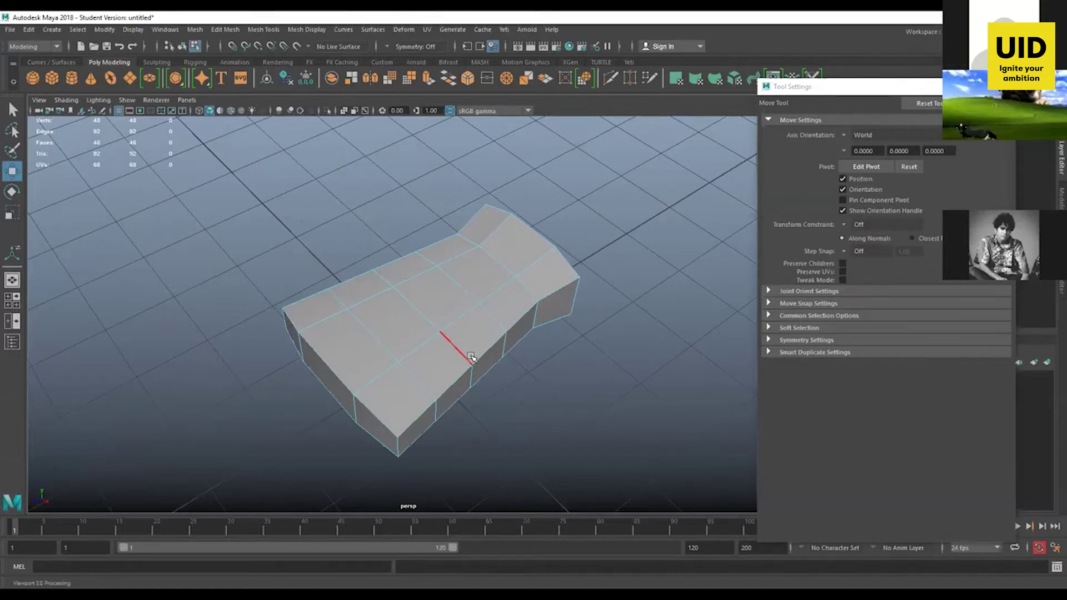
# - In the top view, move the corner vertices and the side vertices along the mesh's left edge slightly inward on X
pyautogui.press('space')
pyautogui.press('space')
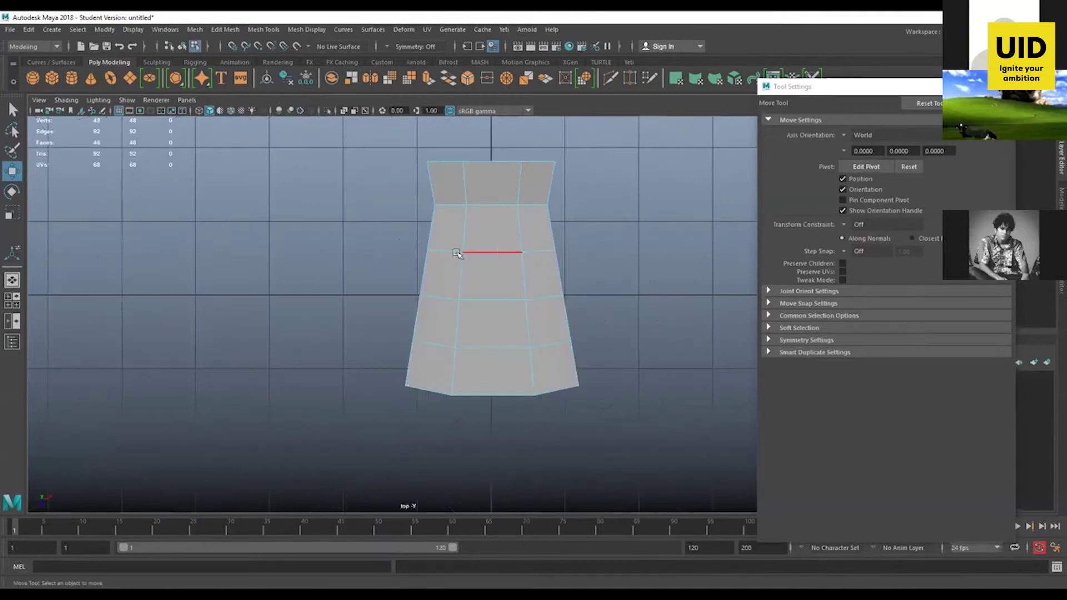
pyautogui.press('F9')
pyautogui.moveTo(345, 218); pyautogui.dragTo(444, 344)
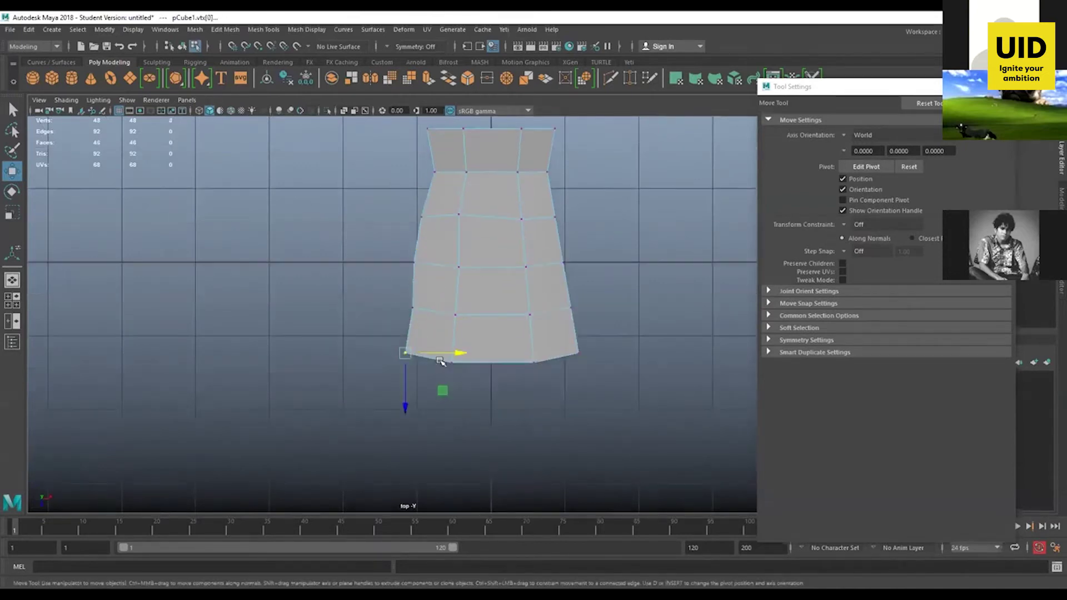
pyautogui.moveTo(457, 354); pyautogui.dragTo(467, 354)
pyautogui.keyDown('alt'); pyautogui.moveTo(466, 278); pyautogui.dragTo(458, 305, button='middle'); pyautogui.keyUp('alt')
pyautogui.moveTo(372, 236); pyautogui.dragTo(432, 350)
pyautogui.moveTo(465, 287); pyautogui.dragTo(470, 288)
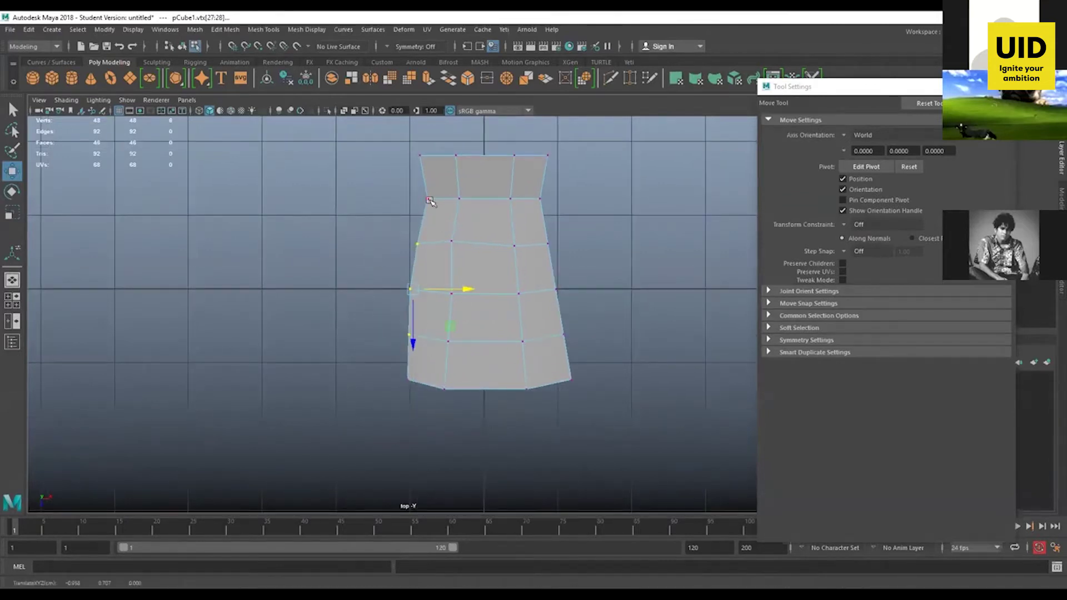
# - Move the outer vertices on both sides of the narrow wrist row slightly along Z toward the wide end
pyautogui.keyDown('alt'); pyautogui.moveTo(425, 207); pyautogui.dragTo(417, 209, button='middle'); pyautogui.keyUp('alt')
pyautogui.click(420, 201)
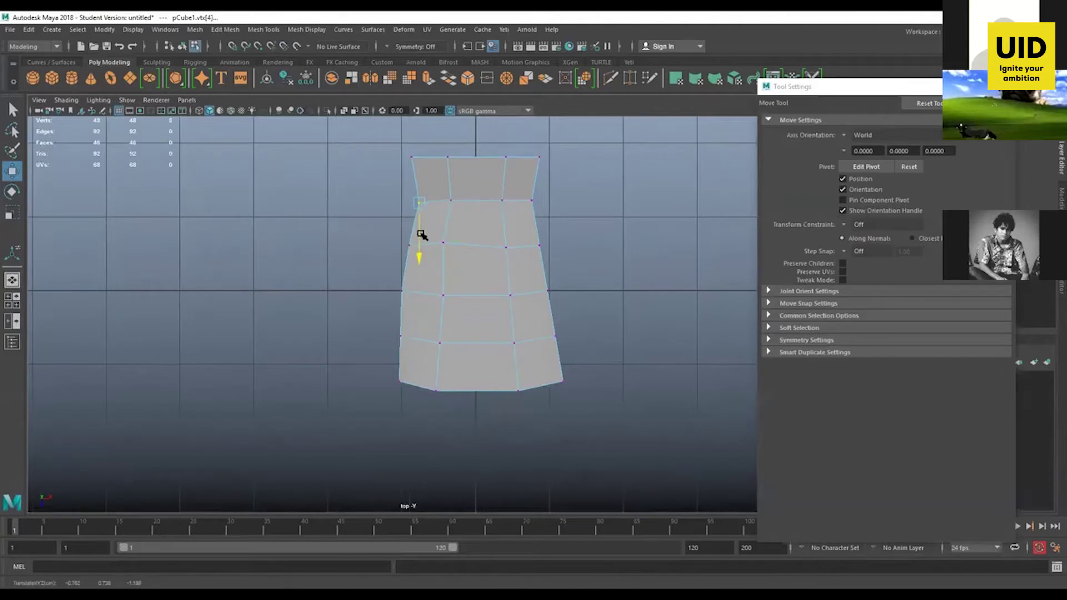
pyautogui.keyDown('alt'); pyautogui.moveTo(567, 217); pyautogui.dragTo(518, 220, button='middle'); pyautogui.keyUp('alt')
pyautogui.click(481, 207)
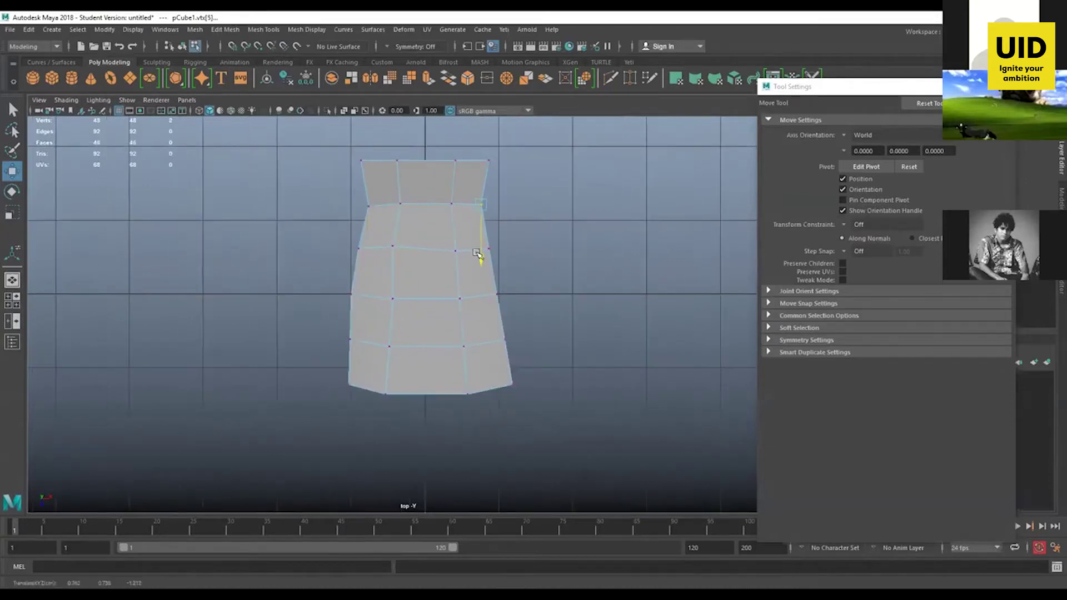
# - Move the wide end's right corner vertices inward and adjust the side vertices just above them on X
pyautogui.keyDown('alt'); pyautogui.moveTo(558, 299); pyautogui.dragTo(506, 277, button='middle'); pyautogui.keyUp('alt')
pyautogui.moveTo(470, 310); pyautogui.dragTo(442, 333)
pyautogui.moveTo(501, 353); pyautogui.dragTo(456, 394)
pyautogui.moveTo(524, 366); pyautogui.dragTo(515, 367)
pyautogui.moveTo(493, 297); pyautogui.dragTo(504, 325)
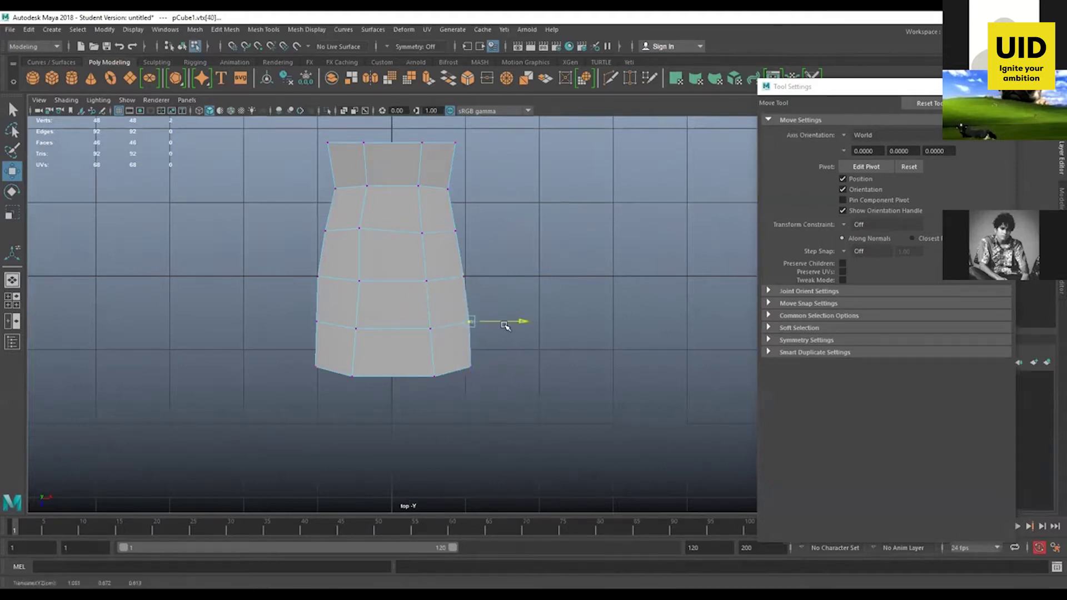
# - Shift the two right vertex columns of the wide section slightly inward, and do the same with the left side vertices
pyautogui.moveTo(489, 206); pyautogui.dragTo(409, 398)
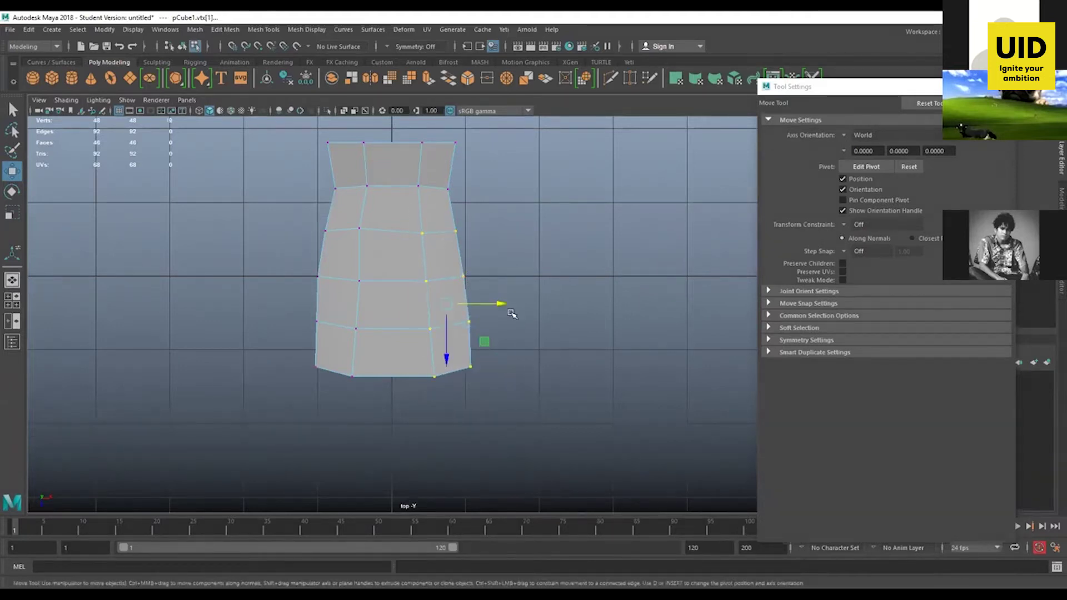
pyautogui.moveTo(500, 306); pyautogui.dragTo(495, 305)
pyautogui.click(478, 214)
pyautogui.moveTo(478, 215)
pyautogui.mouseDown()
pyautogui.moveTo(441, 242)
pyautogui.moveTo(477, 234)
pyautogui.mouseUp()
pyautogui.moveTo(281, 234); pyautogui.dragTo(369, 405)
pyautogui.moveTo(382, 304); pyautogui.dragTo(386, 300)
pyautogui.click(494, 277)
# - Move the three rows nearest the wrist toward the wide end, and repeat with the four rows nearest the wrist to compress the palm
pyautogui.keyDown('alt'); pyautogui.moveTo(494, 174); pyautogui.dragTo(495, 225, button='middle'); pyautogui.keyUp('alt')
pyautogui.moveTo(501, 155); pyautogui.dragTo(310, 316)
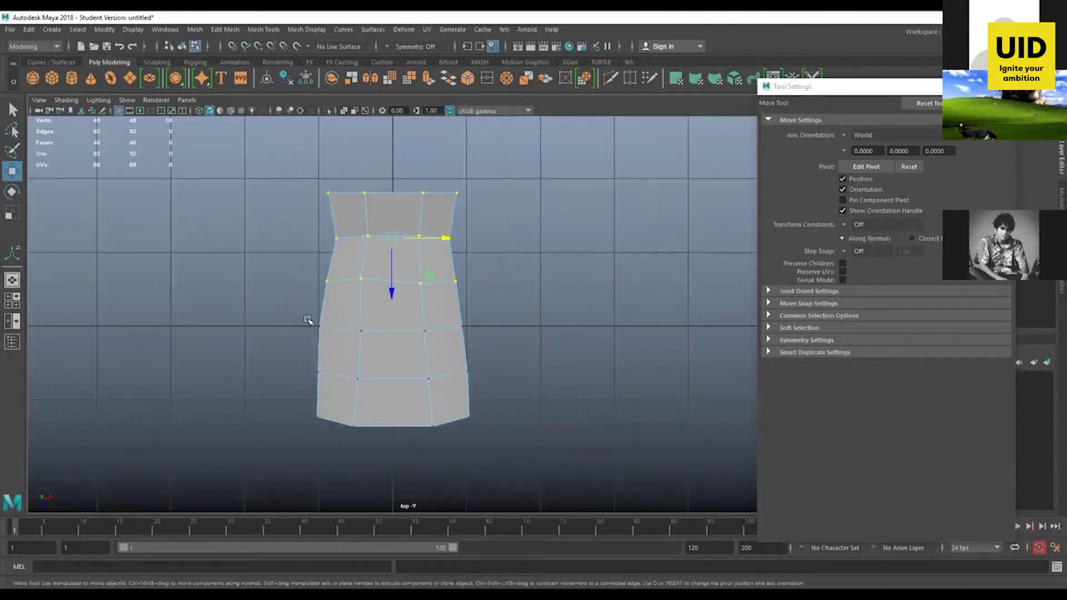
pyautogui.moveTo(393, 290); pyautogui.dragTo(392, 305)
pyautogui.moveTo(521, 171); pyautogui.dragTo(309, 347)
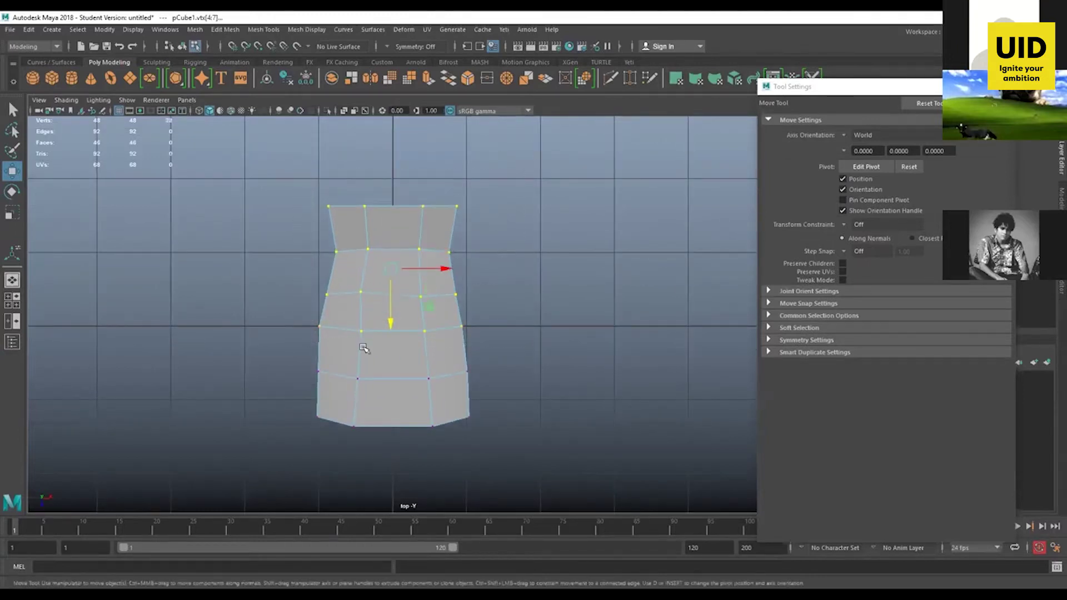
pyautogui.moveTo(393, 324); pyautogui.dragTo(392, 342)
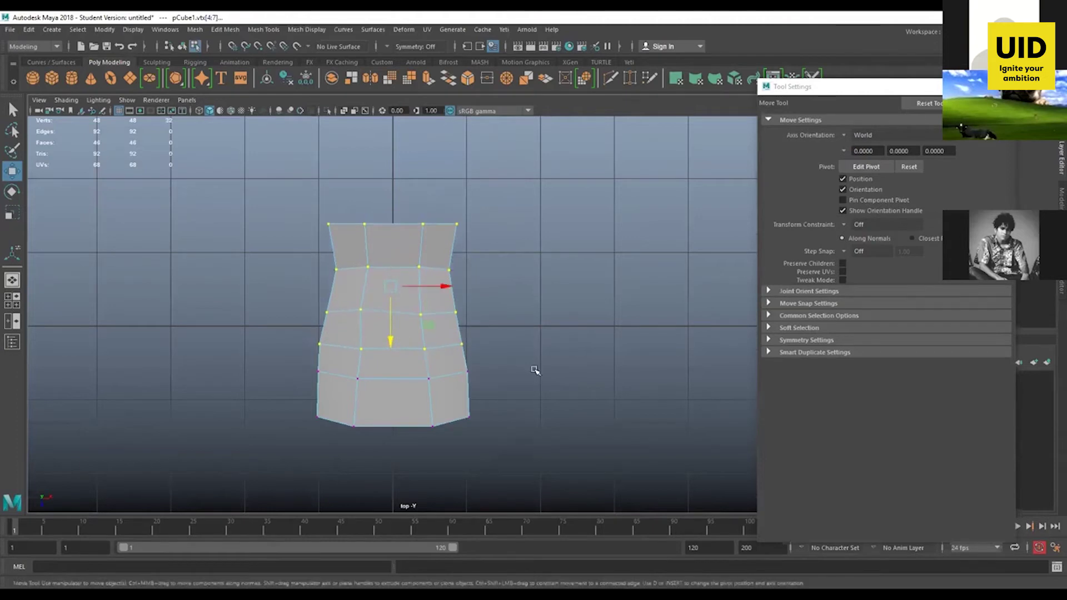
# - Move the vertex row at the palm's wide end slightly toward the wrist
pyautogui.click(515, 387)
pyautogui.moveTo(510, 391); pyautogui.dragTo(311, 441)
pyautogui.moveTo(393, 466); pyautogui.dragTo(401, 459)
pyautogui.click(491, 380)
# - Scale the wrist row's vertices narrower and bow the inner vertices of the wrist's end row slightly outward
pyautogui.keyDown('alt'); pyautogui.moveTo(448, 274); pyautogui.dragTo(456, 242, button='middle'); pyautogui.keyUp('alt')
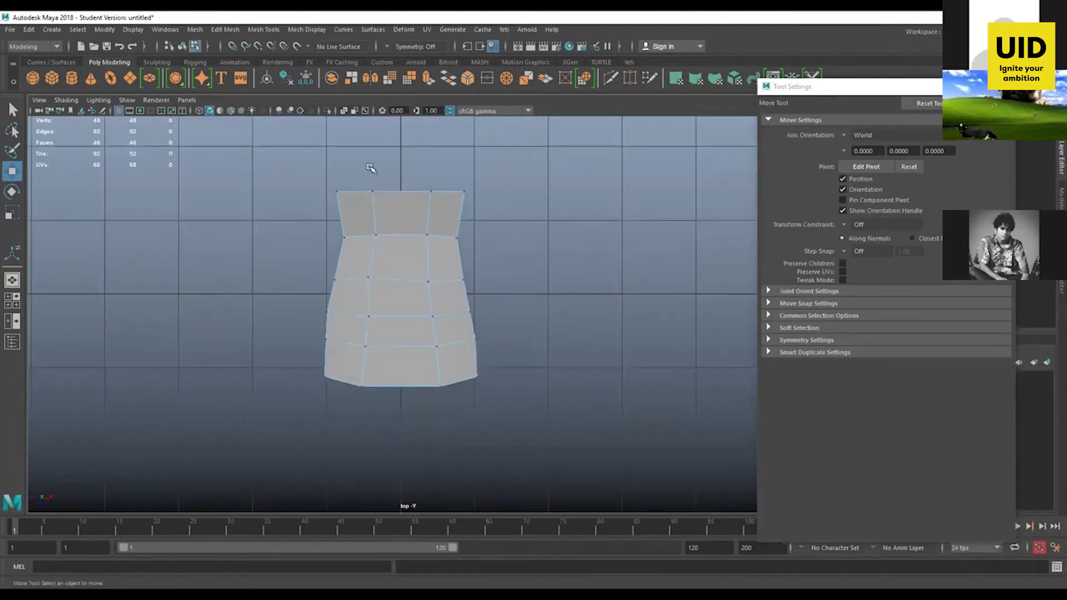
pyautogui.moveTo(433, 217); pyautogui.dragTo(402, 241)
pyautogui.click(360, 252)
pyautogui.moveTo(322, 215); pyautogui.dragTo(396, 240)
pyautogui.press('r')
pyautogui.click(296, 305)
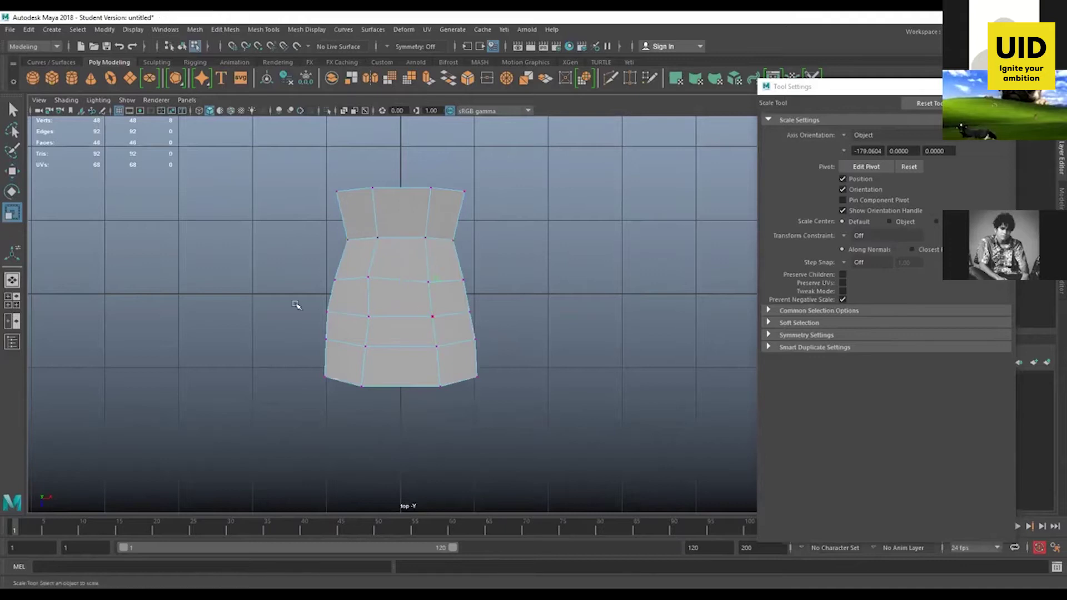
# - Move both side vertices of the row next to the wide end slightly outward and forward, and nudge the mid-palm left side vertices toward the wrist
pyautogui.moveTo(471, 348); pyautogui.dragTo(498, 337)
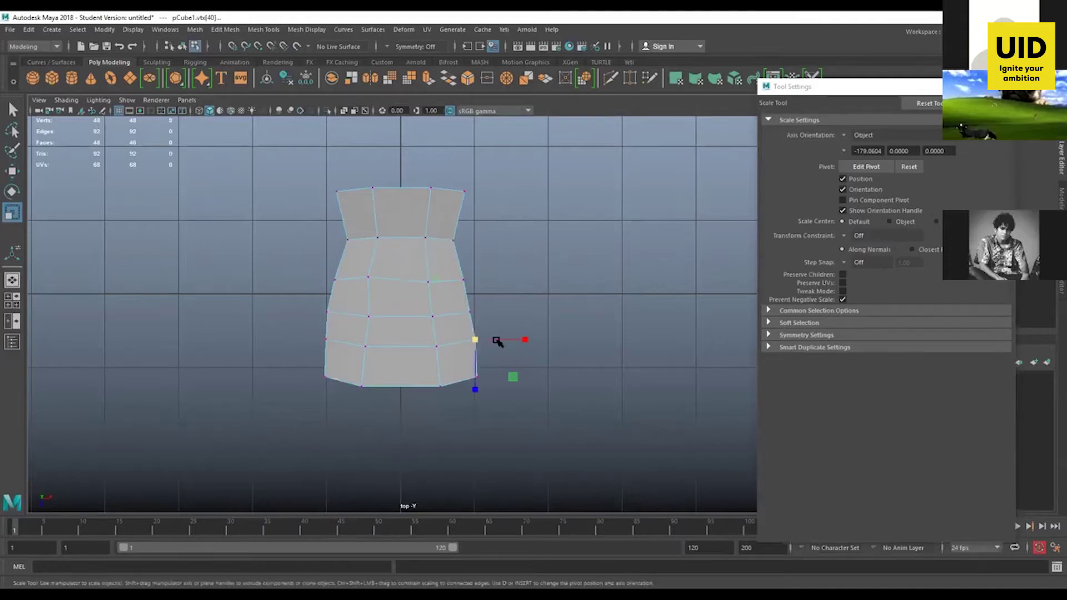
pyautogui.press('w')
pyautogui.moveTo(512, 377); pyautogui.dragTo(513, 382)
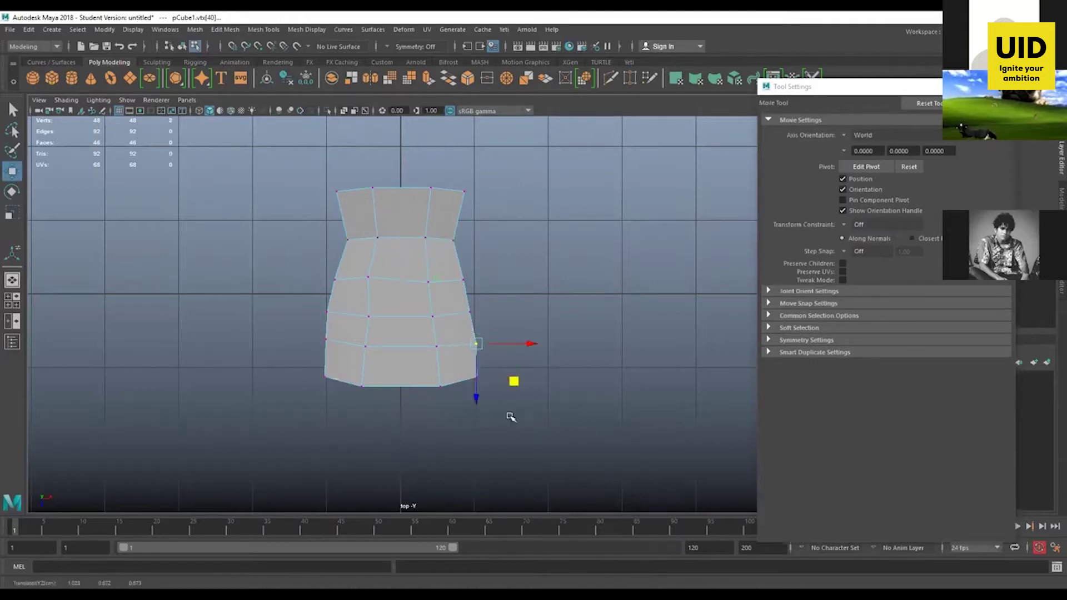
pyautogui.click(510, 417)
pyautogui.moveTo(321, 321); pyautogui.dragTo(351, 353)
pyautogui.moveTo(361, 377); pyautogui.dragTo(359, 380, button='middle')
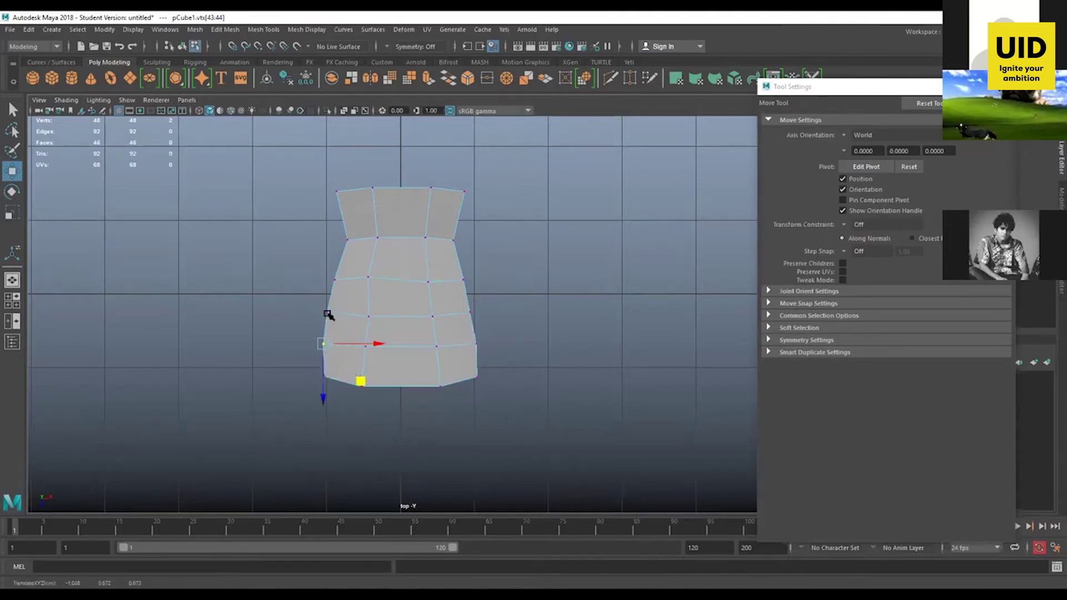
pyautogui.moveTo(307, 267); pyautogui.dragTo(369, 313)
pyautogui.moveTo(373, 315); pyautogui.dragTo(373, 312, button='middle')
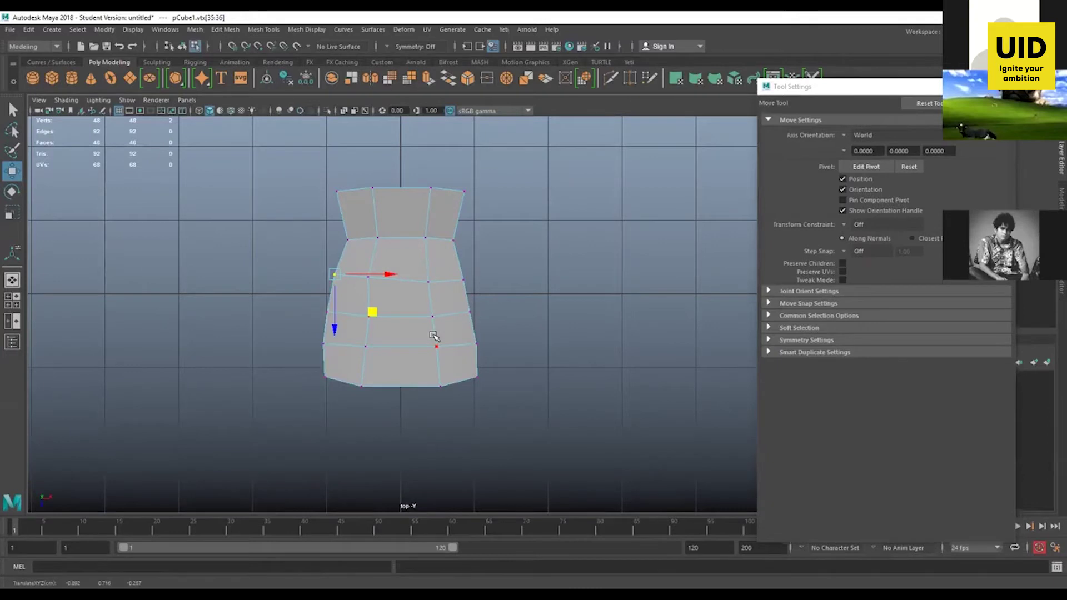
# - Examine the reshaped palm mesh in the perspective view from several angles
pyautogui.keyDown('alt'); pyautogui.moveTo(403, 401); pyautogui.dragTo(393, 339, button='middle'); pyautogui.keyUp('alt')
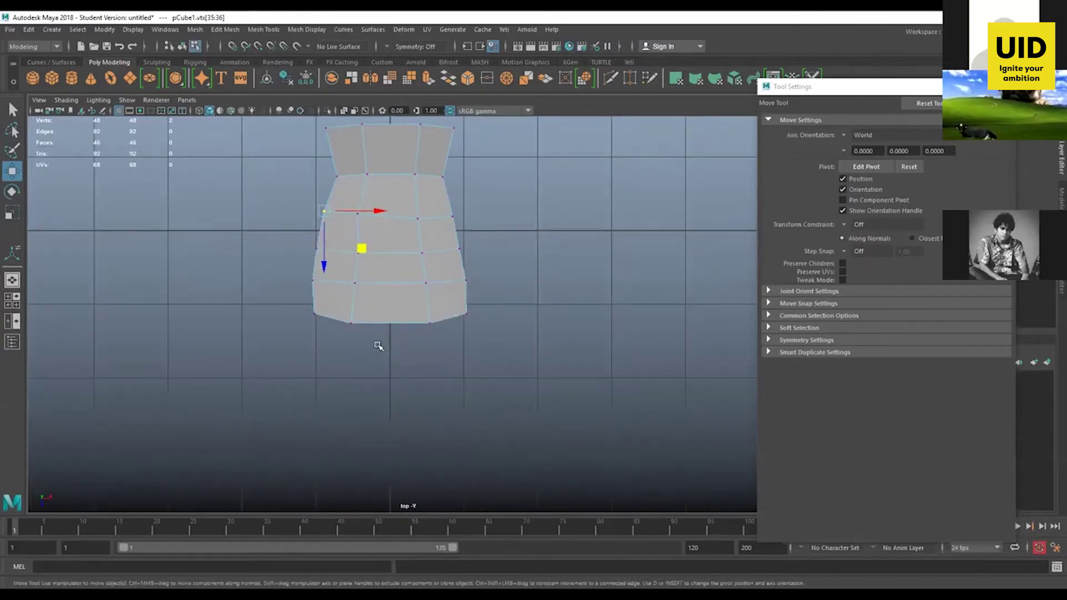
pyautogui.press('space')
pyautogui.keyDown('alt'); pyautogui.moveTo(378, 346); pyautogui.dragTo(352, 309); pyautogui.keyUp('alt')
pyautogui.keyDown('alt'); pyautogui.moveTo(408, 336); pyautogui.dragTo(394, 305); pyautogui.keyUp('alt')
pyautogui.keyDown('alt'); pyautogui.moveTo(387, 286); pyautogui.dragTo(439, 265, button='middle'); pyautogui.keyUp('alt')
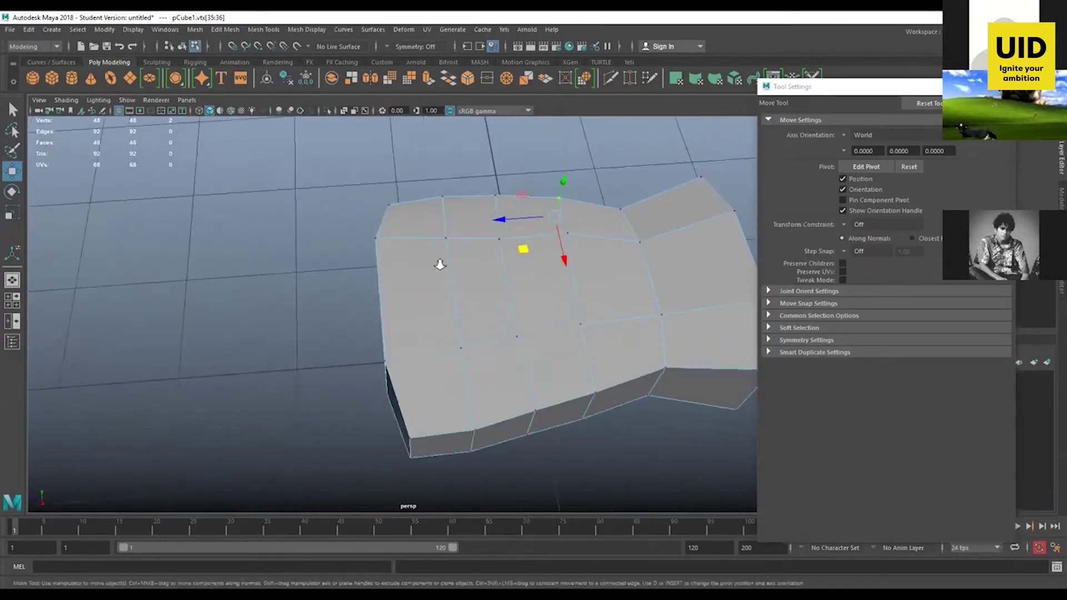
pyautogui.moveTo(438, 265)
pyautogui.keyDown('alt'); pyautogui.mouseDown(button='right')
pyautogui.moveTo(445, 288)
pyautogui.moveTo(422, 270)
pyautogui.mouseUp(button='right'); pyautogui.keyUp('alt')
pyautogui.keyDown('alt'); pyautogui.moveTo(452, 302); pyautogui.dragTo(466, 336); pyautogui.keyUp('alt')
pyautogui.keyDown('alt'); pyautogui.moveTo(577, 347); pyautogui.dragTo(474, 303, button='middle'); pyautogui.keyUp('alt')
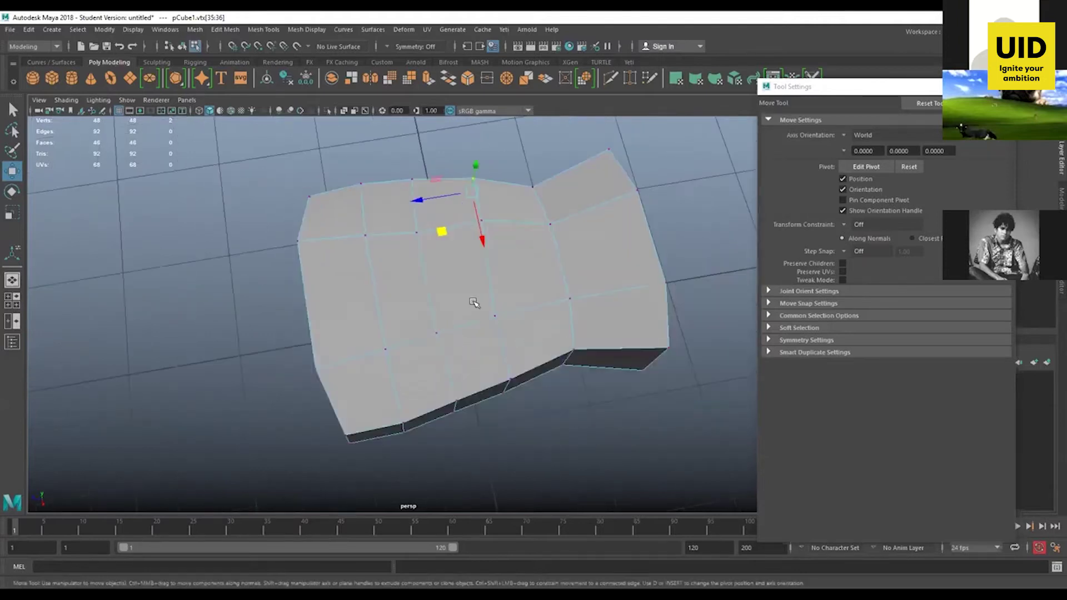
# - In the top view, move the three middle vertex rows toward the wrist, and nudge the two wrist rows in the same direction
pyautogui.press('space')
pyautogui.keyDown('alt'); pyautogui.moveTo(514, 227); pyautogui.dragTo(522, 207, button='right'); pyautogui.keyUp('alt')
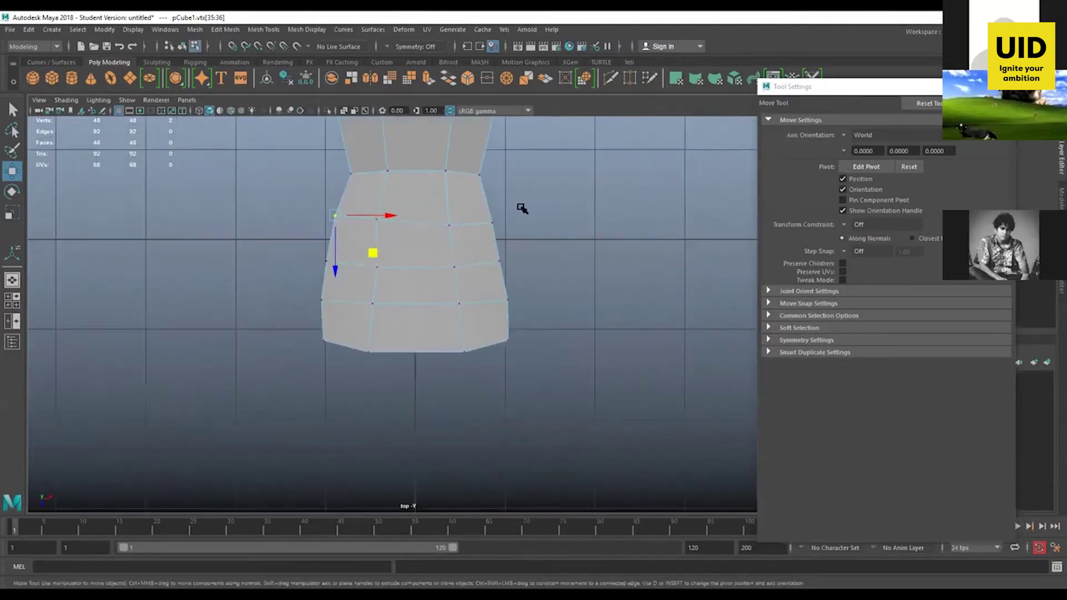
pyautogui.moveTo(522, 206); pyautogui.dragTo(298, 318)
pyautogui.moveTo(415, 315); pyautogui.dragTo(414, 308)
pyautogui.keyDown('alt'); pyautogui.moveTo(432, 286); pyautogui.dragTo(436, 333, button='middle'); pyautogui.keyUp('alt')
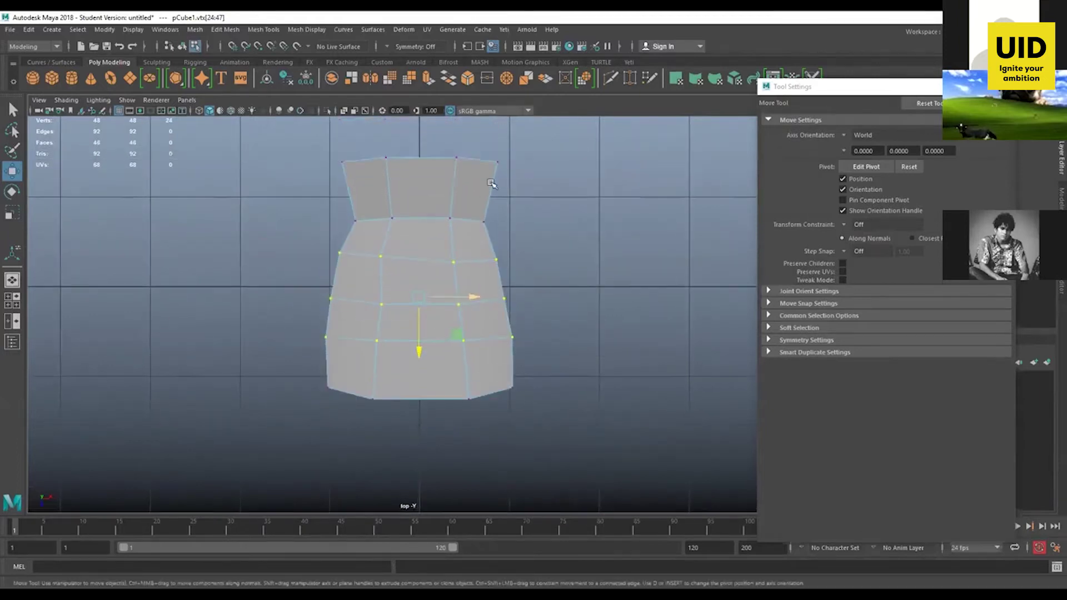
pyautogui.moveTo(519, 138); pyautogui.dragTo(319, 239)
pyautogui.moveTo(419, 244); pyautogui.dragTo(420, 241)
# - In edge mode, split the middle face of the palm's wide end with a vertical edge joining its top and bottom edges
pyautogui.press('space')
pyautogui.press('space')
pyautogui.scroll(3, 416, 265)
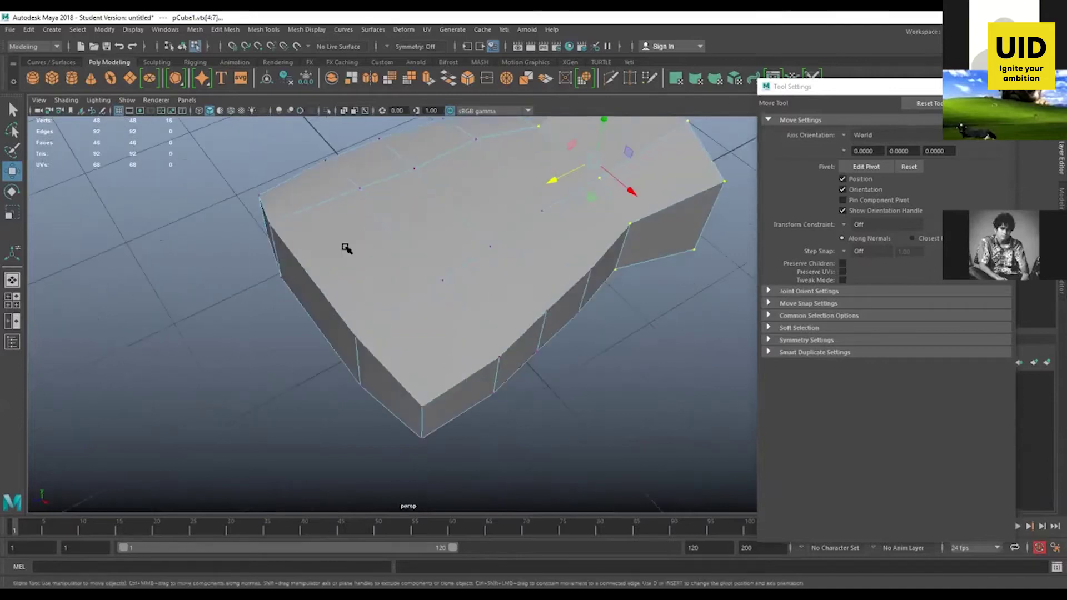
pyautogui.keyDown('alt'); pyautogui.moveTo(346, 246); pyautogui.dragTo(347, 208); pyautogui.keyUp('alt')
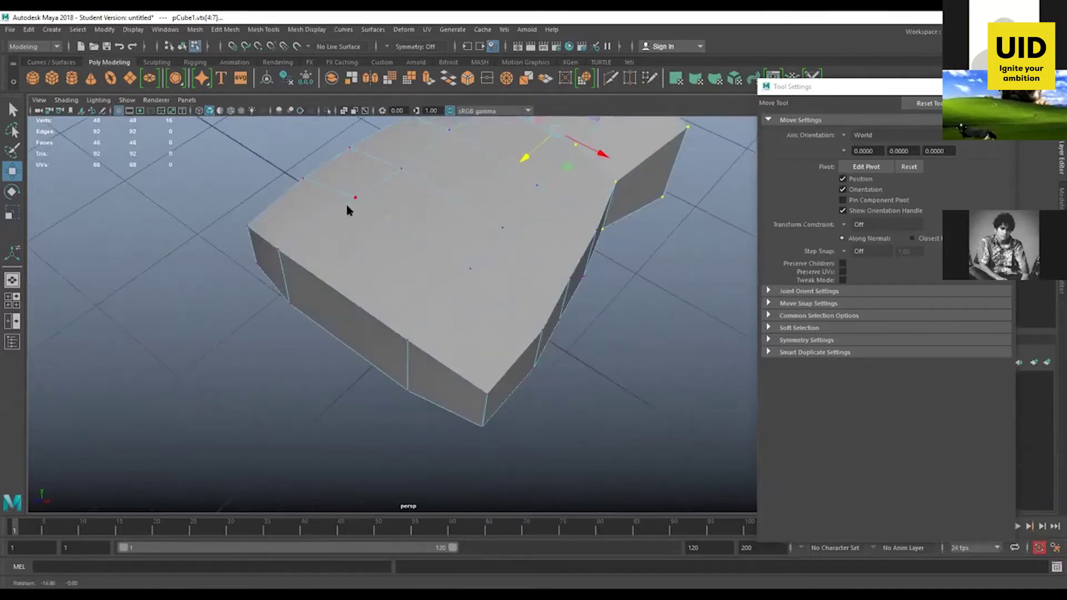
pyautogui.press('F10')
pyautogui.click(350, 308)
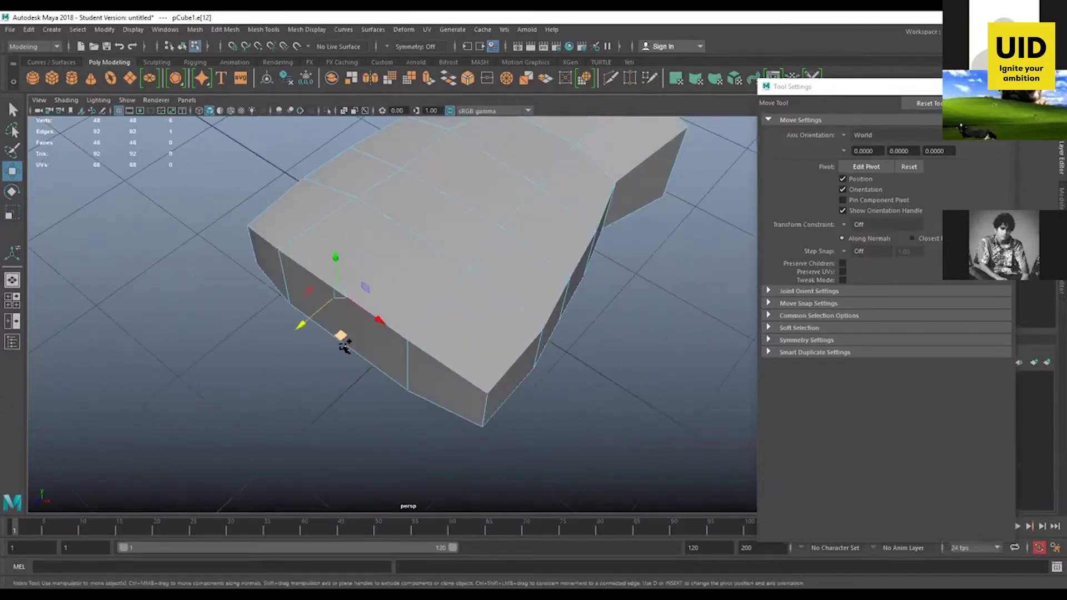
pyautogui.keyDown('shift'); pyautogui.moveTo(402, 296); pyautogui.dragTo(400, 457, button='right'); pyautogui.keyUp('shift')
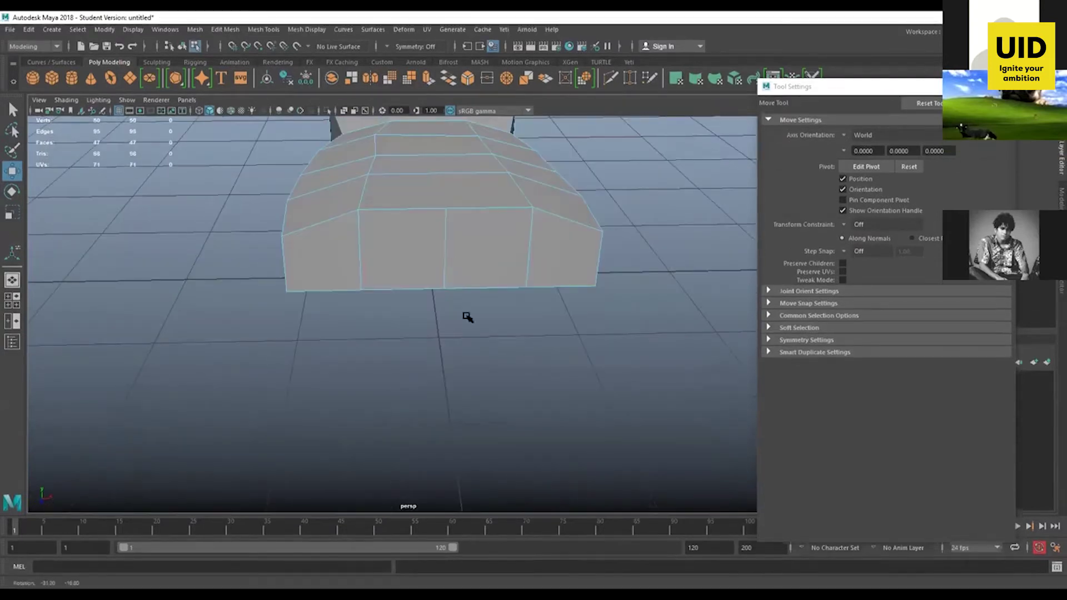
pyautogui.click(467, 317)
# - Select the lengthwise edges around the palm section nearest the wide end and connect them into a new crosswise edge loop
pyautogui.keyDown('alt'); pyautogui.moveTo(468, 317); pyautogui.dragTo(483, 264); pyautogui.keyUp('alt')
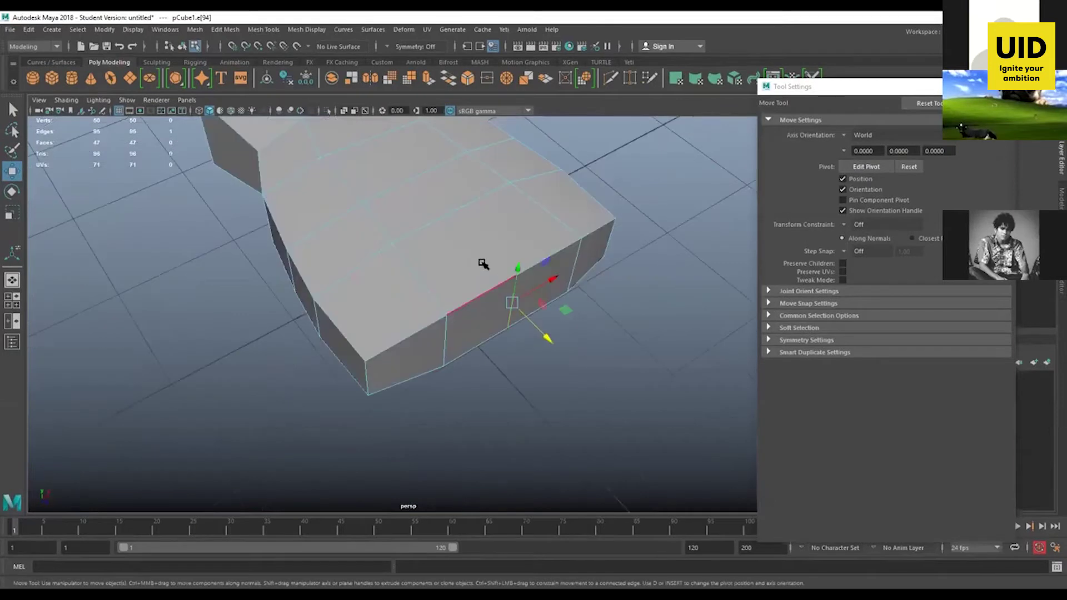
pyautogui.keyDown('alt'); pyautogui.moveTo(404, 194); pyautogui.dragTo(448, 278); pyautogui.keyUp('alt')
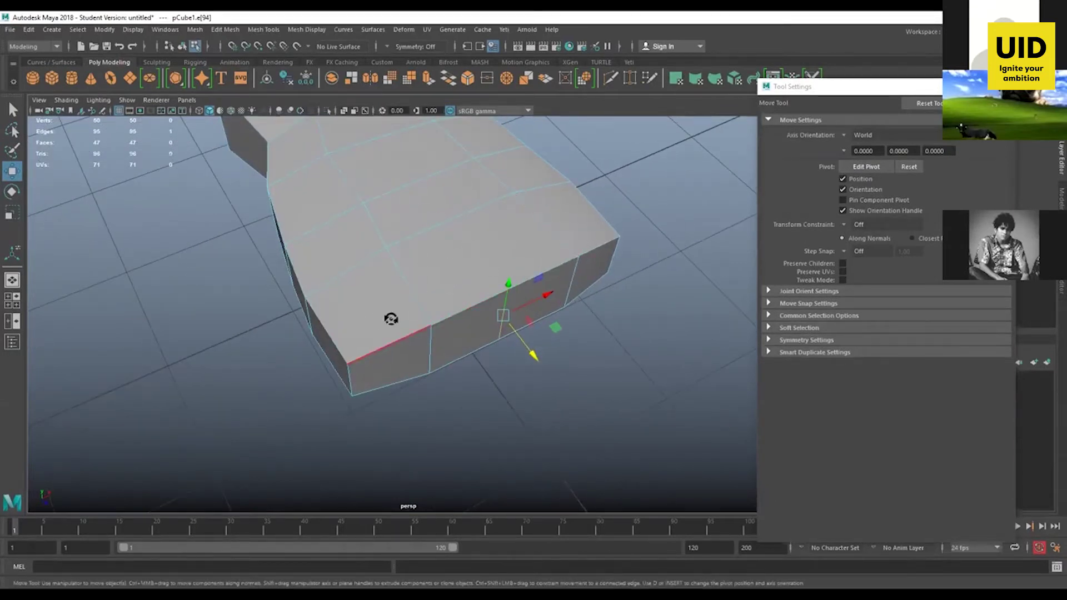
pyautogui.keyDown('alt'); pyautogui.moveTo(389, 312); pyautogui.dragTo(443, 224); pyautogui.keyUp('alt')
pyautogui.keyDown('shift'); pyautogui.click(394, 258); pyautogui.keyUp('shift')
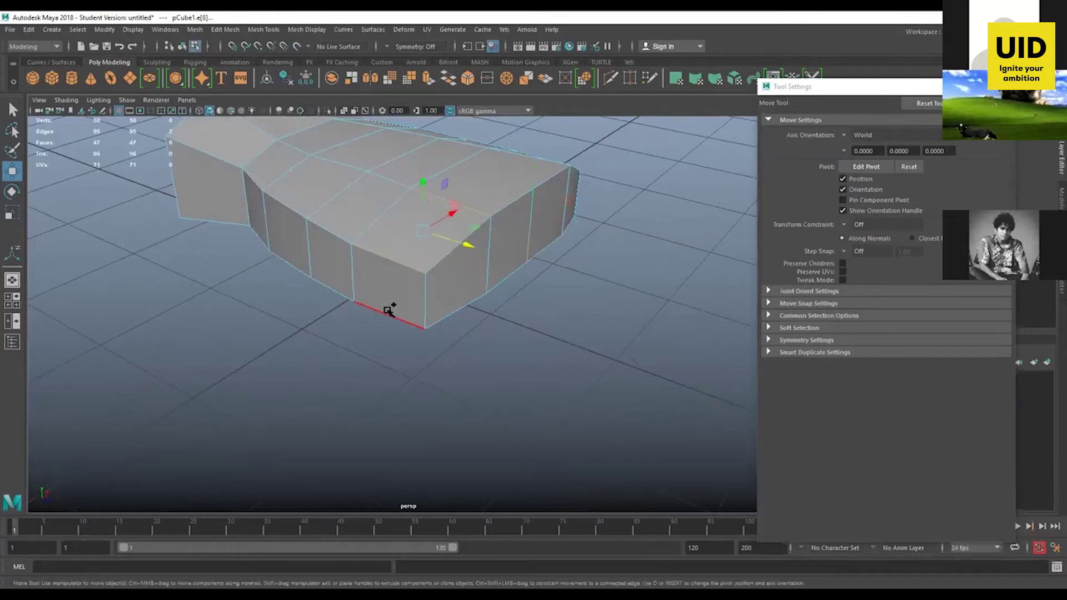
pyautogui.keyDown('shift'); pyautogui.click(403, 321); pyautogui.keyUp('shift')
pyautogui.keyDown('alt'); pyautogui.moveTo(507, 350); pyautogui.dragTo(361, 210); pyautogui.keyUp('alt')
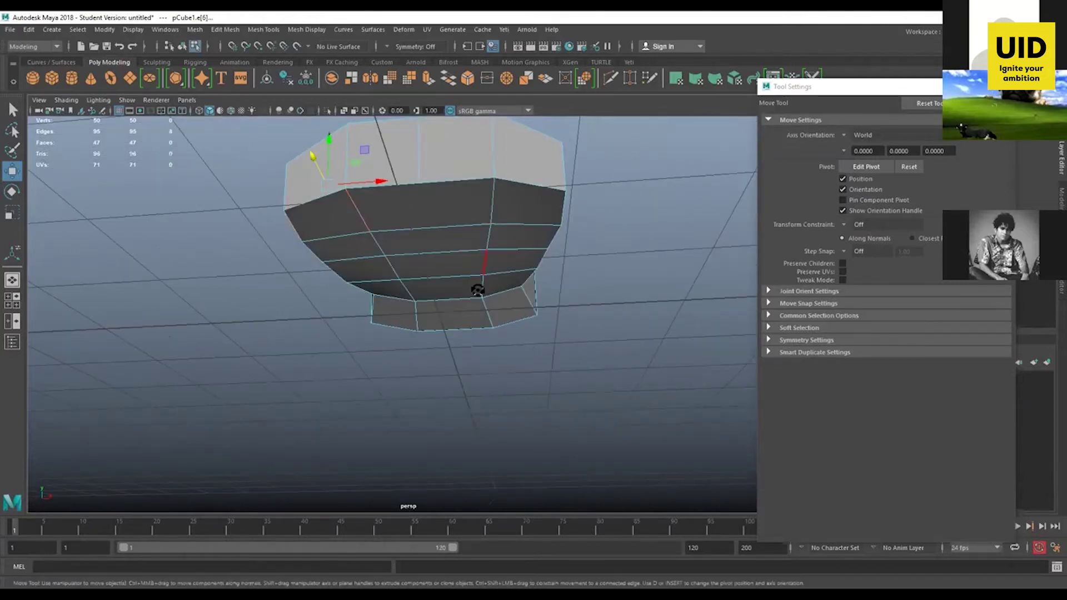
pyautogui.keyDown('alt'); pyautogui.moveTo(562, 250); pyautogui.dragTo(571, 339); pyautogui.keyUp('alt')
pyautogui.keyDown('shift'); pyautogui.click(492, 226); pyautogui.keyUp('shift')
pyautogui.keyDown('shift'); pyautogui.click(578, 264); pyautogui.keyUp('shift')
pyautogui.keyDown('alt'); pyautogui.moveTo(579, 272); pyautogui.dragTo(567, 301); pyautogui.keyUp('alt')
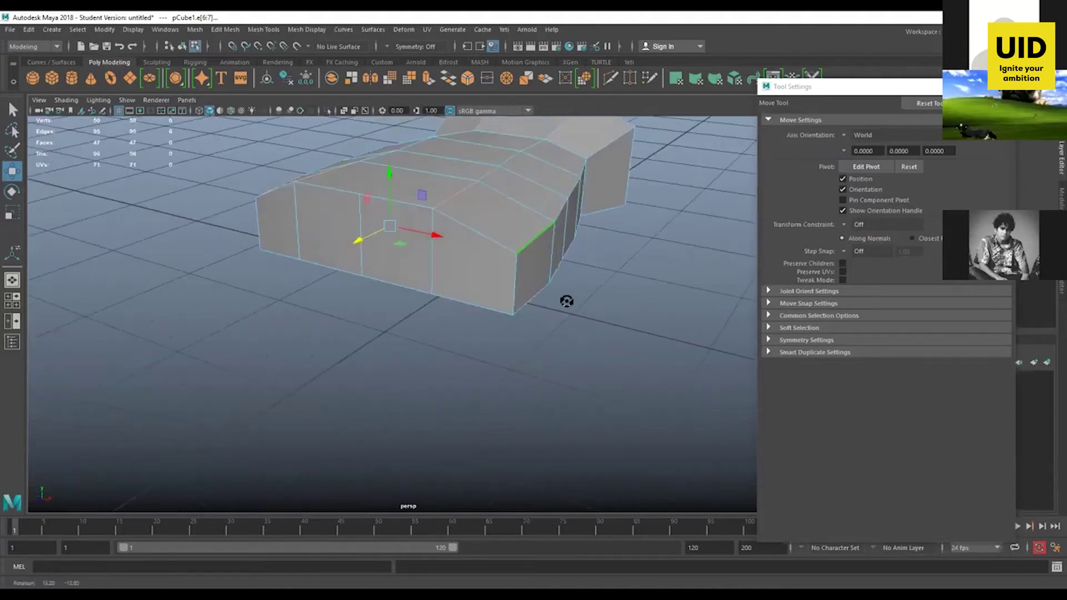
pyautogui.keyDown('alt'); pyautogui.moveTo(459, 227); pyautogui.dragTo(429, 205); pyautogui.keyUp('alt')
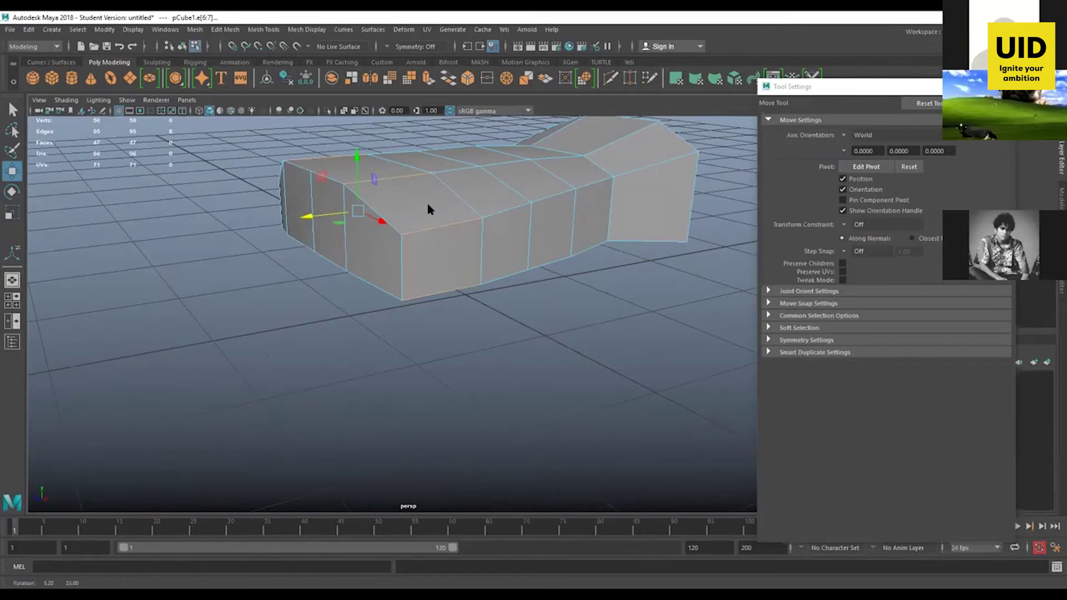
pyautogui.keyDown('shift'); pyautogui.moveTo(428, 209); pyautogui.dragTo(421, 362, button='right'); pyautogui.keyUp('shift')
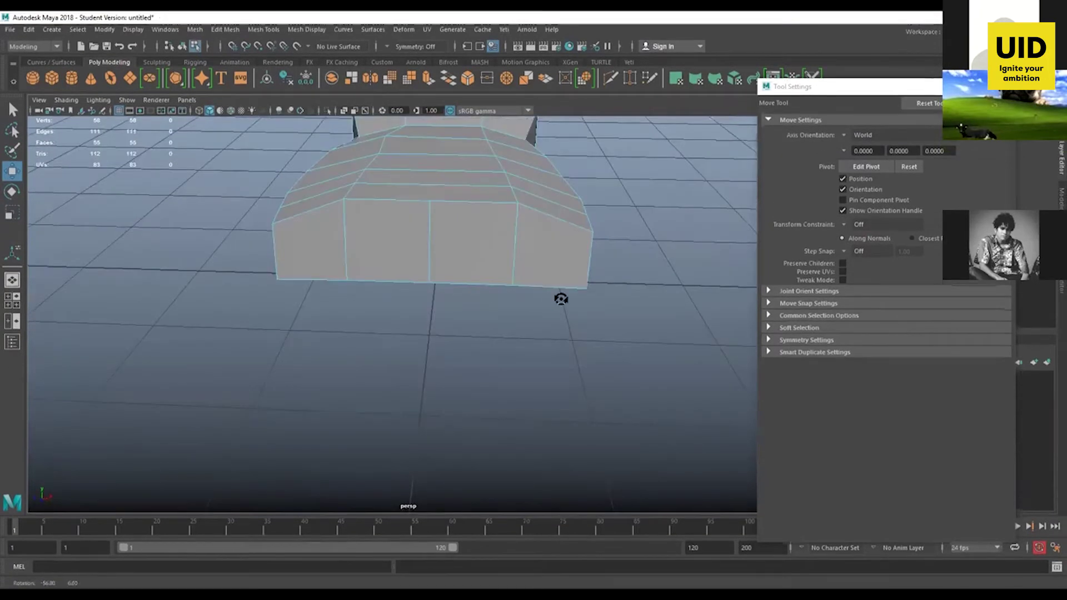
# - Delete the middle segment of the new crosswise loop on the palm's top surface and the middle edge behind it
pyautogui.keyDown('alt'); pyautogui.moveTo(560, 299); pyautogui.dragTo(491, 312); pyautogui.keyUp('alt')
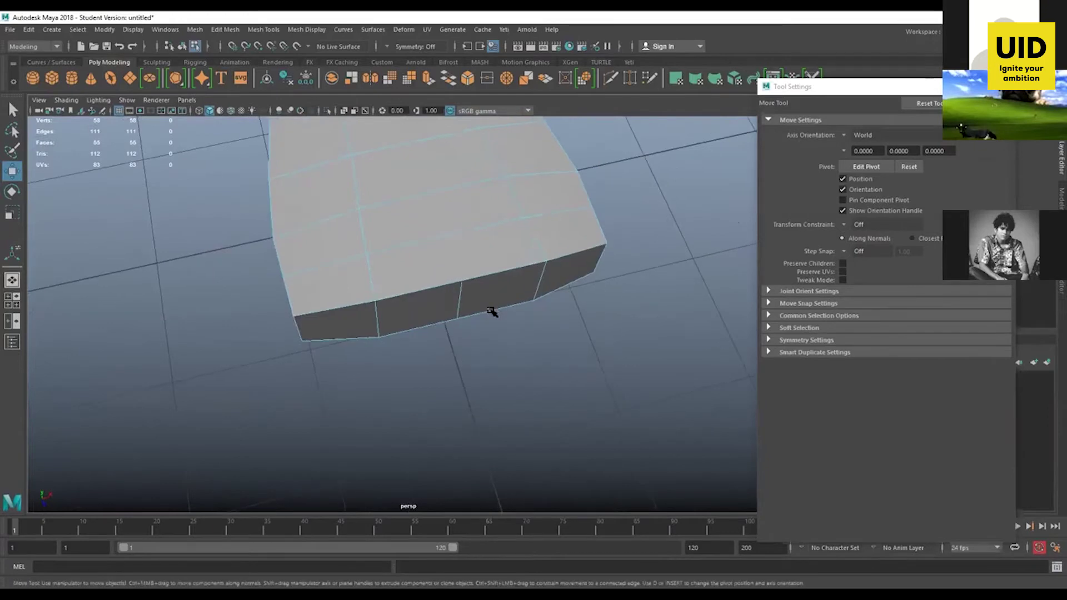
pyautogui.keyDown('alt'); pyautogui.moveTo(449, 261); pyautogui.dragTo(445, 267); pyautogui.keyUp('alt')
pyautogui.click(445, 267)
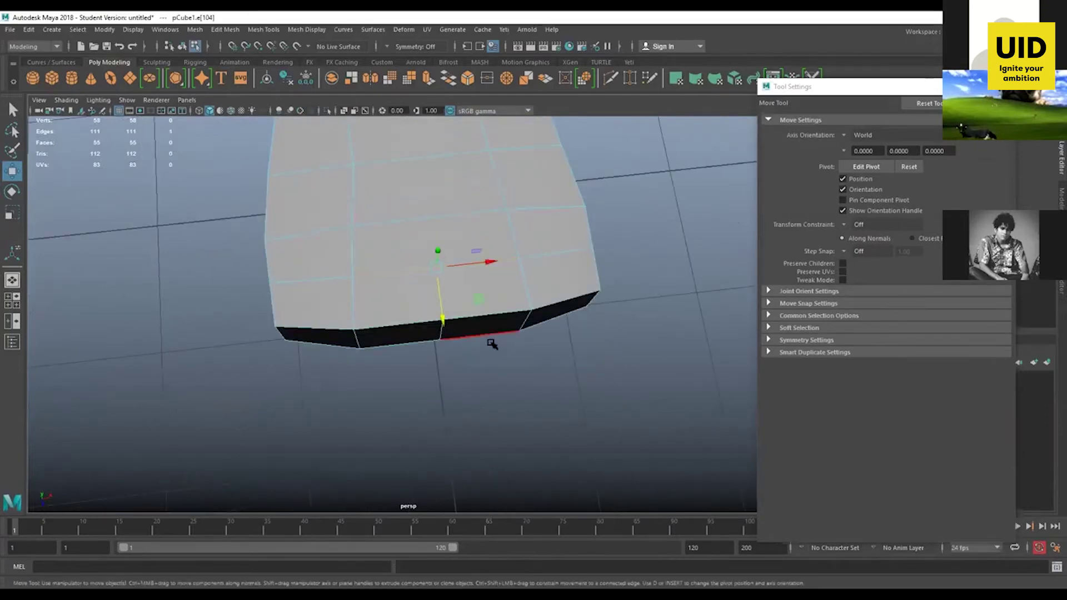
pyautogui.press('Delete')
pyautogui.keyDown('alt'); pyautogui.moveTo(506, 382); pyautogui.dragTo(418, 303); pyautogui.keyUp('alt')
pyautogui.click(456, 242)
pyautogui.press('Delete')
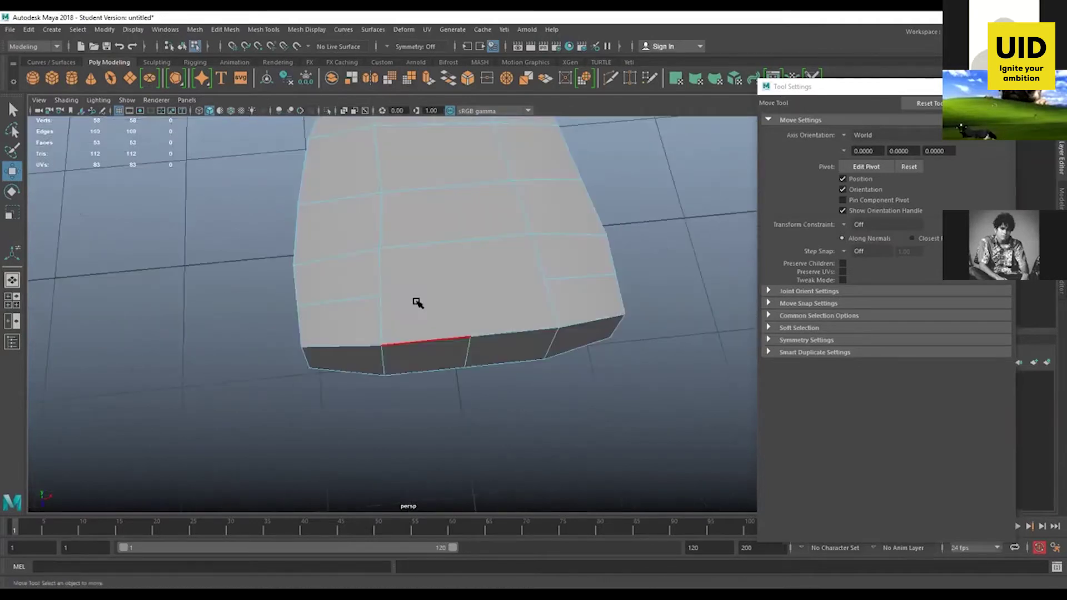
# - On the top surface, Multi-Cut from the crosswise edge's end to the wide end's middle vertex, then from that cut's midpoint to the opposite inner vertex
pyautogui.keyDown('shift'); pyautogui.rightClick(417, 274); pyautogui.keyUp('shift')
pyautogui.click(355, 259)
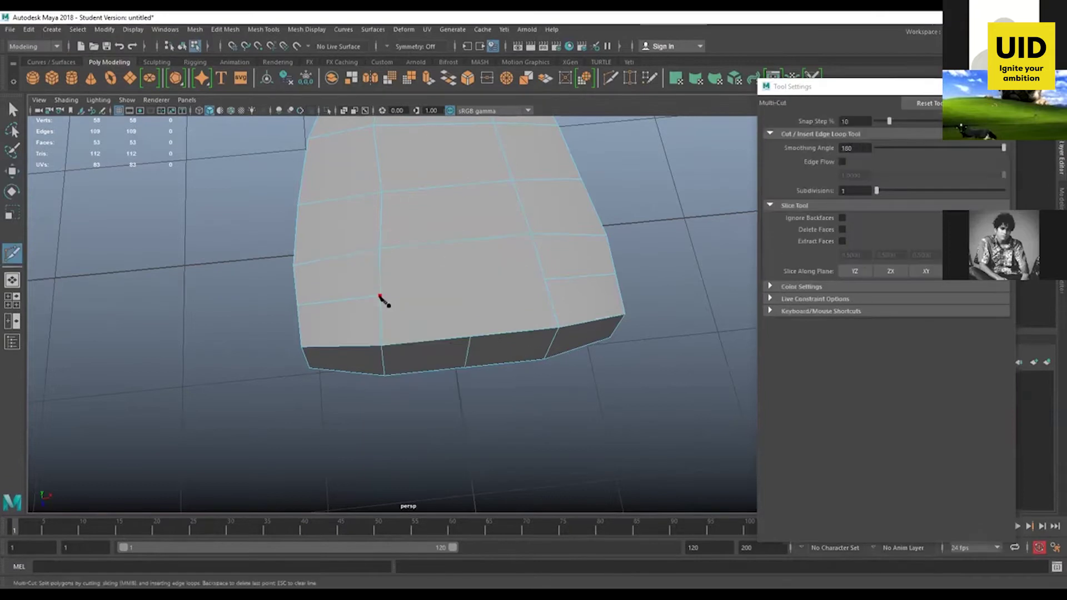
pyautogui.click(471, 337)
pyautogui.rightClick(486, 356)
pyautogui.keyDown('alt'); pyautogui.moveTo(432, 320); pyautogui.dragTo(401, 359); pyautogui.keyUp('alt')
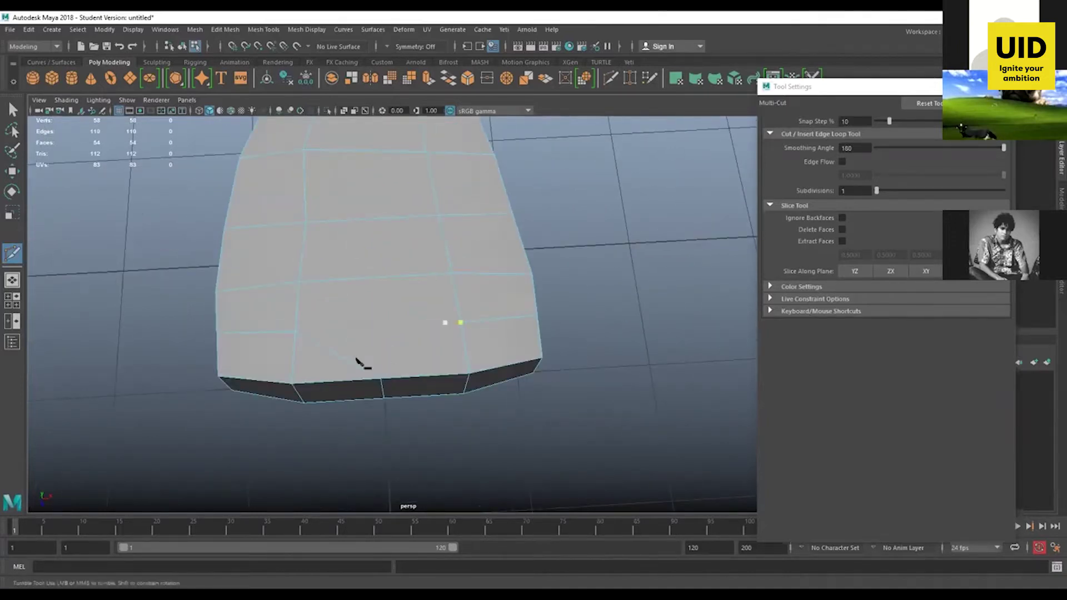
pyautogui.keyDown('alt'); pyautogui.moveTo(350, 361); pyautogui.dragTo(322, 358); pyautogui.keyUp('alt')
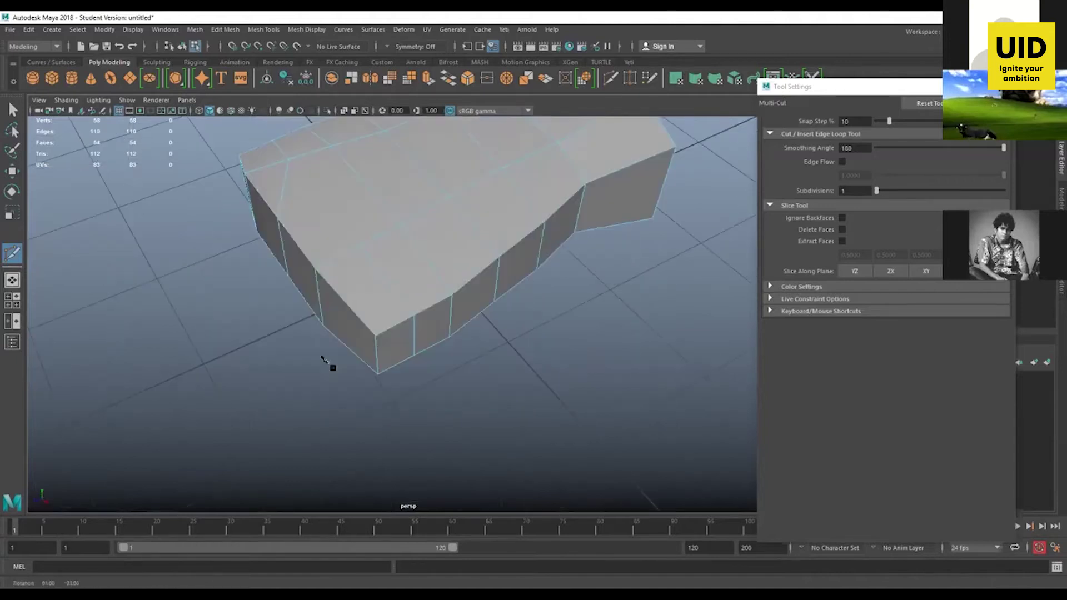
pyautogui.moveTo(396, 326)
pyautogui.keyDown('alt'); pyautogui.mouseDown()
pyautogui.moveTo(400, 292)
pyautogui.moveTo(393, 347)
pyautogui.mouseUp(); pyautogui.keyUp('alt')
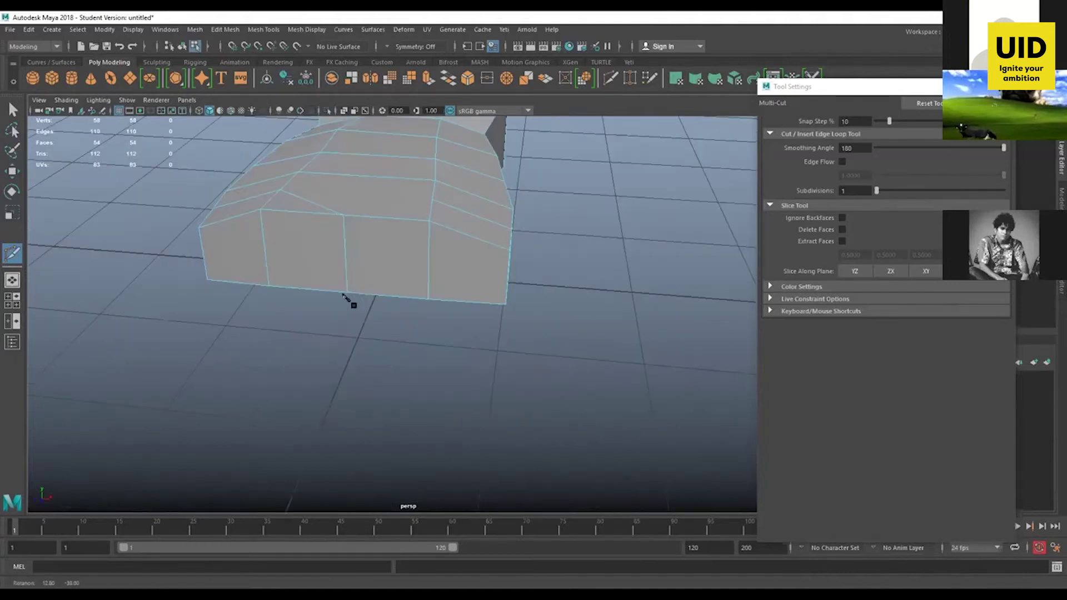
pyautogui.keyDown('alt'); pyautogui.moveTo(319, 290); pyautogui.dragTo(428, 257); pyautogui.keyUp('alt')
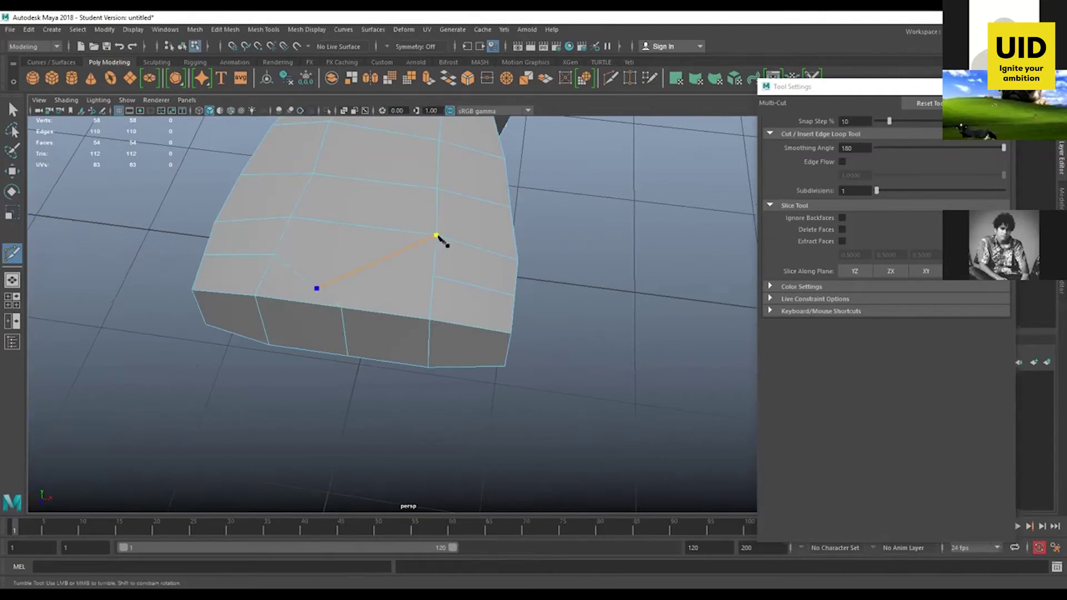
pyautogui.click(437, 236)
pyautogui.rightClick(457, 257)
# - Repeat the two diagonal Multi-Cut edges on the palm's underside, joining the wide end's middle, the crosswise edge and the opposite inner vertex
pyautogui.keyDown('alt'); pyautogui.moveTo(404, 291); pyautogui.dragTo(373, 216); pyautogui.keyUp('alt')
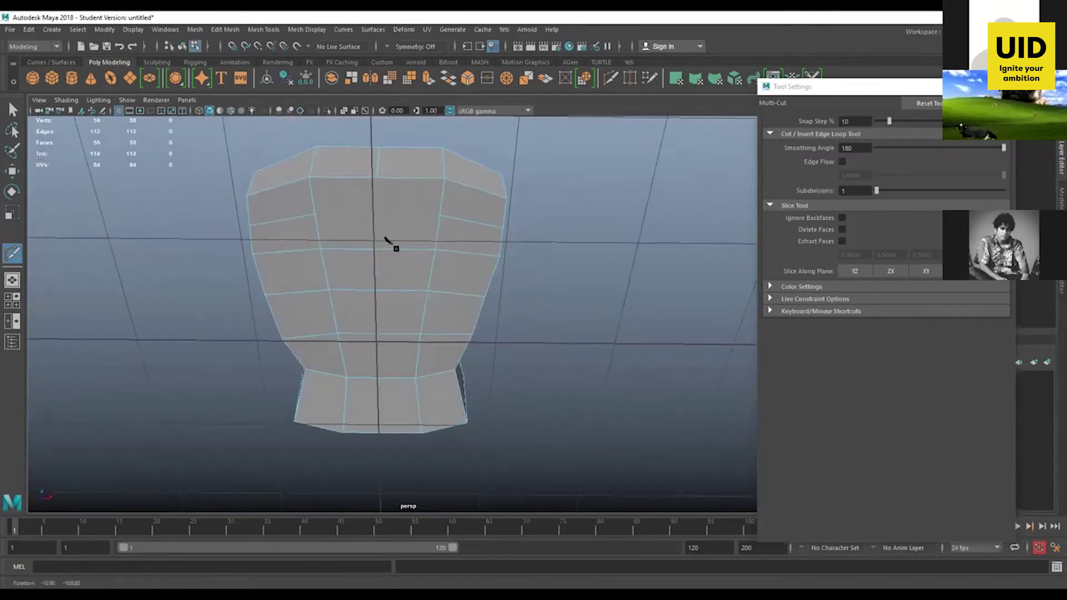
pyautogui.click(382, 230)
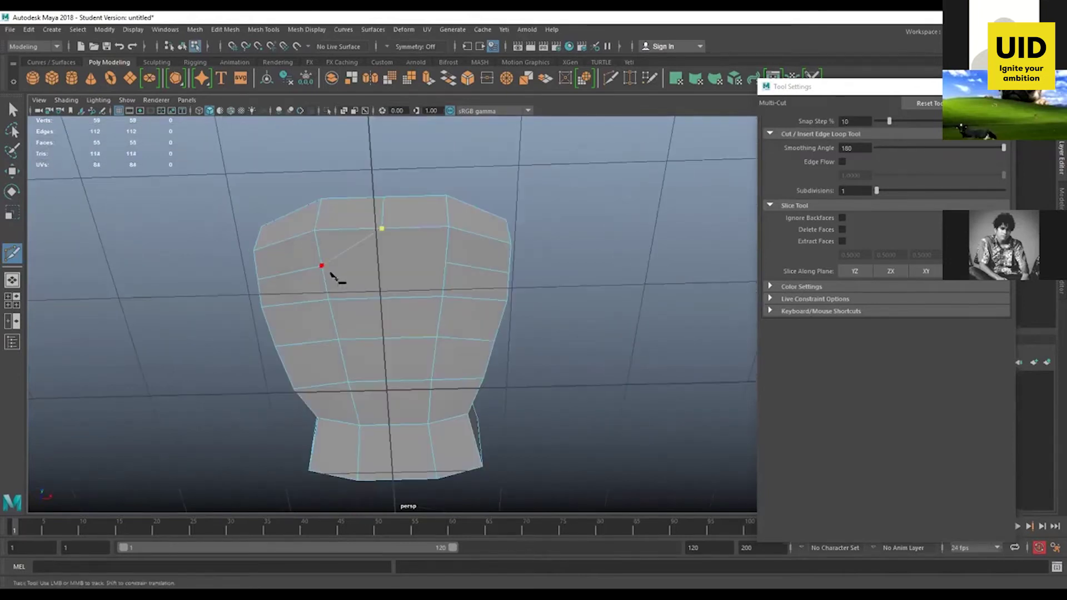
pyautogui.click(351, 247)
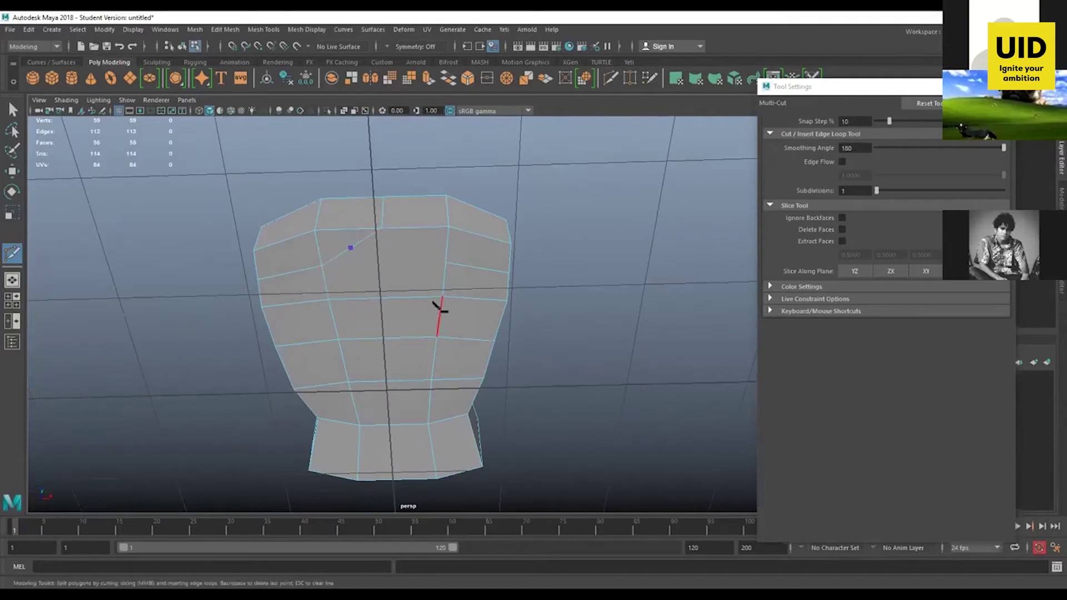
pyautogui.click(442, 297)
# - Delete the leftover short crosswise edges and their vertices around the palm side opposite the new cuts
pyautogui.keyDown('alt'); pyautogui.moveTo(528, 329); pyautogui.dragTo(440, 282); pyautogui.keyUp('alt')
pyautogui.press('w')
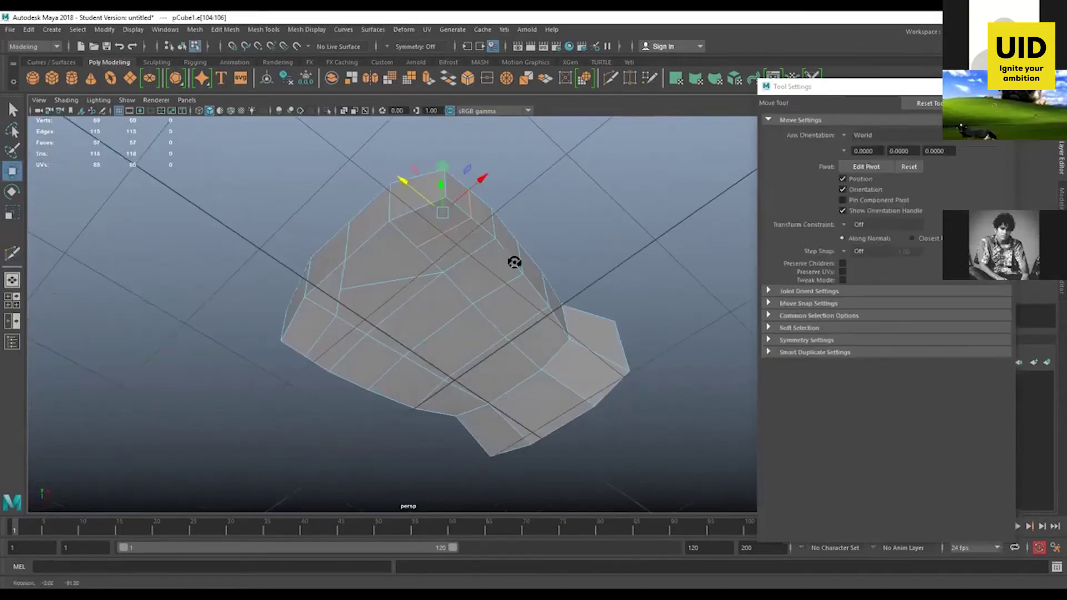
pyautogui.keyDown('alt'); pyautogui.moveTo(519, 233); pyautogui.dragTo(513, 261); pyautogui.keyUp('alt')
pyautogui.keyDown('alt'); pyautogui.moveTo(509, 311); pyautogui.dragTo(426, 318); pyautogui.keyUp('alt')
pyautogui.hotkey('ctrl', 'Delete')
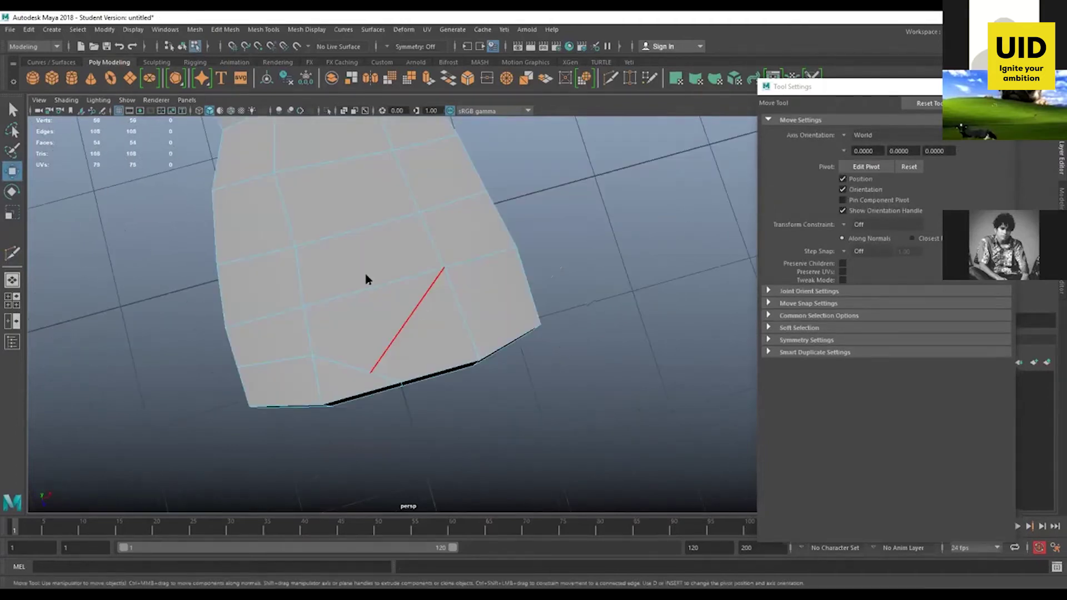
# - Move the junction vertex of the diagonal cuts toward the wrist on both the top and bottom surfaces, in line with the short crosswise edge
pyautogui.click(372, 371)
pyautogui.keyDown('alt'); pyautogui.moveTo(373, 360); pyautogui.dragTo(377, 344); pyautogui.keyUp('alt')
pyautogui.moveTo(377, 343); pyautogui.dragTo(411, 315)
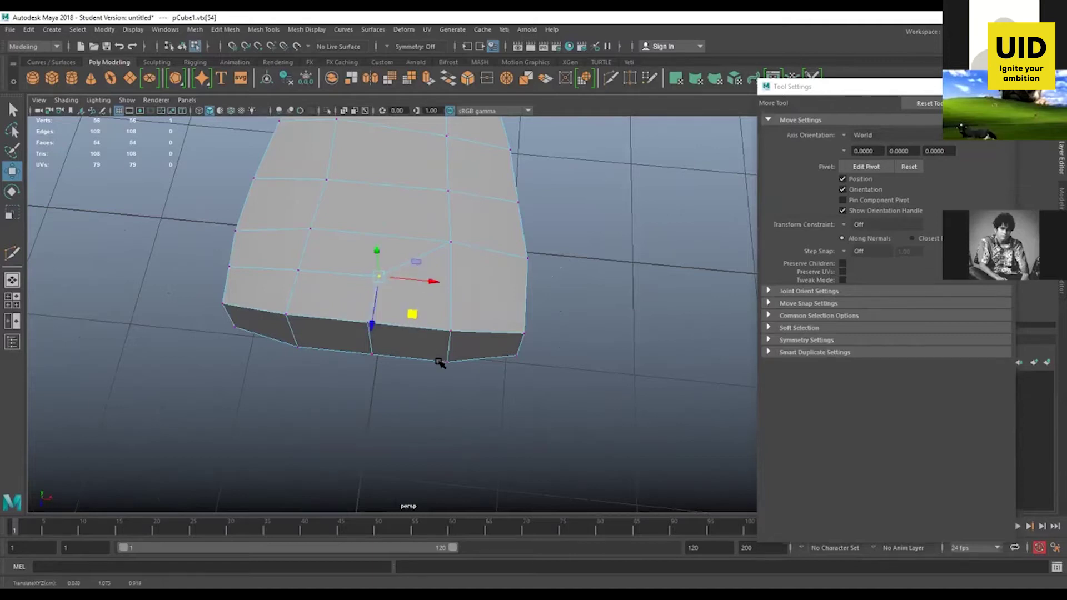
pyautogui.keyDown('alt'); pyautogui.moveTo(436, 362); pyautogui.dragTo(358, 262); pyautogui.keyUp('alt')
pyautogui.click(346, 262)
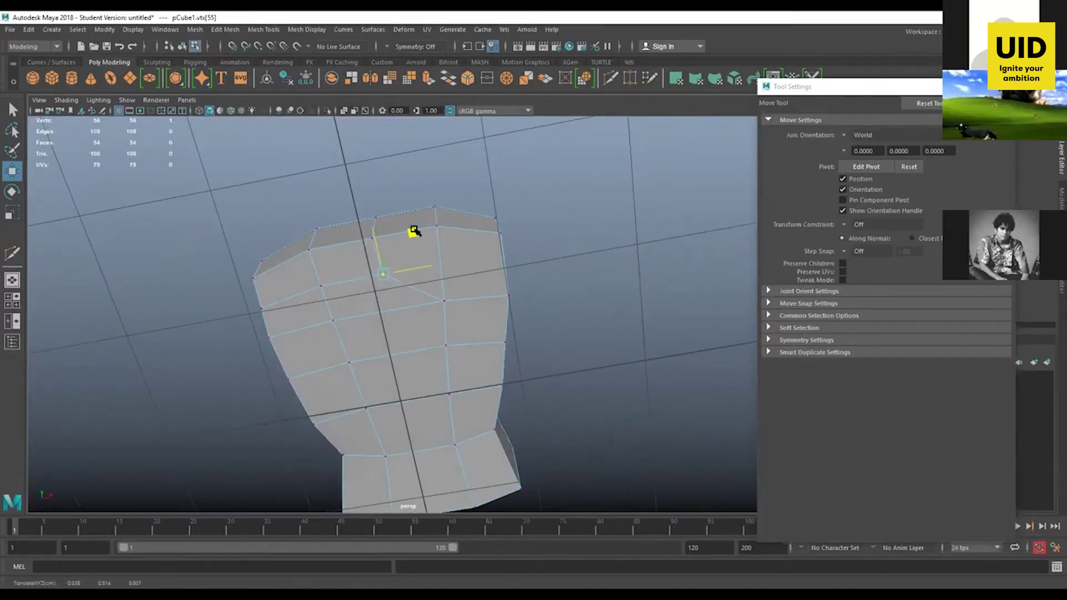
pyautogui.keyDown('alt'); pyautogui.moveTo(412, 233); pyautogui.dragTo(466, 376); pyautogui.keyUp('alt')
# - Pull the middle vertices of the palm's wide end slightly outward, away from the wrist
pyautogui.keyDown('alt'); pyautogui.moveTo(466, 410); pyautogui.dragTo(425, 422, button='right'); pyautogui.keyUp('alt')
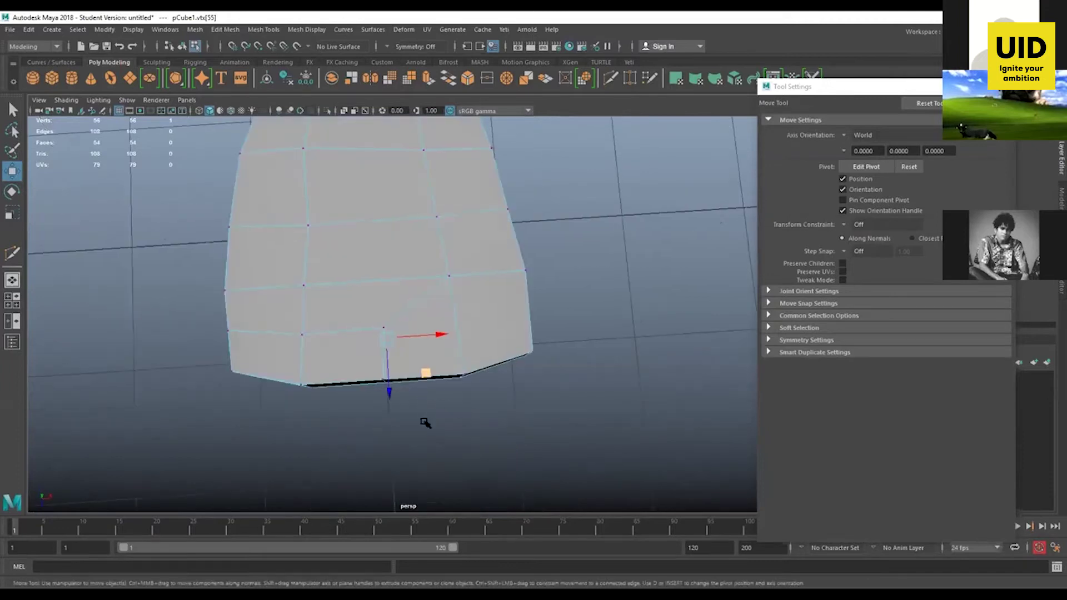
pyautogui.moveTo(371, 367); pyautogui.dragTo(390, 424)
pyautogui.moveTo(389, 424); pyautogui.dragTo(389, 428)
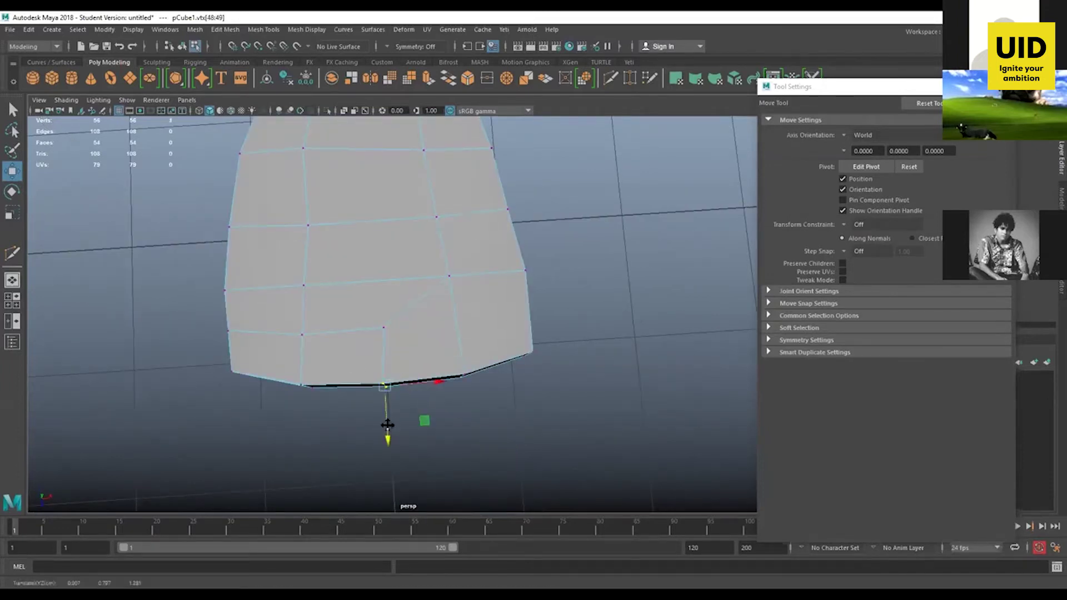
pyautogui.keyDown('alt'); pyautogui.moveTo(389, 428); pyautogui.dragTo(423, 440, button='middle'); pyautogui.keyUp('alt')
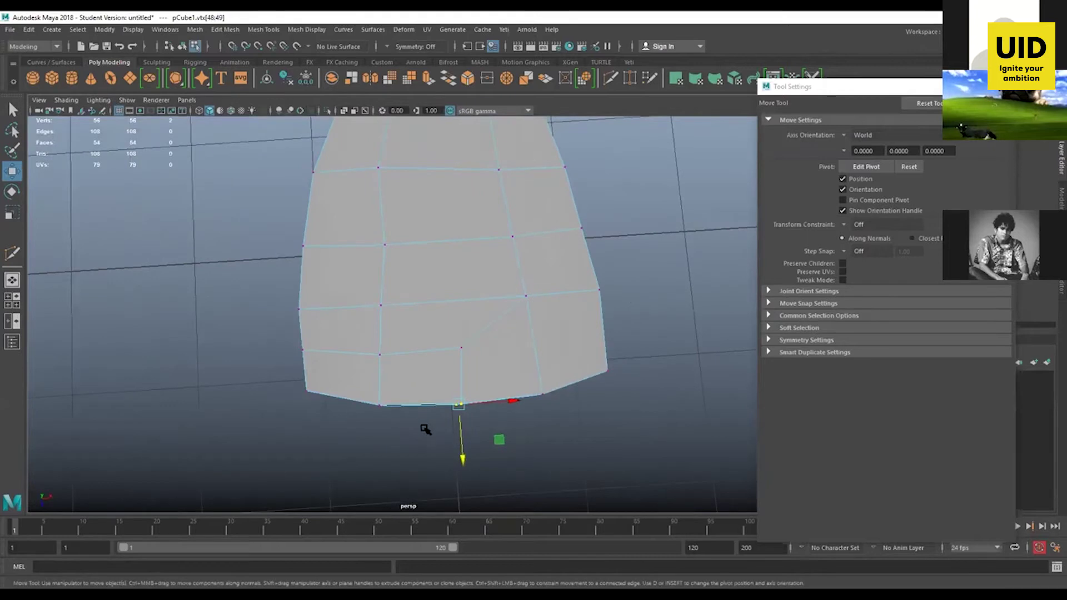
# - Shift the two lengthwise vertex columns on the side with the extra crosswise edges toward the wrist, moving the outer column farther
pyautogui.moveTo(407, 431); pyautogui.dragTo(247, 273)
pyautogui.moveTo(349, 401); pyautogui.dragTo(348, 392)
pyautogui.keyDown('alt'); pyautogui.moveTo(348, 394); pyautogui.dragTo(381, 440, button='middle'); pyautogui.keyUp('alt')
pyautogui.moveTo(357, 448); pyautogui.dragTo(309, 283)
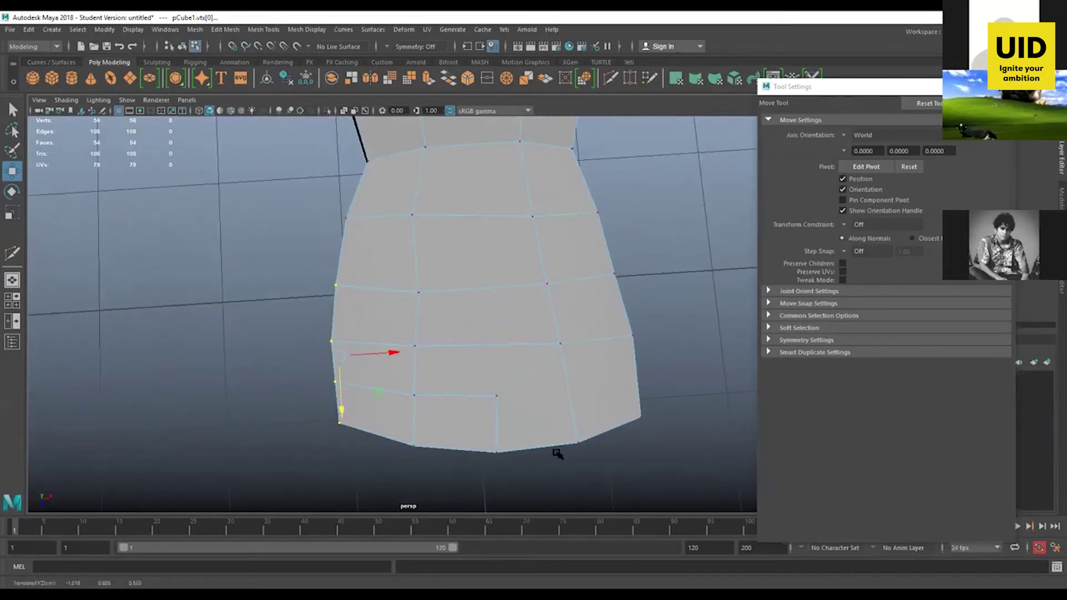
# - In edge mode, insert a horizontal edge loop around the whole palm and wrist, halfway up the vertical side edges
pyautogui.scroll(-5, 555, 453)
pyautogui.keyDown('alt'); pyautogui.moveTo(485, 409); pyautogui.dragTo(321, 367); pyautogui.keyUp('alt')
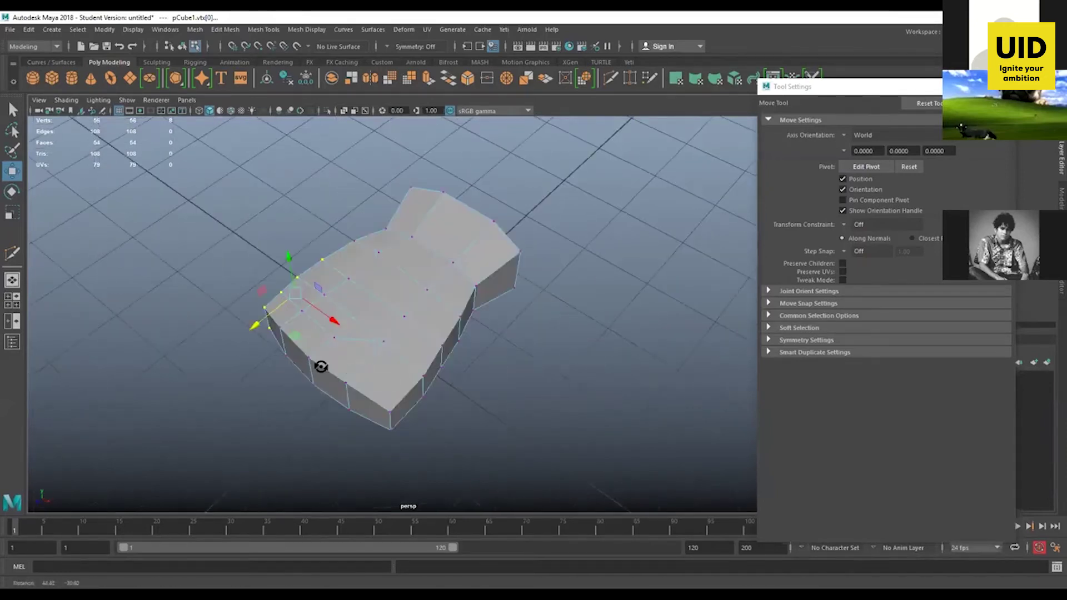
pyautogui.keyDown('alt'); pyautogui.moveTo(469, 278); pyautogui.dragTo(443, 343); pyautogui.keyUp('alt')
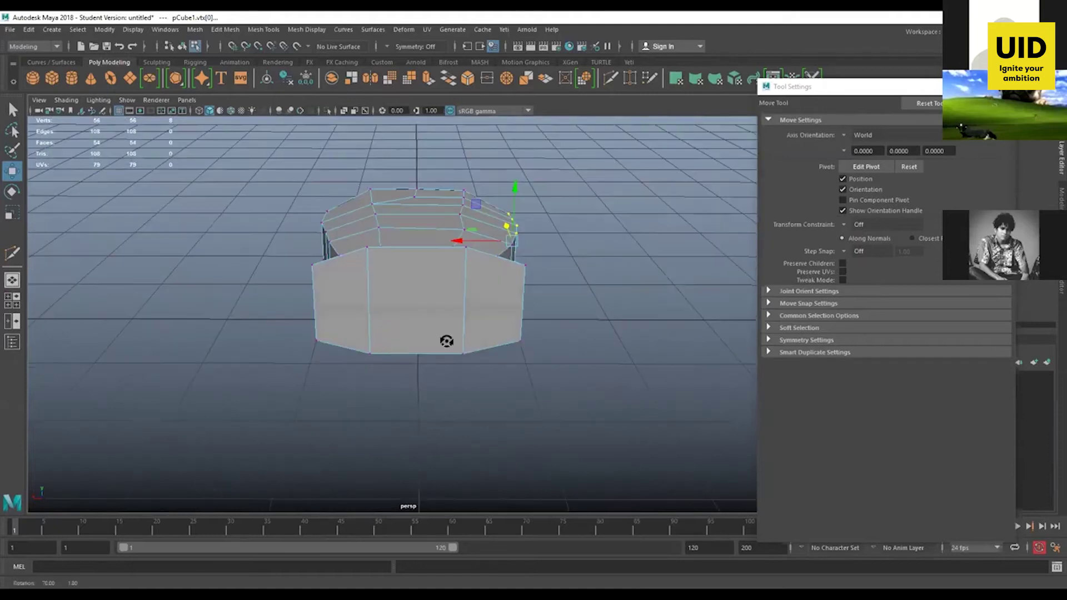
pyautogui.keyDown('alt'); pyautogui.moveTo(639, 355); pyautogui.dragTo(519, 367); pyautogui.keyUp('alt')
pyautogui.keyDown('alt'); pyautogui.moveTo(453, 326); pyautogui.dragTo(380, 297); pyautogui.keyUp('alt')
pyautogui.press('F10')
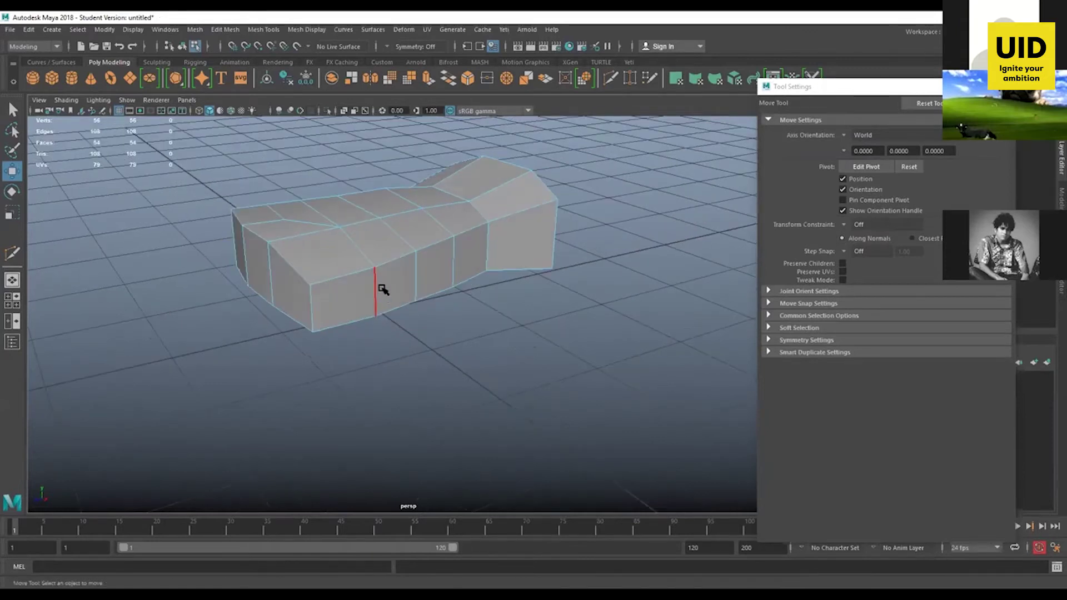
pyautogui.click(375, 289)
pyautogui.keyDown('shift'); pyautogui.moveTo(375, 286); pyautogui.dragTo(379, 309, button='right'); pyautogui.keyUp('shift')
# - Select the top and bottom border edges along each long side of the palm and wrist, and move them inward
pyautogui.keyDown('alt'); pyautogui.moveTo(386, 354); pyautogui.dragTo(486, 359); pyautogui.keyUp('alt')
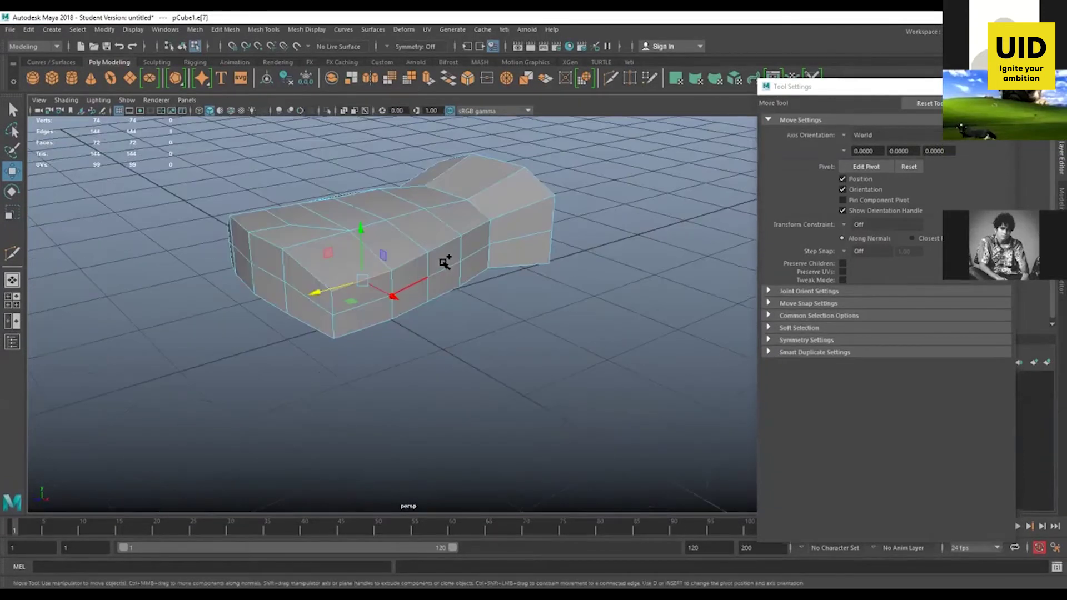
pyautogui.keyDown('shift'); pyautogui.click(410, 261); pyautogui.keyUp('shift')
pyautogui.keyDown('shift'); pyautogui.click(445, 244); pyautogui.keyUp('shift')
pyautogui.keyDown('shift'); pyautogui.click(476, 228); pyautogui.keyUp('shift')
pyautogui.keyDown('alt'); pyautogui.moveTo(499, 265); pyautogui.dragTo(511, 298); pyautogui.keyUp('alt')
pyautogui.keyDown('shift'); pyautogui.click(521, 272); pyautogui.keyUp('shift')
pyautogui.keyDown('alt'); pyautogui.moveTo(420, 295); pyautogui.dragTo(595, 332); pyautogui.keyUp('alt')
pyautogui.keyDown('shift'); pyautogui.click(504, 256); pyautogui.keyUp('shift')
pyautogui.moveTo(540, 250); pyautogui.dragTo(320, 312)
pyautogui.keyDown('alt'); pyautogui.moveTo(395, 314); pyautogui.dragTo(522, 333); pyautogui.keyUp('alt')
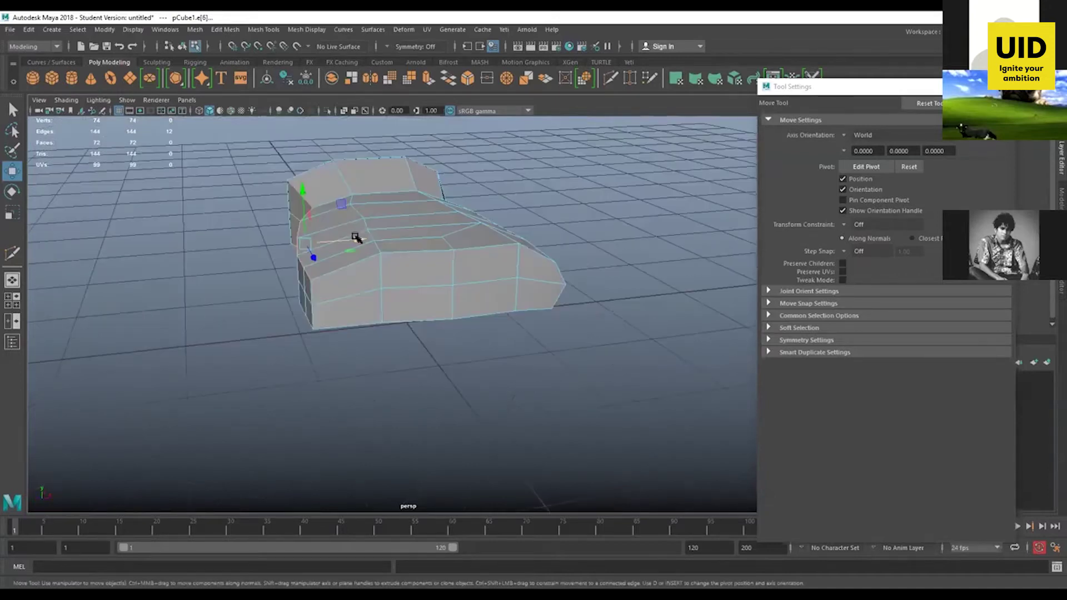
pyautogui.moveTo(355, 236); pyautogui.dragTo(368, 240)
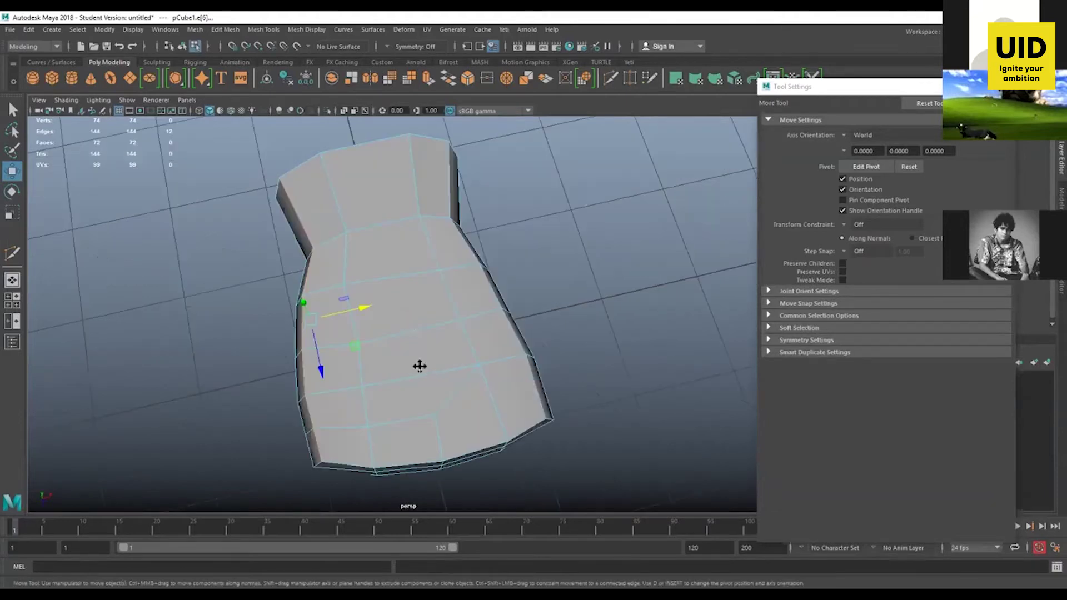
# - In the top view, move the inner vertex pair midway along the extra-edge side slightly outward and toward the wrist
pyautogui.moveTo(419, 366); pyautogui.dragTo(405, 284)
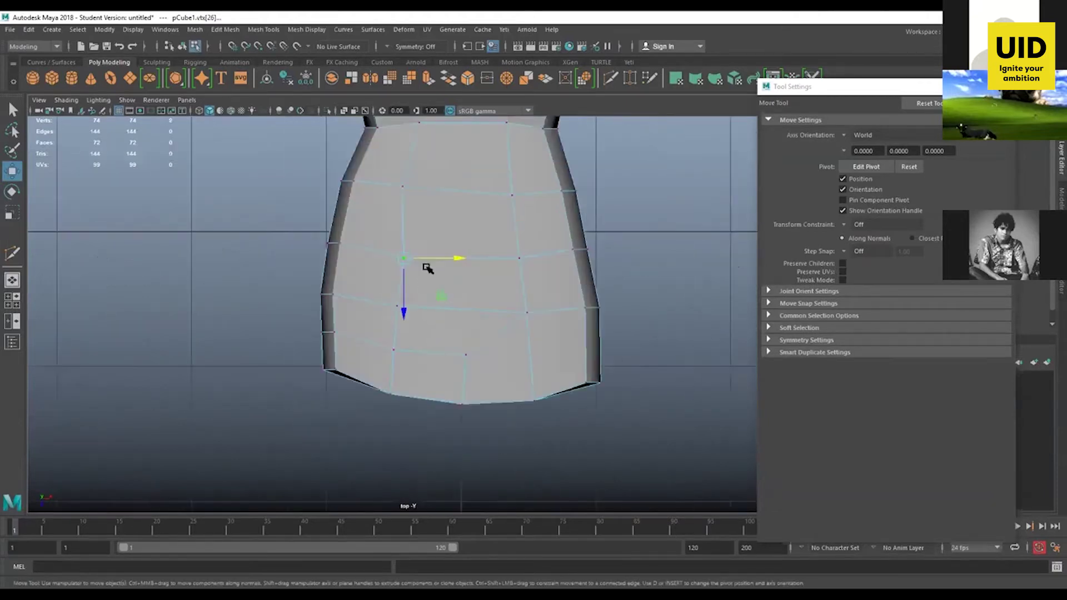
pyautogui.moveTo(441, 299); pyautogui.dragTo(434, 294, button='middle')
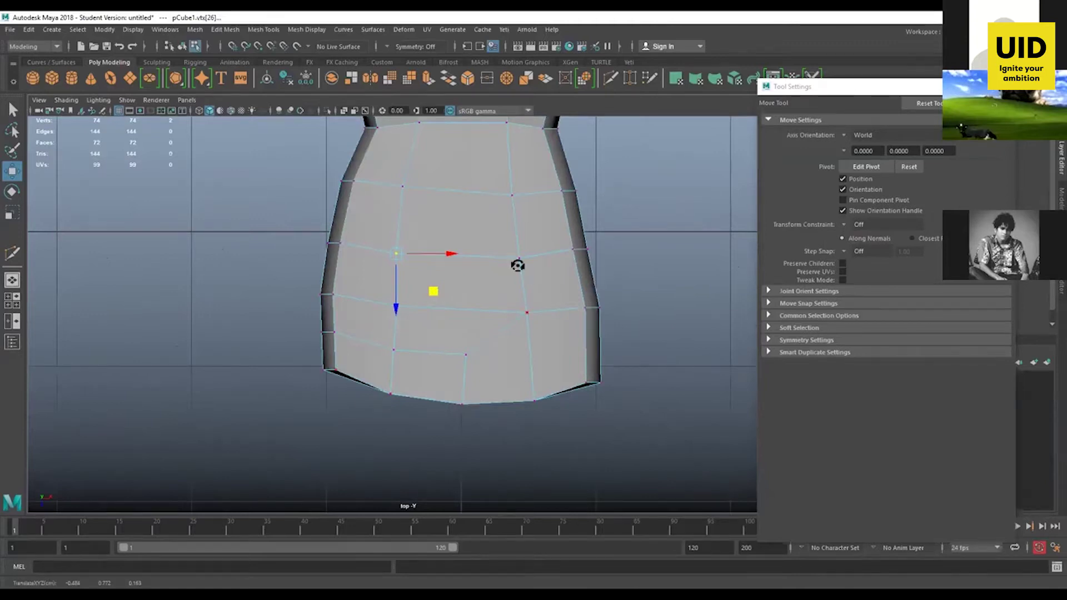
pyautogui.press('space')
pyautogui.press('space')
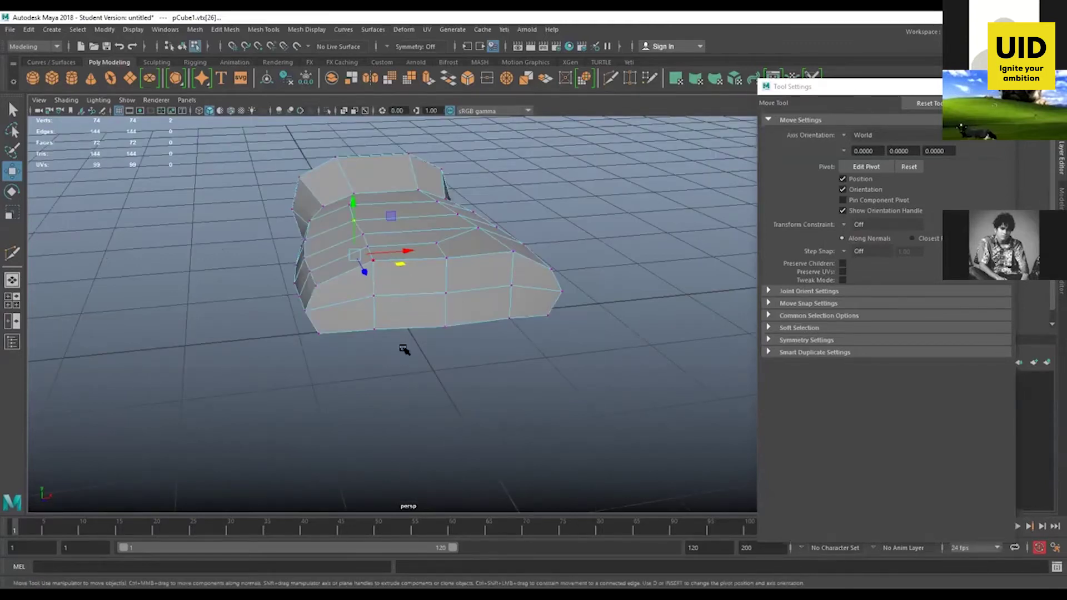
pyautogui.moveTo(404, 349)
pyautogui.keyDown('alt'); pyautogui.mouseDown()
pyautogui.moveTo(411, 409)
pyautogui.moveTo(403, 414)
pyautogui.moveTo(410, 392)
pyautogui.mouseUp(); pyautogui.keyUp('alt')
# - In the top view, shift the vertex columns near the wide end, from outer column to far inner corner, toward the side with the extra edges
pyautogui.press('space')
pyautogui.press('space')
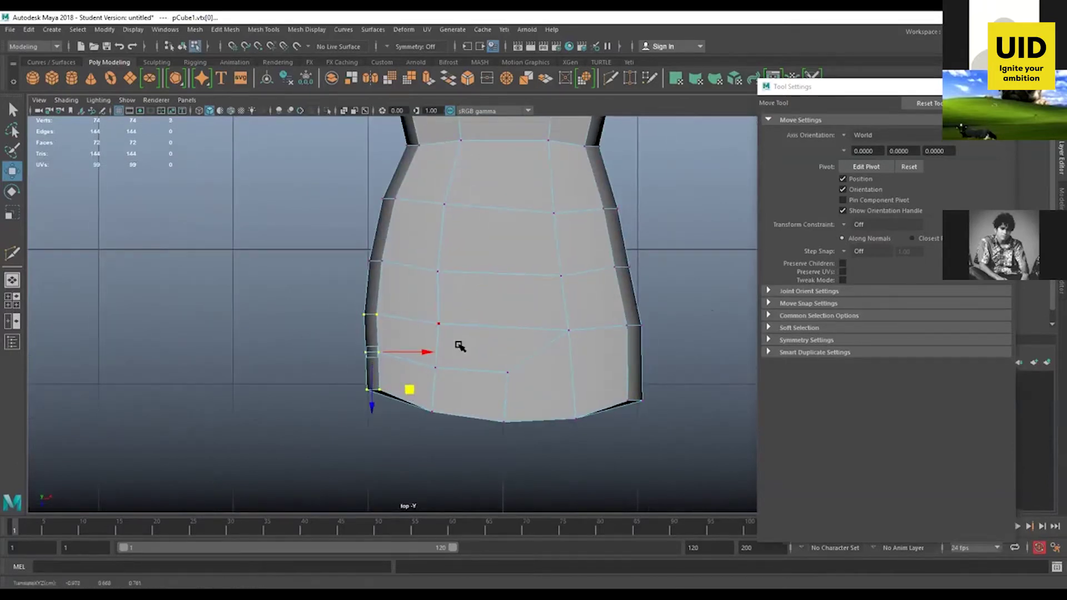
pyautogui.moveTo(452, 317); pyautogui.dragTo(418, 433)
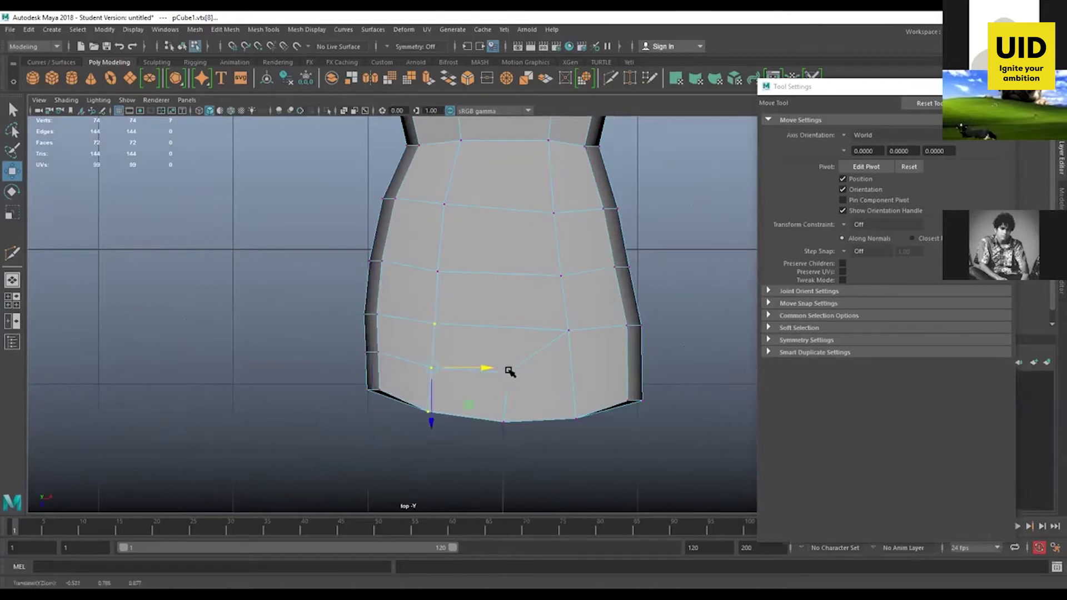
pyautogui.moveTo(525, 444); pyautogui.dragTo(487, 357)
pyautogui.moveTo(537, 397); pyautogui.dragTo(531, 396)
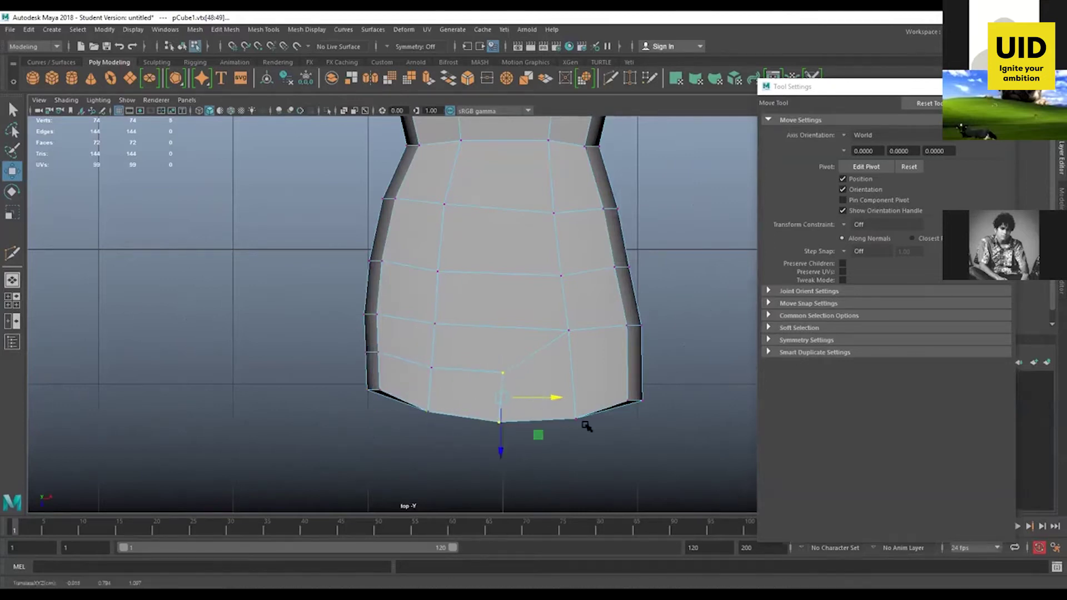
pyautogui.moveTo(592, 384); pyautogui.dragTo(536, 461)
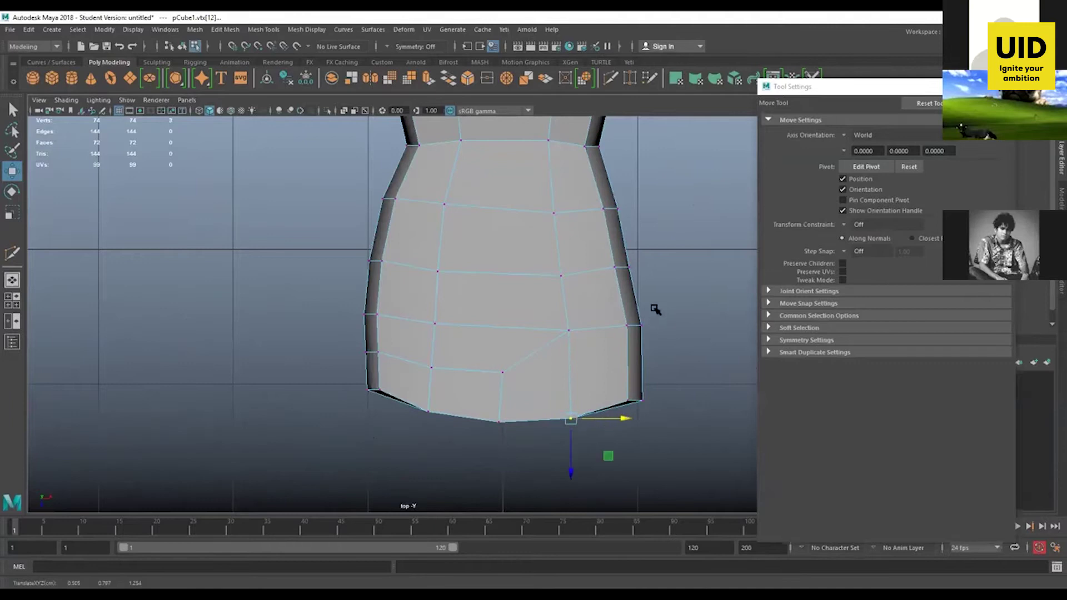
# - Adjust the outer side vertices of the palm's middle row on both long sides in the top view
pyautogui.keyDown('alt'); pyautogui.moveTo(655, 305); pyautogui.dragTo(622, 388, button='middle'); pyautogui.keyUp('alt')
pyautogui.click(599, 385)
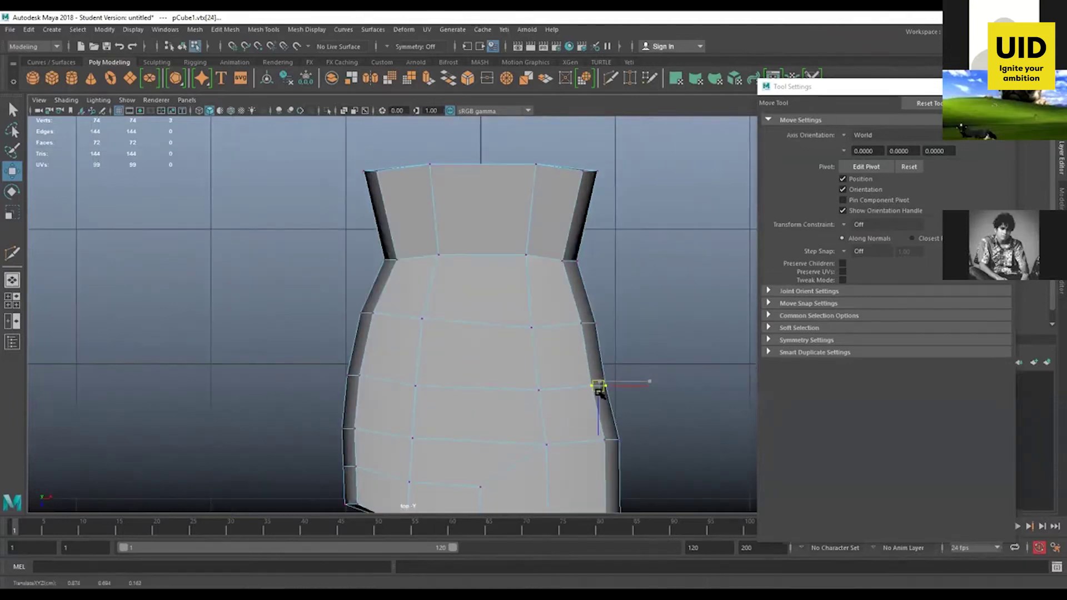
pyautogui.keyDown('alt'); pyautogui.moveTo(468, 253); pyautogui.dragTo(468, 270, button='middle'); pyautogui.keyUp('alt')
pyautogui.moveTo(400, 262); pyautogui.dragTo(381, 350)
pyautogui.keyDown('alt'); pyautogui.moveTo(378, 413); pyautogui.dragTo(394, 350, button='middle'); pyautogui.keyUp('alt')
pyautogui.moveTo(355, 313); pyautogui.dragTo(409, 333)
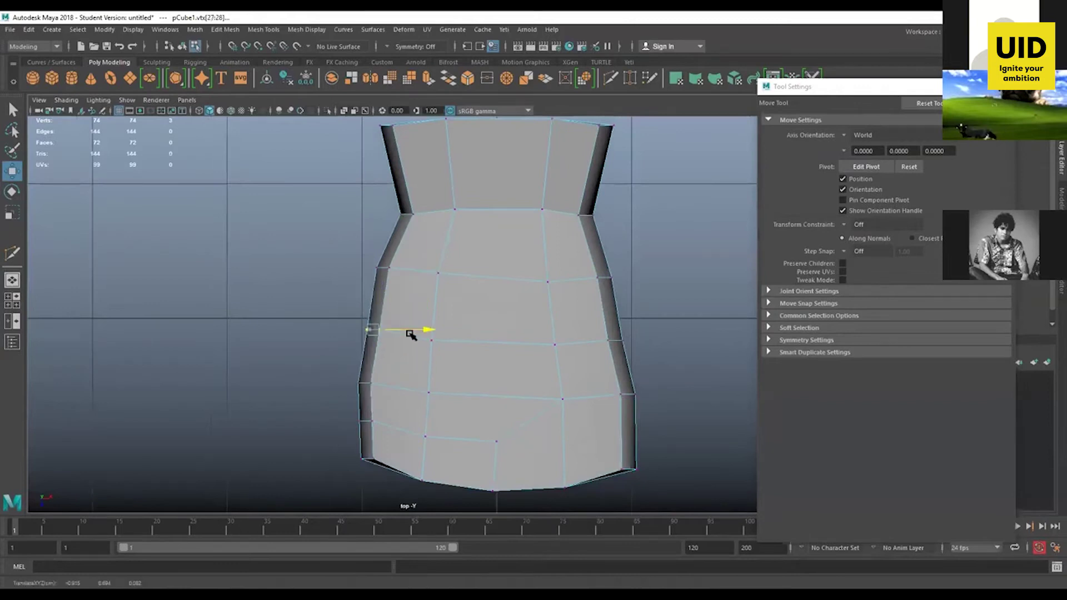
pyautogui.keyDown('alt'); pyautogui.moveTo(525, 387); pyautogui.dragTo(481, 331, button='middle'); pyautogui.keyUp('alt')
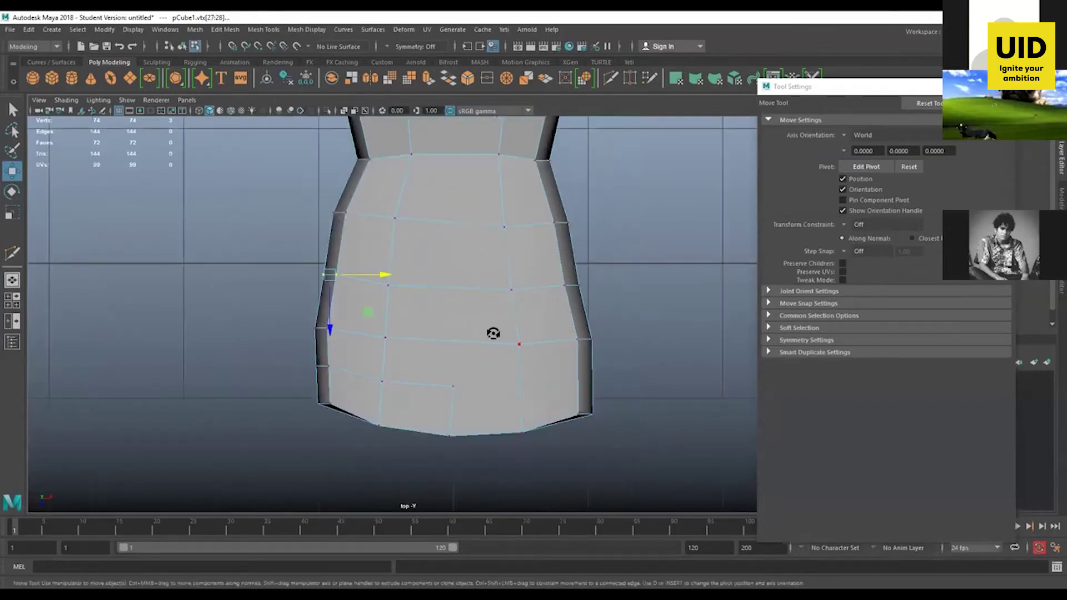
# - In the perspective view, lower the two top vertices at the wide end's extra-edge corner and the inner mid-height vertex below them
pyautogui.press('space')
pyautogui.keyDown('alt'); pyautogui.moveTo(471, 312); pyautogui.dragTo(376, 217); pyautogui.keyUp('alt')
pyautogui.click(372, 214)
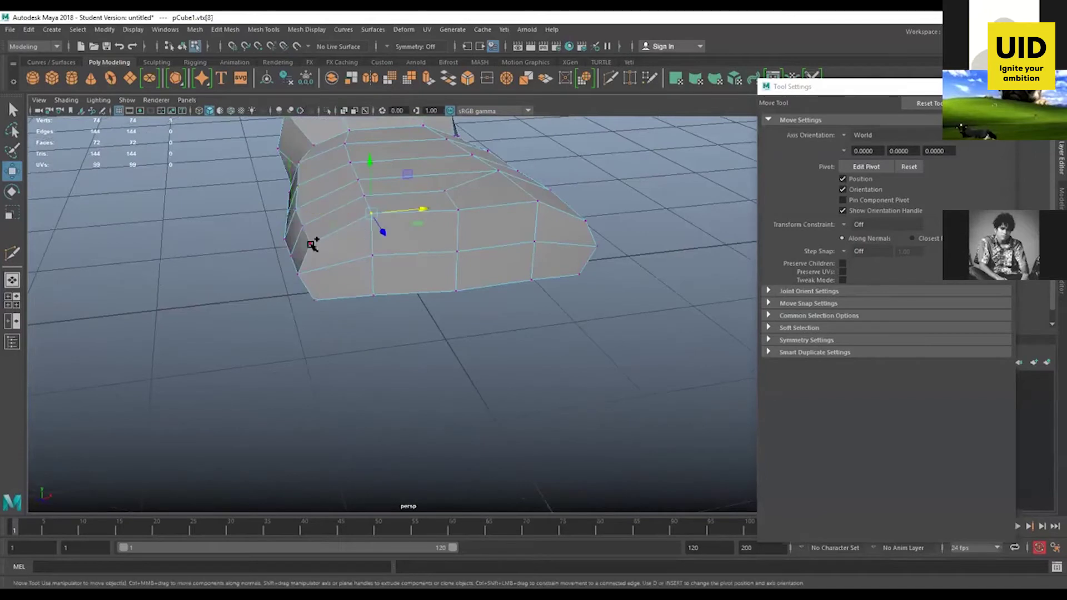
pyautogui.keyDown('shift'); pyautogui.click(310, 245); pyautogui.keyUp('shift')
pyautogui.keyDown('alt'); pyautogui.moveTo(350, 266); pyautogui.dragTo(371, 202); pyautogui.keyUp('alt')
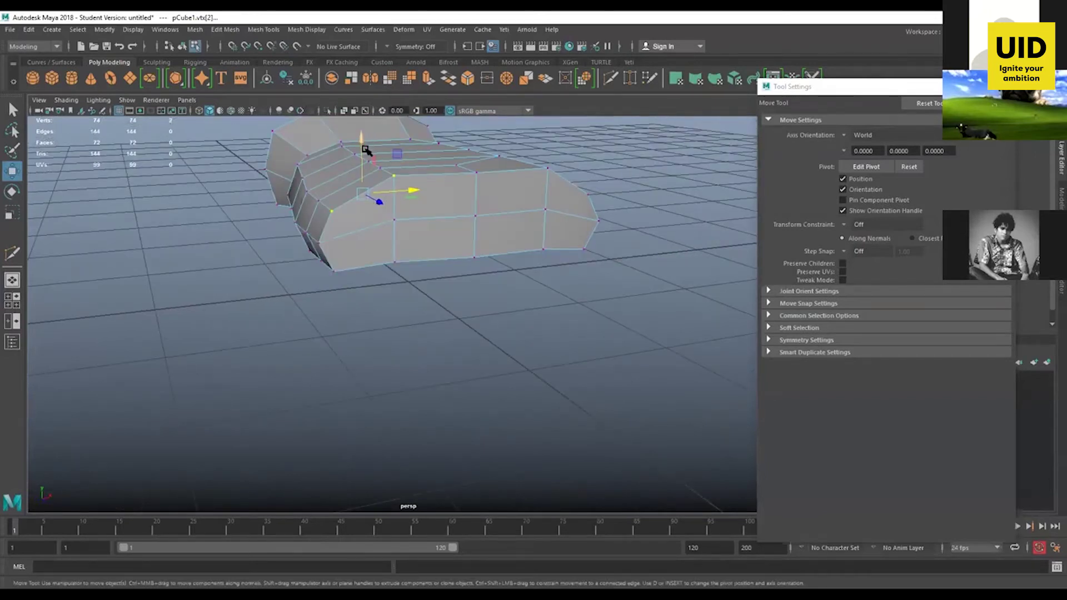
pyautogui.click(398, 221)
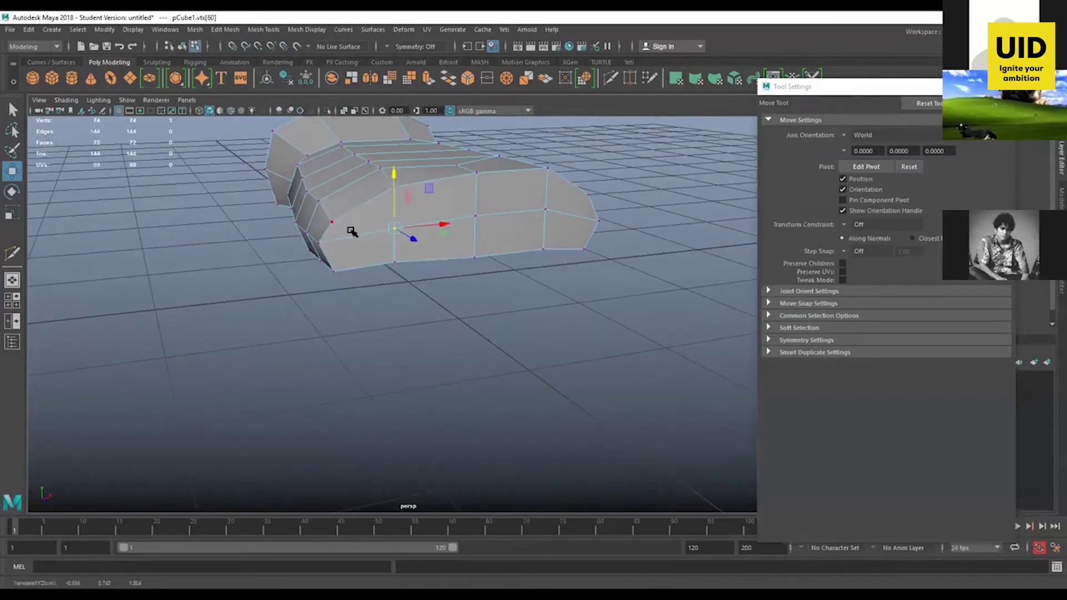
# - Adjust the height of the mid-height vertex at the wide end's outer corner on the extra-edge side
pyautogui.click(324, 246)
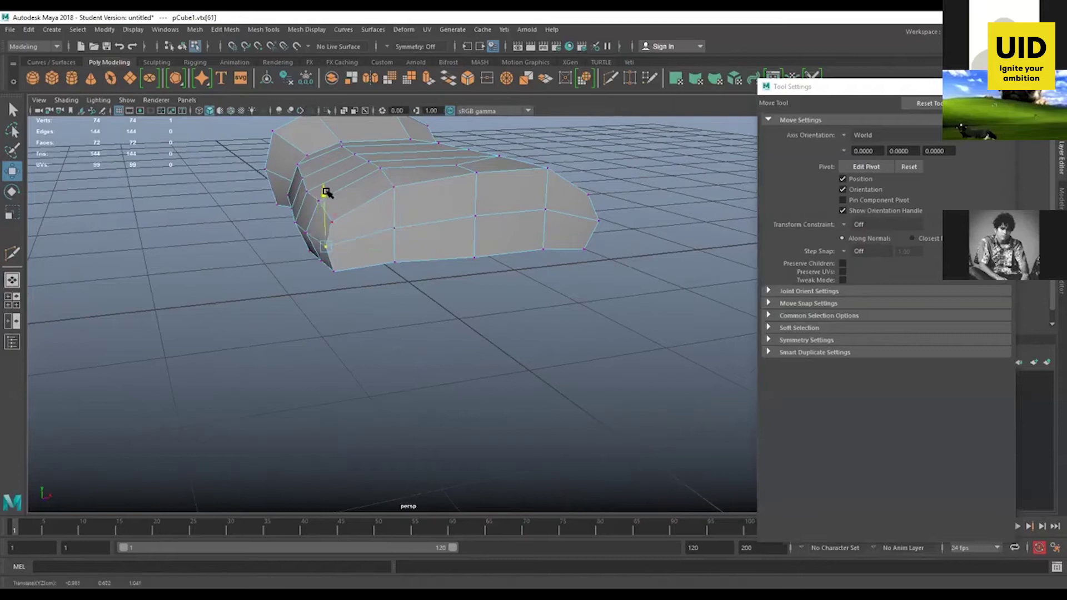
pyautogui.keyDown('alt'); pyautogui.moveTo(458, 243); pyautogui.dragTo(474, 297); pyautogui.keyUp('alt')
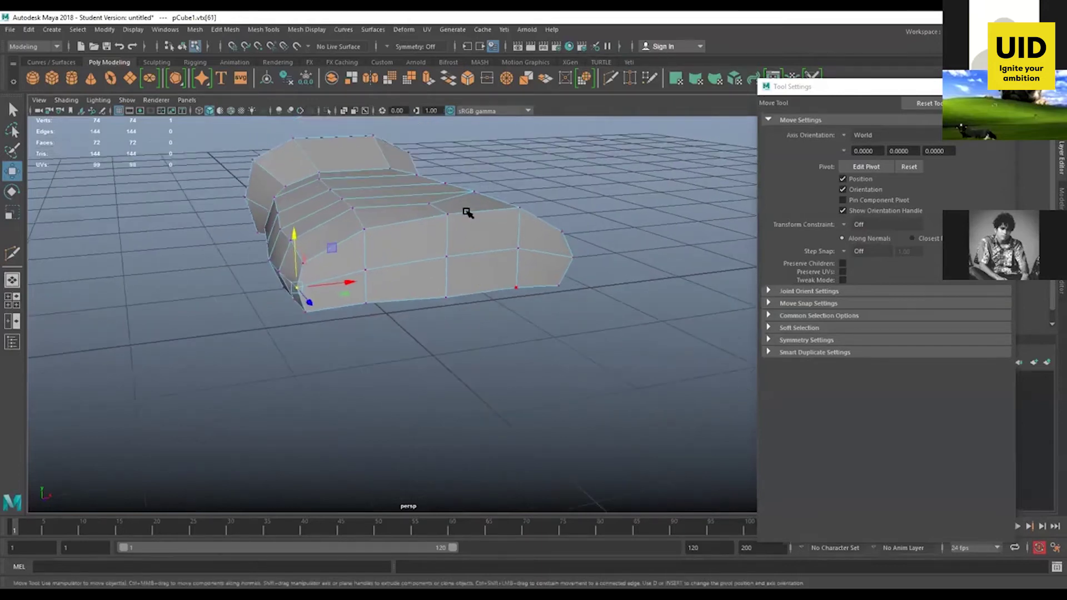
pyautogui.keyDown('alt'); pyautogui.moveTo(467, 209); pyautogui.dragTo(382, 221); pyautogui.keyUp('alt')
# - Select the two middle top edges across the palm's wide end and raise them slightly
pyautogui.keyDown('shift'); pyautogui.click(381, 218); pyautogui.keyUp('shift')
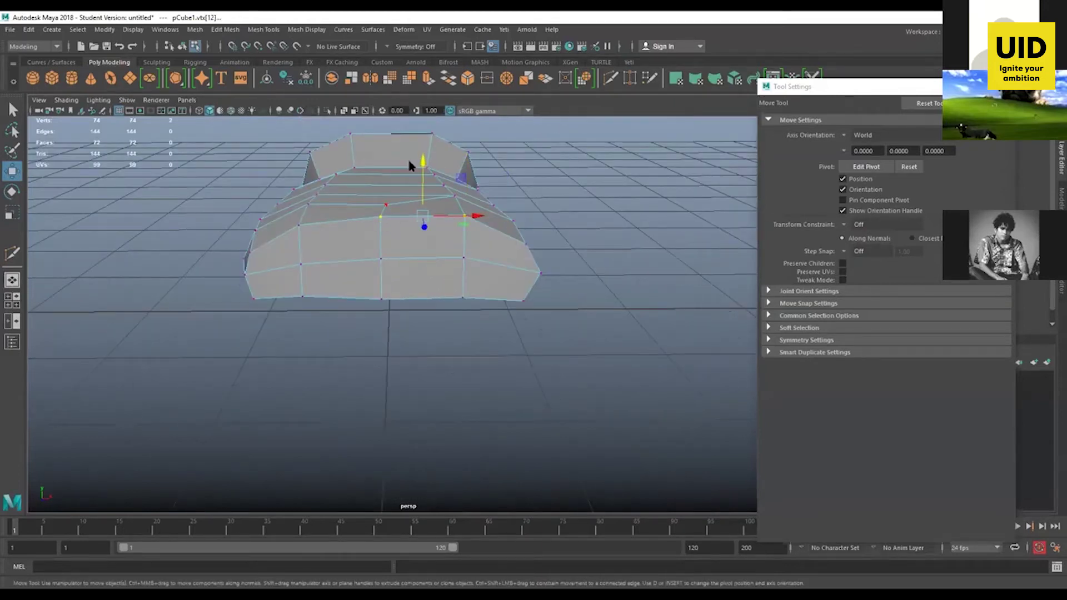
pyautogui.rightClick(411, 200)
pyautogui.moveTo(410, 188); pyautogui.dragTo(410, 158, button='right')
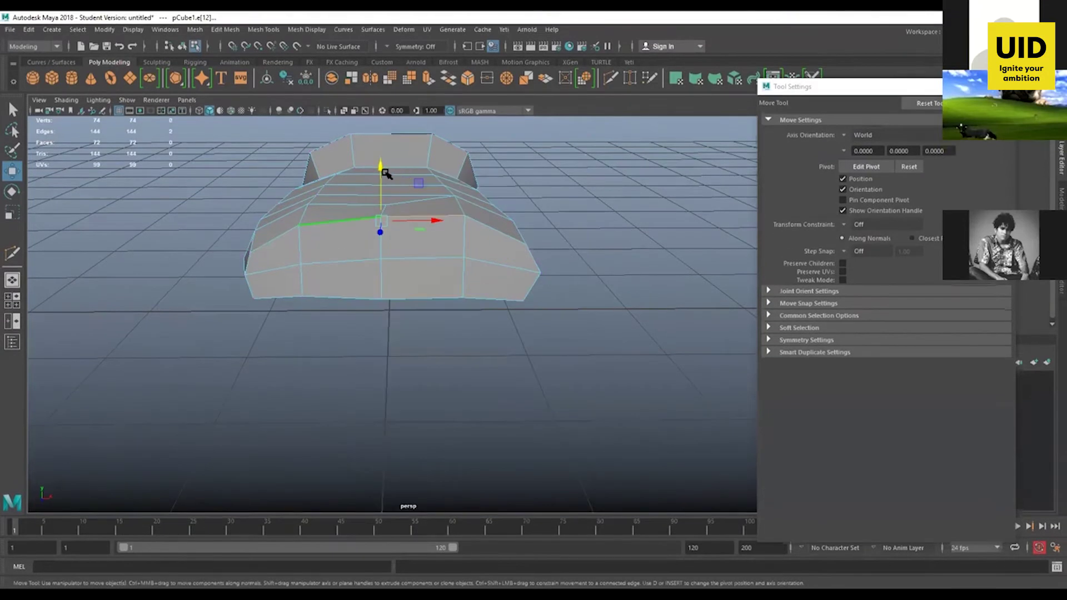
pyautogui.keyDown('alt'); pyautogui.moveTo(381, 174); pyautogui.dragTo(424, 281); pyautogui.keyUp('alt')
pyautogui.click(366, 281)
pyautogui.keyDown('shift'); pyautogui.click(365, 279); pyautogui.keyUp('shift')
pyautogui.moveTo(376, 226); pyautogui.dragTo(377, 217)
pyautogui.keyDown('alt'); pyautogui.moveTo(468, 290); pyautogui.dragTo(352, 271); pyautogui.keyUp('alt')
pyautogui.keyDown('alt'); pyautogui.moveTo(578, 248); pyautogui.dragTo(462, 357); pyautogui.keyUp('alt')
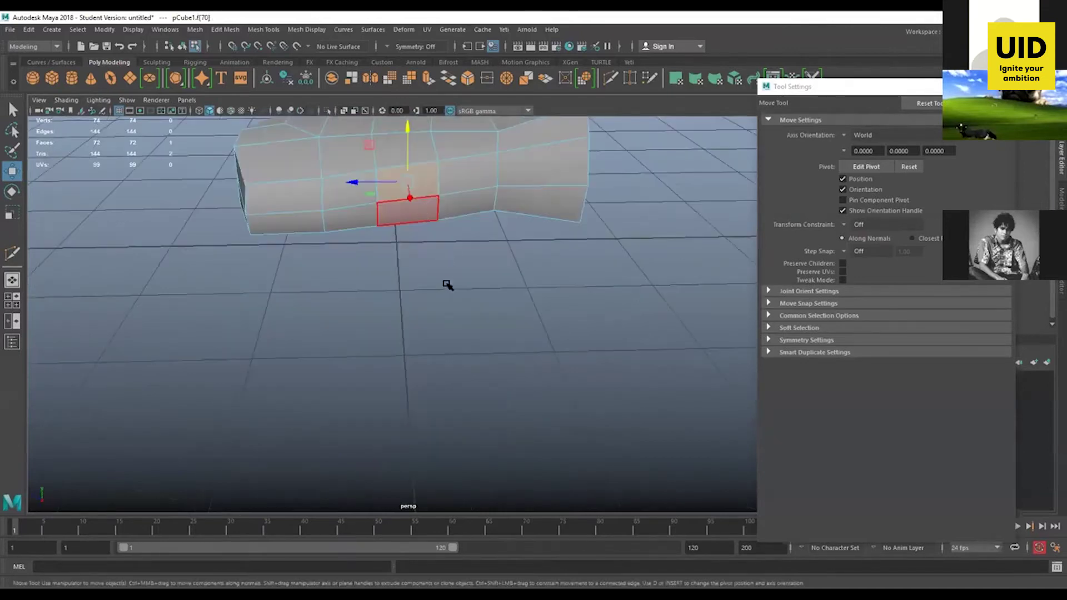
pyautogui.keyDown('alt'); pyautogui.moveTo(428, 310); pyautogui.dragTo(316, 339); pyautogui.keyUp('alt')
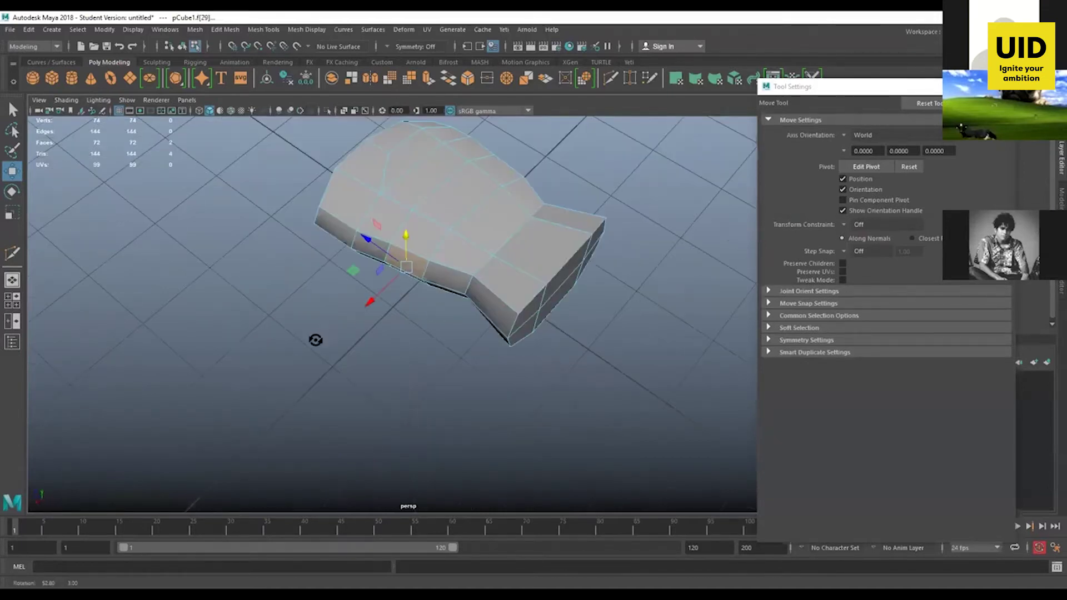
pyautogui.keyDown('alt'); pyautogui.moveTo(382, 352); pyautogui.dragTo(405, 351); pyautogui.keyUp('alt')
pyautogui.keyDown('alt'); pyautogui.moveTo(599, 309); pyautogui.dragTo(463, 319); pyautogui.keyUp('alt')
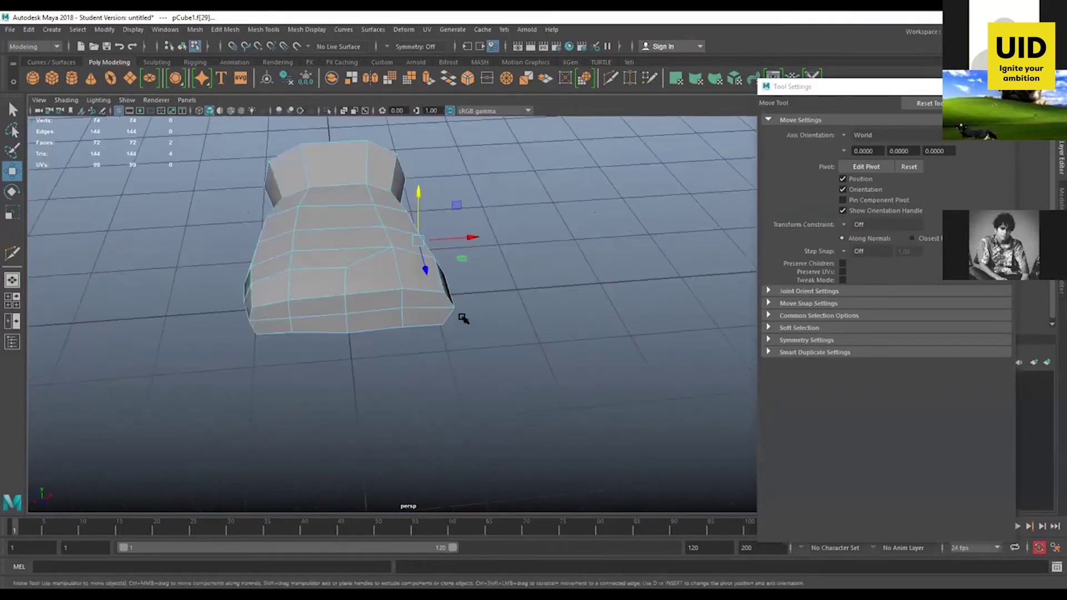
# - Extrude the two stacked end faces at the wide end's corner opposite the extra edges outward as the first finger segment
pyautogui.click(432, 306)
pyautogui.keyDown('alt'); pyautogui.moveTo(467, 359); pyautogui.dragTo(368, 300); pyautogui.keyUp('alt')
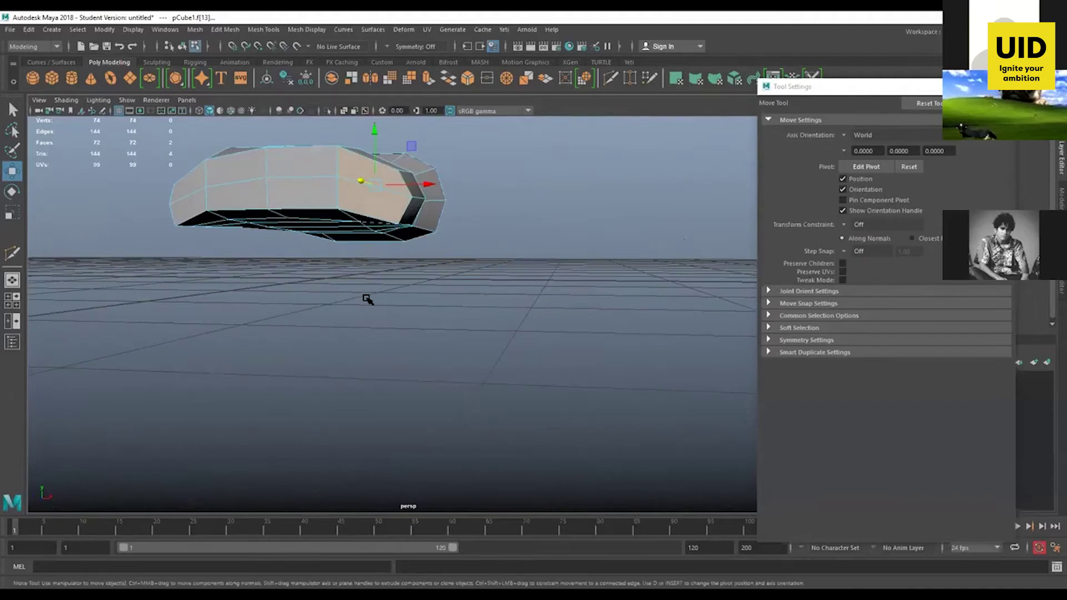
pyautogui.keyDown('alt'); pyautogui.moveTo(424, 281); pyautogui.dragTo(427, 255); pyautogui.keyUp('alt')
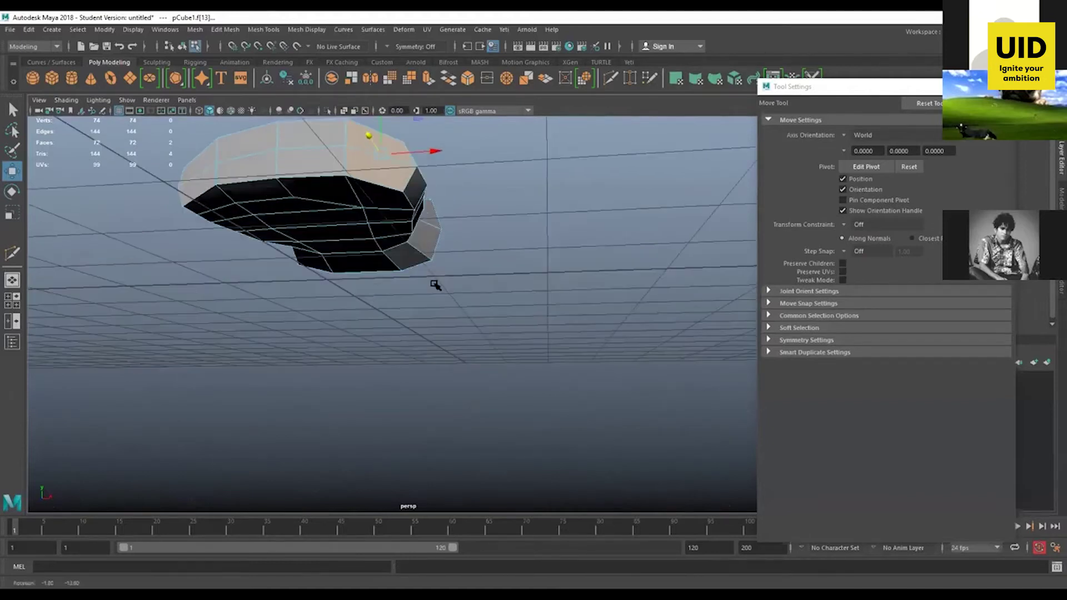
pyautogui.keyDown('alt'); pyautogui.moveTo(419, 304); pyautogui.dragTo(382, 387); pyautogui.keyUp('alt')
pyautogui.hotkey('ctrl', 'e')
pyautogui.press('w')
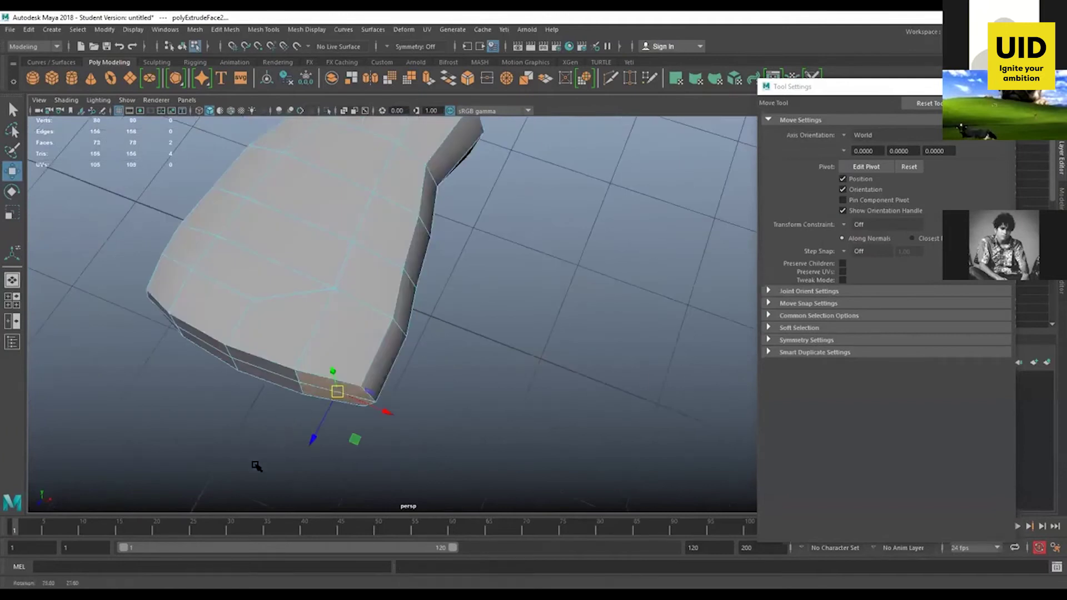
pyautogui.moveTo(256, 467); pyautogui.dragTo(233, 497)
pyautogui.keyDown('alt'); pyautogui.moveTo(278, 406); pyautogui.dragTo(334, 401); pyautogui.keyUp('alt')
pyautogui.keyDown('alt'); pyautogui.moveTo(368, 321); pyautogui.dragTo(436, 317); pyautogui.keyUp('alt')
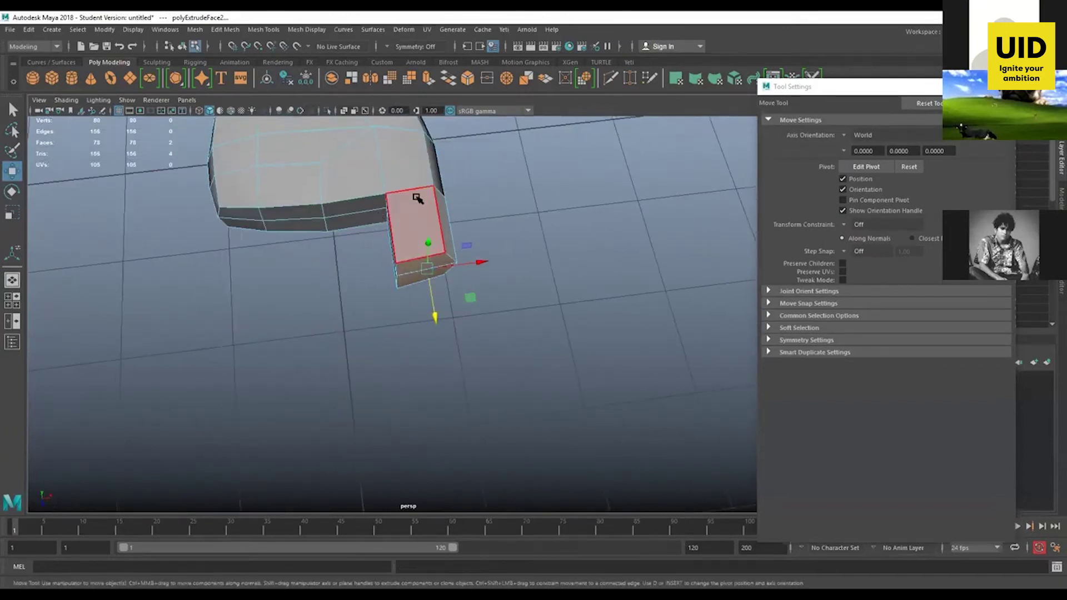
# - Move the top, middle and bottom inner vertices at the finger segment's end sideways to separate it from the neighbouring finger position
pyautogui.keyDown('alt'); pyautogui.moveTo(418, 198); pyautogui.dragTo(434, 318); pyautogui.keyUp('alt')
pyautogui.keyDown('alt'); pyautogui.moveTo(373, 230); pyautogui.dragTo(387, 240); pyautogui.keyUp('alt')
pyautogui.click(397, 236)
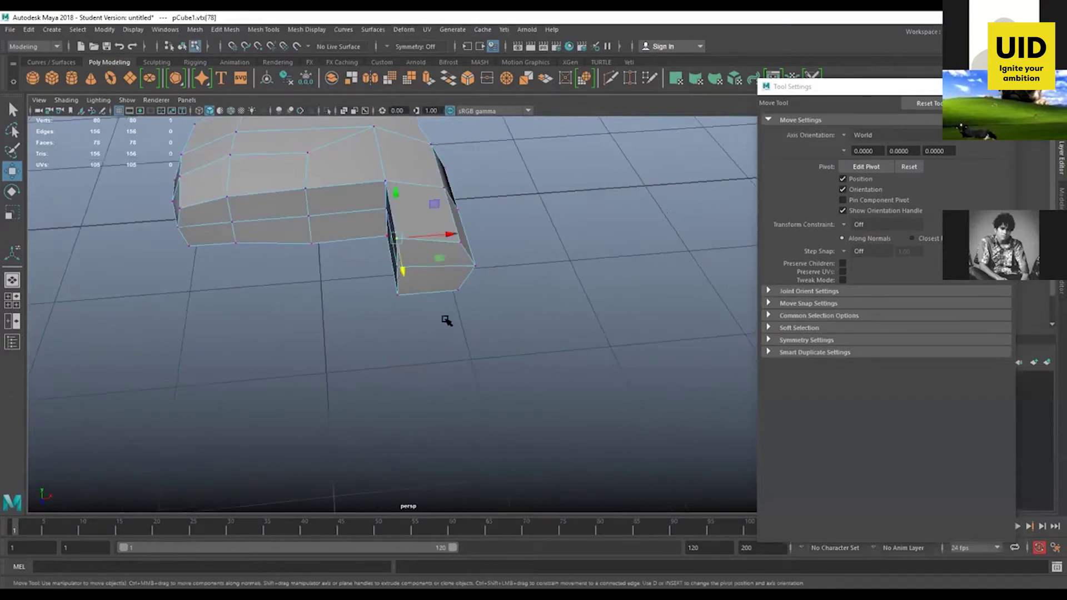
pyautogui.moveTo(444, 318)
pyautogui.keyDown('alt'); pyautogui.mouseDown()
pyautogui.moveTo(436, 309)
pyautogui.moveTo(445, 381)
pyautogui.moveTo(435, 303)
pyautogui.mouseUp(); pyautogui.keyUp('alt')
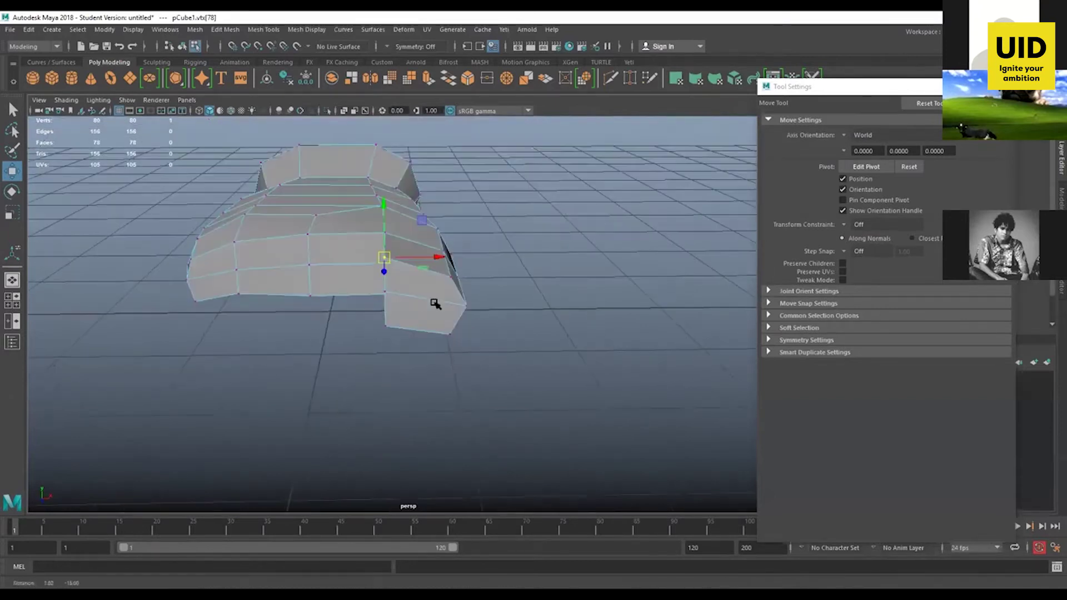
pyautogui.keyDown('alt'); pyautogui.moveTo(435, 354); pyautogui.dragTo(439, 304); pyautogui.keyUp('alt')
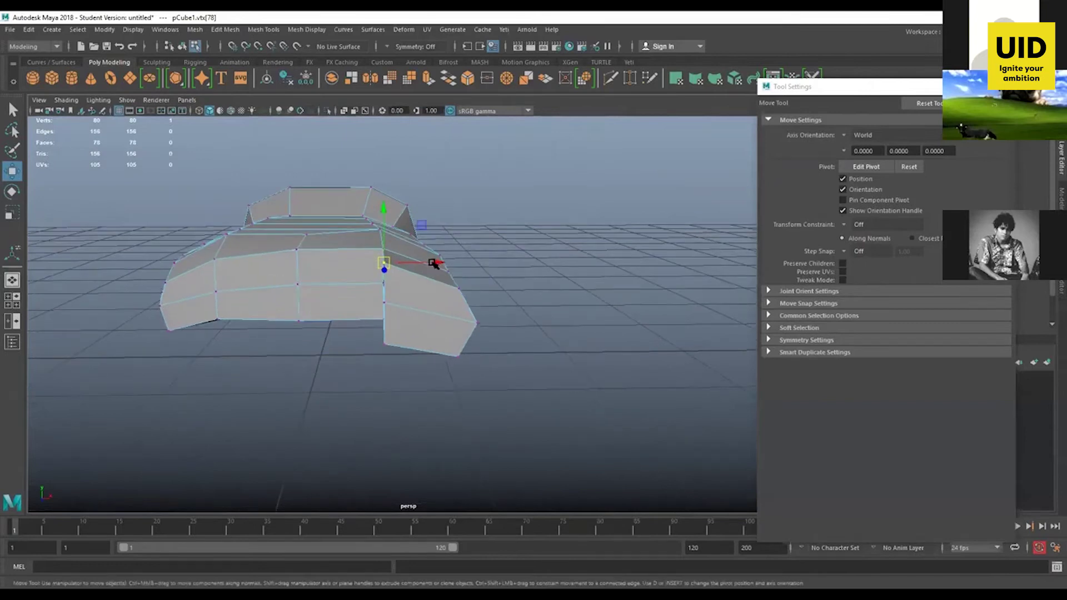
pyautogui.moveTo(434, 263); pyautogui.dragTo(451, 263)
pyautogui.moveTo(401, 217); pyautogui.dragTo(384, 264)
pyautogui.click(382, 303)
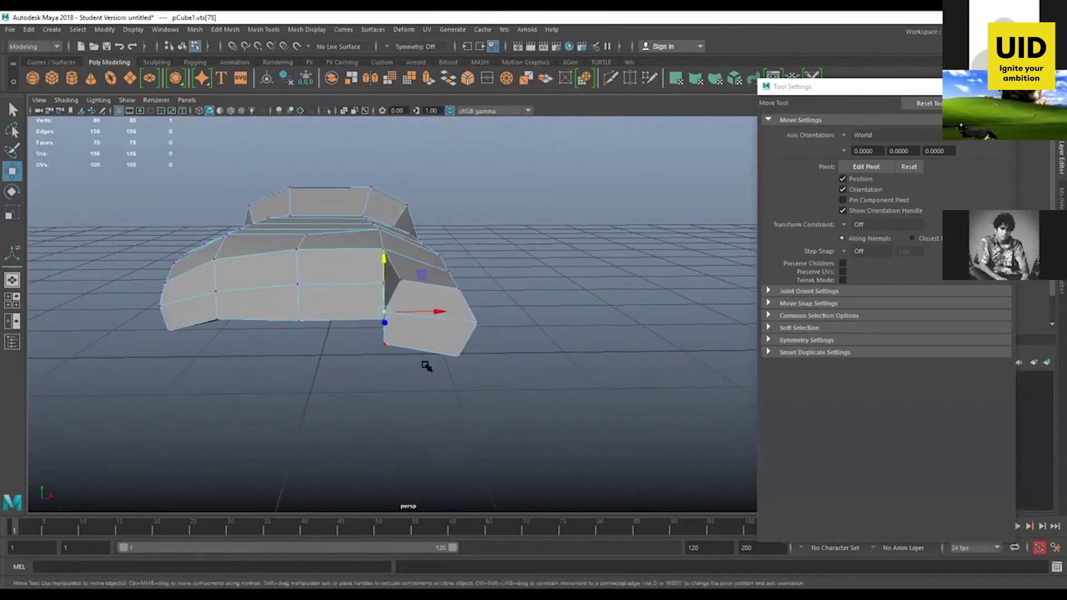
pyautogui.keyDown('alt'); pyautogui.moveTo(426, 364); pyautogui.dragTo(421, 338); pyautogui.keyUp('alt')
pyautogui.click(372, 300)
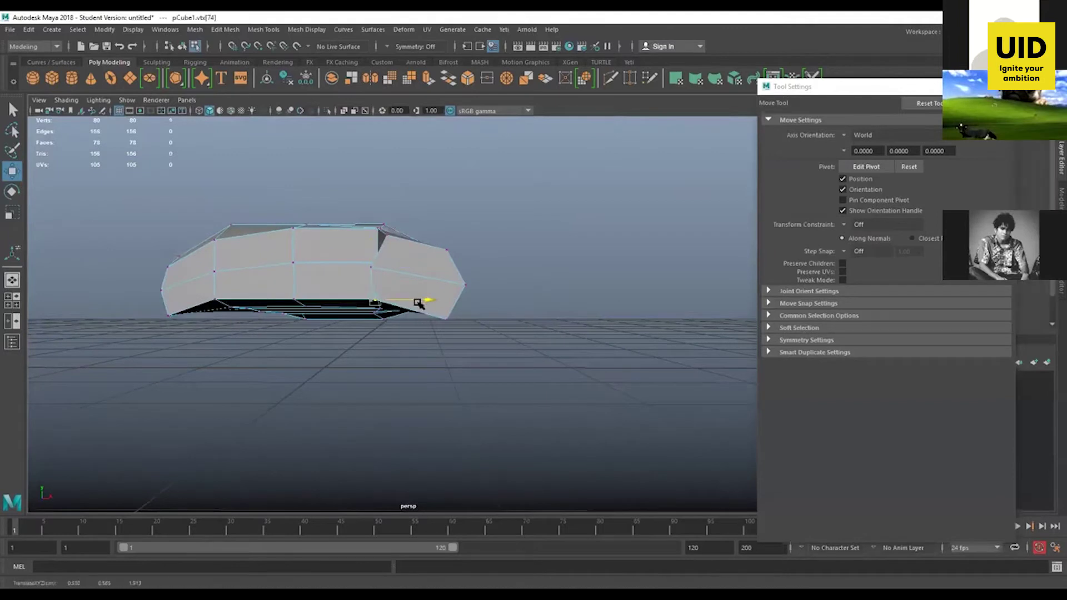
pyautogui.keyDown('alt'); pyautogui.moveTo(419, 303); pyautogui.dragTo(402, 282); pyautogui.keyUp('alt')
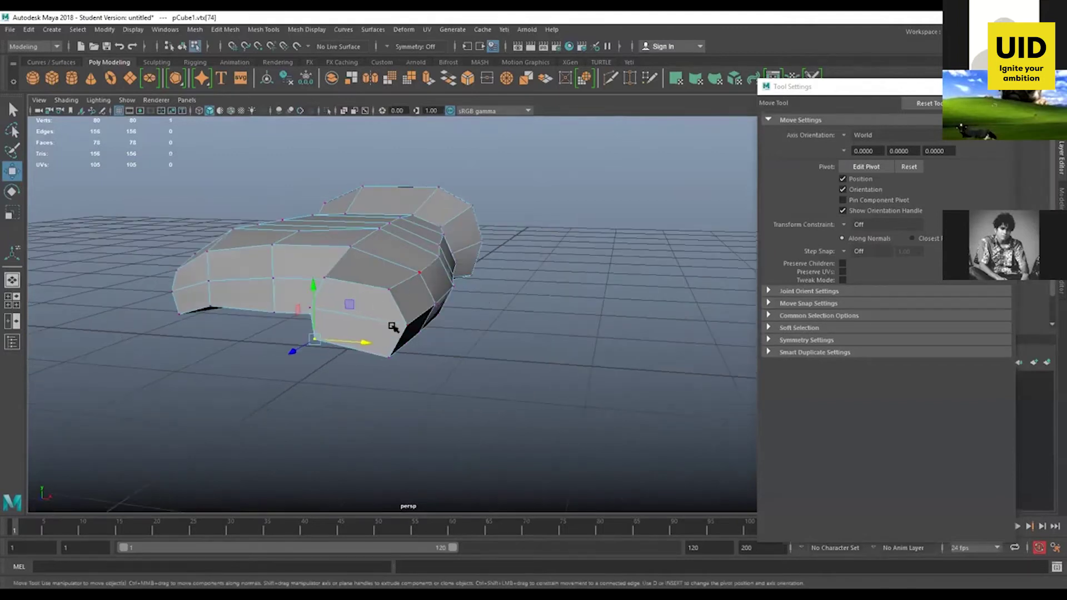
# - Select the finger segment's two end faces, rotate them level in the front view and lower them slightly
pyautogui.moveTo(393, 327); pyautogui.dragTo(417, 351, button='right')
pyautogui.press('e')
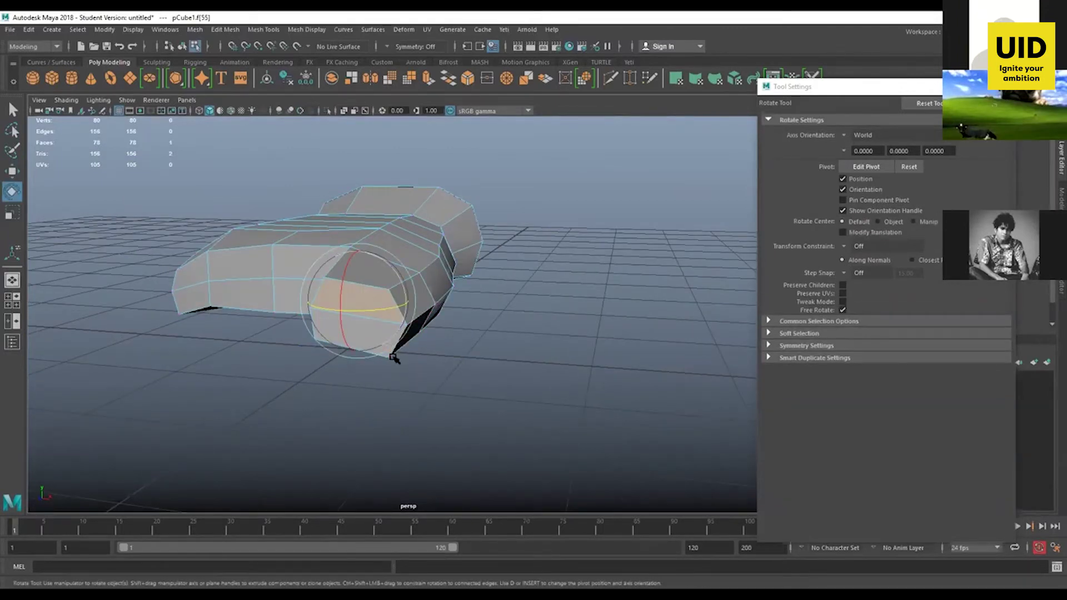
pyautogui.press('w')
pyautogui.keyDown('shift'); pyautogui.click(379, 343); pyautogui.keyUp('shift')
pyautogui.keyDown('alt'); pyautogui.moveTo(435, 354); pyautogui.dragTo(488, 300); pyautogui.keyUp('alt')
pyautogui.press('e')
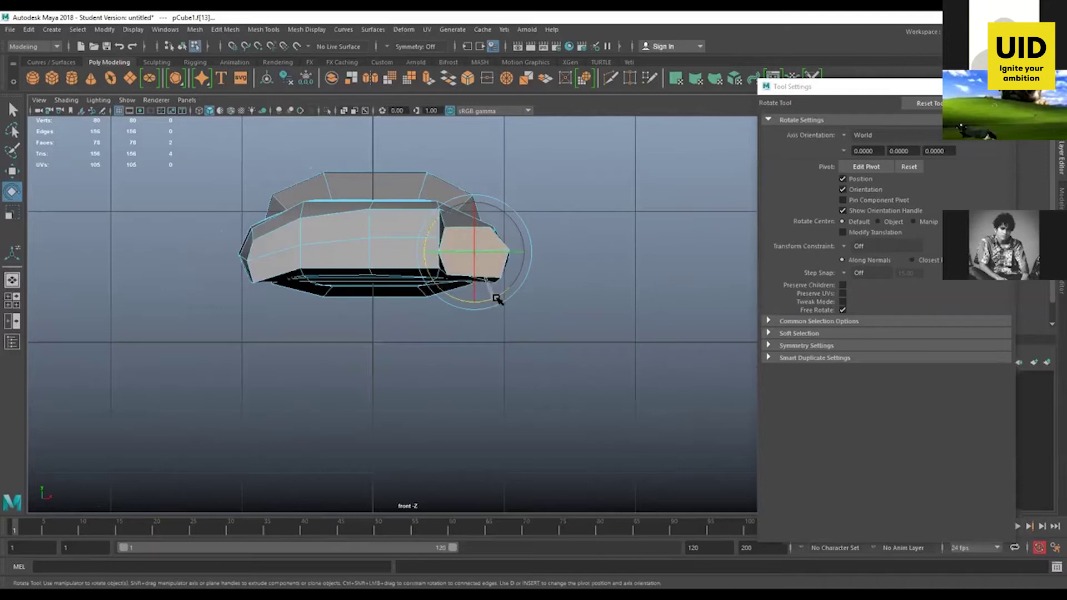
pyautogui.press('w')
pyautogui.moveTo(474, 201); pyautogui.dragTo(473, 214)
# - Shift the top edge at the finger's end sideways, and move the two end faces down and farther out from the palm
pyautogui.keyDown('alt'); pyautogui.moveTo(544, 319); pyautogui.dragTo(414, 204); pyautogui.keyUp('alt')
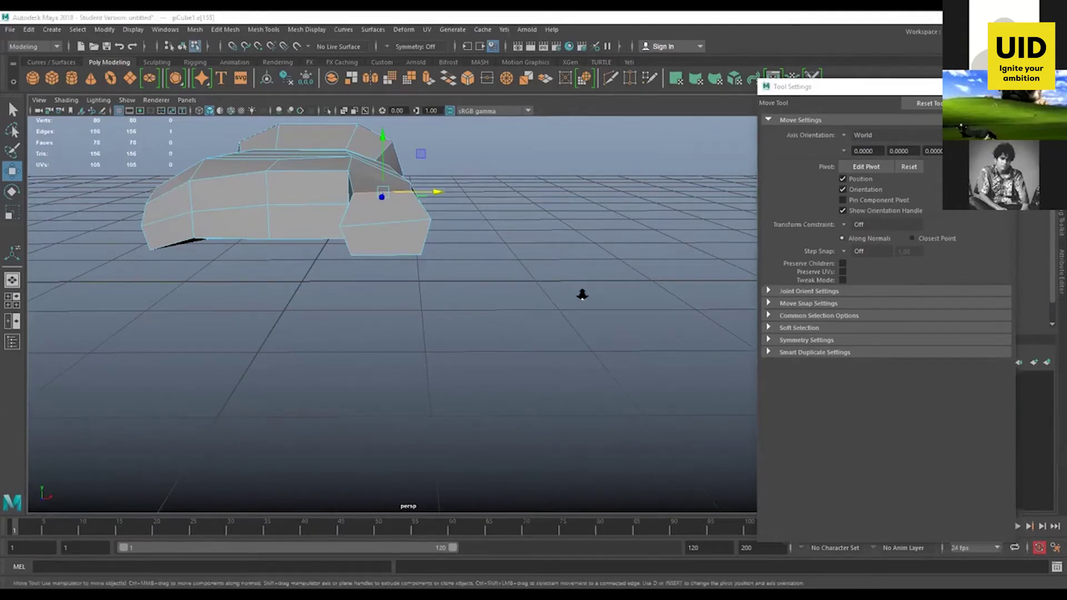
pyautogui.keyDown('alt'); pyautogui.moveTo(581, 295); pyautogui.dragTo(325, 233); pyautogui.keyUp('alt')
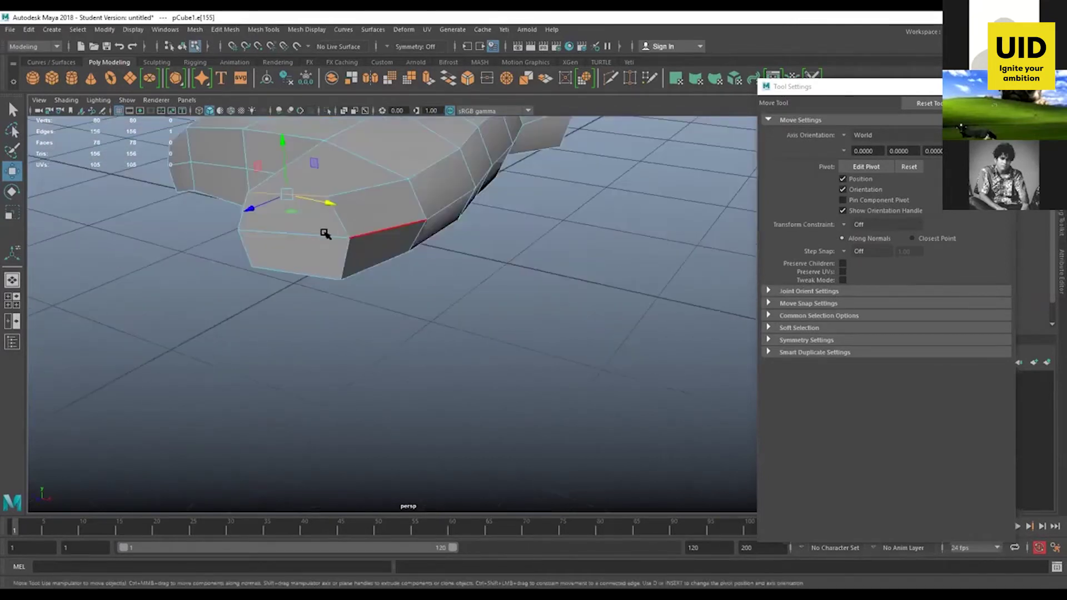
pyautogui.click(316, 220)
pyautogui.keyDown('shift'); pyautogui.click(331, 259); pyautogui.keyUp('shift')
pyautogui.keyDown('alt'); pyautogui.moveTo(426, 334); pyautogui.dragTo(337, 297); pyautogui.keyUp('alt')
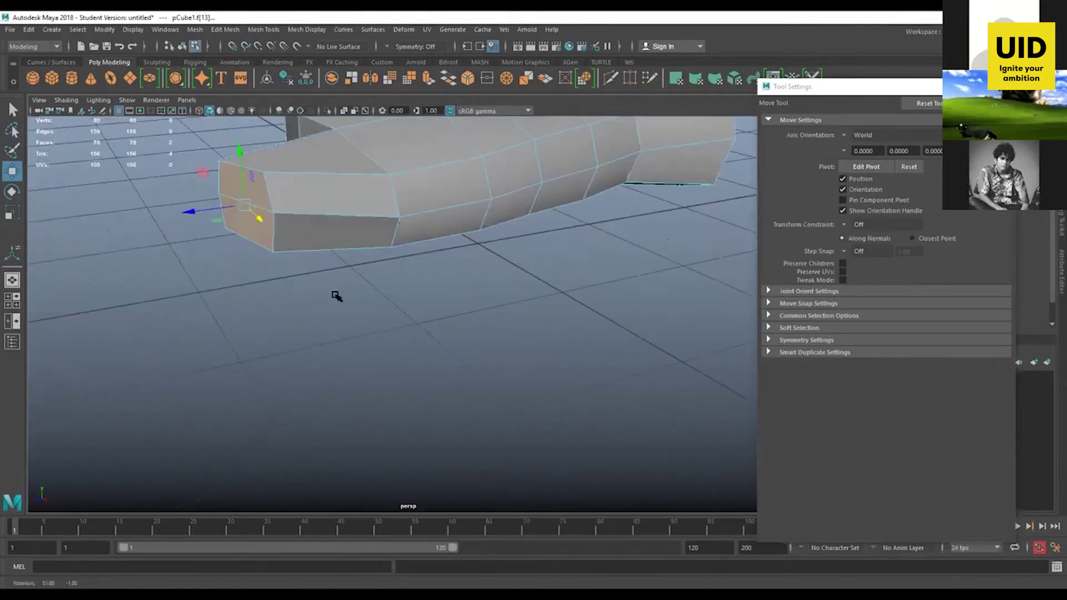
pyautogui.keyDown('alt'); pyautogui.moveTo(292, 246); pyautogui.dragTo(338, 320, button='middle'); pyautogui.keyUp('alt')
pyautogui.keyDown('alt'); pyautogui.moveTo(340, 307); pyautogui.dragTo(347, 246, button='right'); pyautogui.keyUp('alt')
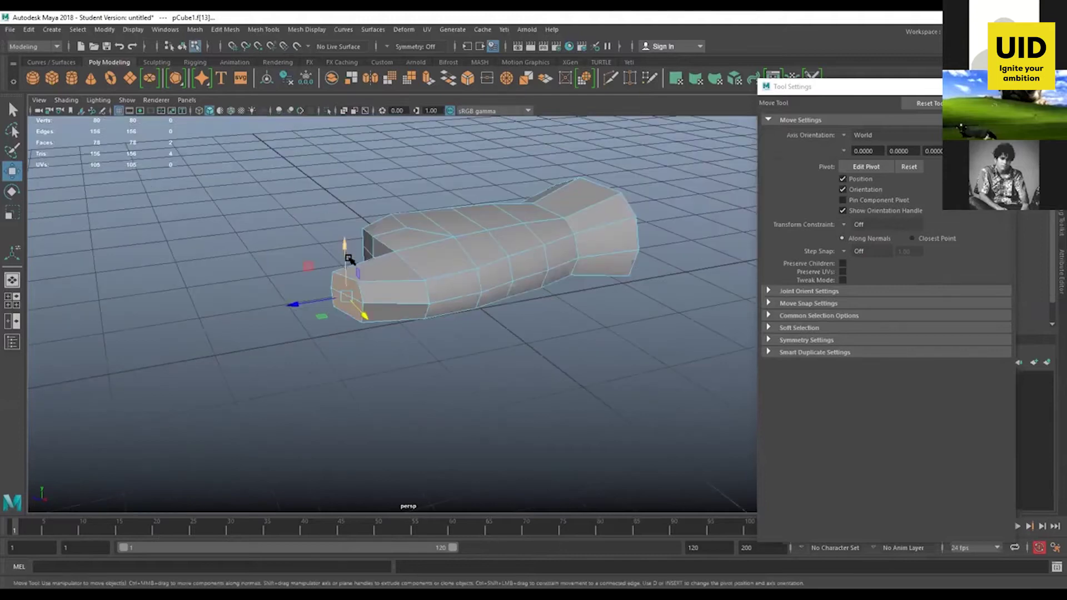
pyautogui.moveTo(347, 258); pyautogui.dragTo(348, 272)
pyautogui.moveTo(328, 312); pyautogui.dragTo(306, 317)
pyautogui.moveTo(326, 264); pyautogui.dragTo(466, 389)
# - Rotate the first finger segment's end faces to align with the finger, and scale them
pyautogui.press('e')
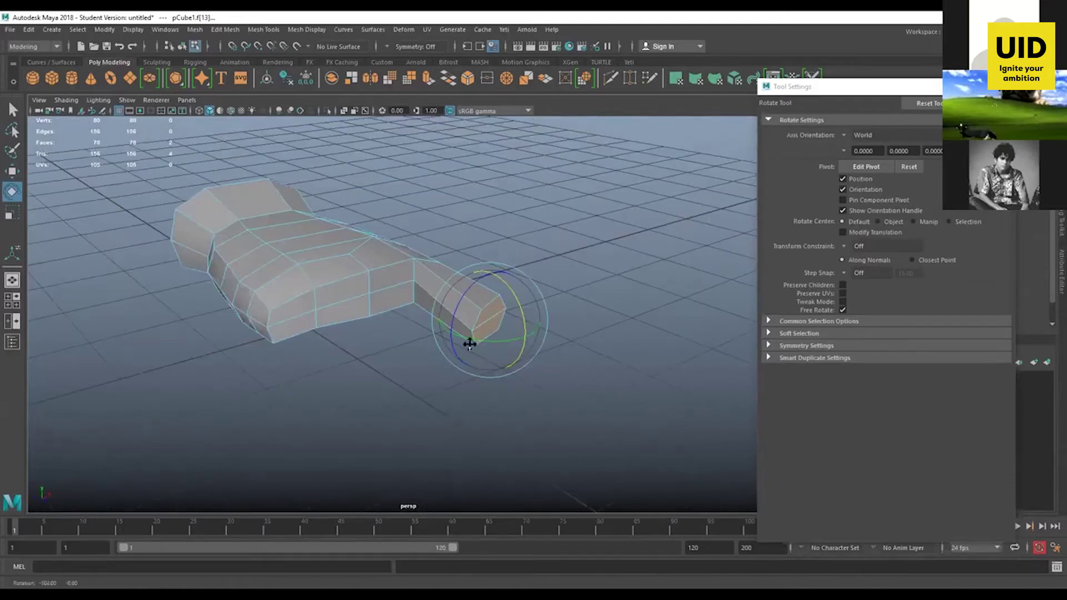
pyautogui.keyDown('alt'); pyautogui.moveTo(470, 343); pyautogui.dragTo(468, 372); pyautogui.keyUp('alt')
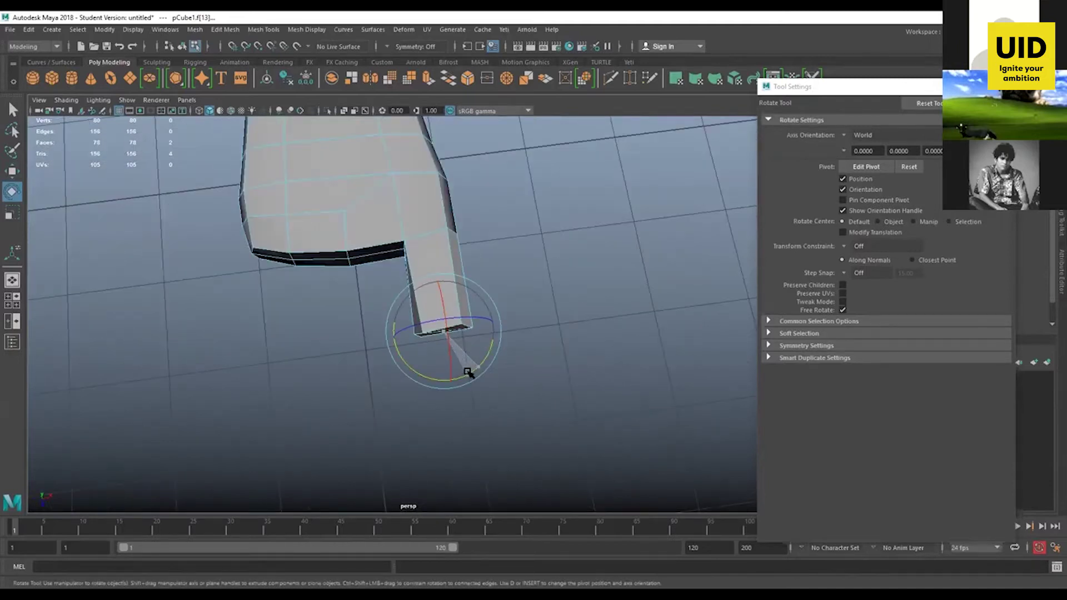
pyautogui.press('r')
pyautogui.keyDown('alt'); pyautogui.moveTo(441, 332); pyautogui.dragTo(457, 277); pyautogui.keyUp('alt')
pyautogui.scroll(3, 489, 339)
pyautogui.keyDown('alt'); pyautogui.moveTo(490, 365); pyautogui.dragTo(496, 380); pyautogui.keyUp('alt')
# - Extrude the finger's end faces outward into a second segment and scale its end
pyautogui.hotkey('ctrl', 'e')
pyautogui.press('w')
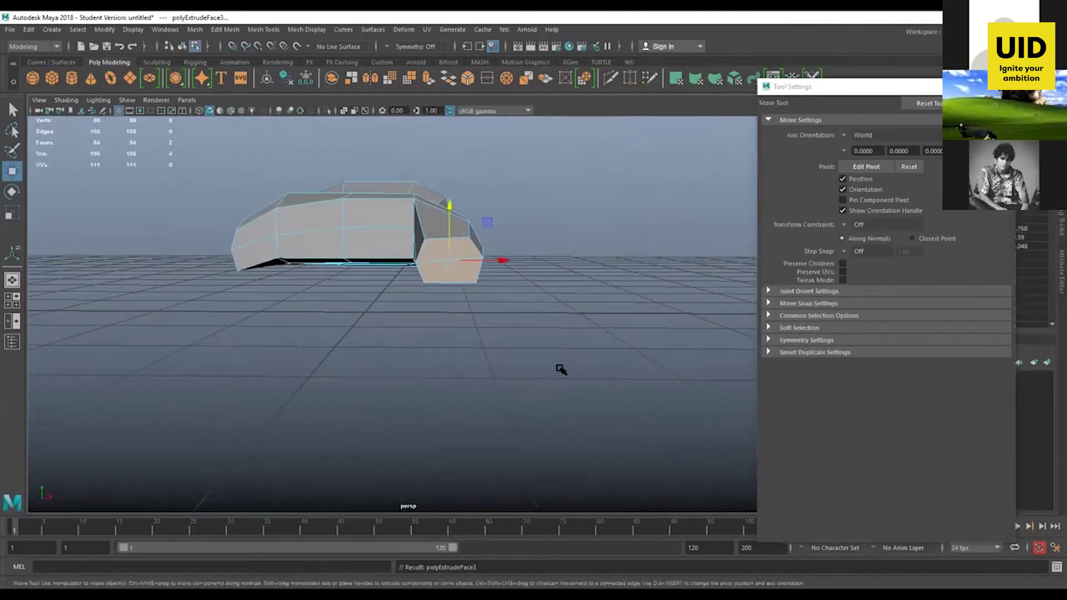
pyautogui.keyDown('alt'); pyautogui.moveTo(561, 370); pyautogui.dragTo(411, 399); pyautogui.keyUp('alt')
pyautogui.keyDown('alt'); pyautogui.moveTo(330, 320); pyautogui.dragTo(389, 392); pyautogui.keyUp('alt')
pyautogui.keyDown('alt'); pyautogui.moveTo(461, 364); pyautogui.dragTo(496, 329); pyautogui.keyUp('alt')
pyautogui.press('r')
pyautogui.press('w')
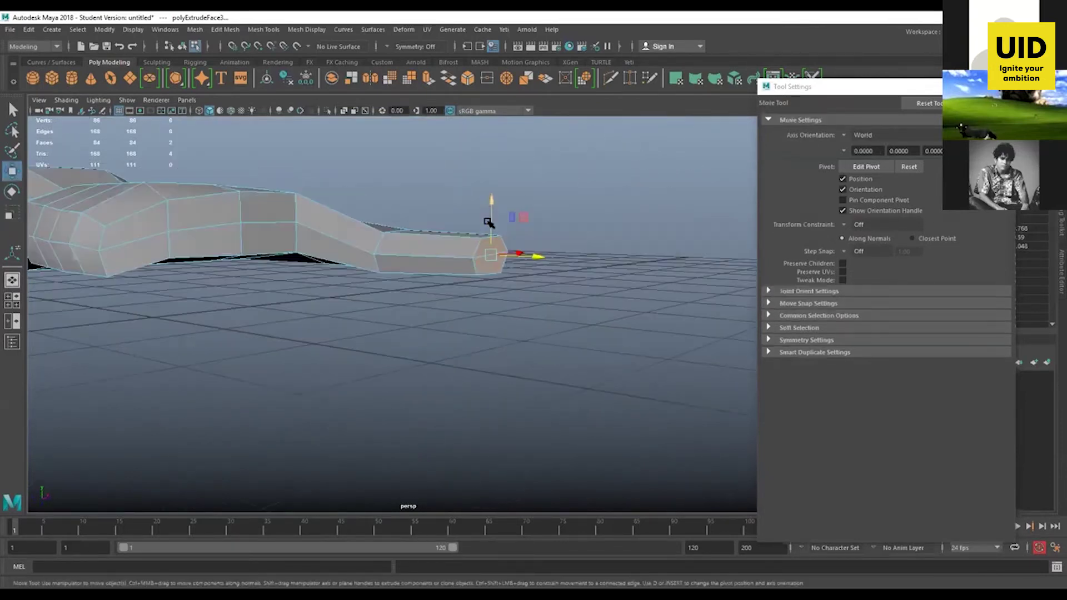
# - Rotate the second segment's end faces and lower them so the finger bends downward
pyautogui.press('e')
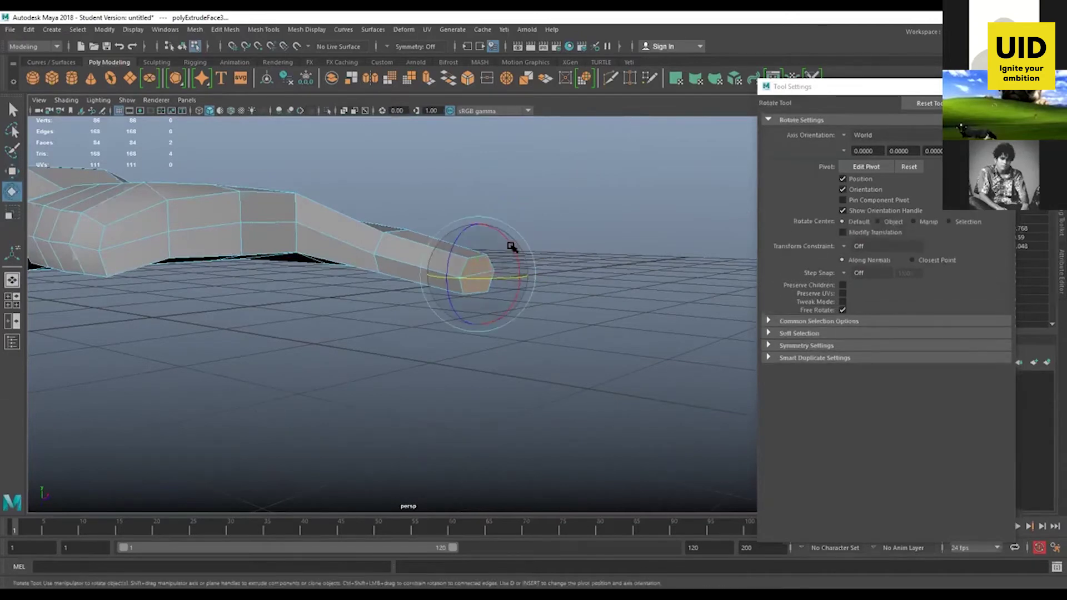
pyautogui.keyDown('alt'); pyautogui.moveTo(504, 325); pyautogui.dragTo(527, 305); pyautogui.keyUp('alt')
pyautogui.press('w')
pyautogui.moveTo(483, 217); pyautogui.dragTo(481, 235)
pyautogui.moveTo(526, 290)
pyautogui.mouseDown()
pyautogui.moveTo(504, 291)
pyautogui.moveTo(530, 270)
pyautogui.mouseUp()
# - Extrude the finger's end faces once more to form a short fingertip segment
pyautogui.hotkey('ctrl', 'e')
pyautogui.moveTo(501, 253); pyautogui.dragTo(546, 261)
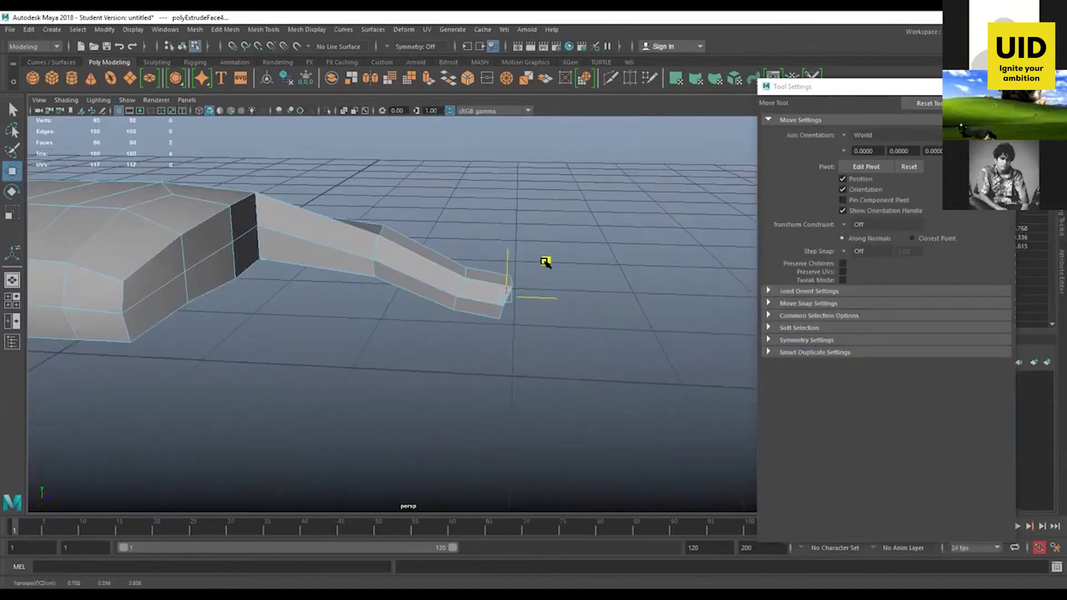
pyautogui.keyDown('alt'); pyautogui.moveTo(412, 315); pyautogui.dragTo(364, 314); pyautogui.keyUp('alt')
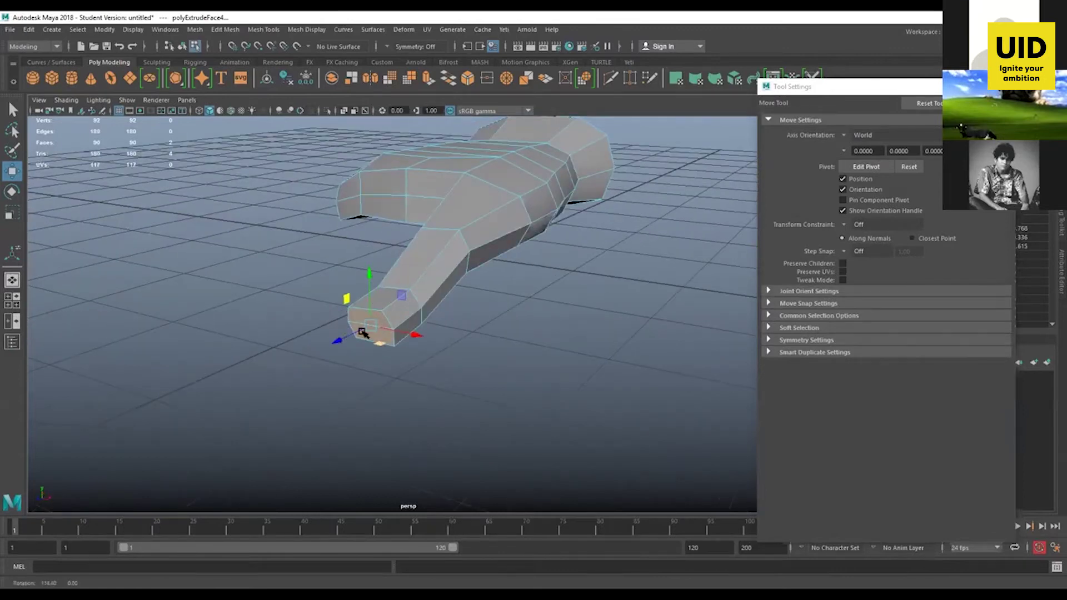
# - Pull the middle horizontal edge of the fingertip's end outward and slightly down to give the tip a point
pyautogui.click(362, 331)
pyautogui.keyDown('alt'); pyautogui.moveTo(362, 332); pyautogui.dragTo(302, 278); pyautogui.keyUp('alt')
pyautogui.scroll(2, 268, 310)
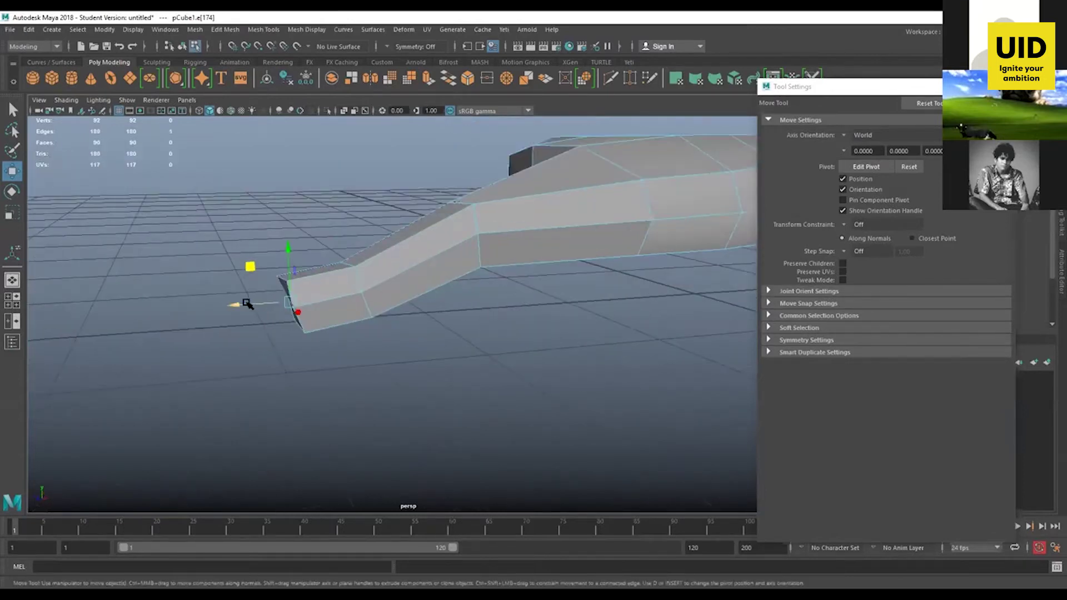
pyautogui.moveTo(247, 303); pyautogui.dragTo(235, 307)
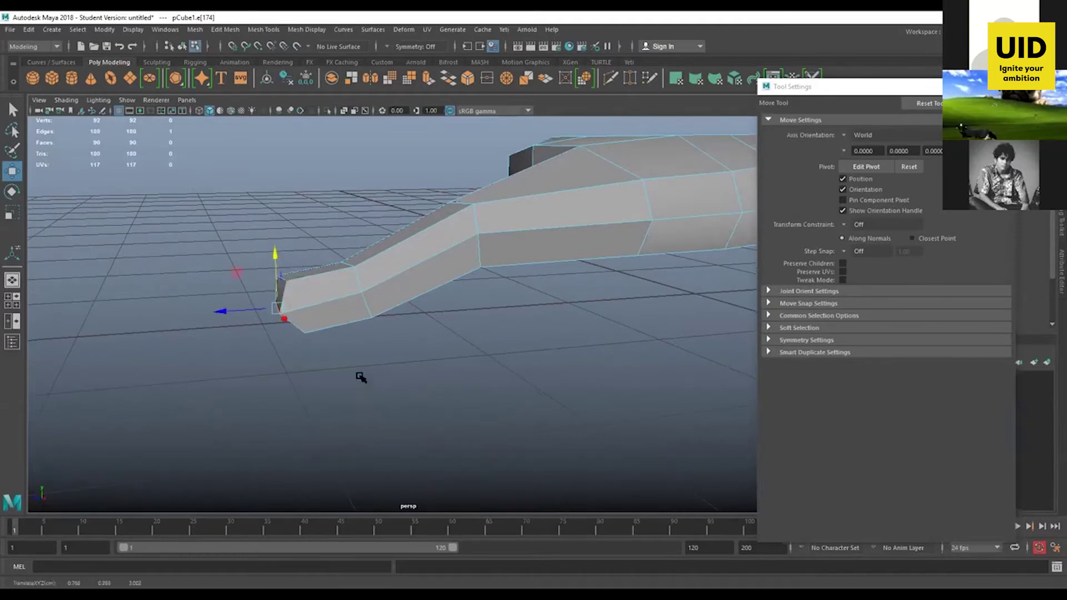
# - In the top view, move the vertices at the fingertip's outer corner inward and adjust them along the finger's length
pyautogui.keyDown('alt'); pyautogui.moveTo(361, 378); pyautogui.dragTo(443, 283); pyautogui.keyUp('alt')
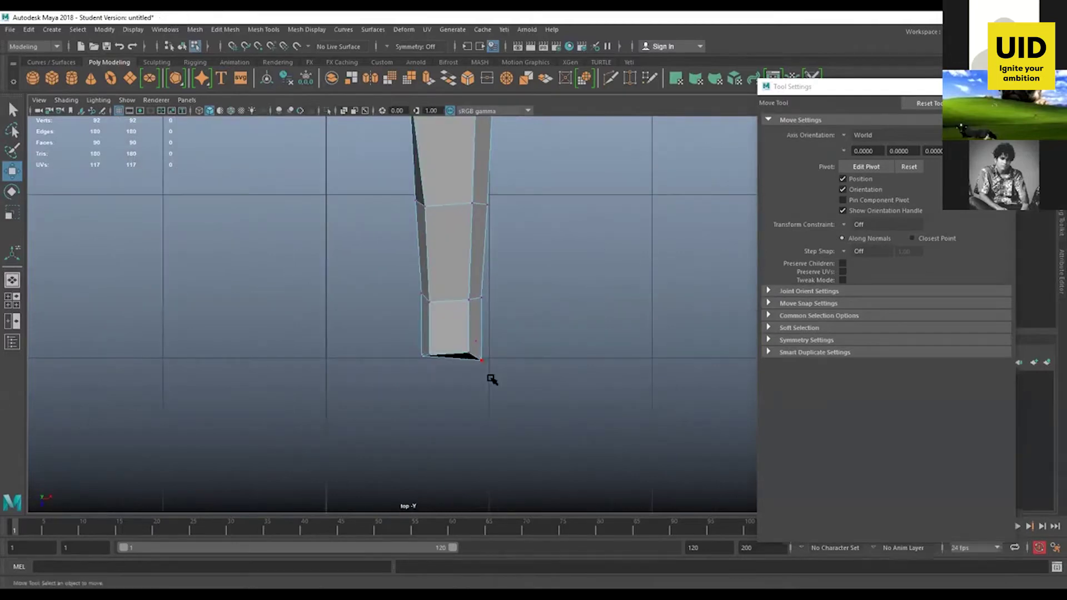
pyautogui.scroll(2, 507, 385)
pyautogui.click(506, 381)
pyautogui.moveTo(542, 416); pyautogui.dragTo(537, 410)
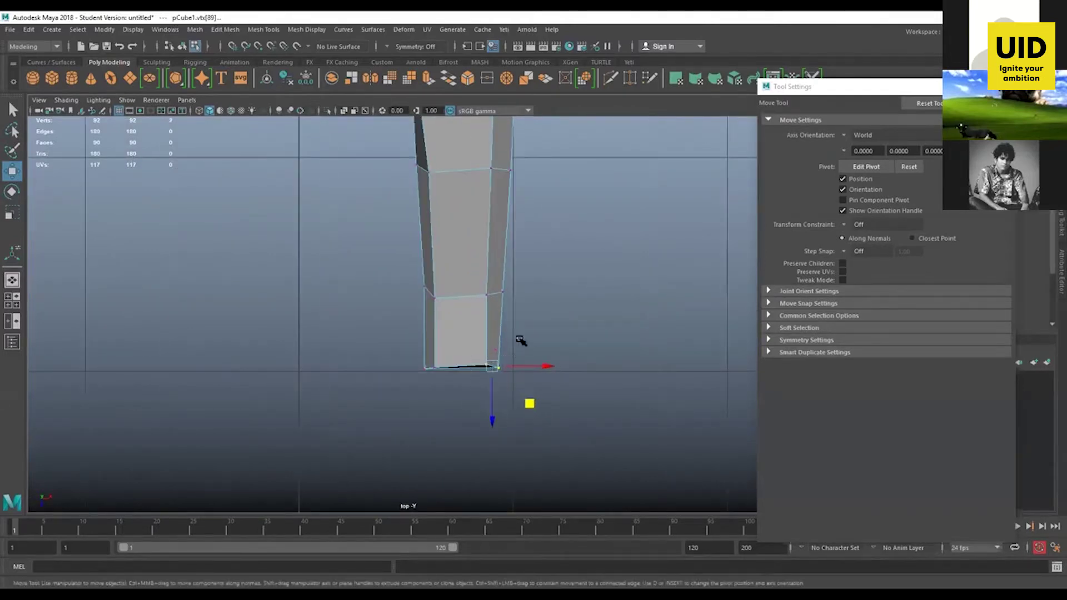
pyautogui.moveTo(522, 339); pyautogui.dragTo(481, 386)
pyautogui.click(489, 402)
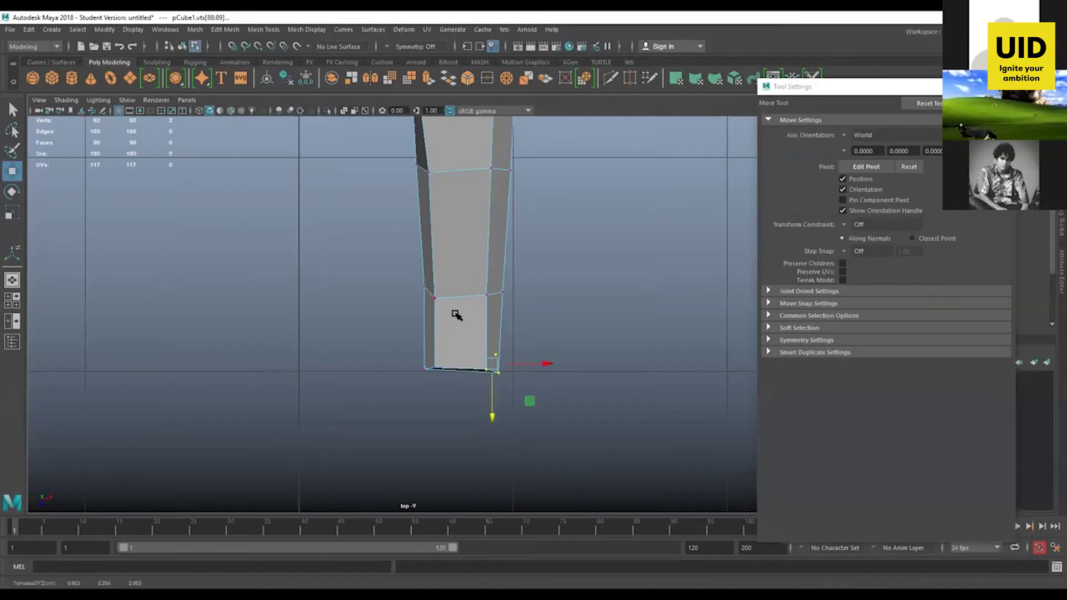
# - Move the vertex at the fingertip joint's inner corner slightly towards the palm to level the joint line
pyautogui.click(433, 296)
pyautogui.moveTo(434, 333); pyautogui.dragTo(434, 326)
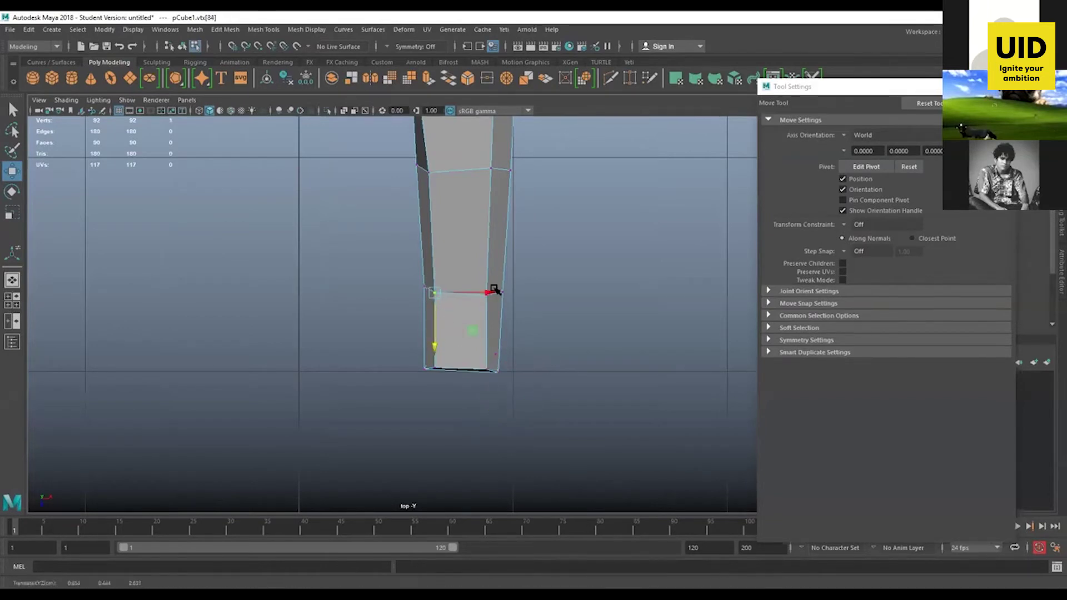
pyautogui.keyDown('alt'); pyautogui.moveTo(501, 208); pyautogui.dragTo(549, 309, button='middle'); pyautogui.keyUp('alt')
pyautogui.keyDown('alt'); pyautogui.moveTo(549, 309); pyautogui.dragTo(453, 300, button='right'); pyautogui.keyUp('alt')
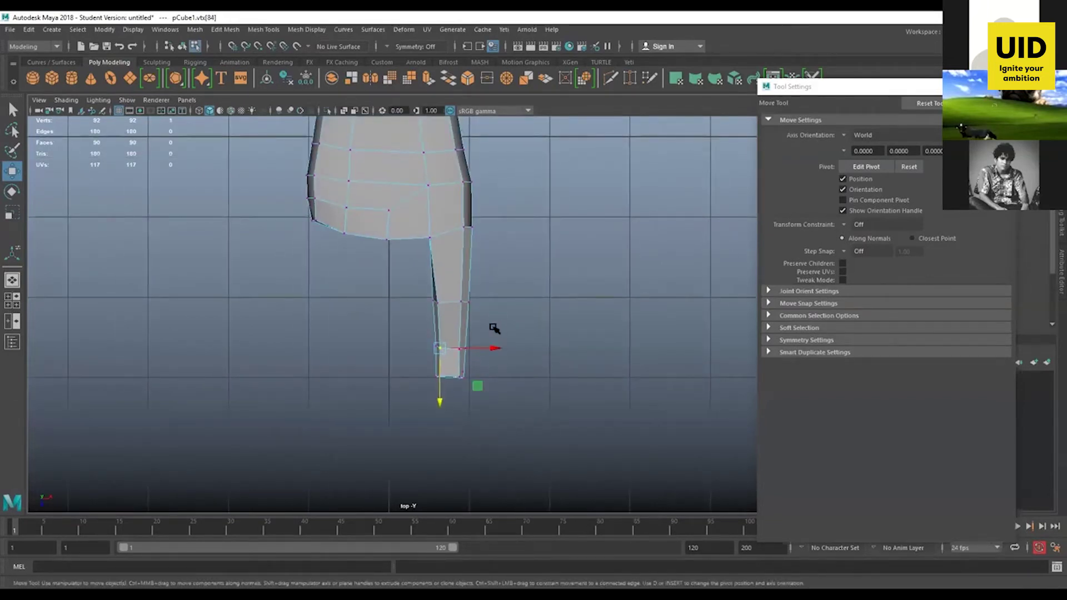
# - Move the fingertip joint and end vertices outward along the finger to lengthen its last two segments
pyautogui.moveTo(495, 326); pyautogui.dragTo(451, 407)
pyautogui.click(498, 383)
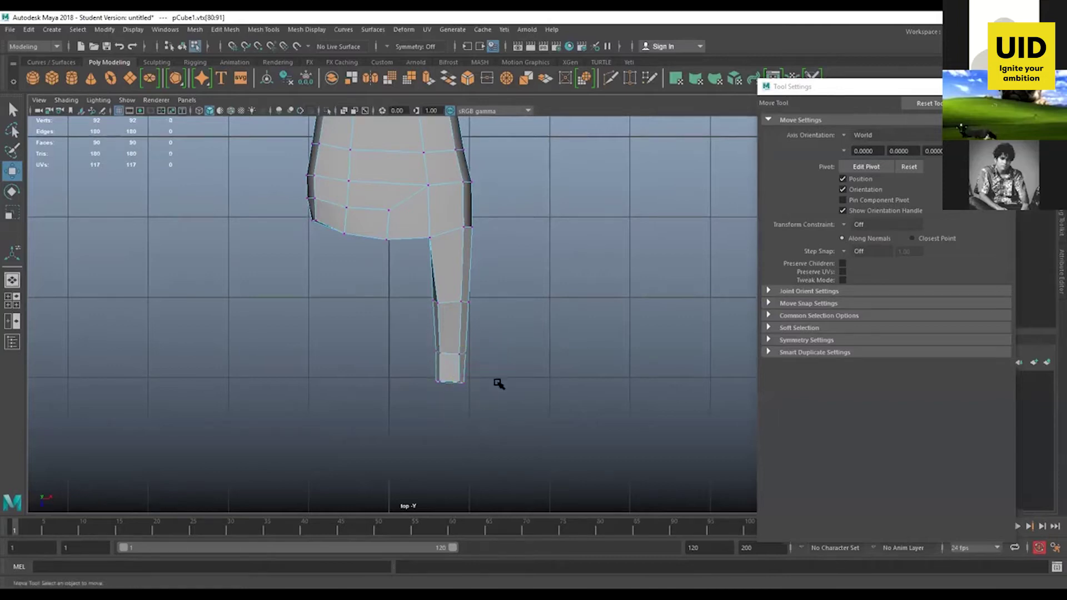
pyautogui.moveTo(486, 370); pyautogui.dragTo(439, 406)
pyautogui.click(454, 405)
pyautogui.moveTo(448, 404); pyautogui.dragTo(449, 412)
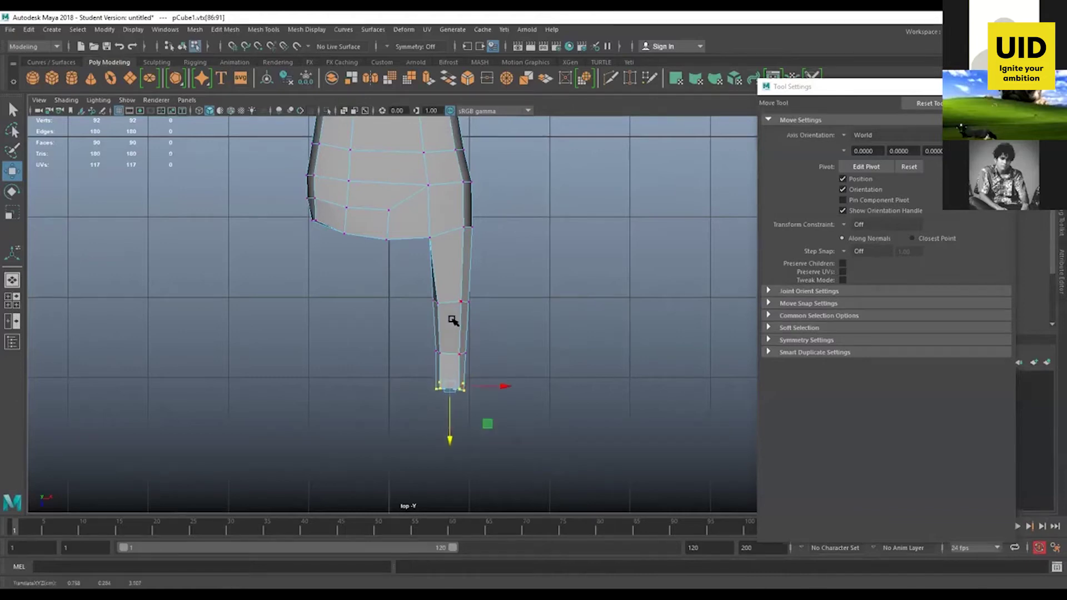
# - In the perspective view, adjust the height of the knuckle vertices along the palm's upper front edge beside the finger
pyautogui.press('space')
pyautogui.press('space')
pyautogui.keyDown('alt'); pyautogui.moveTo(321, 281); pyautogui.dragTo(267, 280); pyautogui.keyUp('alt')
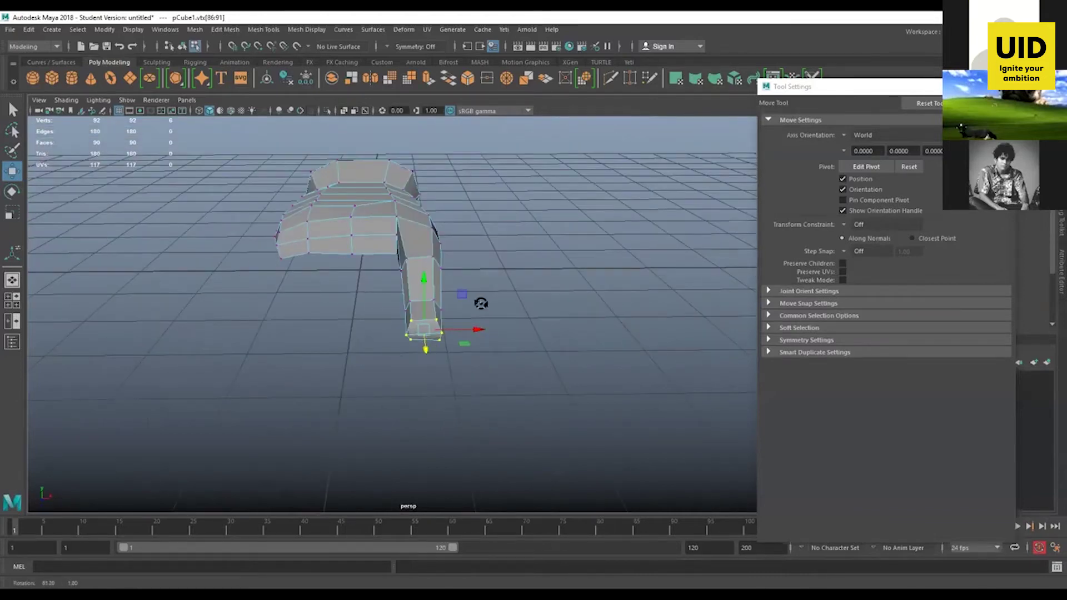
pyautogui.keyDown('alt'); pyautogui.moveTo(481, 303); pyautogui.dragTo(465, 311); pyautogui.keyUp('alt')
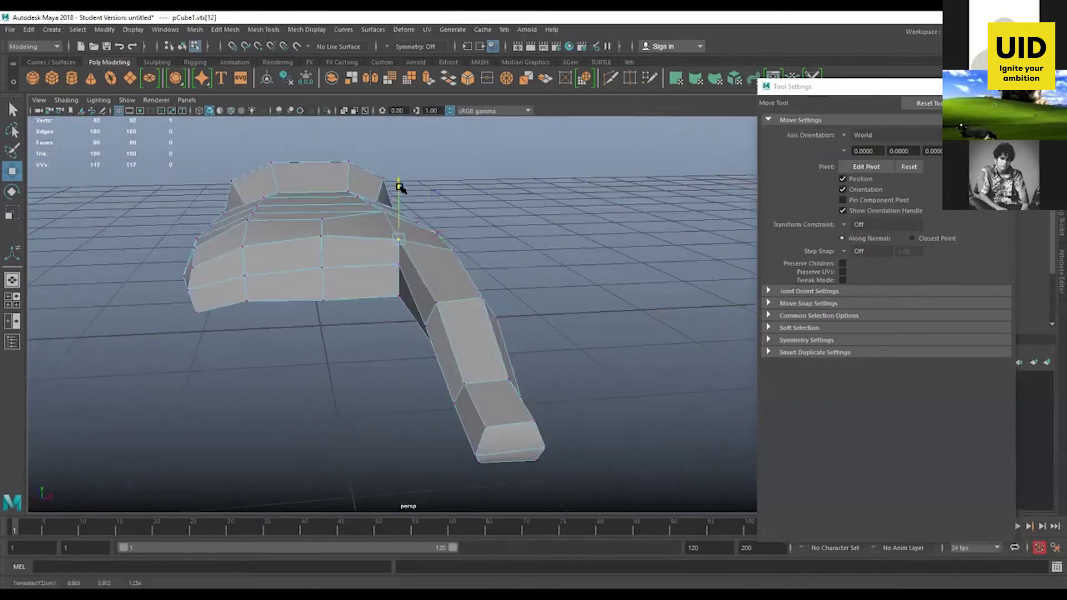
pyautogui.click(332, 232)
pyautogui.click(493, 334)
# - In the top view, rotate the vertices of the finger's outer segments slightly and shift them sideways
pyautogui.keyDown('alt'); pyautogui.moveTo(493, 333); pyautogui.dragTo(411, 230); pyautogui.keyUp('alt')
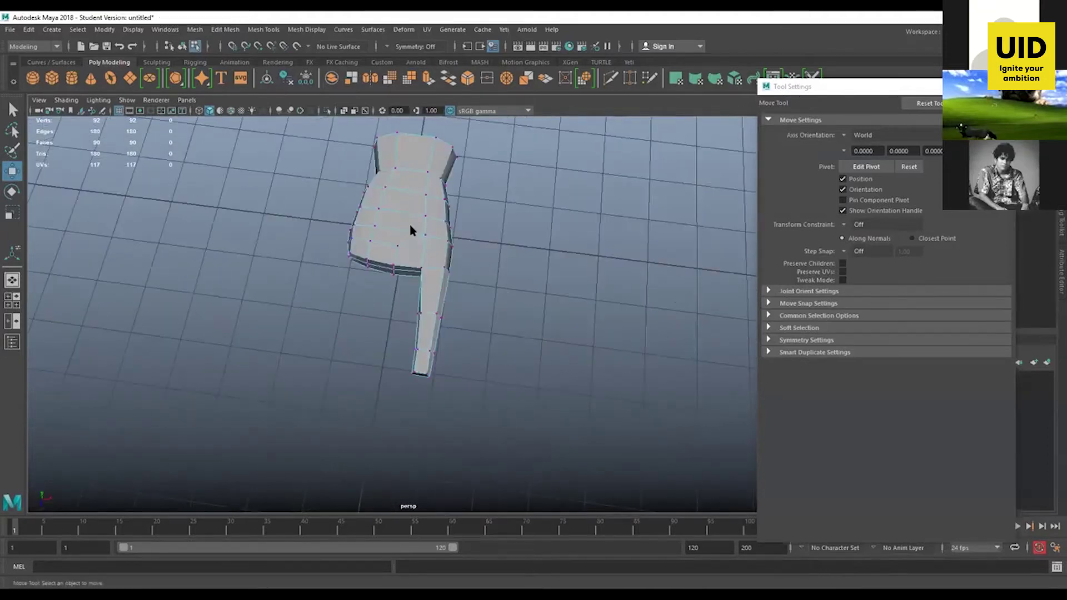
pyautogui.keyDown('alt'); pyautogui.moveTo(481, 217); pyautogui.dragTo(417, 241); pyautogui.keyUp('alt')
pyautogui.press('F8')
pyautogui.click(418, 243)
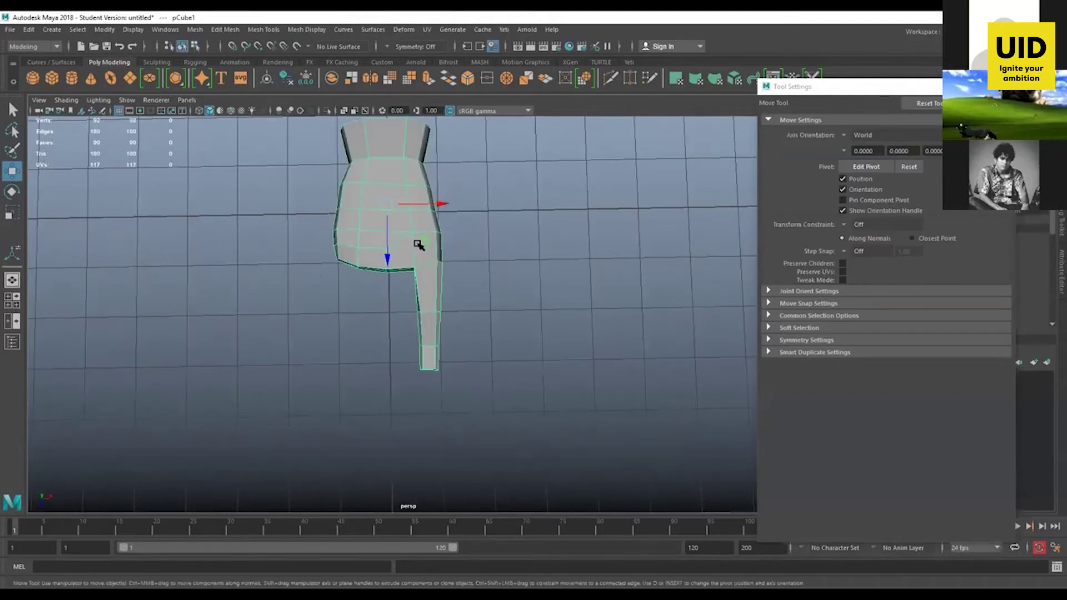
pyautogui.press('space')
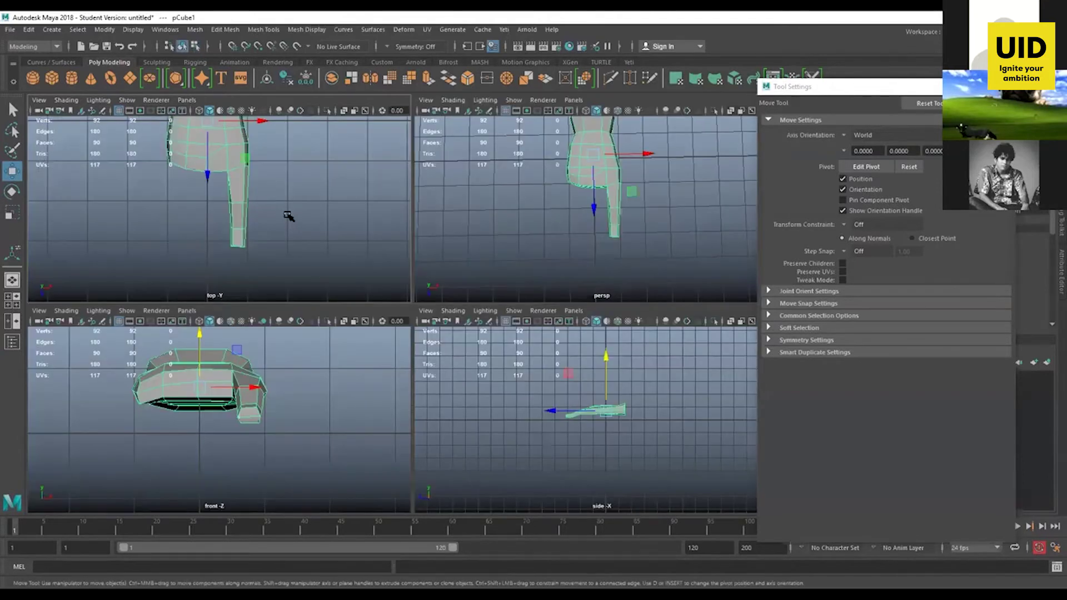
pyautogui.press('space')
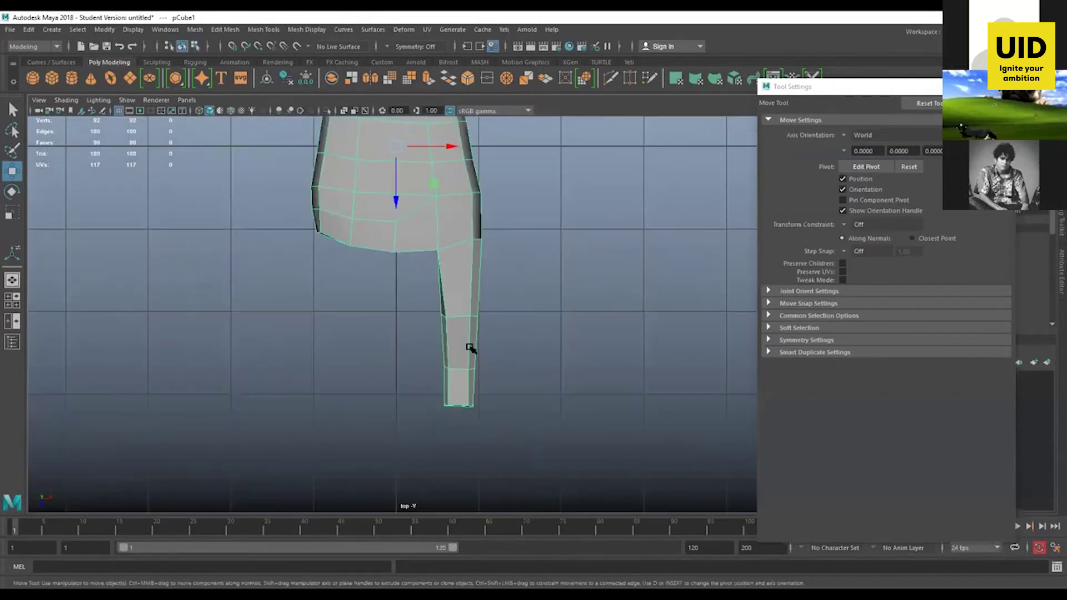
pyautogui.press('F8')
pyautogui.press('e')
pyautogui.moveTo(470, 326); pyautogui.dragTo(470, 313)
pyautogui.press('w')
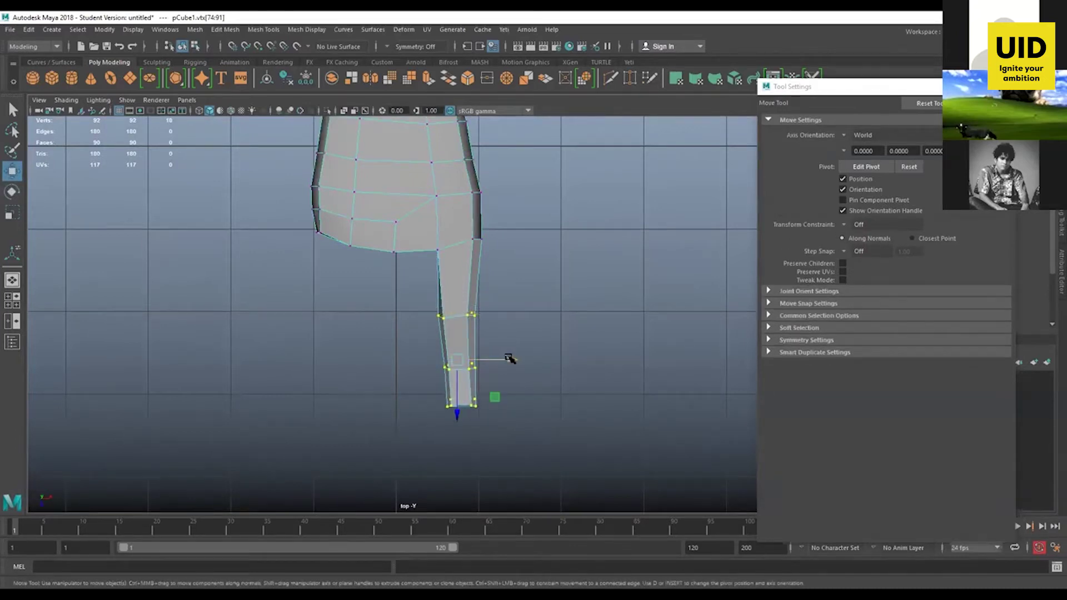
pyautogui.moveTo(510, 358); pyautogui.dragTo(455, 276)
pyautogui.click(520, 337)
# - On the palm's outer side below the finger, move the two lower side vertices apart, one towards the fingers and one towards the wrist
pyautogui.press('space')
pyautogui.scroll(4, 444, 291)
pyautogui.click(424, 300)
pyautogui.keyDown('alt'); pyautogui.moveTo(466, 343); pyautogui.dragTo(400, 333); pyautogui.keyUp('alt')
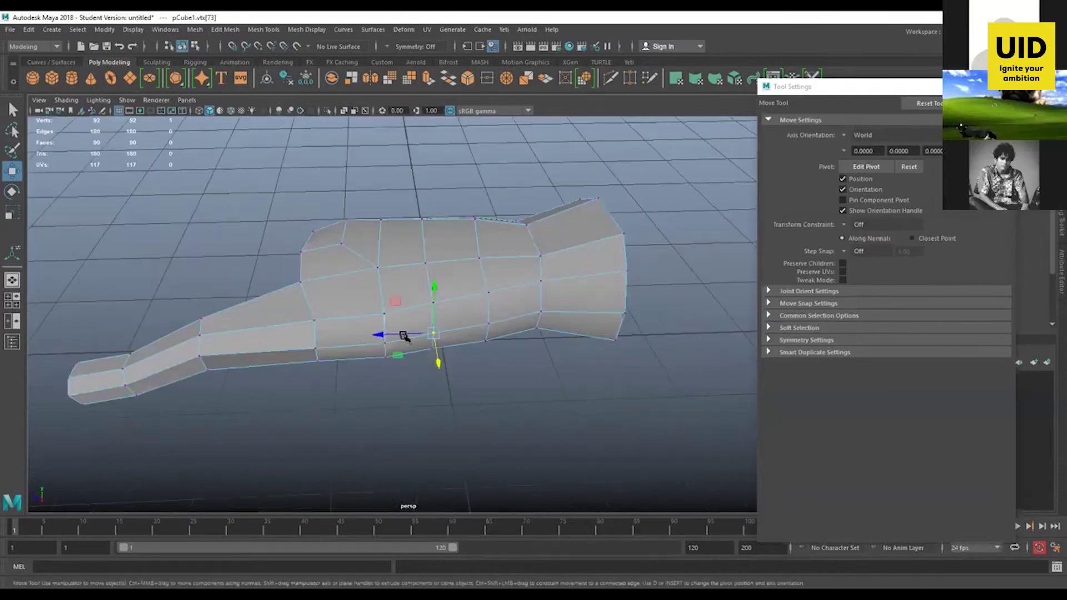
pyautogui.click(499, 323)
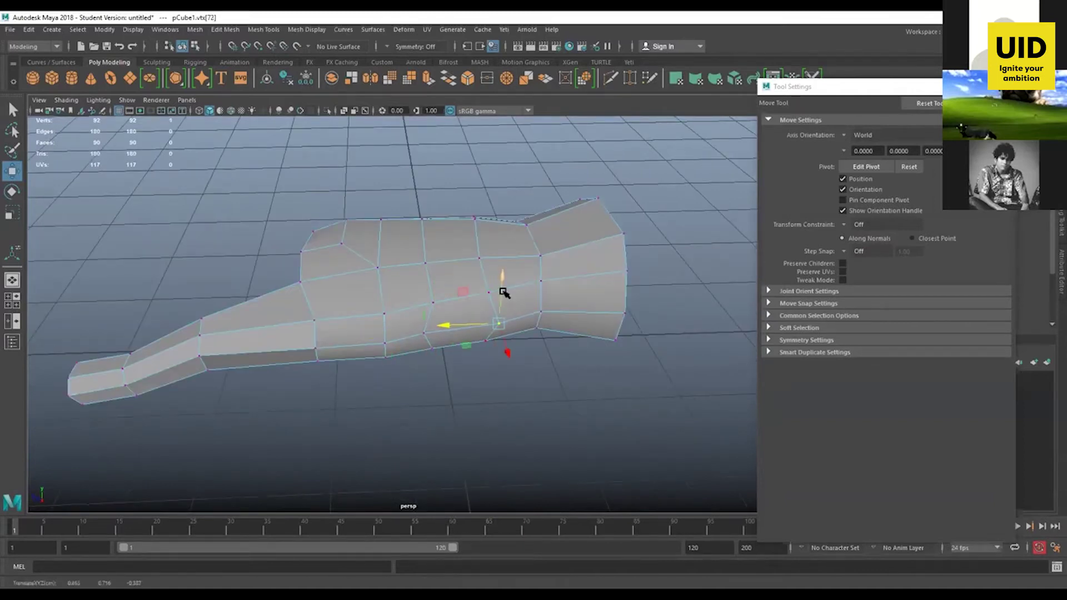
pyautogui.moveTo(504, 293)
pyautogui.keyDown('alt'); pyautogui.mouseDown()
pyautogui.moveTo(502, 307)
pyautogui.moveTo(508, 281)
pyautogui.mouseUp(); pyautogui.keyUp('alt')
# - Reposition the vertices on the palm's underside and raise a middle pair to hollow the palm slightly
pyautogui.click(476, 310)
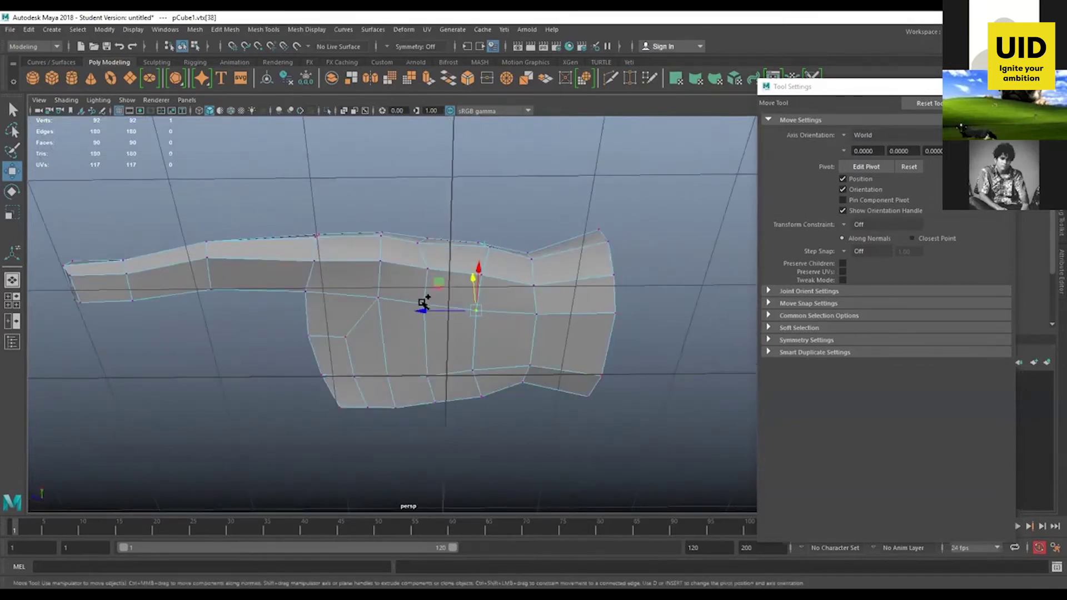
pyautogui.keyDown('shift'); pyautogui.click(422, 304); pyautogui.keyUp('shift')
pyautogui.keyDown('shift'); pyautogui.moveTo(438, 317); pyautogui.dragTo(422, 301); pyautogui.keyUp('shift')
pyautogui.keyDown('alt'); pyautogui.moveTo(474, 343); pyautogui.dragTo(435, 332); pyautogui.keyUp('alt')
pyautogui.moveTo(418, 255); pyautogui.dragTo(464, 285)
pyautogui.click(519, 306)
pyautogui.keyDown('alt'); pyautogui.moveTo(459, 334); pyautogui.dragTo(495, 343); pyautogui.keyUp('alt')
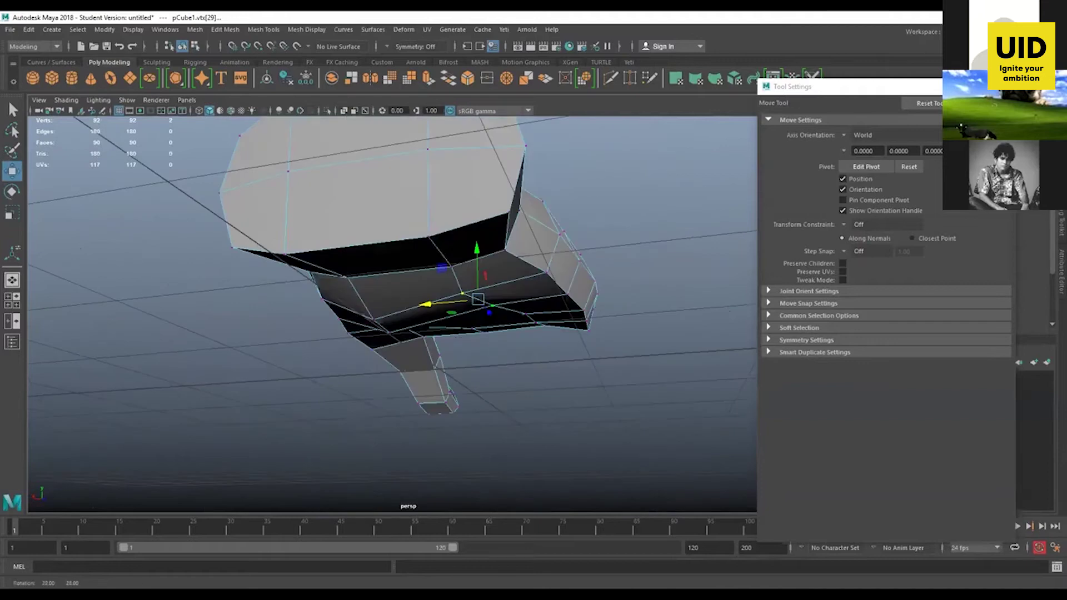
pyautogui.keyDown('alt'); pyautogui.moveTo(477, 276); pyautogui.dragTo(477, 273); pyautogui.keyUp('alt')
pyautogui.moveTo(477, 273); pyautogui.dragTo(477, 264)
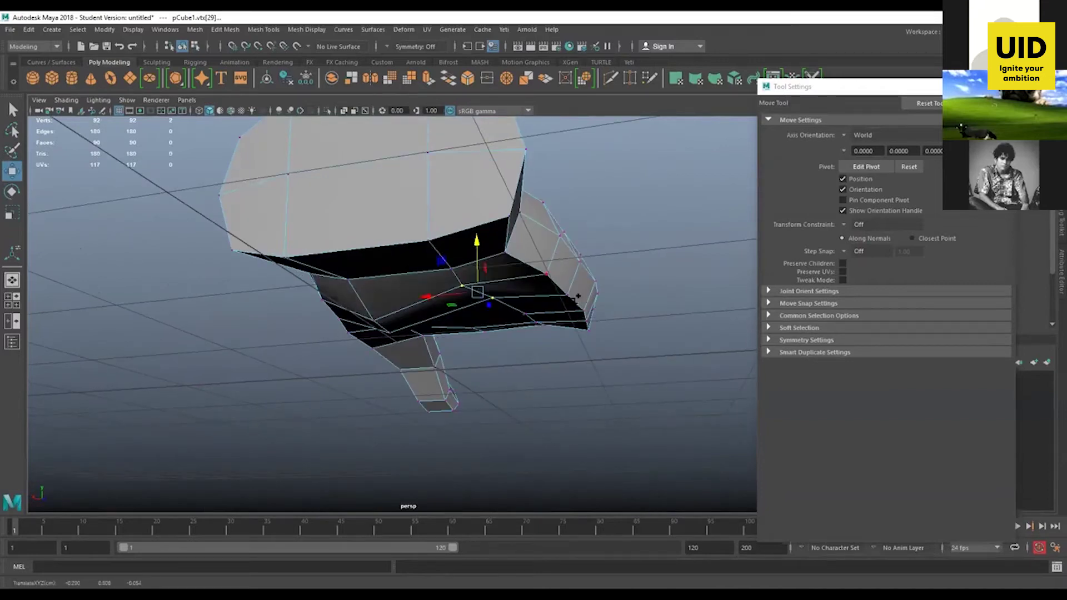
# - Adjust further vertices around the palm's underside, including the edge opposite the finger, to round its shape
pyautogui.keyDown('alt'); pyautogui.moveTo(576, 320); pyautogui.dragTo(597, 319); pyautogui.keyUp('alt')
pyautogui.moveTo(581, 311)
pyautogui.mouseDown()
pyautogui.moveTo(556, 268)
pyautogui.moveTo(550, 290)
pyautogui.moveTo(562, 264)
pyautogui.moveTo(572, 320)
pyautogui.mouseUp()
pyautogui.keyDown('alt'); pyautogui.moveTo(533, 262); pyautogui.dragTo(500, 308); pyautogui.keyUp('alt')
pyautogui.keyDown('alt'); pyautogui.moveTo(387, 283); pyautogui.dragTo(333, 295); pyautogui.keyUp('alt')
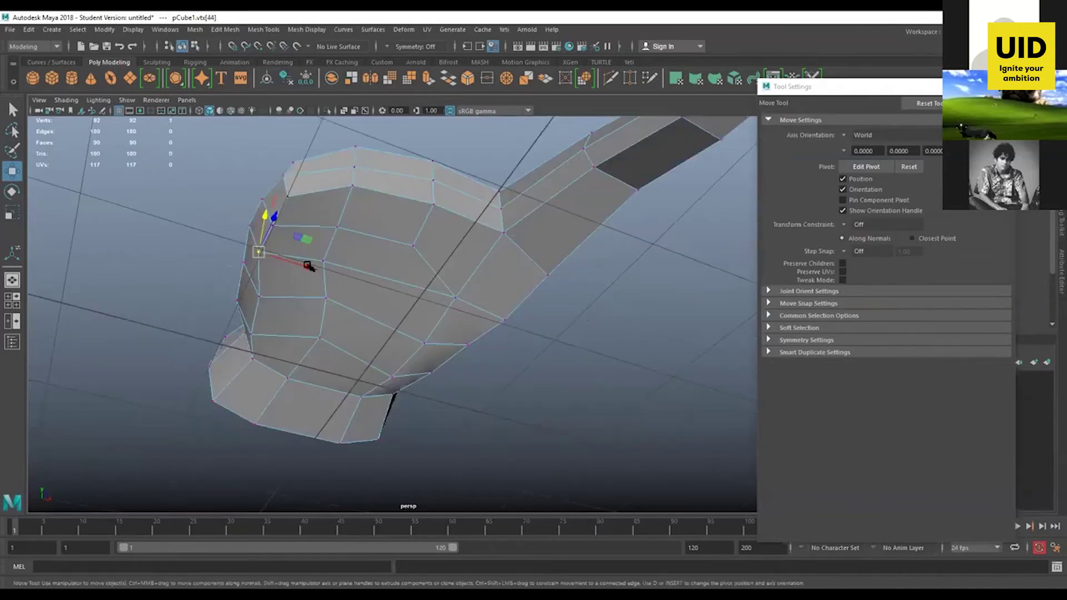
pyautogui.moveTo(309, 266); pyautogui.dragTo(575, 332)
# - Extrude the two adjoining faces on the palm's side below the finger outward to form the thumb's base
pyautogui.keyDown('alt'); pyautogui.moveTo(452, 359); pyautogui.dragTo(498, 251); pyautogui.keyUp('alt')
pyautogui.moveTo(471, 298); pyautogui.dragTo(470, 317, button='right')
pyautogui.click(463, 306)
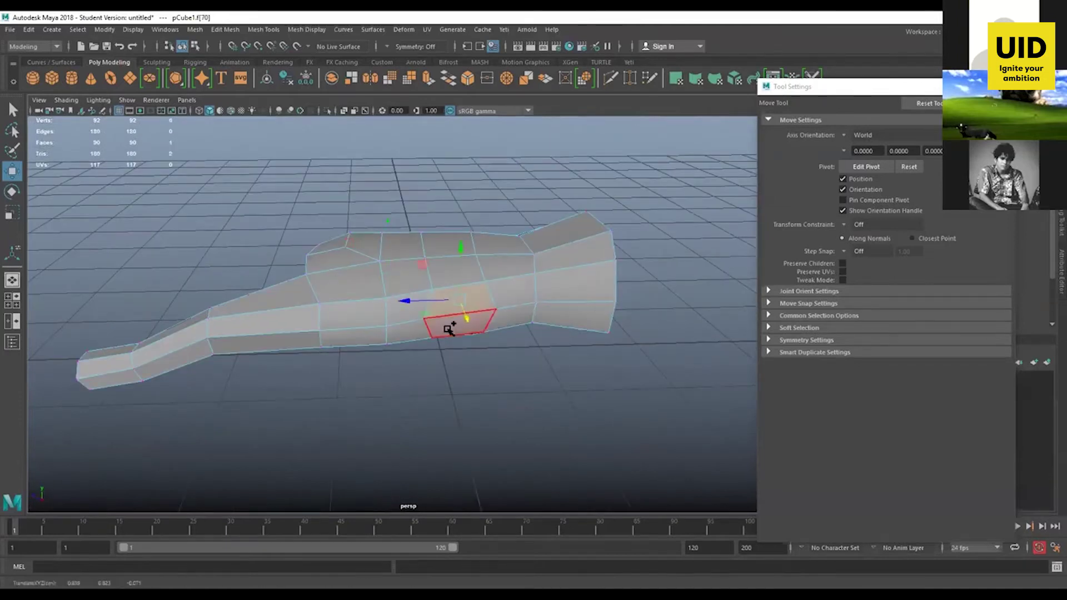
pyautogui.keyDown('shift'); pyautogui.click(447, 327); pyautogui.keyUp('shift')
pyautogui.scroll(3, 561, 359)
pyautogui.keyDown('alt'); pyautogui.moveTo(563, 320); pyautogui.dragTo(492, 312); pyautogui.keyUp('alt')
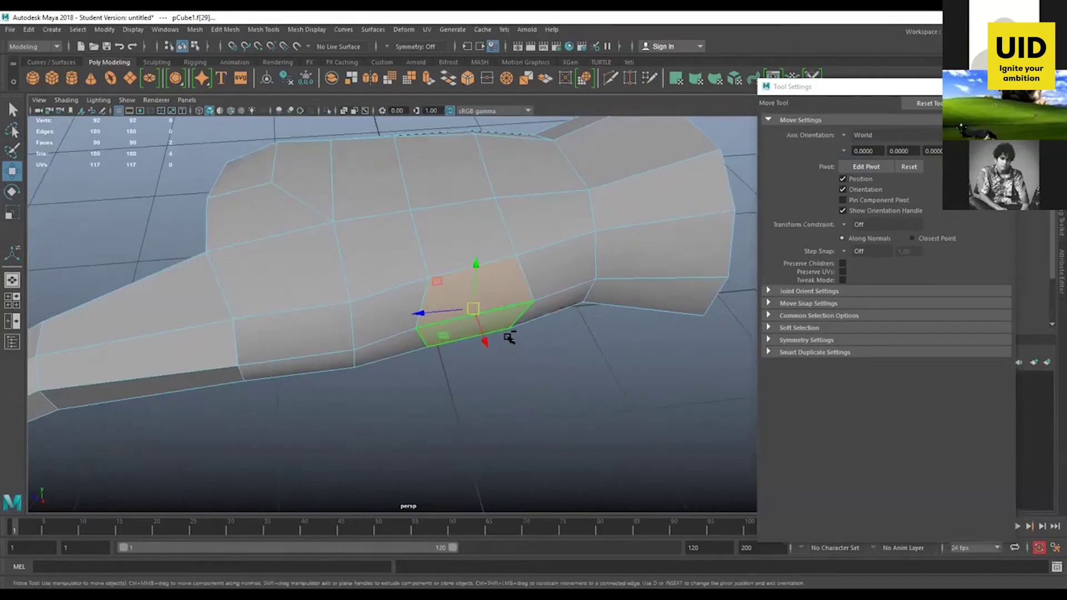
pyautogui.hotkey('ctrl', 'e')
pyautogui.moveTo(481, 343); pyautogui.dragTo(522, 398)
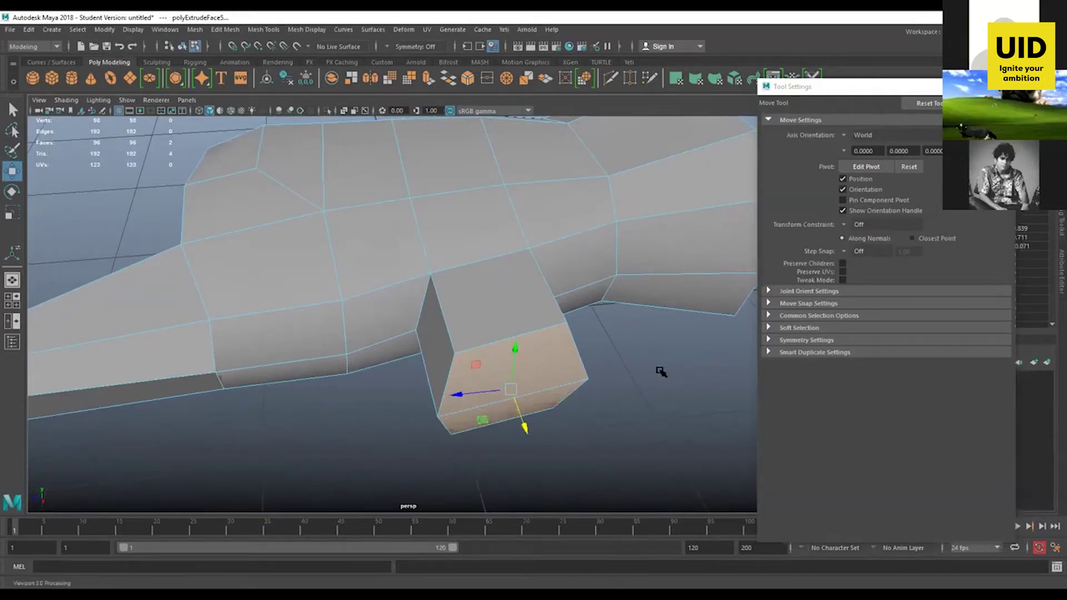
# - Rotate the thumb's end faces to angle them towards the fingers and pull them slightly back towards the palm
pyautogui.keyDown('alt'); pyautogui.moveTo(477, 378); pyautogui.dragTo(444, 353); pyautogui.keyUp('alt')
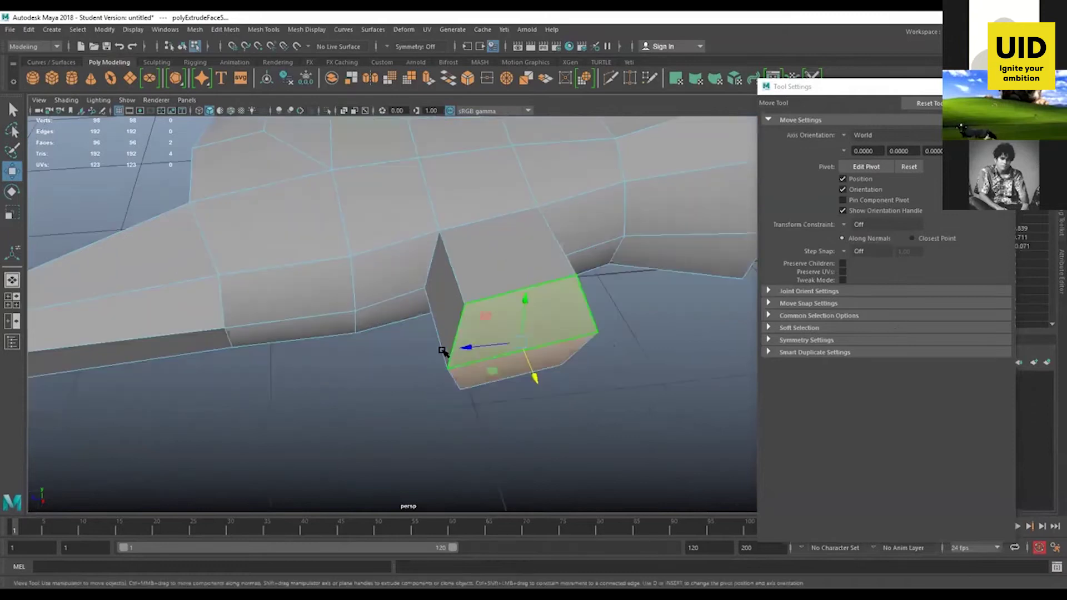
pyautogui.scroll(-3, 420, 346)
pyautogui.press('e')
pyautogui.moveTo(483, 383)
pyautogui.keyDown('alt'); pyautogui.mouseDown()
pyautogui.moveTo(491, 396)
pyautogui.moveTo(474, 390)
pyautogui.mouseUp(); pyautogui.keyUp('alt')
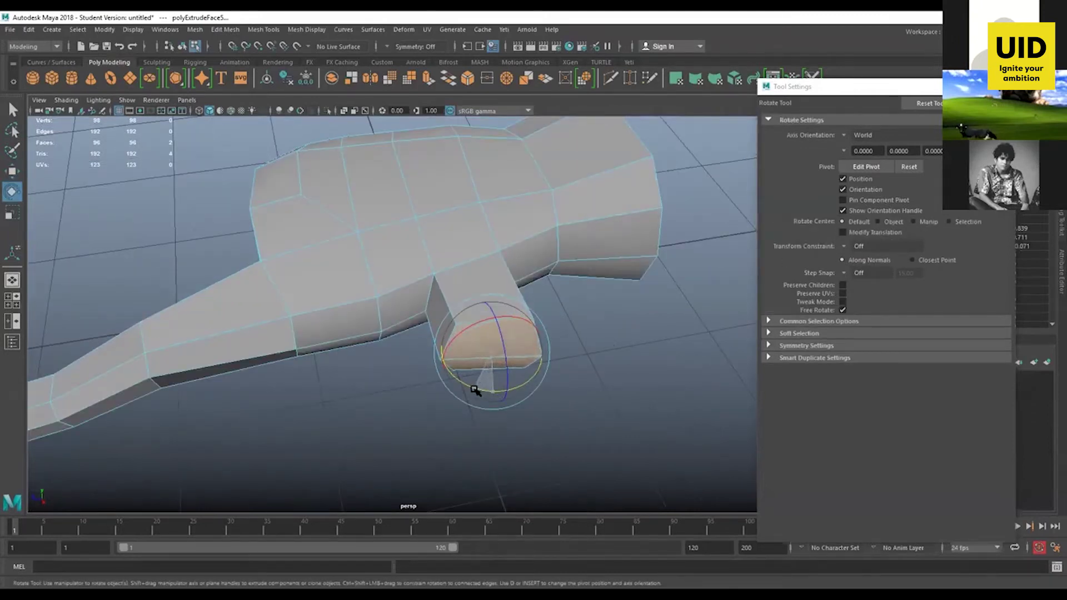
pyautogui.hotkey('ctrl', 'z')
pyautogui.moveTo(504, 349); pyautogui.dragTo(433, 356)
pyautogui.press('w')
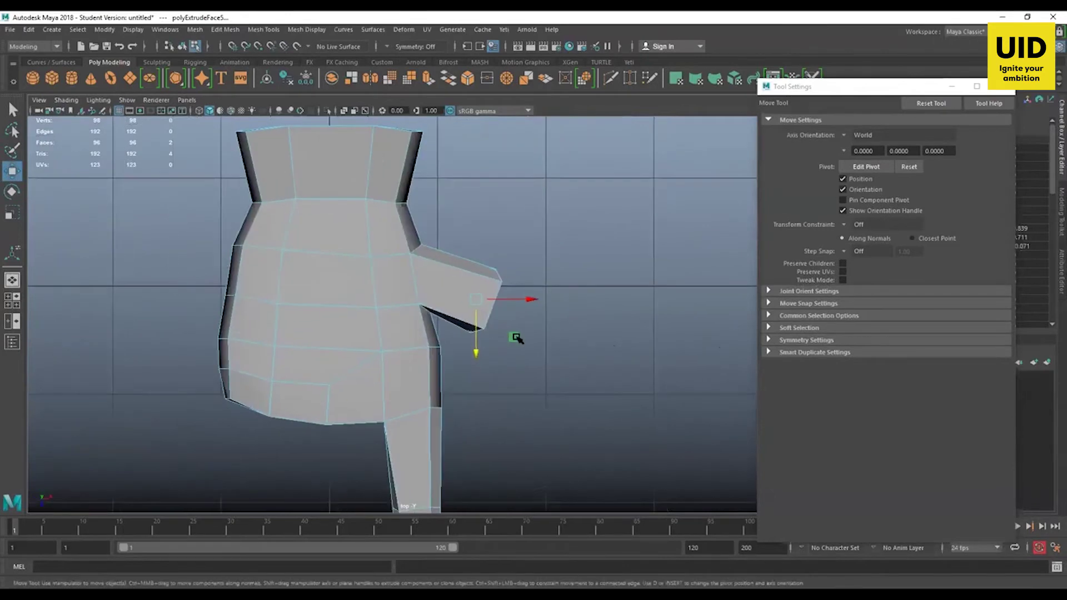
pyautogui.press('r')
pyautogui.press('w')
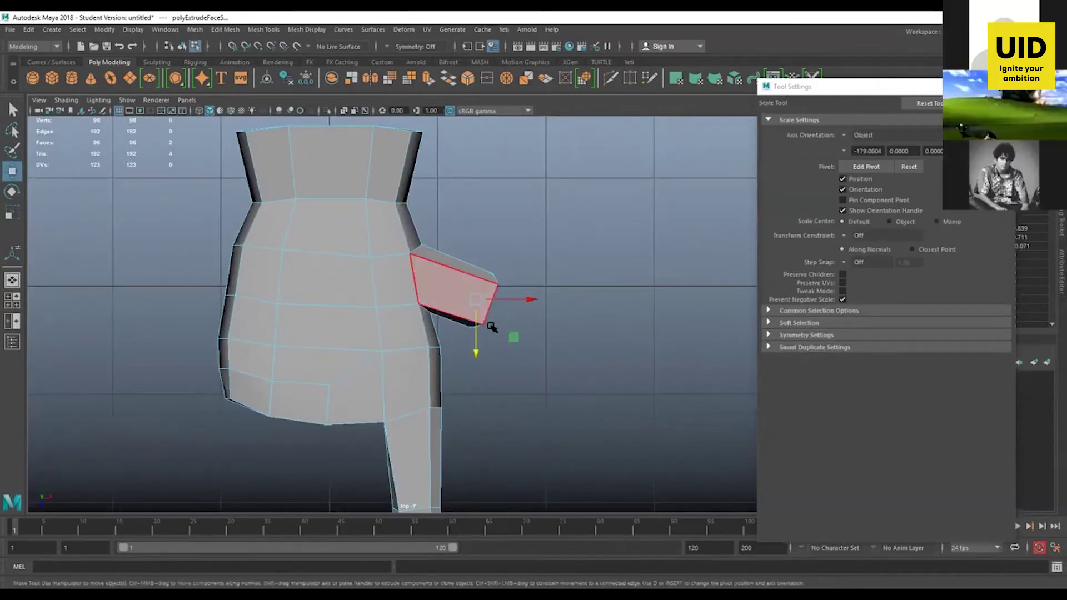
pyautogui.moveTo(525, 302); pyautogui.dragTo(509, 302)
# - In the top view, move the thumb's base vertices towards the wrist and adjust the wrist's corner vertices on that side
pyautogui.keyDown('alt'); pyautogui.moveTo(401, 226); pyautogui.dragTo(409, 262, button='middle'); pyautogui.keyUp('alt')
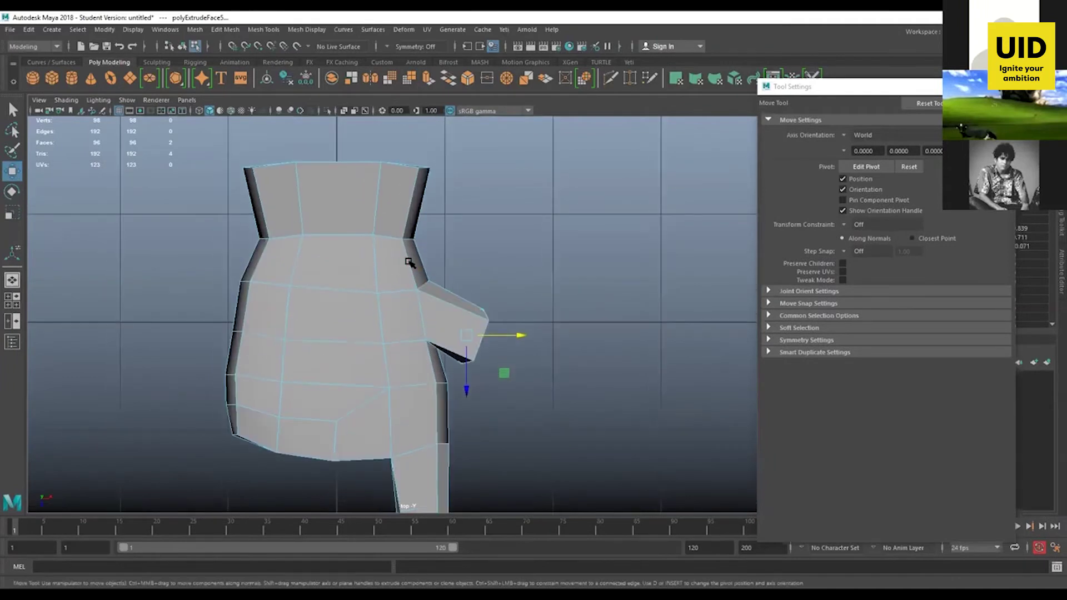
pyautogui.moveTo(425, 281)
pyautogui.mouseDown(button='right')
pyautogui.moveTo(421, 258)
pyautogui.moveTo(414, 297)
pyautogui.mouseUp(button='right')
pyautogui.moveTo(414, 297); pyautogui.dragTo(429, 274)
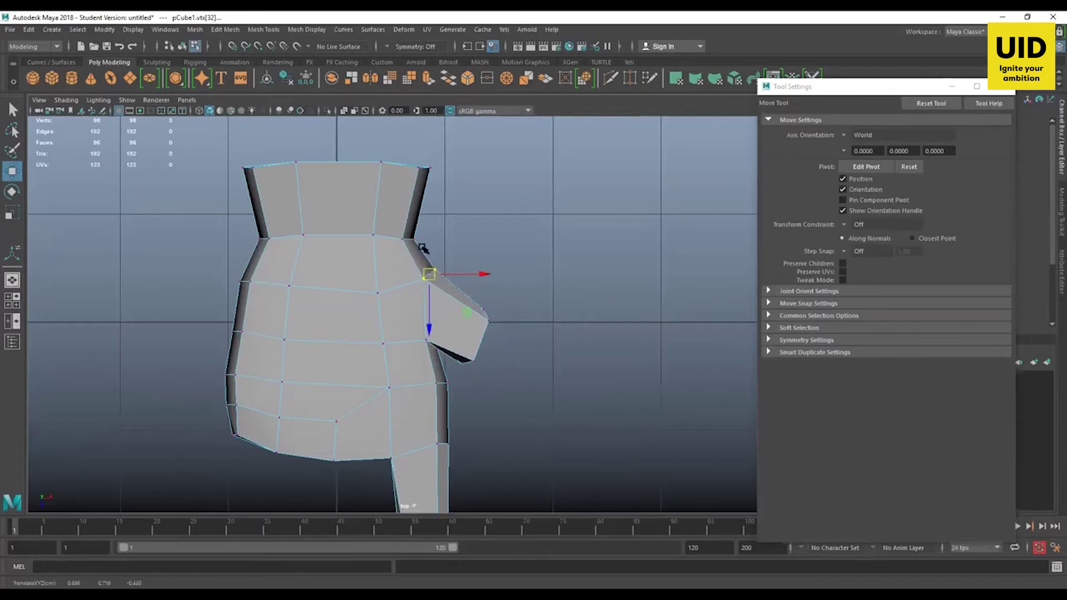
pyautogui.click(411, 237)
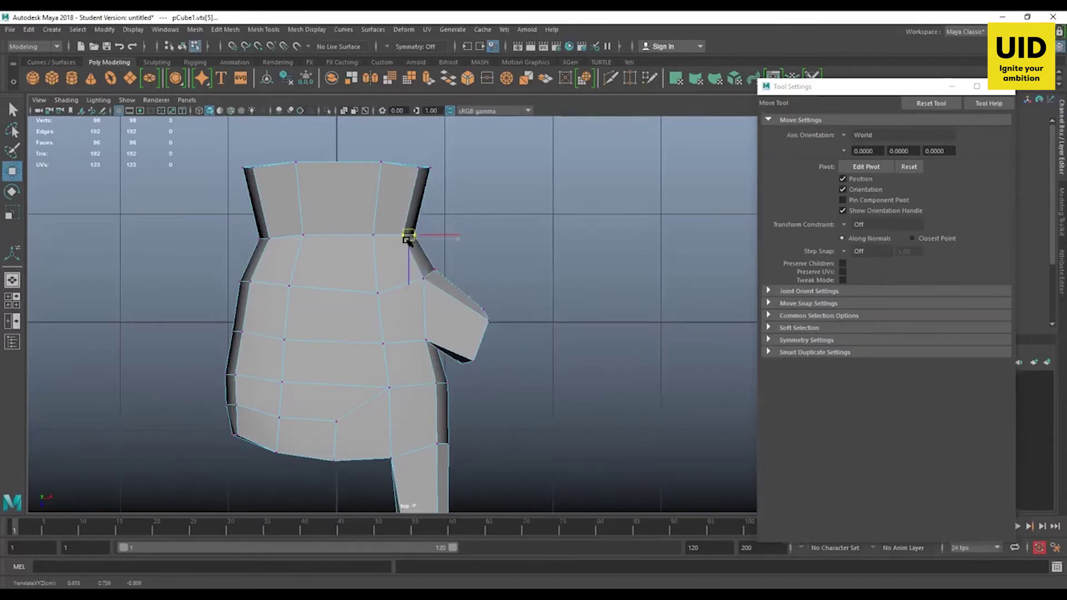
# - Scale down the row of vertices at the open wrist end
pyautogui.keyDown('alt'); pyautogui.moveTo(416, 201); pyautogui.dragTo(467, 236, button='middle'); pyautogui.keyUp('alt')
pyautogui.moveTo(260, 179); pyautogui.dragTo(578, 257)
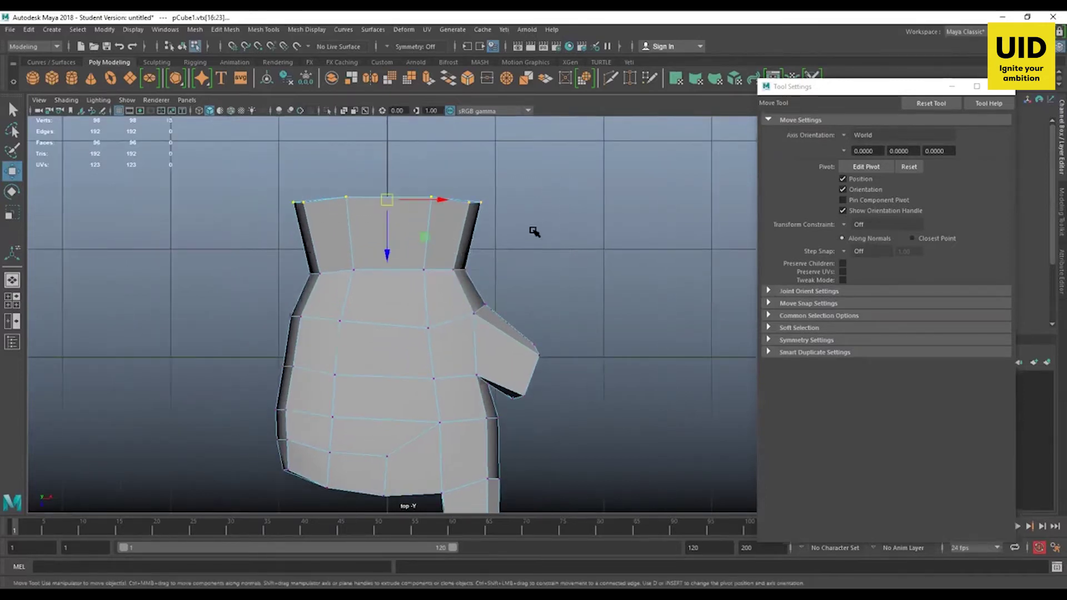
pyautogui.press('r')
pyautogui.moveTo(388, 199); pyautogui.dragTo(382, 196)
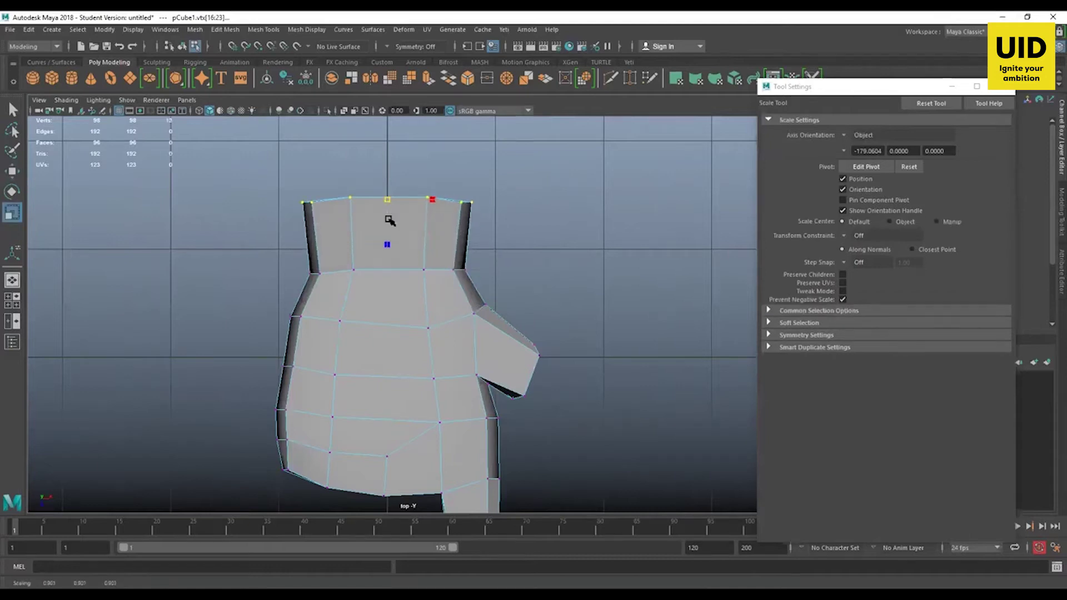
# - Narrow the wrist by moving the vertices on both sides of its crease inward
pyautogui.moveTo(280, 245); pyautogui.dragTo(334, 285)
pyautogui.press('w')
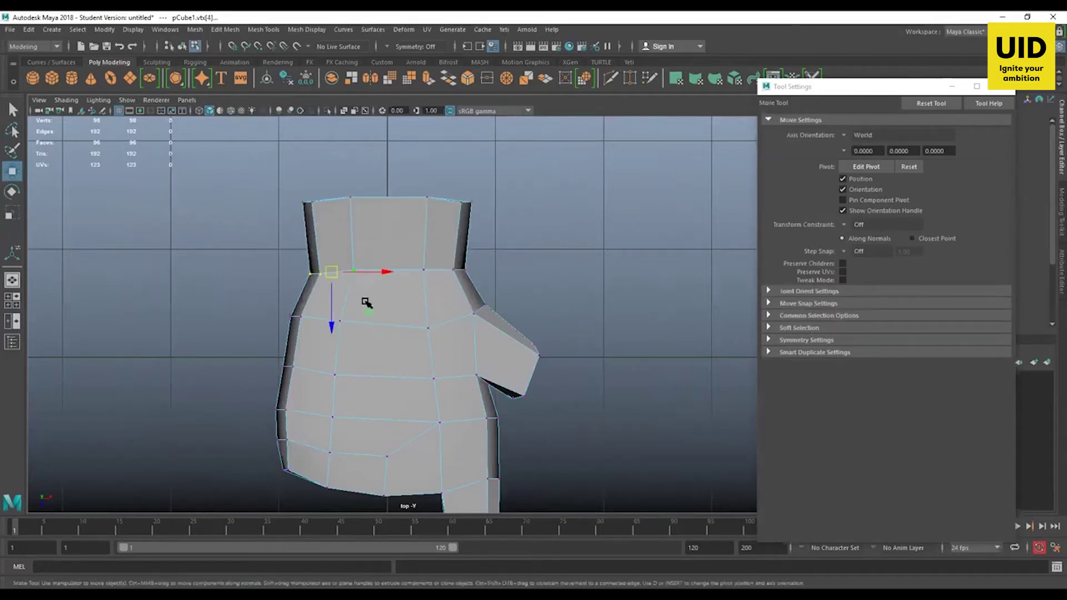
pyautogui.moveTo(366, 303); pyautogui.dragTo(369, 300, button='middle')
pyautogui.moveTo(376, 300); pyautogui.dragTo(382, 298)
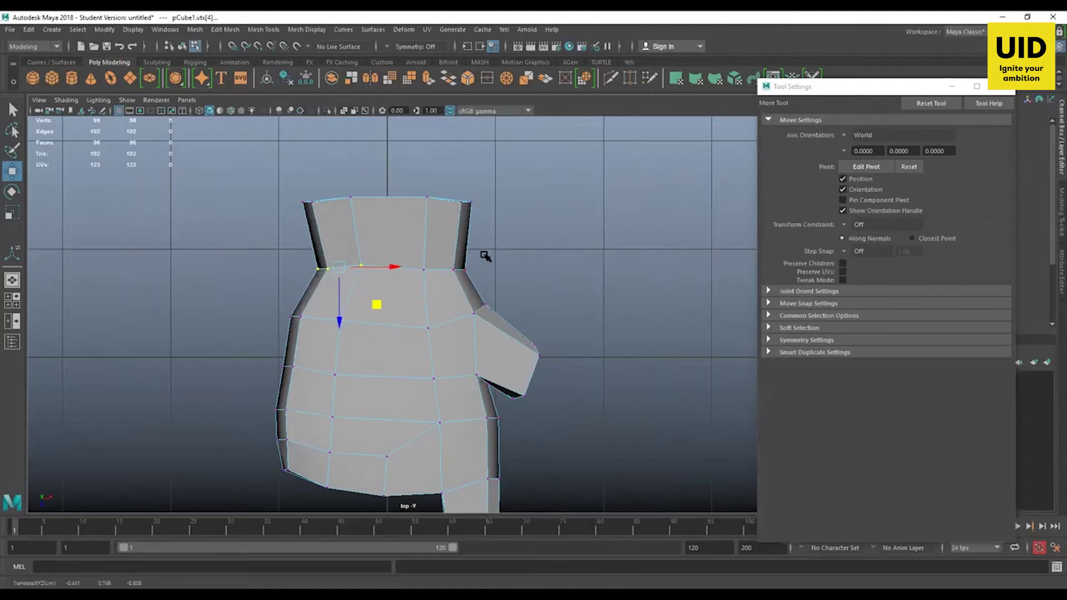
pyautogui.moveTo(484, 254); pyautogui.dragTo(406, 296)
pyautogui.moveTo(479, 306); pyautogui.dragTo(474, 301)
pyautogui.click(575, 298)
# - Move the vertices of the palm's first row below the wrist inward on the side opposite the thumb
pyautogui.keyDown('alt'); pyautogui.moveTo(488, 296); pyautogui.dragTo(525, 237, button='middle'); pyautogui.keyUp('alt')
pyautogui.moveTo(295, 243); pyautogui.dragTo(369, 282)
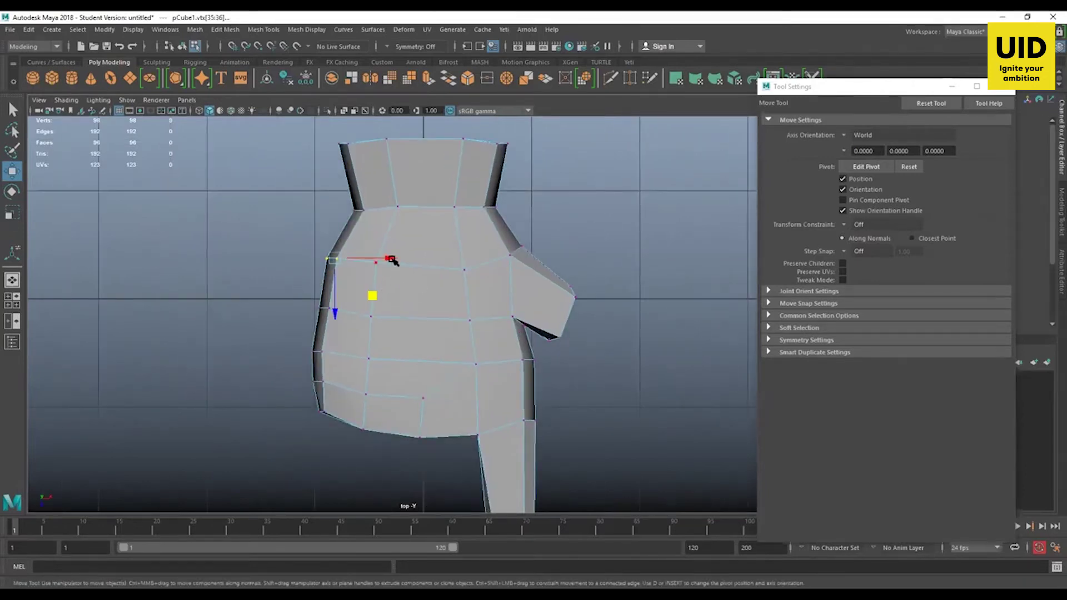
pyautogui.moveTo(413, 245); pyautogui.dragTo(300, 286)
pyautogui.moveTo(390, 265); pyautogui.dragTo(397, 267)
pyautogui.keyDown('alt'); pyautogui.moveTo(575, 343); pyautogui.dragTo(550, 305, button='middle'); pyautogui.keyUp('alt')
pyautogui.keyDown('alt'); pyautogui.moveTo(591, 344); pyautogui.dragTo(600, 345, button='right'); pyautogui.keyUp('alt')
pyautogui.keyDown('alt'); pyautogui.moveTo(600, 346); pyautogui.dragTo(577, 389, button='middle'); pyautogui.keyUp('alt')
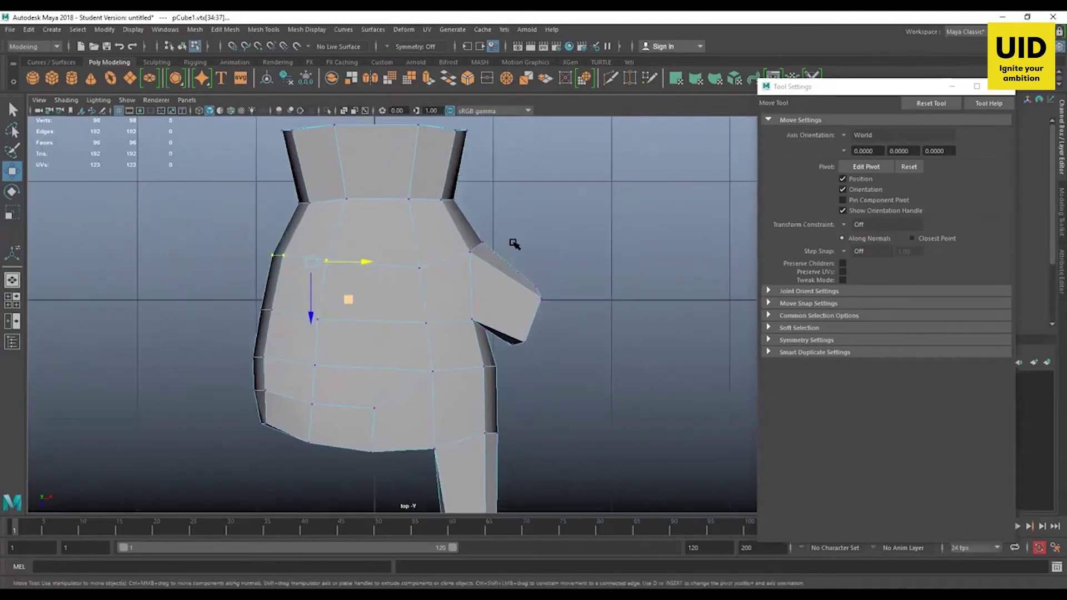
# - Shift the thumb's wrist-side base vertices slightly outward and adjust the corner vertices at its end
pyautogui.moveTo(509, 222); pyautogui.dragTo(438, 274)
pyautogui.moveTo(482, 246); pyautogui.dragTo(485, 244)
pyautogui.moveTo(556, 272); pyautogui.dragTo(546, 301)
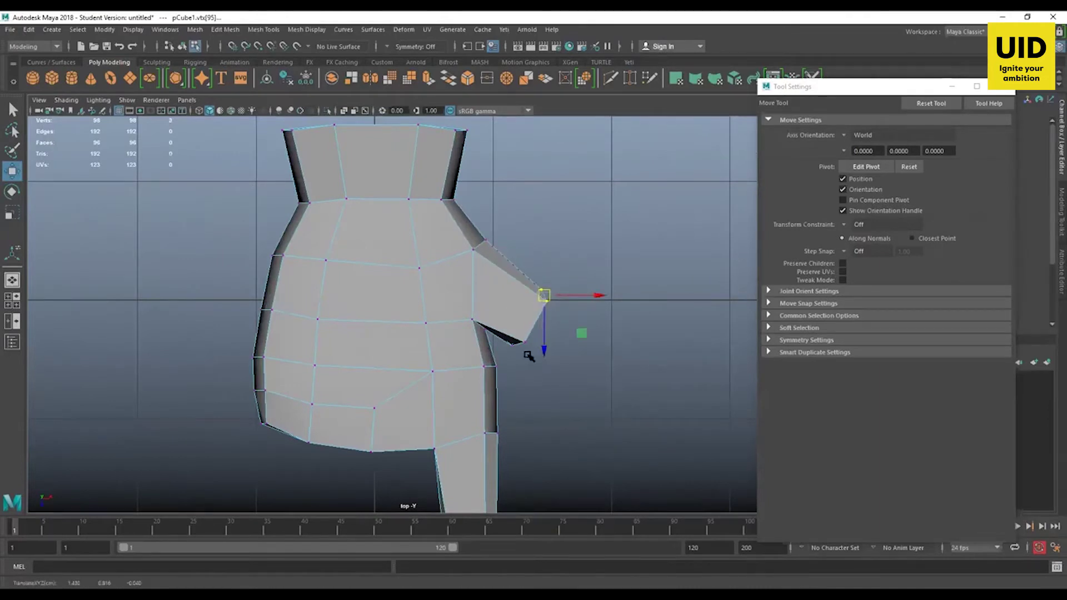
pyautogui.click(521, 343)
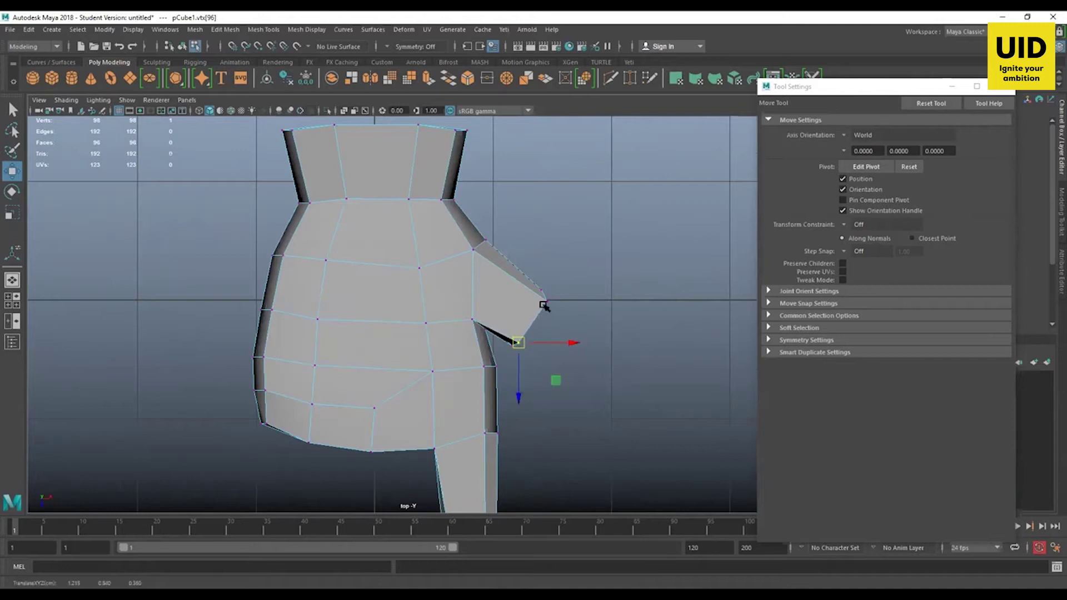
# - Reposition the selected edge at the thumb's end, working in the perspective view
pyautogui.keyDown('alt'); pyautogui.moveTo(544, 305); pyautogui.dragTo(516, 282); pyautogui.keyUp('alt')
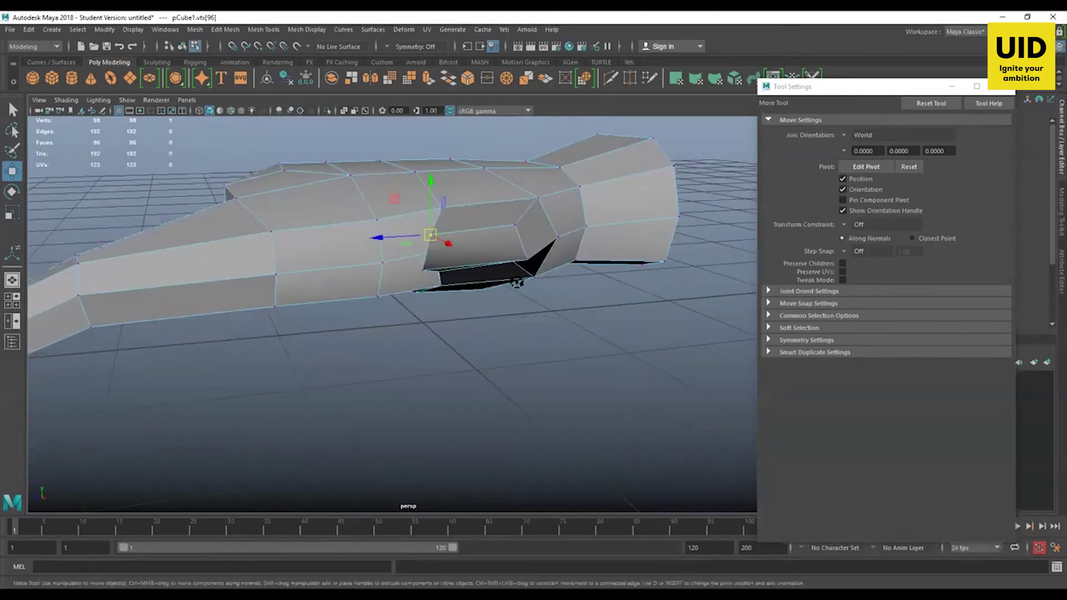
pyautogui.keyDown('alt'); pyautogui.moveTo(429, 286); pyautogui.dragTo(375, 203); pyautogui.keyUp('alt')
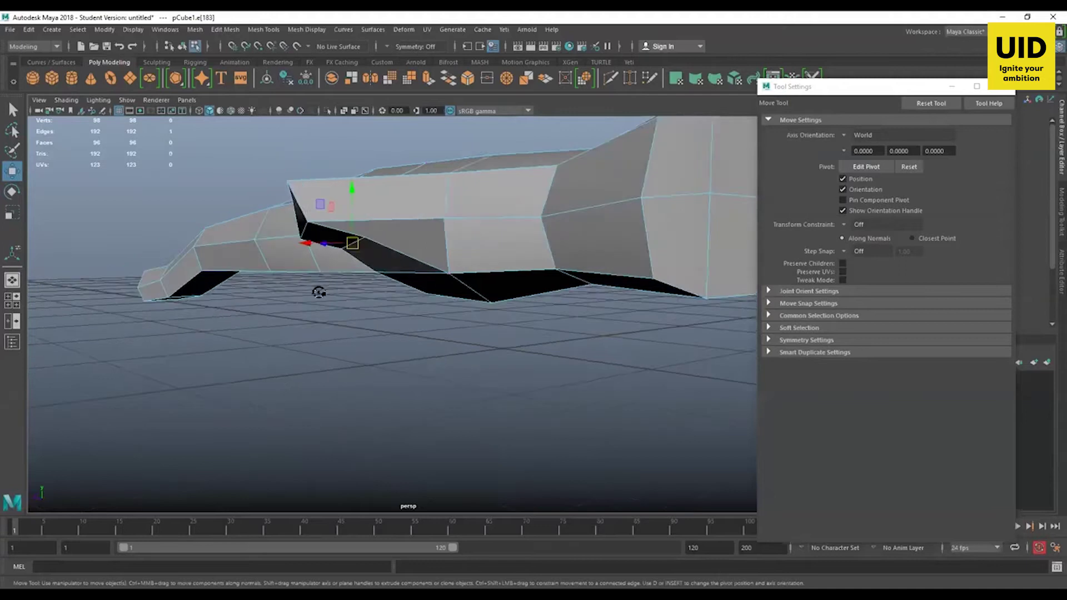
pyautogui.keyDown('alt'); pyautogui.moveTo(319, 291); pyautogui.dragTo(294, 300); pyautogui.keyUp('alt')
pyautogui.moveTo(301, 220); pyautogui.dragTo(269, 238)
pyautogui.keyDown('alt'); pyautogui.moveTo(307, 270); pyautogui.dragTo(417, 243); pyautogui.keyUp('alt')
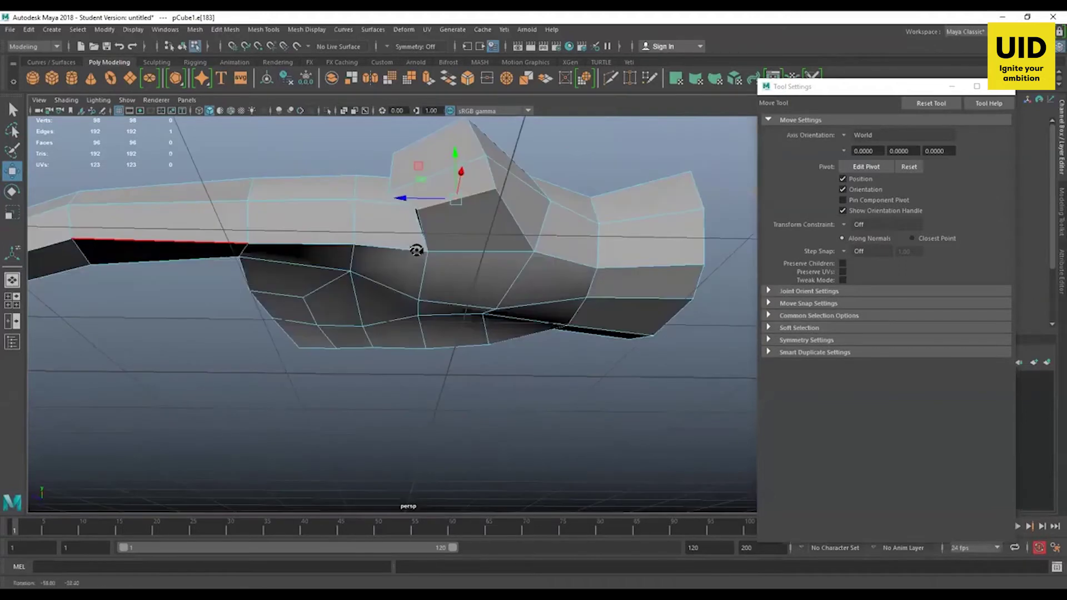
pyautogui.keyDown('alt'); pyautogui.moveTo(459, 177); pyautogui.dragTo(476, 172); pyautogui.keyUp('alt')
pyautogui.keyDown('alt'); pyautogui.moveTo(517, 253); pyautogui.dragTo(501, 269); pyautogui.keyUp('alt')
pyautogui.scroll(-3, 469, 231)
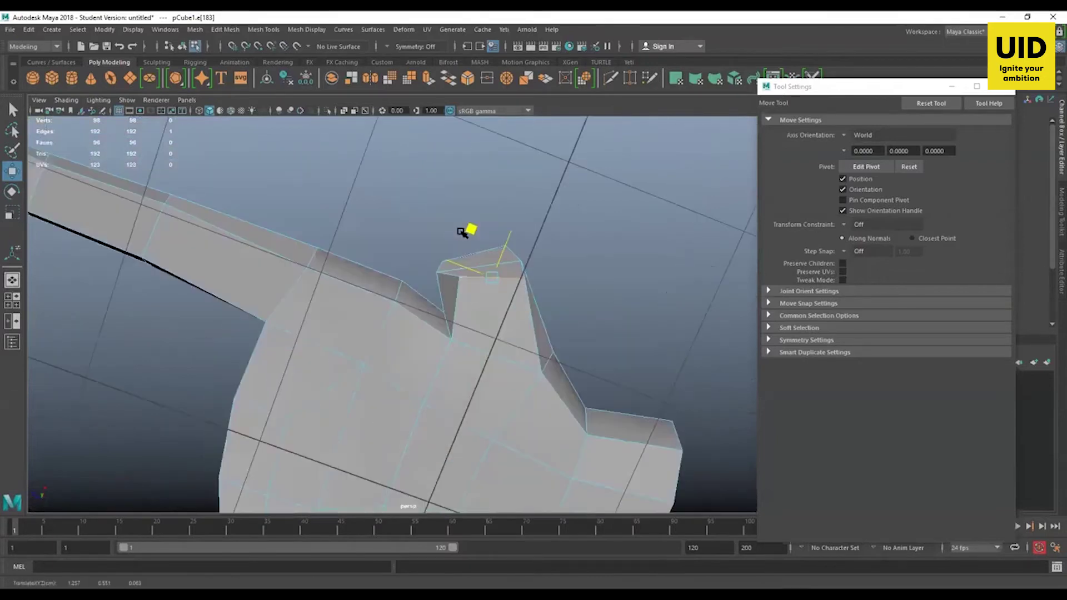
pyautogui.press('e')
pyautogui.keyDown('alt'); pyautogui.moveTo(566, 340); pyautogui.dragTo(582, 345, button='right'); pyautogui.keyUp('alt')
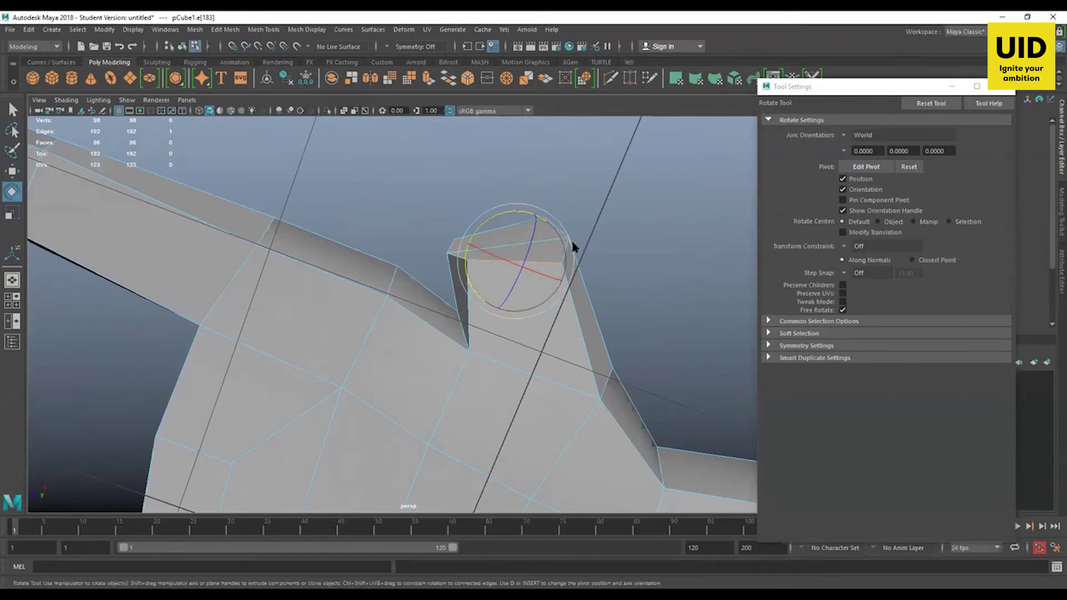
# - Adjust the two neighbouring corner vertices on the wrist side of the thumb's end
pyautogui.press('w')
pyautogui.press('F9')
pyautogui.click(567, 264)
pyautogui.keyDown('alt'); pyautogui.moveTo(567, 264); pyautogui.dragTo(571, 272); pyautogui.keyUp('alt')
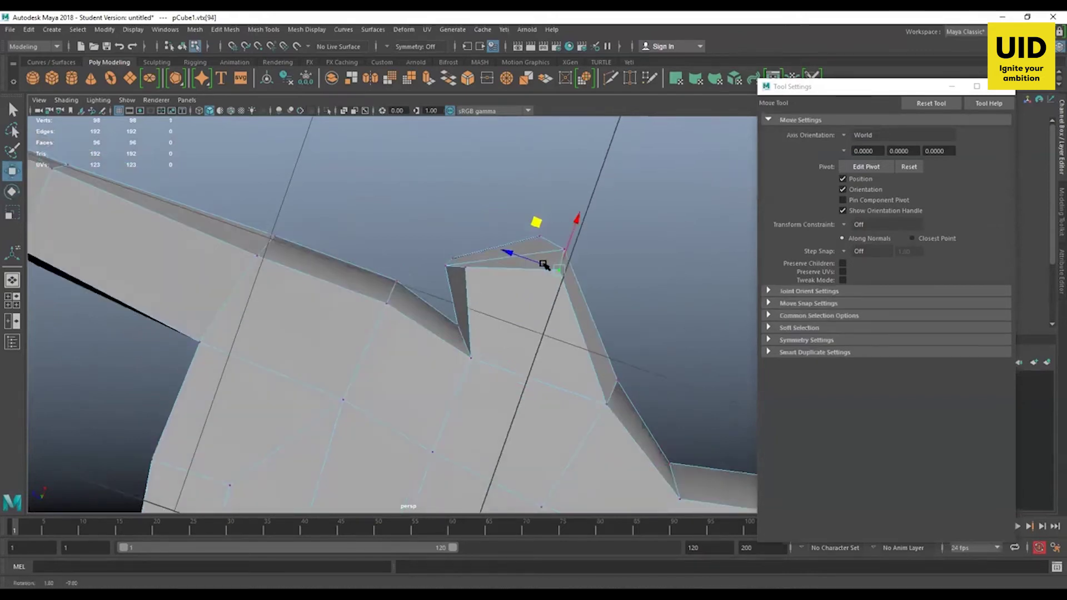
pyautogui.moveTo(535, 222); pyautogui.dragTo(518, 229)
pyautogui.keyDown('alt'); pyautogui.moveTo(517, 312); pyautogui.dragTo(562, 312); pyautogui.keyUp('alt')
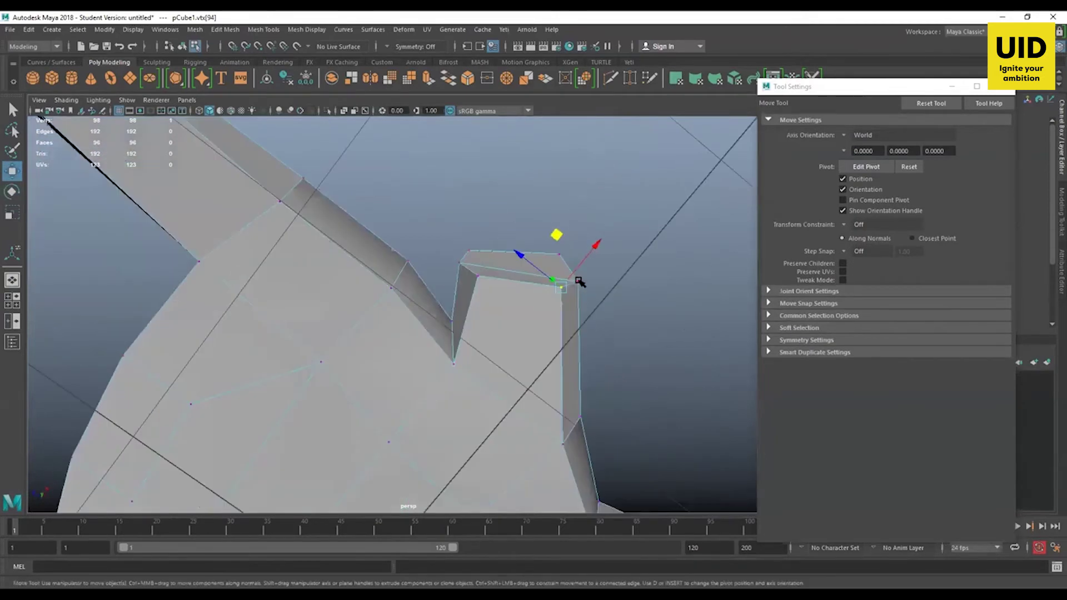
pyautogui.click(578, 282)
pyautogui.moveTo(573, 229); pyautogui.dragTo(553, 281)
pyautogui.click(633, 222)
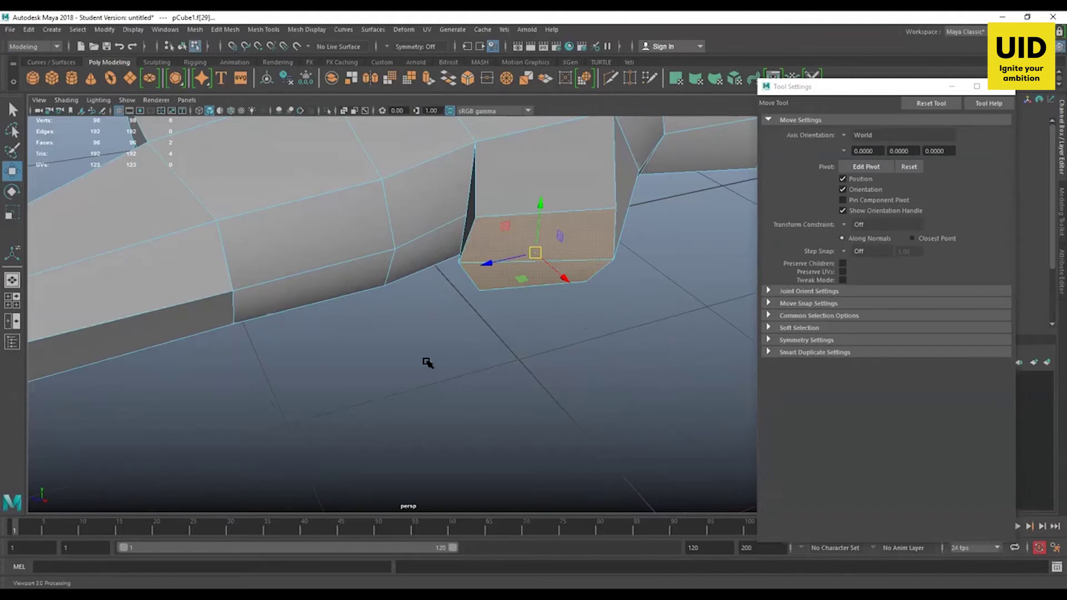
# - Extrude the thumb's end faces into a new segment, scale them down, and shift them slightly in the top view
pyautogui.keyDown('alt'); pyautogui.moveTo(501, 337); pyautogui.dragTo(496, 417); pyautogui.keyUp('alt')
pyautogui.hotkey('ctrl', 'e')
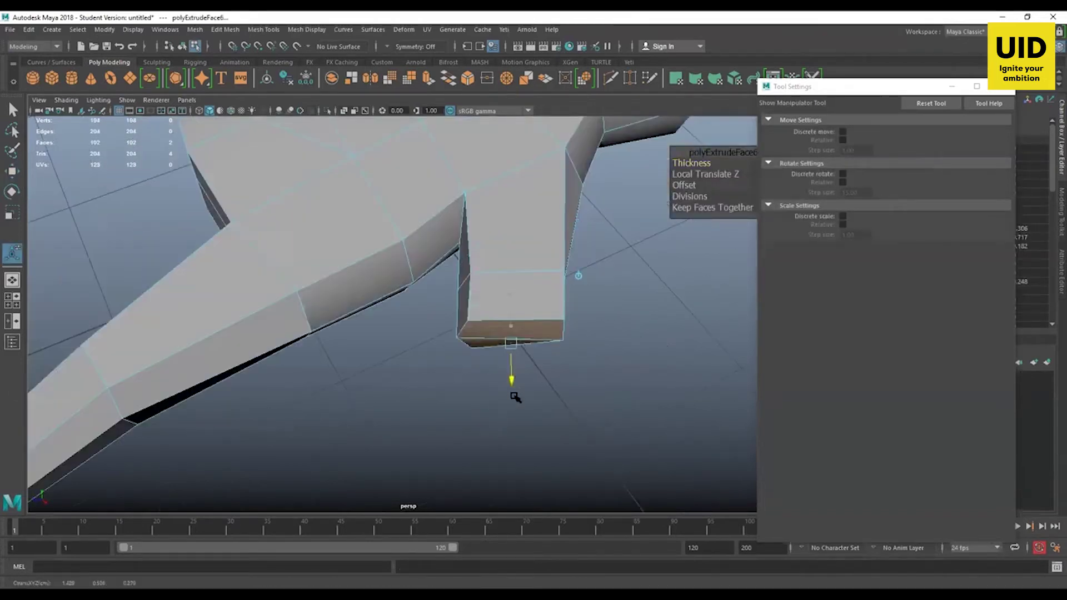
pyautogui.press('r')
pyautogui.moveTo(510, 377); pyautogui.dragTo(482, 367)
pyautogui.keyDown('alt'); pyautogui.moveTo(494, 384); pyautogui.dragTo(502, 326); pyautogui.keyUp('alt')
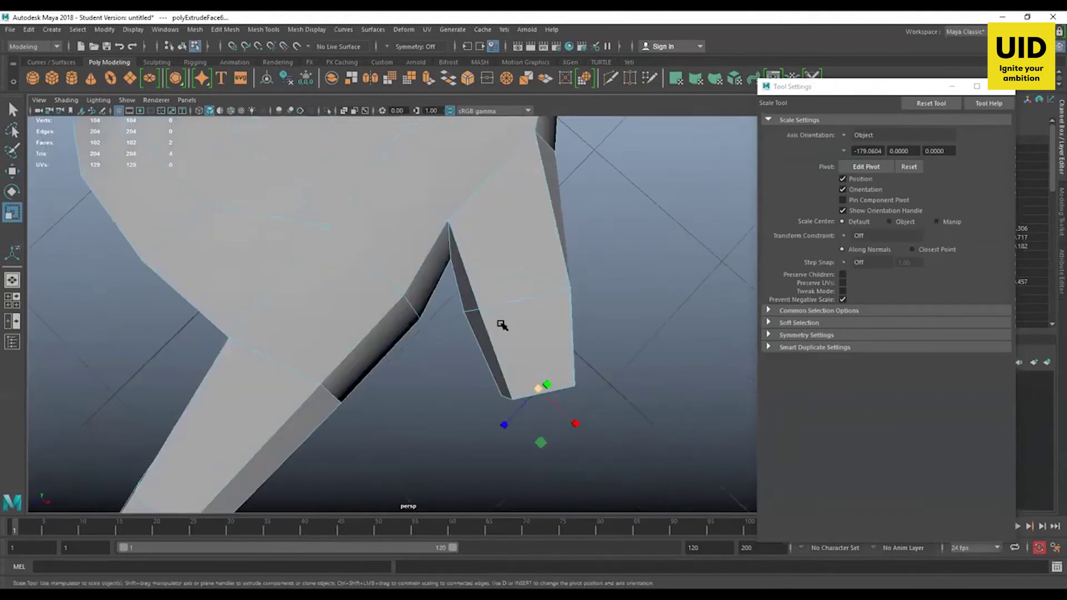
pyautogui.press('w')
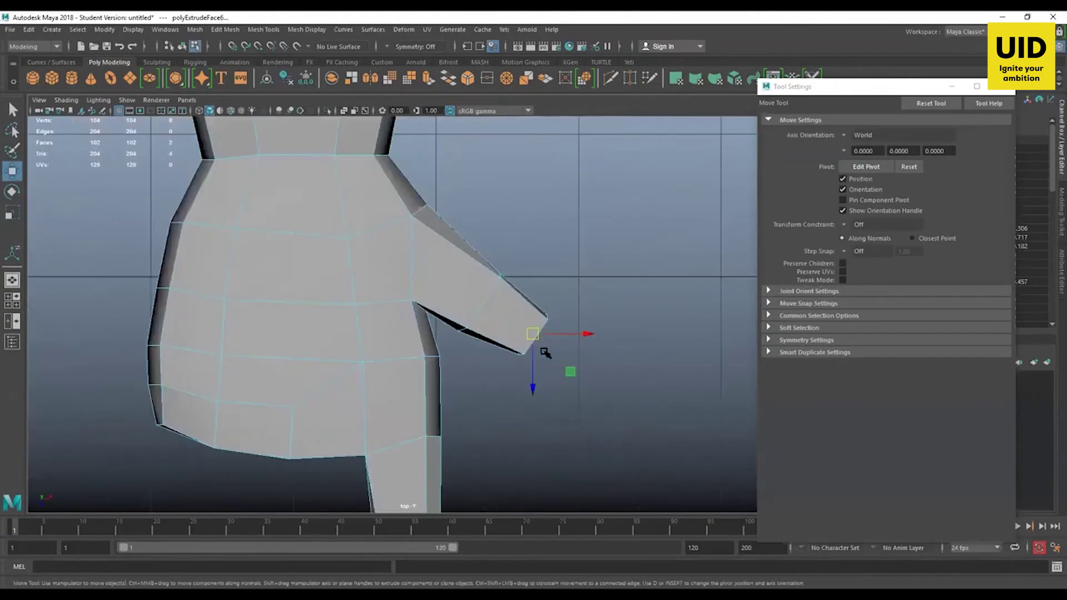
pyautogui.moveTo(572, 378)
pyautogui.mouseDown()
pyautogui.moveTo(554, 386)
pyautogui.moveTo(554, 375)
pyautogui.mouseUp()
pyautogui.press('space')
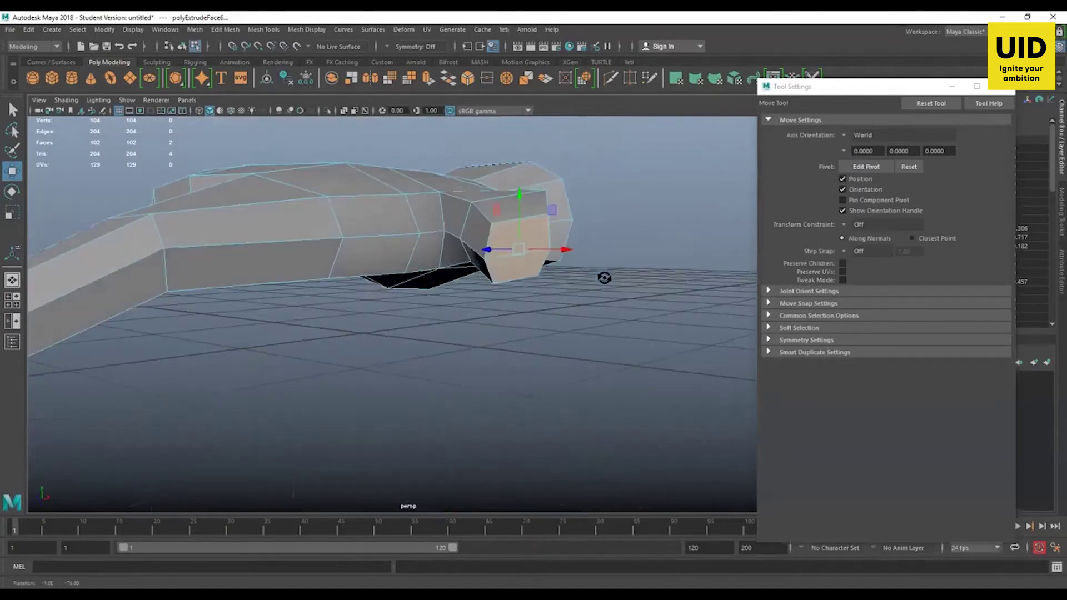
# - Rotate the end faces of the new thumb segment slightly around the X axis
pyautogui.press('e')
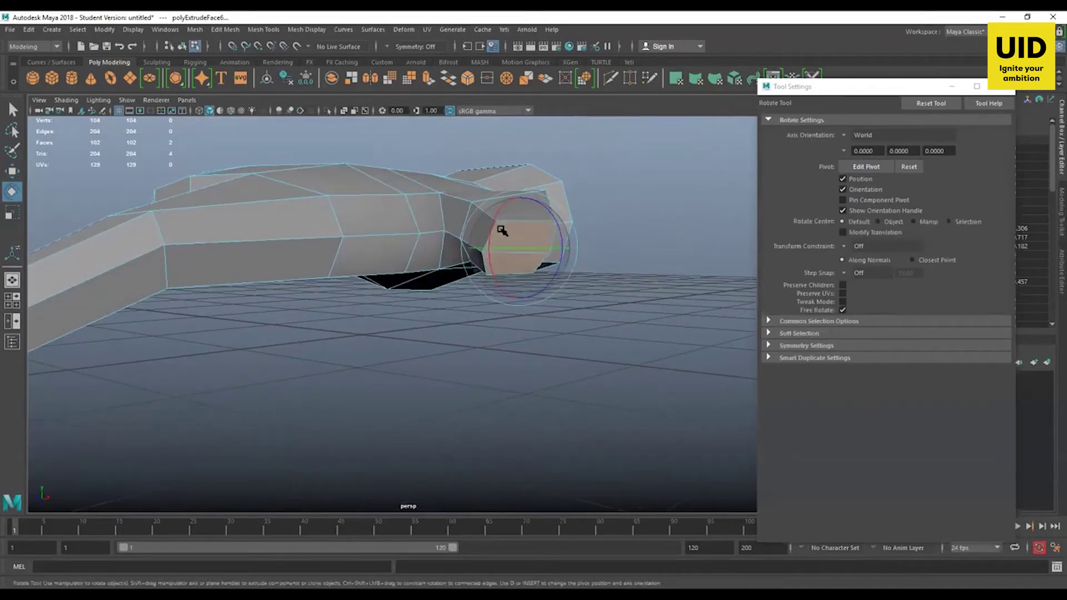
pyautogui.moveTo(489, 233); pyautogui.dragTo(487, 242)
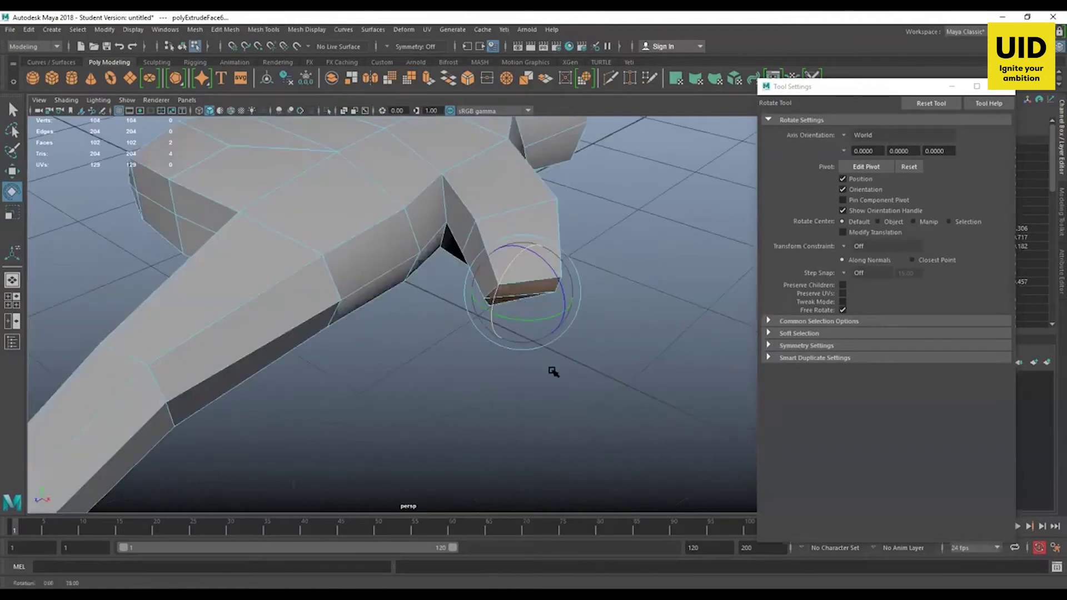
pyautogui.keyDown('alt'); pyautogui.moveTo(553, 372); pyautogui.dragTo(559, 290); pyautogui.keyUp('alt')
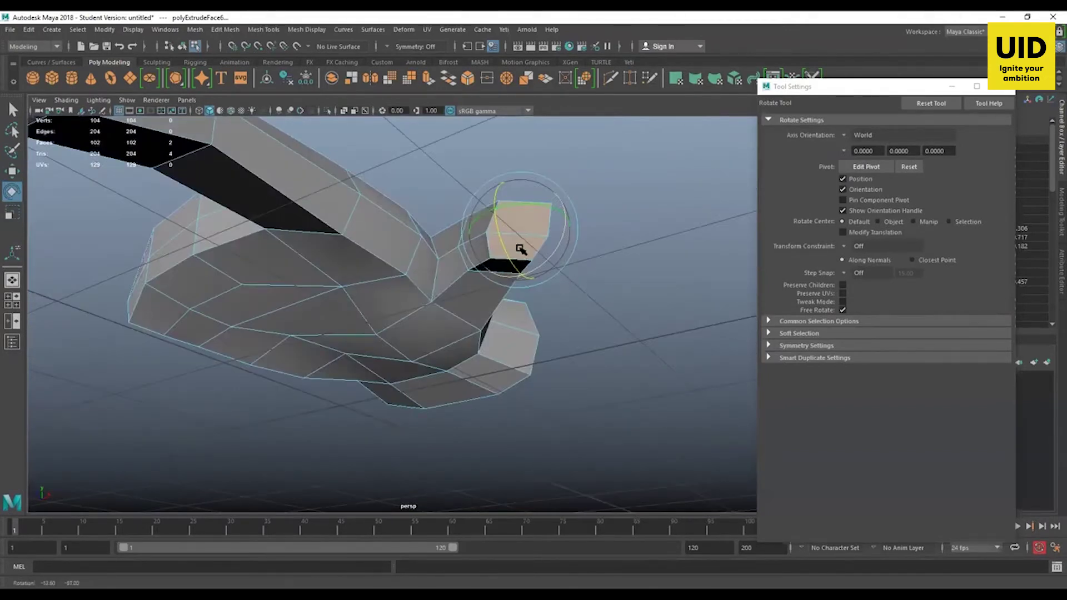
pyautogui.press('r')
pyautogui.keyDown('alt'); pyautogui.moveTo(520, 250); pyautogui.dragTo(522, 312); pyautogui.keyUp('alt')
pyautogui.keyDown('alt'); pyautogui.moveTo(522, 313); pyautogui.dragTo(518, 356, button='middle'); pyautogui.keyUp('alt')
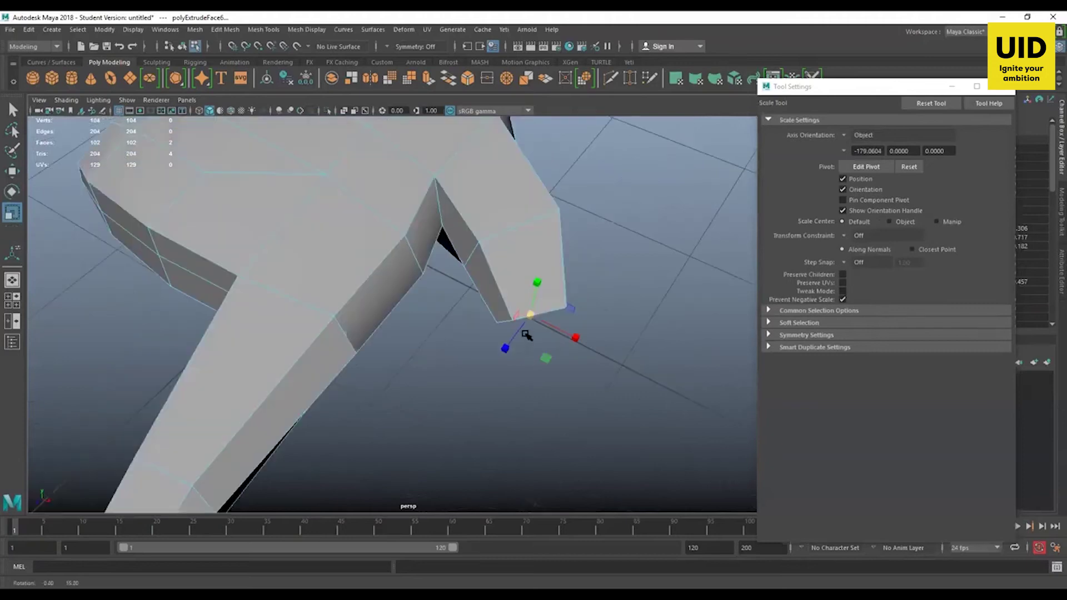
# - Extrude the thumb's end faces again into a tip segment and scale them down to about 0.64
pyautogui.hotkey('ctrl', 'e')
pyautogui.press('w')
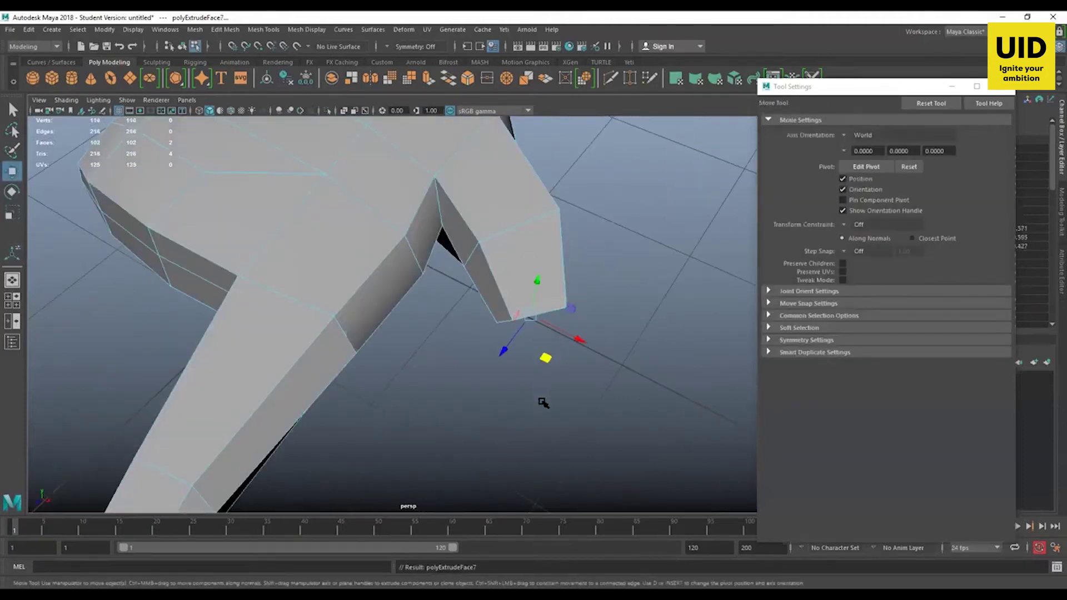
pyautogui.moveTo(544, 402); pyautogui.dragTo(572, 325)
pyautogui.press('r')
pyautogui.moveTo(532, 192); pyautogui.dragTo(510, 186)
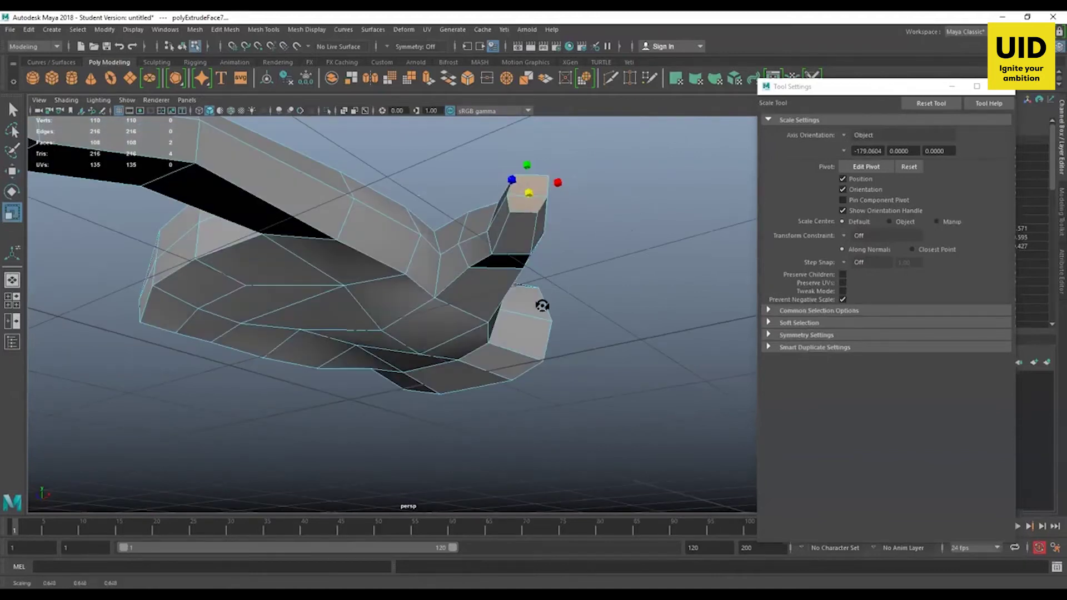
pyautogui.keyDown('alt'); pyautogui.moveTo(516, 293); pyautogui.dragTo(459, 276); pyautogui.keyUp('alt')
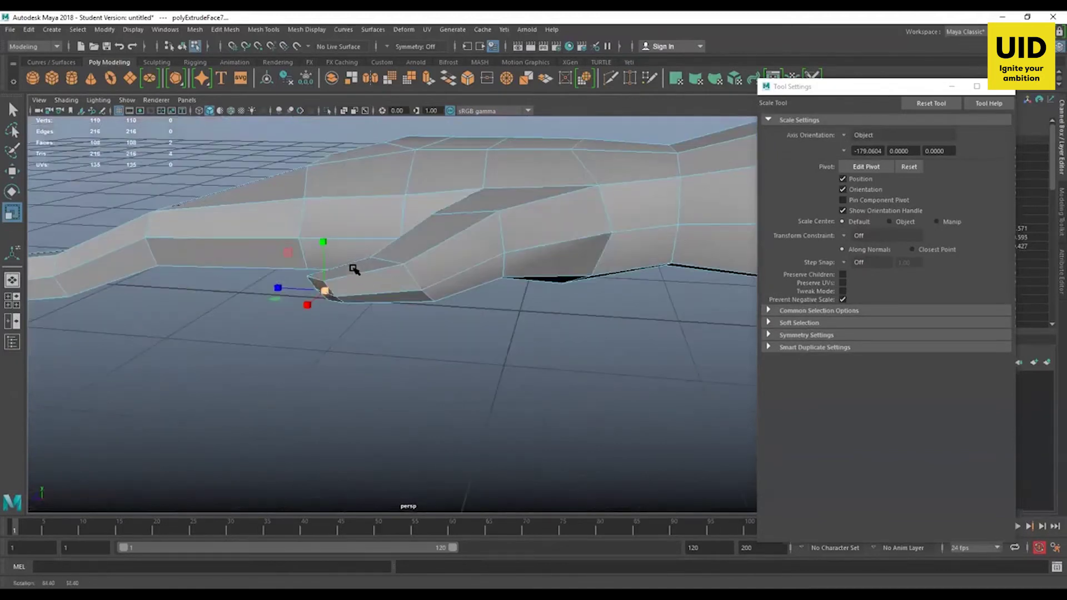
pyautogui.keyDown('alt'); pyautogui.moveTo(354, 269); pyautogui.dragTo(352, 269); pyautogui.keyUp('alt')
# - Reposition the end faces of the thumb tip horizontally and adjust their height
pyautogui.press('w')
pyautogui.keyDown('alt'); pyautogui.moveTo(416, 358); pyautogui.dragTo(393, 389); pyautogui.keyUp('alt')
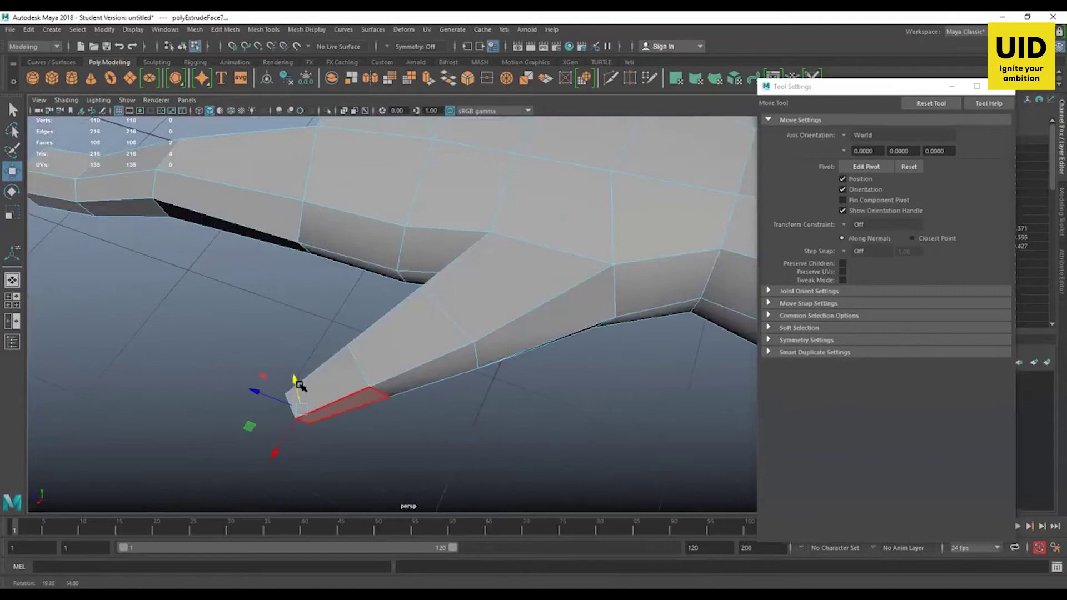
pyautogui.keyDown('alt'); pyautogui.moveTo(295, 385); pyautogui.dragTo(489, 333); pyautogui.keyUp('alt')
pyautogui.keyDown('alt'); pyautogui.moveTo(489, 334); pyautogui.dragTo(488, 418, button='right'); pyautogui.keyUp('alt')
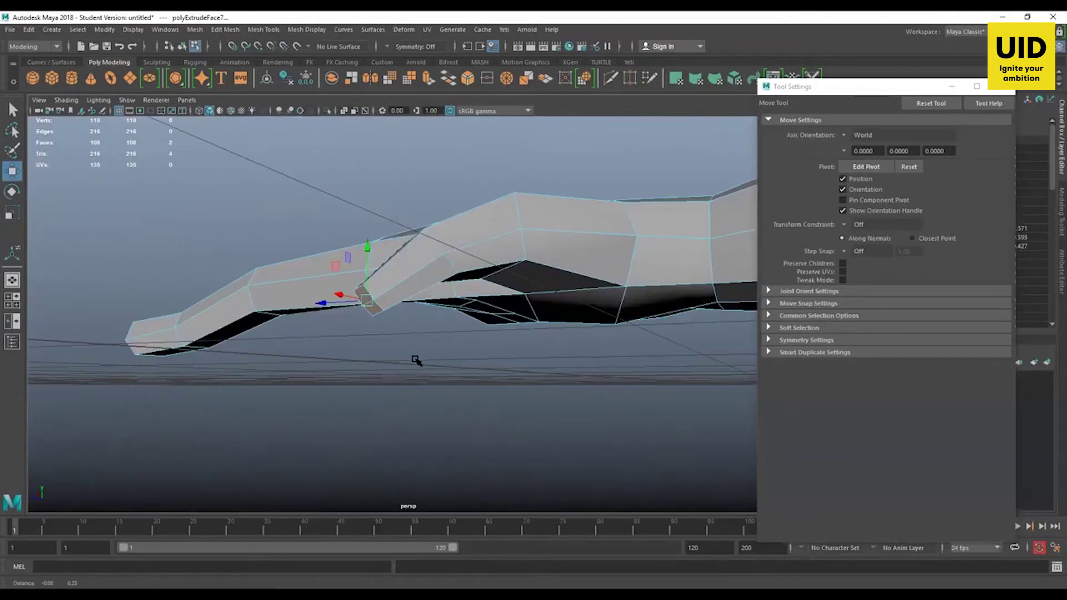
pyautogui.keyDown('alt'); pyautogui.moveTo(417, 361); pyautogui.dragTo(389, 469); pyautogui.keyUp('alt')
pyautogui.moveTo(329, 413); pyautogui.dragTo(339, 406)
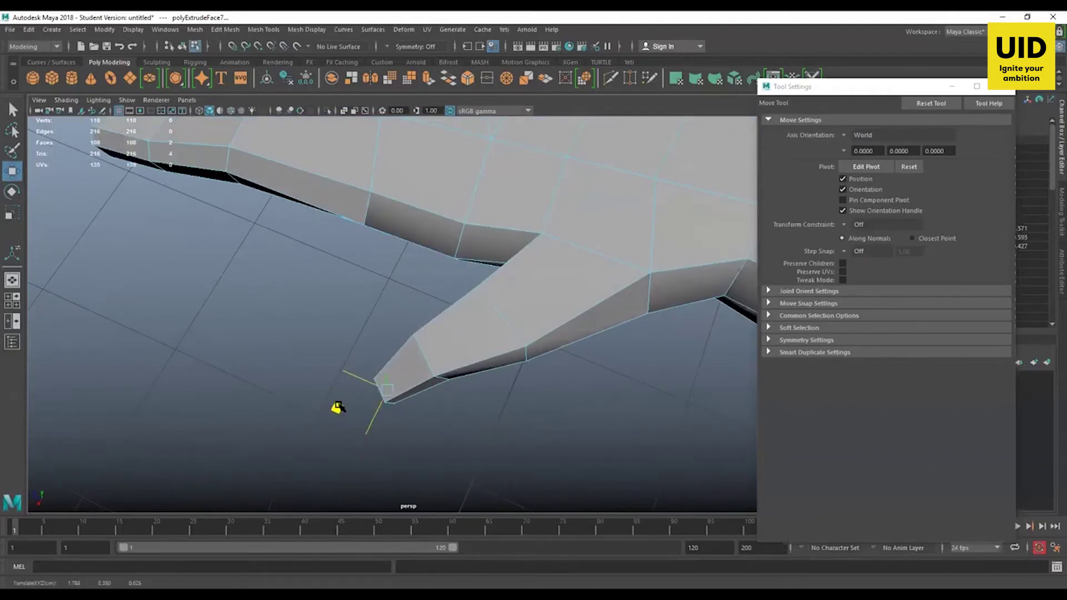
pyautogui.keyDown('alt'); pyautogui.moveTo(488, 337); pyautogui.dragTo(474, 293); pyautogui.keyUp('alt')
pyautogui.keyDown('alt'); pyautogui.moveTo(483, 331); pyautogui.dragTo(455, 362); pyautogui.keyUp('alt')
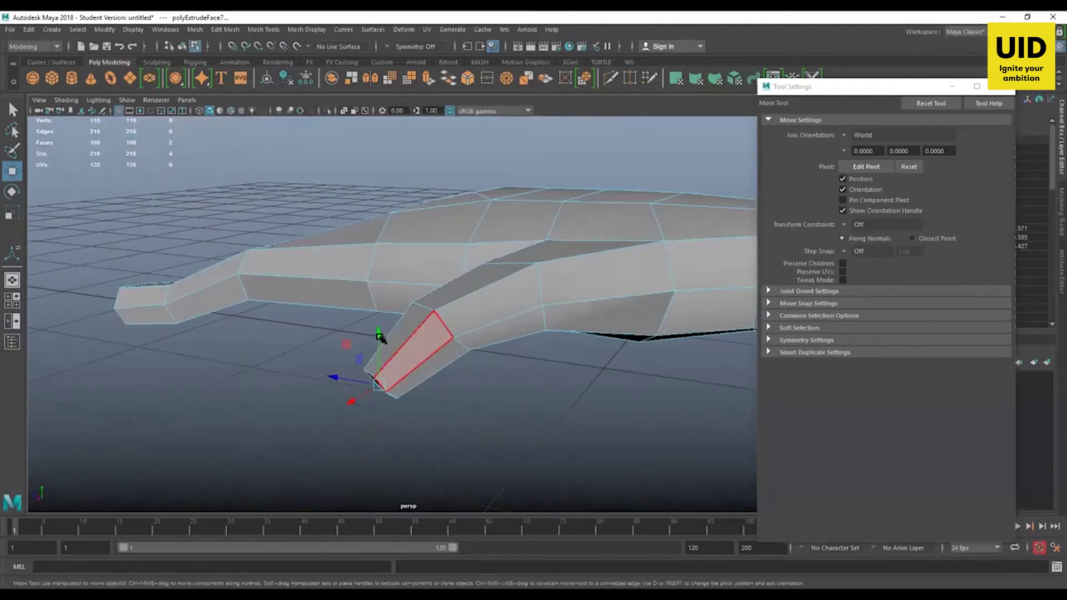
pyautogui.moveTo(378, 335); pyautogui.dragTo(373, 310)
pyautogui.keyDown('alt'); pyautogui.moveTo(442, 392); pyautogui.dragTo(392, 442); pyautogui.keyUp('alt')
pyautogui.keyDown('alt'); pyautogui.moveTo(431, 459); pyautogui.dragTo(486, 296); pyautogui.keyUp('alt')
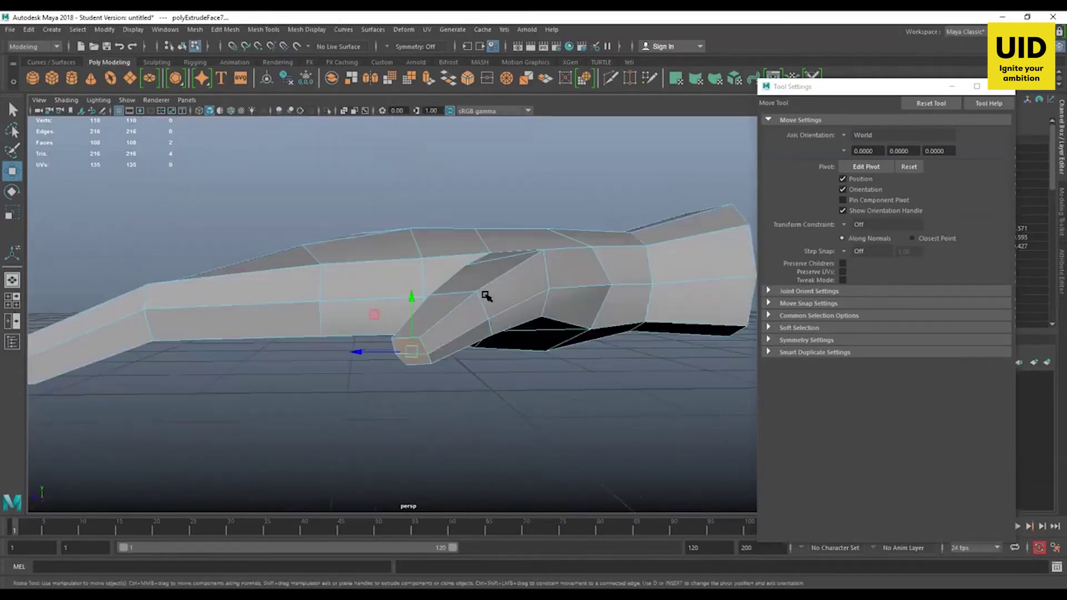
# - Move the two upper corner vertices at the thumb tip outward along the X axis
pyautogui.click(410, 356)
pyautogui.keyDown('alt'); pyautogui.moveTo(409, 356); pyautogui.dragTo(362, 385); pyautogui.keyUp('alt')
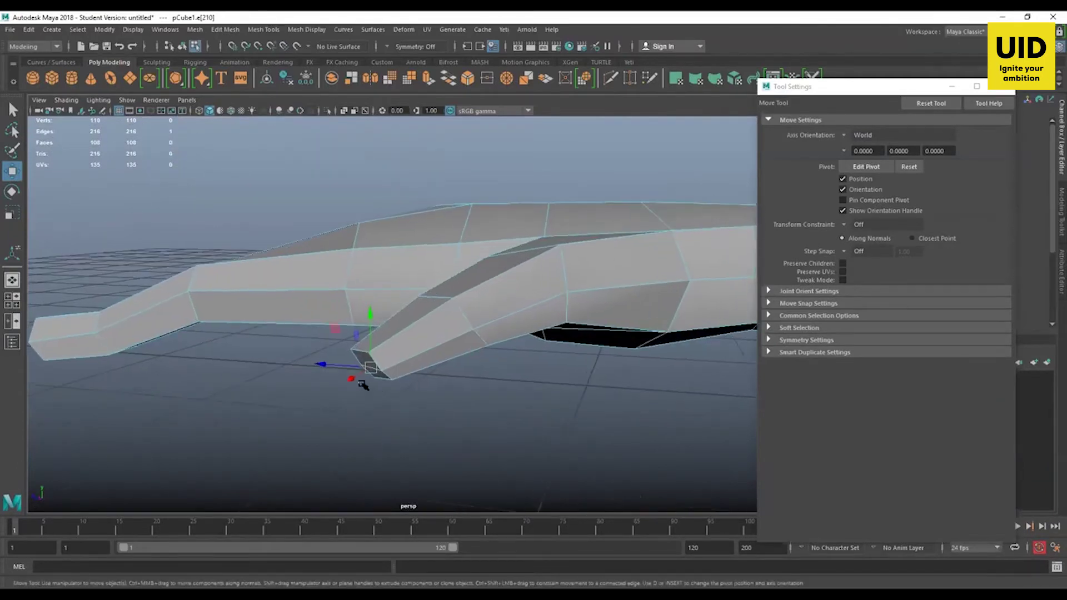
pyautogui.keyDown('alt'); pyautogui.moveTo(331, 333); pyautogui.dragTo(502, 303); pyautogui.keyUp('alt')
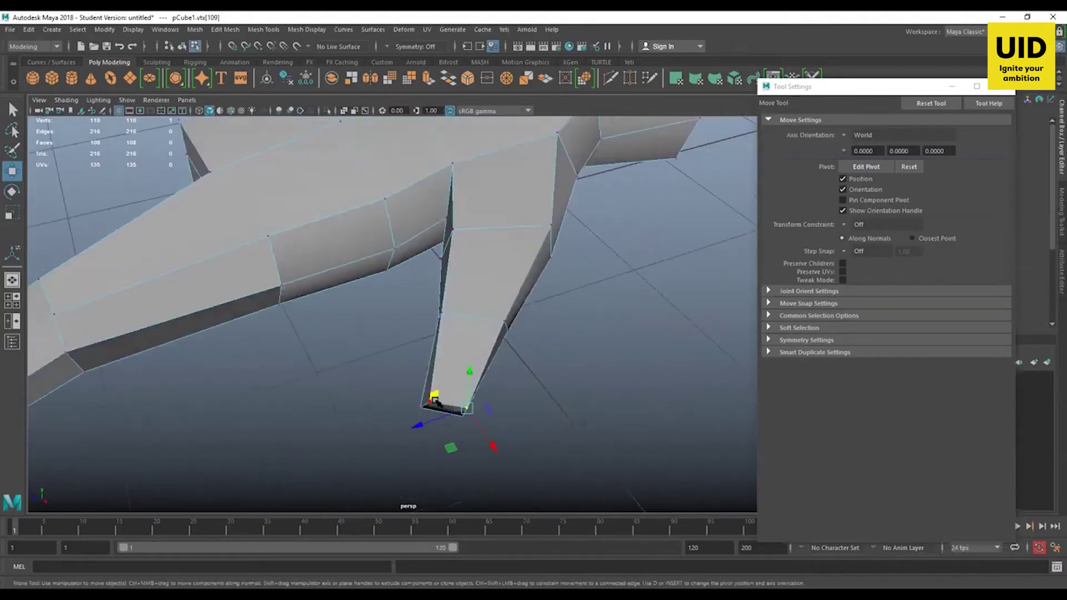
pyautogui.click(478, 433)
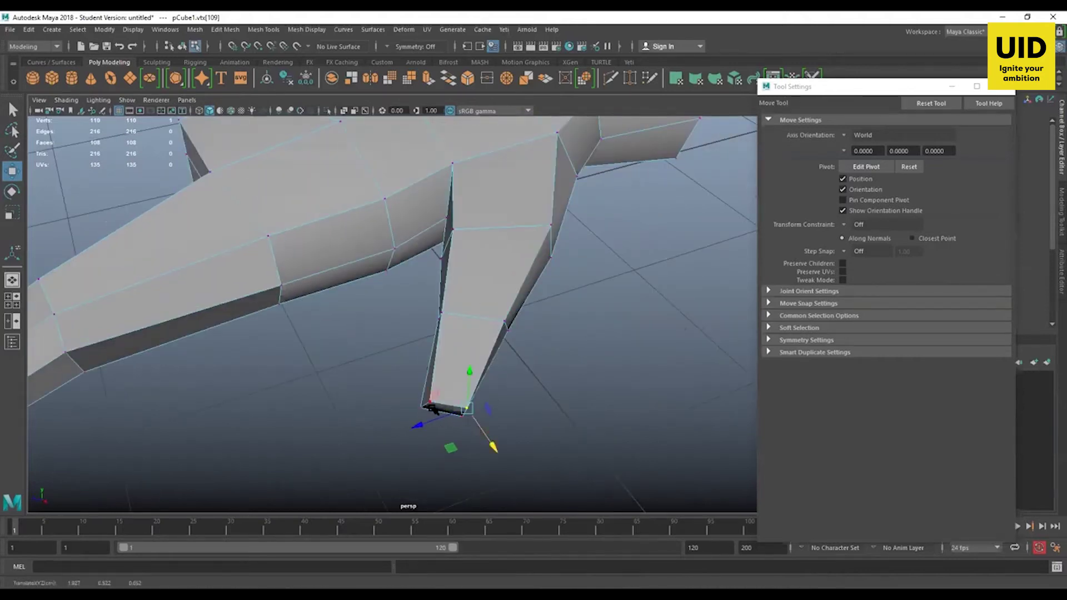
pyautogui.keyDown('shift'); pyautogui.click(433, 408); pyautogui.keyUp('shift')
pyautogui.moveTo(468, 432); pyautogui.dragTo(337, 453)
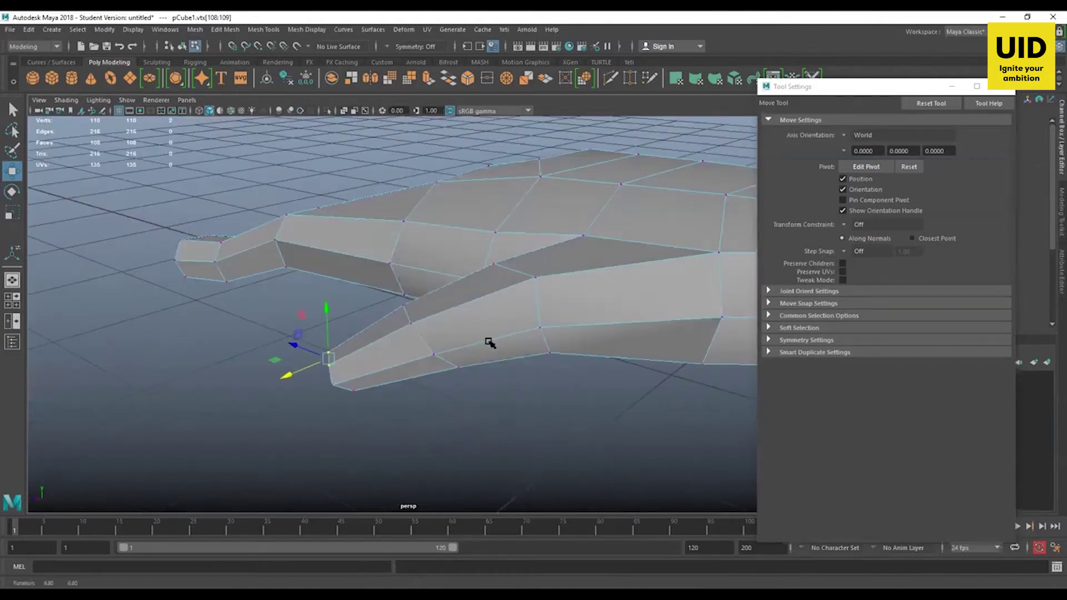
pyautogui.keyDown('alt'); pyautogui.moveTo(489, 343); pyautogui.dragTo(553, 321); pyautogui.keyUp('alt')
# - In the top view, scale up the vertices at the thumb tip to about 1.09
pyautogui.press('space')
pyautogui.press('space')
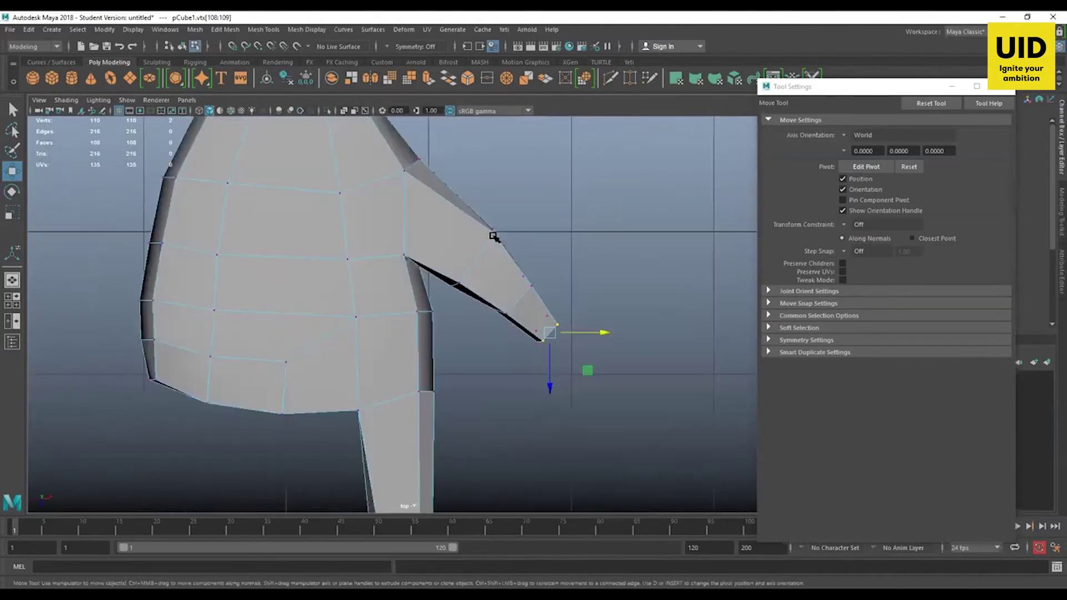
pyautogui.moveTo(573, 301); pyautogui.dragTo(517, 362)
pyautogui.keyDown('alt'); pyautogui.moveTo(538, 347); pyautogui.dragTo(536, 351, button='middle'); pyautogui.keyUp('alt')
pyautogui.press('r')
pyautogui.moveTo(545, 335); pyautogui.dragTo(555, 336)
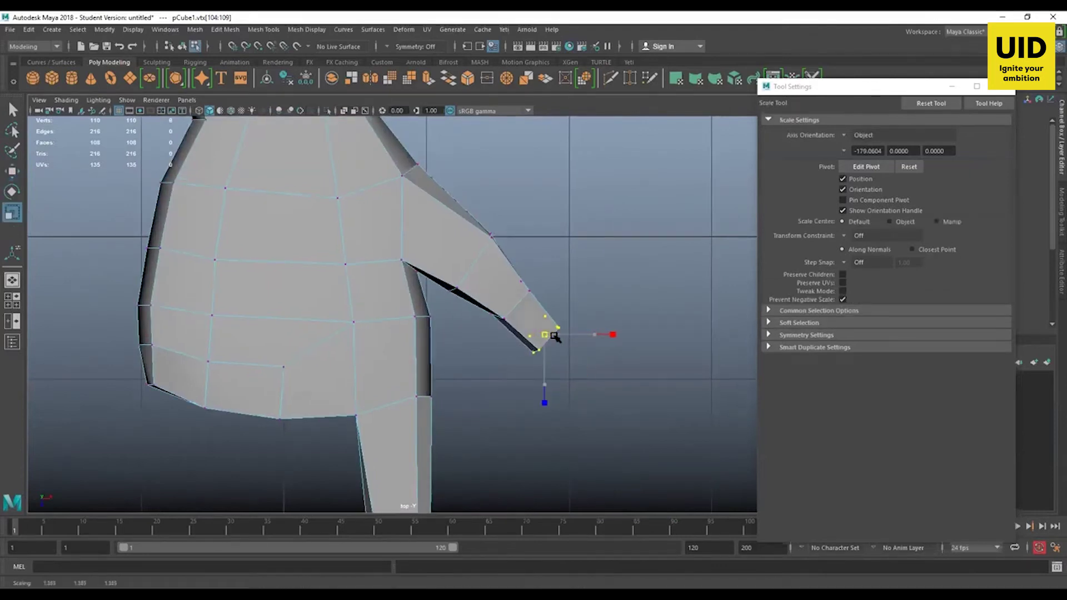
# - Scale up the vertices around the thumb joint behind the tip to about 1.12
pyautogui.press('w')
pyautogui.moveTo(481, 306); pyautogui.dragTo(509, 332)
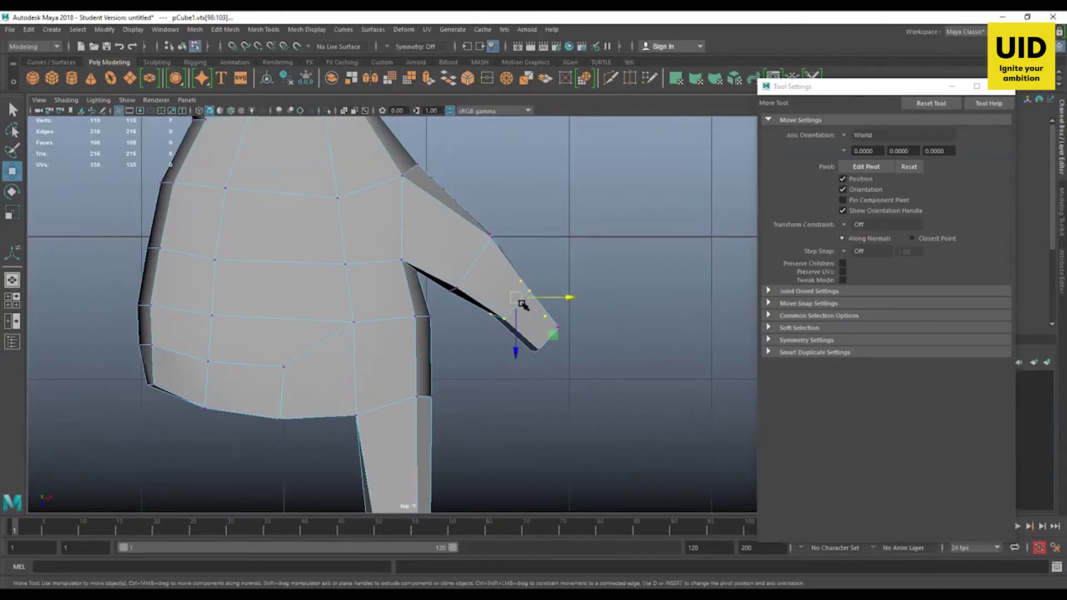
pyautogui.press('r')
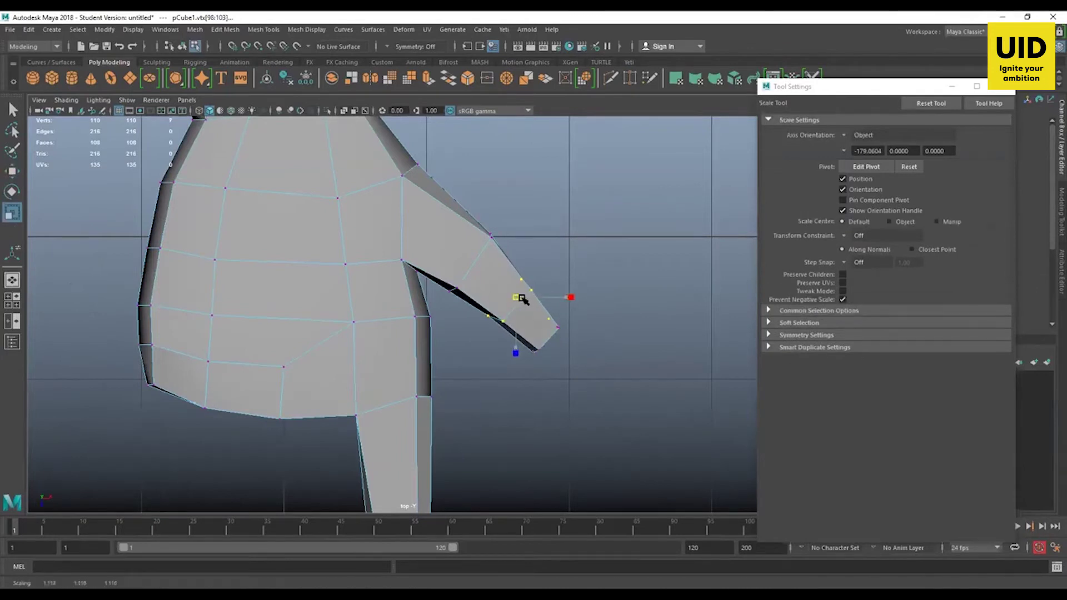
# - Shorten the thumb by moving its three outer vertex rings toward the palm, and the last two rings slightly further
pyautogui.press('w')
pyautogui.moveTo(494, 349); pyautogui.dragTo(439, 375)
pyautogui.moveTo(537, 330); pyautogui.dragTo(515, 311)
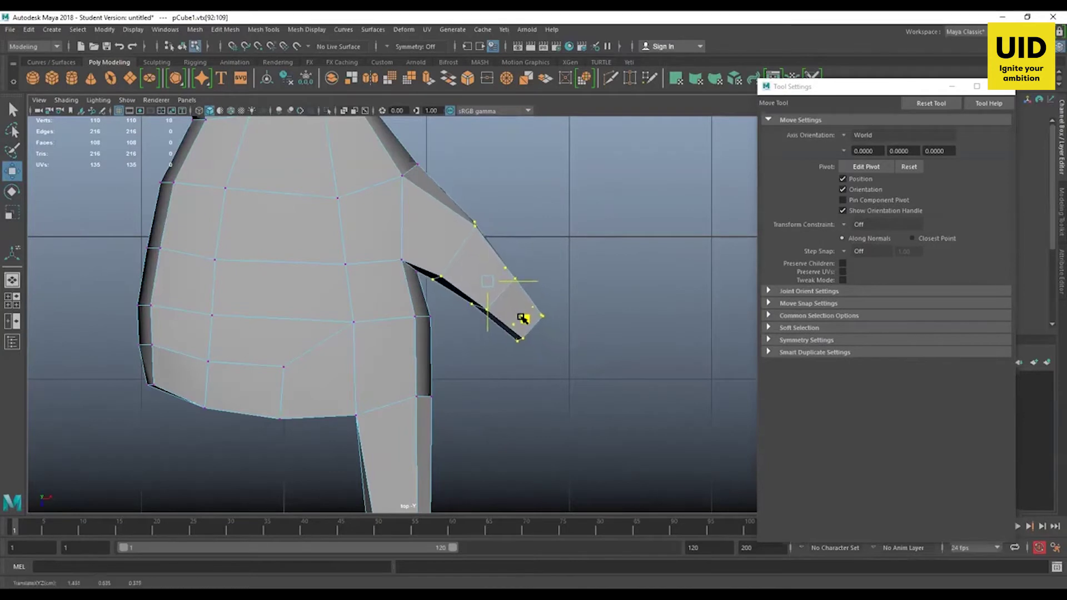
pyautogui.moveTo(583, 253); pyautogui.dragTo(456, 371)
pyautogui.moveTo(506, 300); pyautogui.dragTo(501, 291)
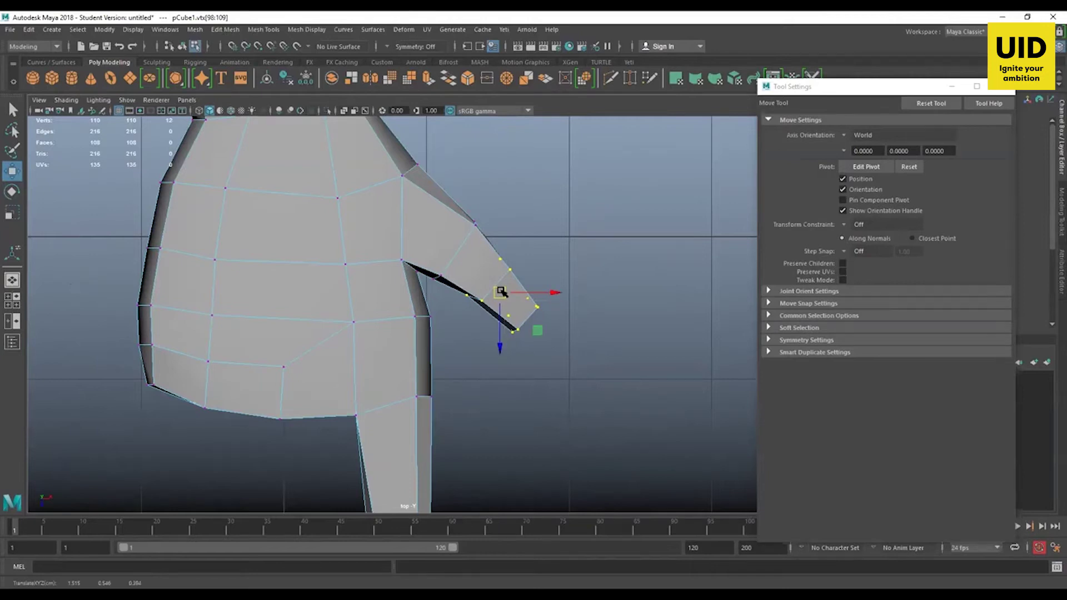
pyautogui.press('space')
pyautogui.moveTo(501, 292); pyautogui.dragTo(505, 458)
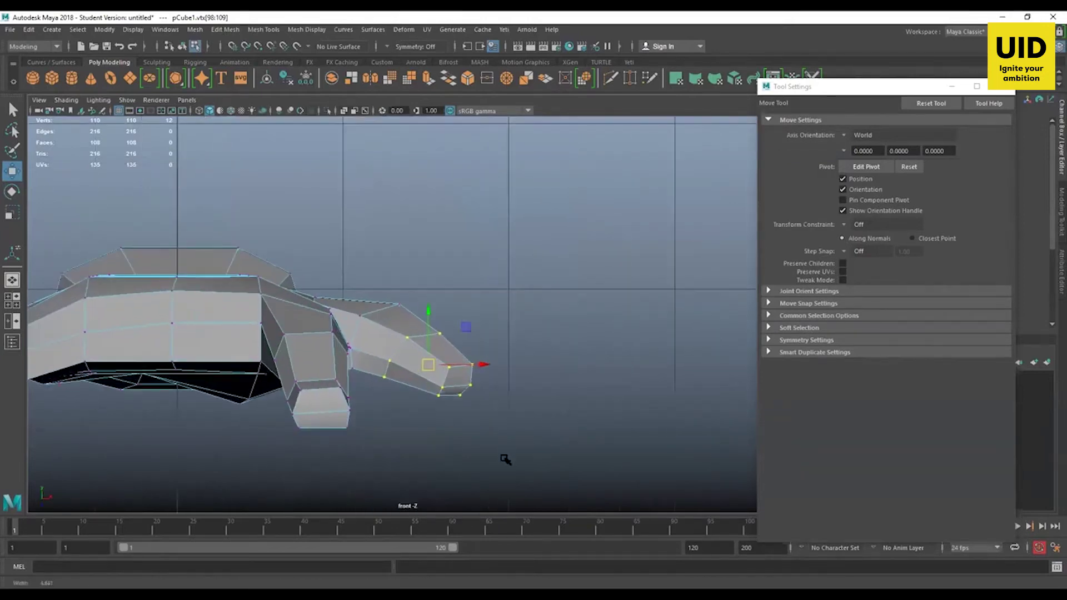
# - Select all vertices of the thumb's outer segments and rotate them downward in the front view
pyautogui.scroll(1, 532, 277)
pyautogui.moveTo(398, 281); pyautogui.dragTo(403, 249, button='right')
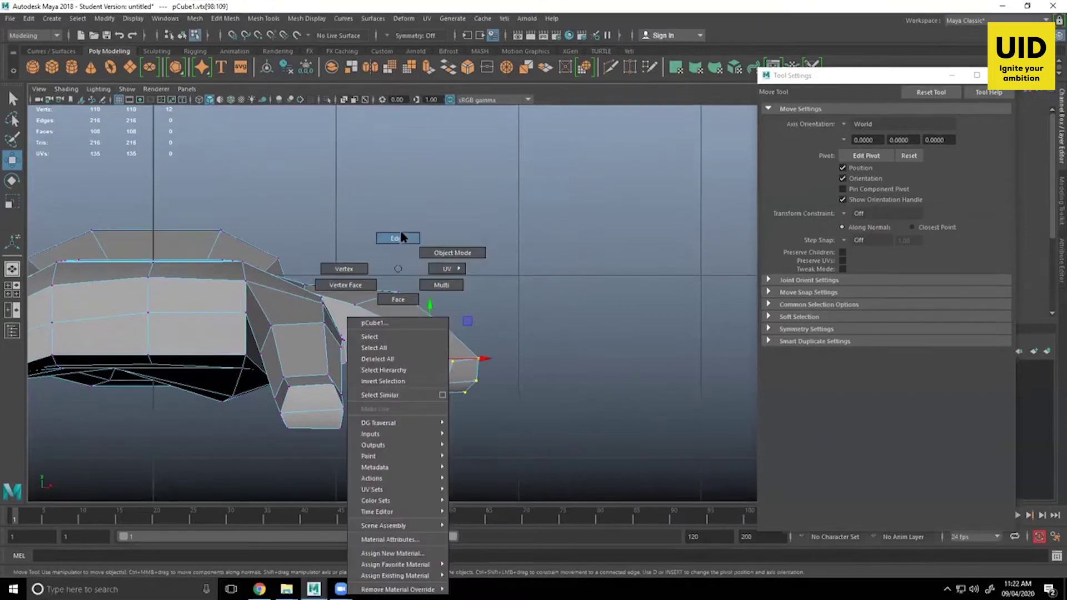
pyautogui.moveTo(402, 299); pyautogui.dragTo(403, 270, button='right')
pyautogui.moveTo(529, 282); pyautogui.dragTo(547, 270, button='right')
pyautogui.moveTo(546, 270); pyautogui.dragTo(364, 423)
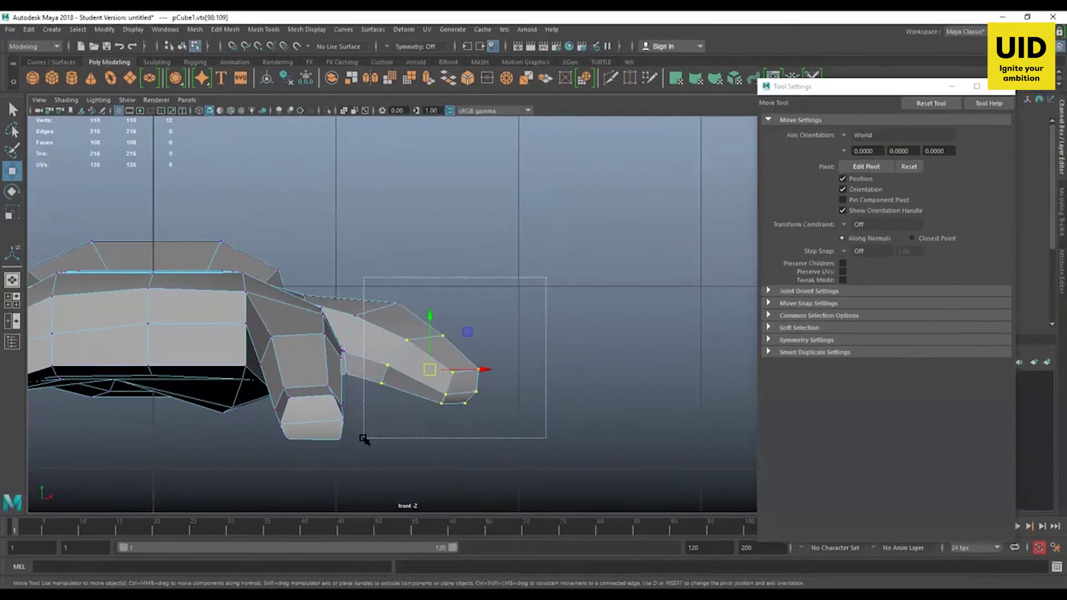
pyautogui.press('space')
pyautogui.press('space')
pyautogui.keyDown('ctrl'); pyautogui.keyDown('shift'); pyautogui.moveTo(501, 208); pyautogui.dragTo(427, 286); pyautogui.keyUp('shift'); pyautogui.keyUp('ctrl')
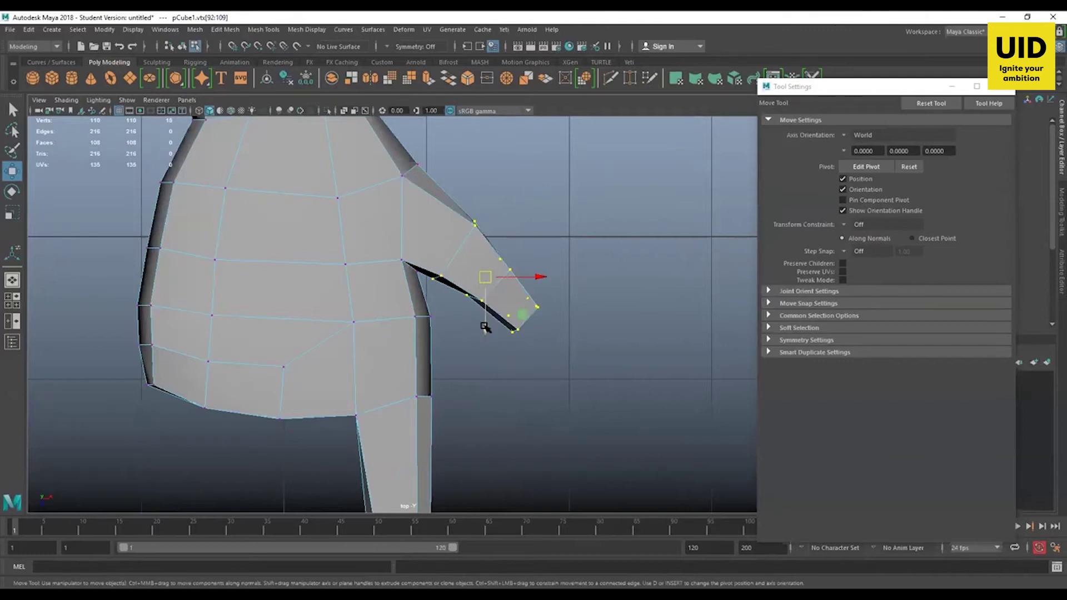
pyautogui.press('space')
pyautogui.press('e')
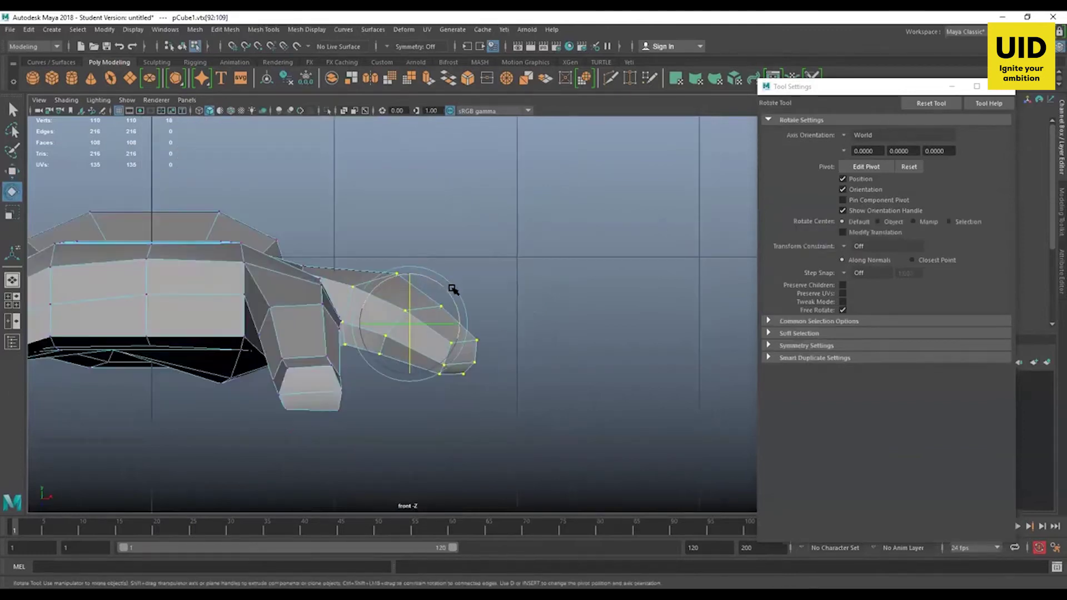
pyautogui.moveTo(452, 289); pyautogui.dragTo(406, 307)
# - Move the thumb's outer vertices toward the palm along X and refine their horizontal placement in the top view
pyautogui.press('w')
pyautogui.moveTo(452, 354); pyautogui.dragTo(444, 348)
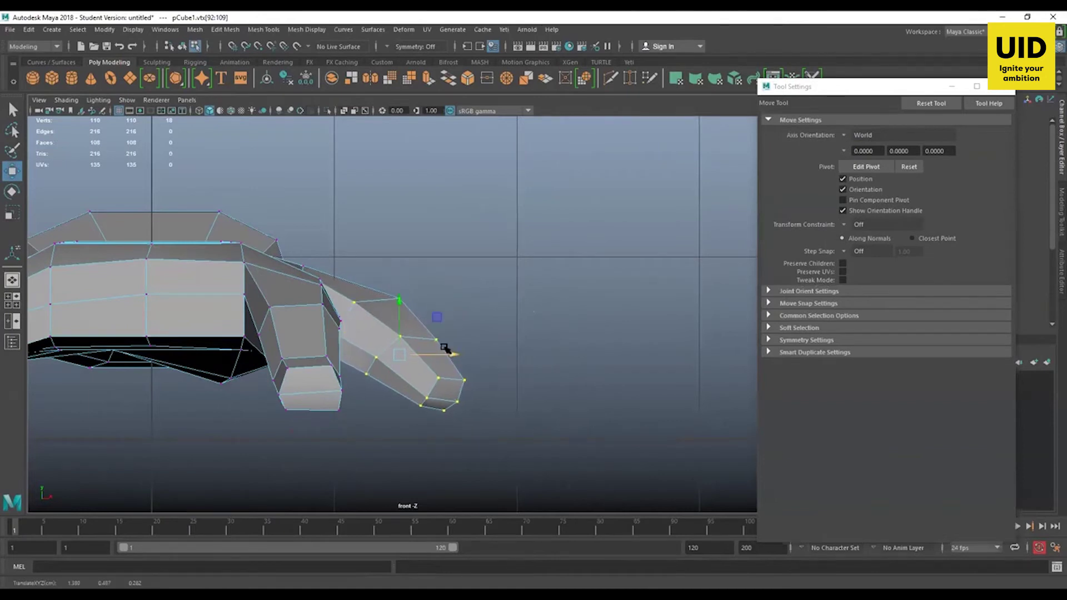
pyautogui.press('space')
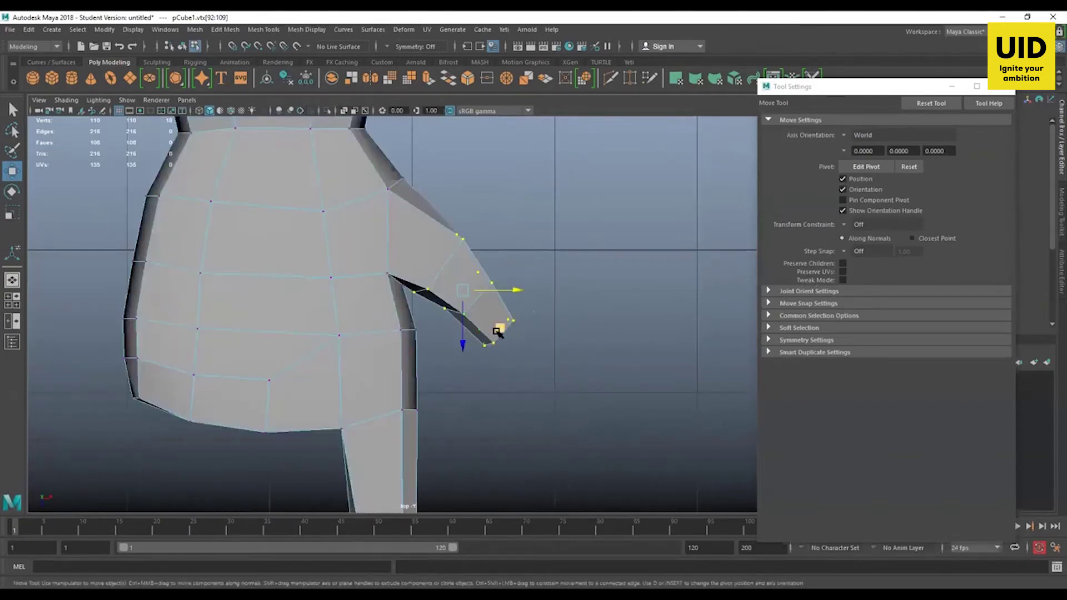
pyautogui.moveTo(499, 329); pyautogui.dragTo(554, 228)
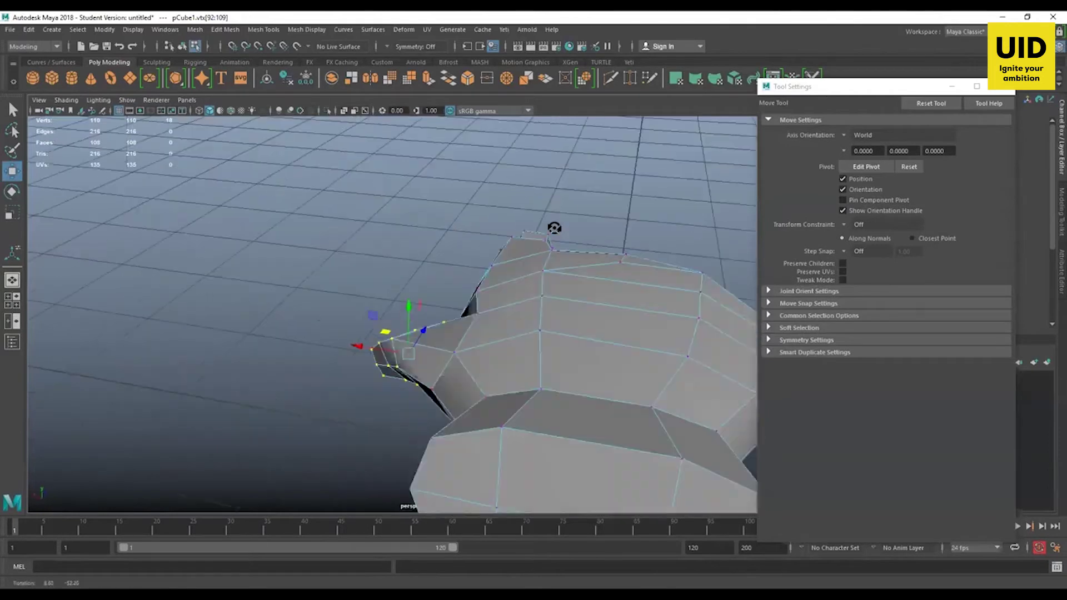
# - Select the vertices of the thumb's tip and outer joint and scale them up slightly
pyautogui.keyDown('alt'); pyautogui.moveTo(658, 222); pyautogui.dragTo(756, 211); pyautogui.keyUp('alt')
pyautogui.keyDown('alt'); pyautogui.moveTo(572, 268); pyautogui.dragTo(684, 232); pyautogui.keyUp('alt')
pyautogui.keyDown('alt'); pyautogui.moveTo(677, 186); pyautogui.dragTo(590, 317); pyautogui.keyUp('alt')
pyautogui.scroll(3, 479, 369)
pyautogui.keyDown('alt'); pyautogui.moveTo(406, 287); pyautogui.dragTo(405, 280); pyautogui.keyUp('alt')
pyautogui.moveTo(404, 281); pyautogui.dragTo(483, 376)
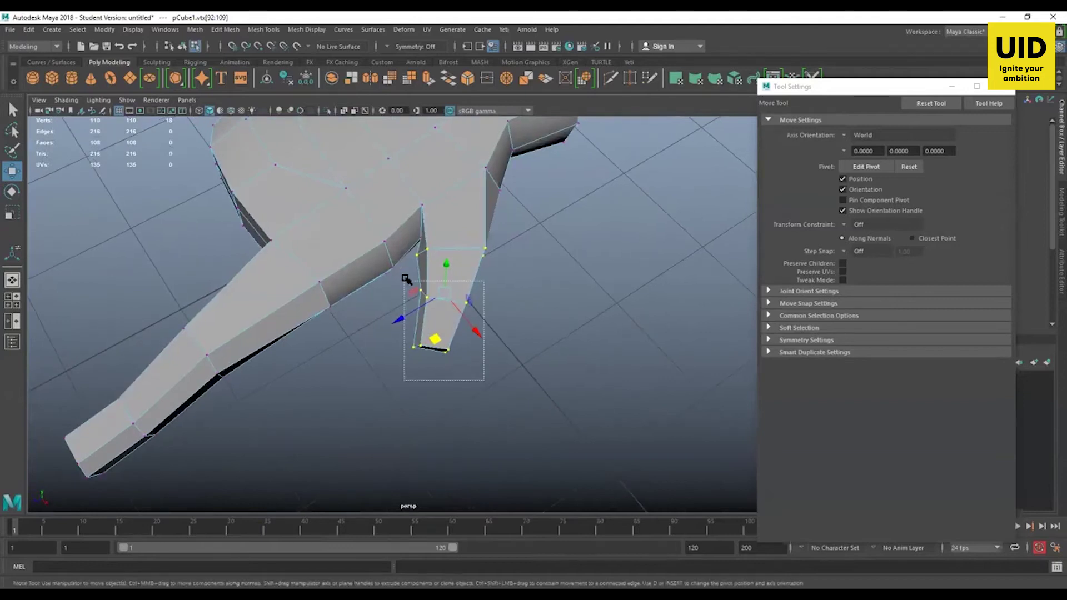
pyautogui.press('r')
pyautogui.moveTo(438, 315); pyautogui.dragTo(446, 316)
pyautogui.click(530, 322)
# - Lower a single vertex on the underside of the thumb's outer joint along the Y axis
pyautogui.keyDown('alt'); pyautogui.moveTo(530, 322); pyautogui.dragTo(489, 348); pyautogui.keyUp('alt')
pyautogui.click(484, 336)
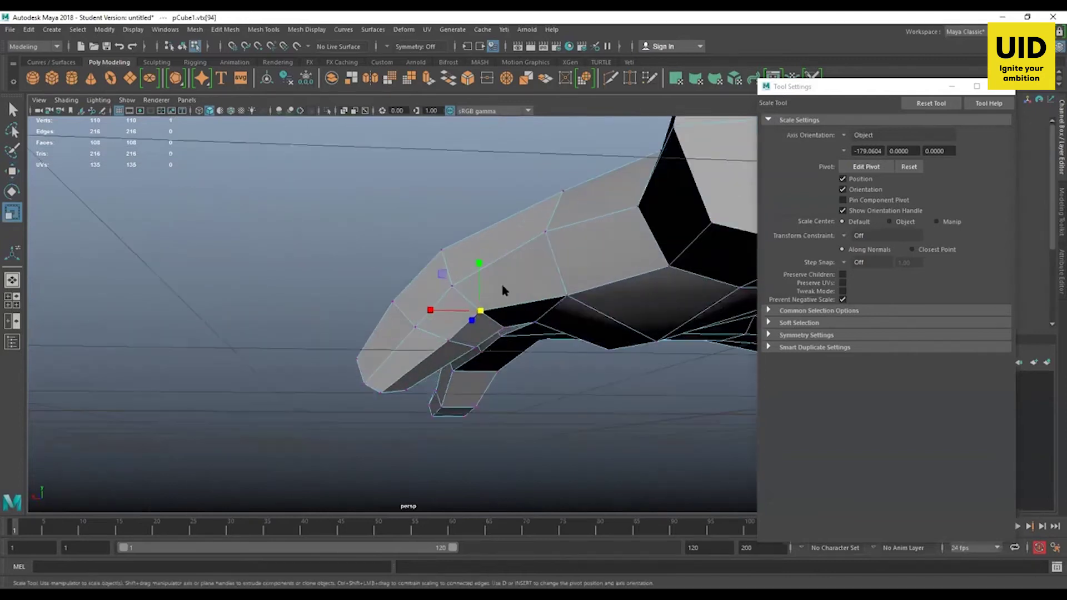
pyautogui.moveTo(501, 281); pyautogui.dragTo(501, 255, button='right')
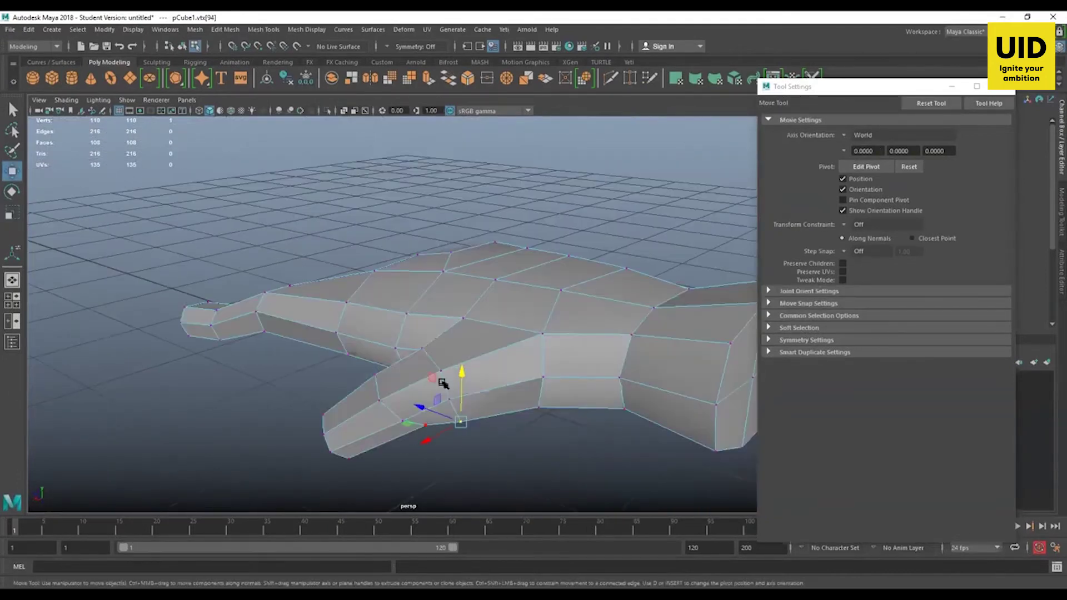
pyautogui.click(426, 425)
pyautogui.moveTo(426, 375); pyautogui.dragTo(429, 396)
pyautogui.keyDown('alt'); pyautogui.moveTo(461, 436); pyautogui.dragTo(523, 396); pyautogui.keyUp('alt')
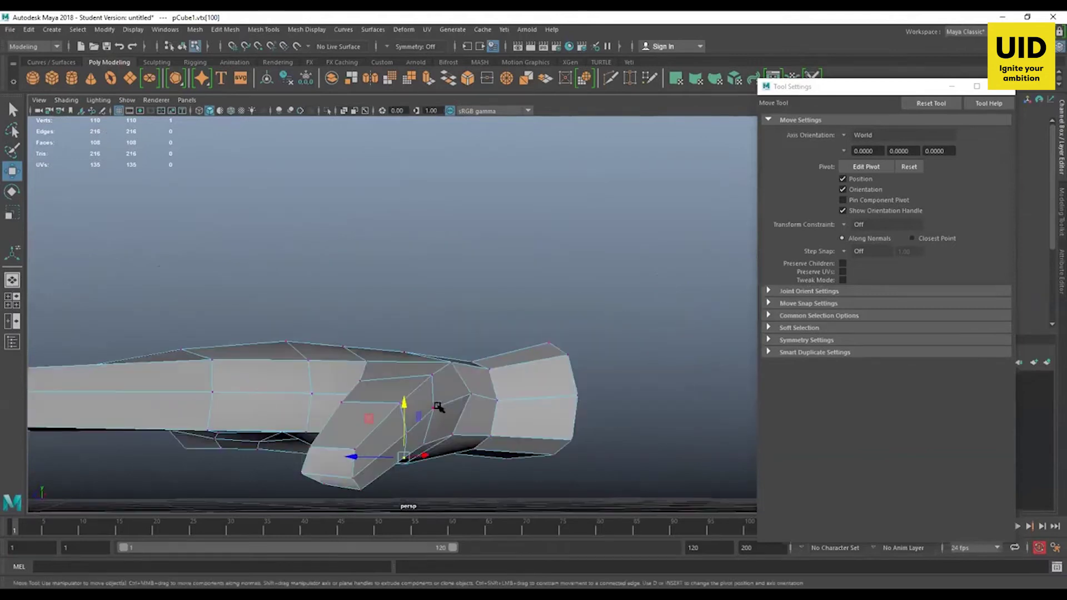
# - Add the neighbouring thumb joint vertex to the selection and shift both vertices along the X axis
pyautogui.keyDown('shift'); pyautogui.click(439, 408); pyautogui.keyUp('shift')
pyautogui.keyDown('alt'); pyautogui.moveTo(451, 449); pyautogui.dragTo(443, 480); pyautogui.keyUp('alt')
pyautogui.moveTo(441, 412); pyautogui.dragTo(414, 405)
pyautogui.keyDown('alt'); pyautogui.moveTo(430, 373); pyautogui.dragTo(222, 338, button='right'); pyautogui.keyUp('alt')
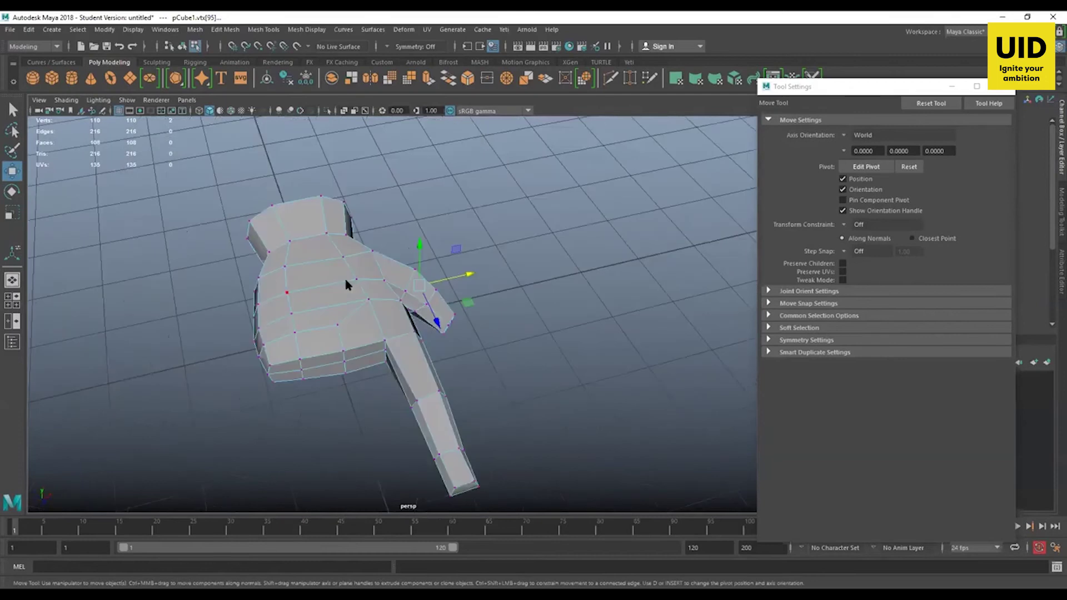
# - Return the hand to object mode and examine its overall shape from several angles
pyautogui.press('F8')
pyautogui.click(569, 272)
pyautogui.keyDown('alt'); pyautogui.moveTo(569, 273); pyautogui.dragTo(478, 374, button='right'); pyautogui.keyUp('alt')
pyautogui.keyDown('alt'); pyautogui.moveTo(478, 374); pyautogui.dragTo(407, 316); pyautogui.keyUp('alt')
pyautogui.click(387, 324)
pyautogui.keyDown('alt'); pyautogui.moveTo(387, 324); pyautogui.dragTo(426, 422, button='right'); pyautogui.keyUp('alt')
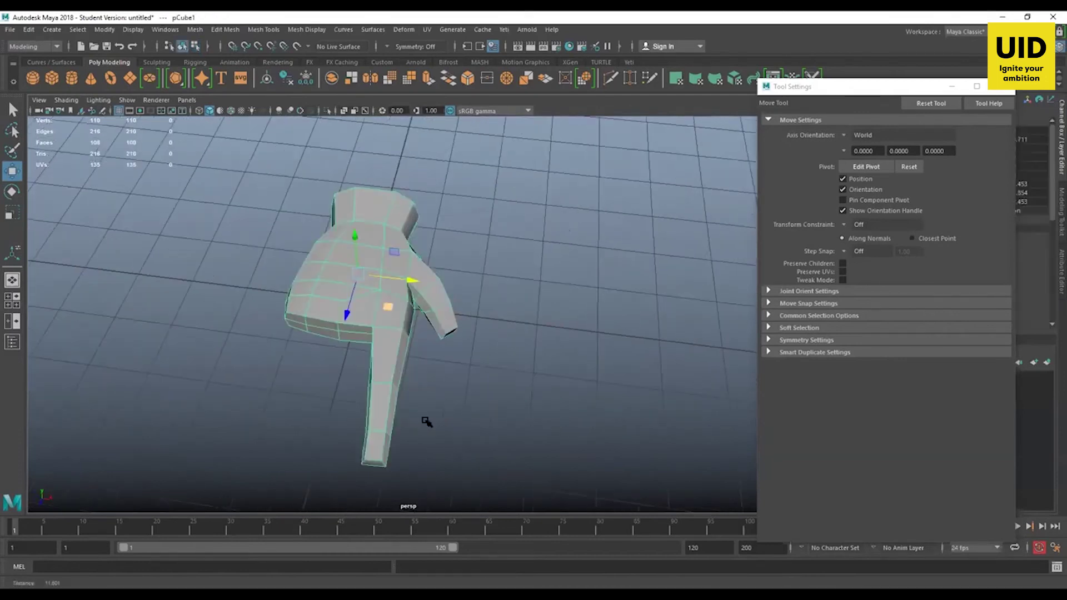
pyautogui.keyDown('alt'); pyautogui.moveTo(457, 351); pyautogui.dragTo(407, 292); pyautogui.keyUp('alt')
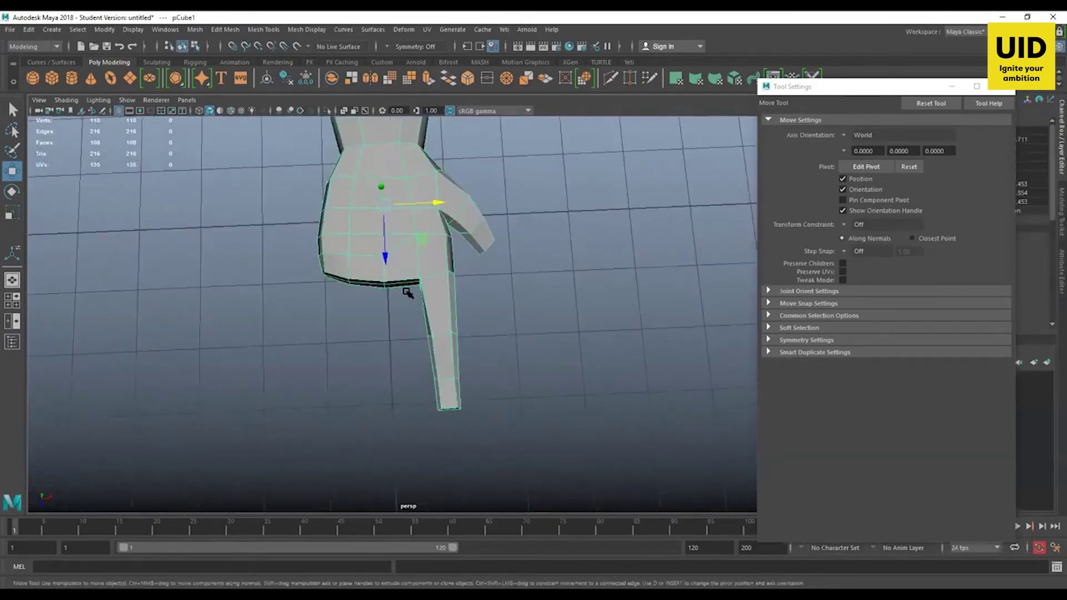
pyautogui.keyDown('alt'); pyautogui.moveTo(457, 325); pyautogui.dragTo(452, 280); pyautogui.keyUp('alt')
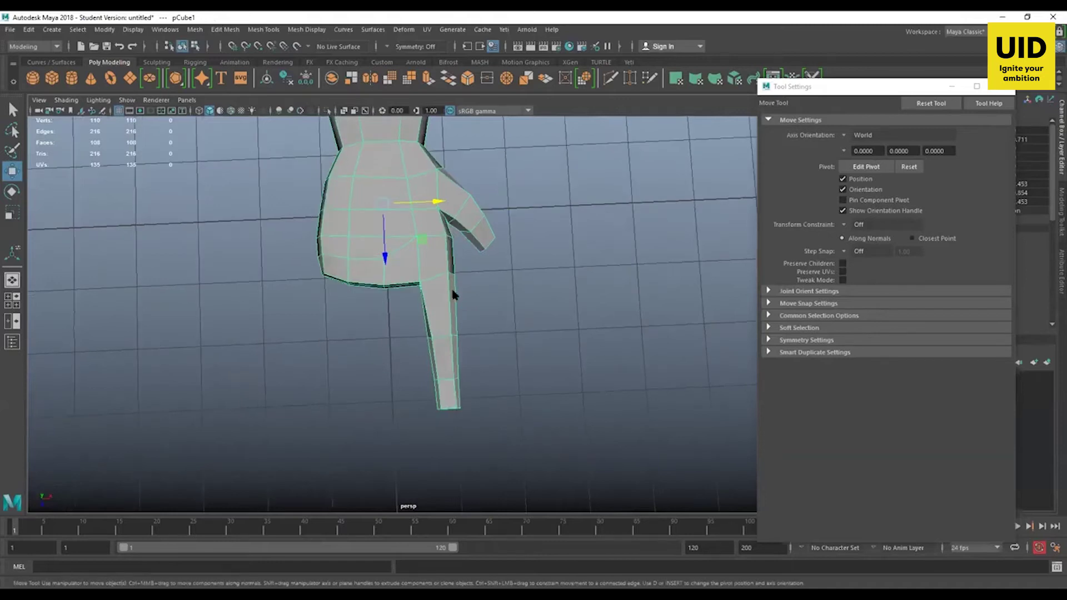
# - Detach all faces of the finger from the palm and separate the mesh into individual objects
pyautogui.press('F11')
pyautogui.keyDown('alt'); pyautogui.moveTo(432, 409); pyautogui.dragTo(428, 432, button='middle'); pyautogui.keyUp('alt')
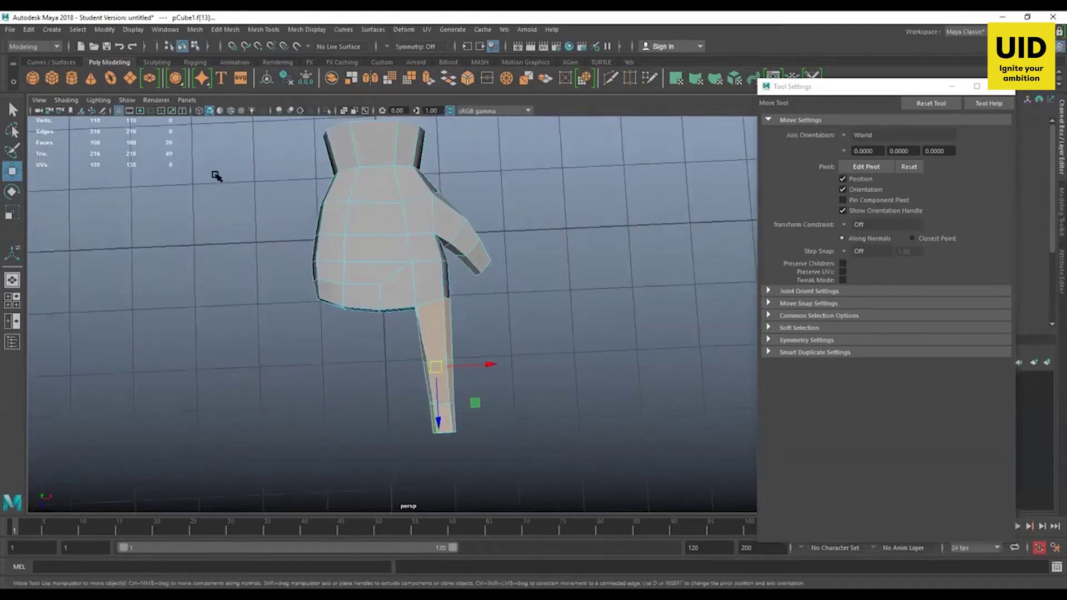
pyautogui.click(225, 30)
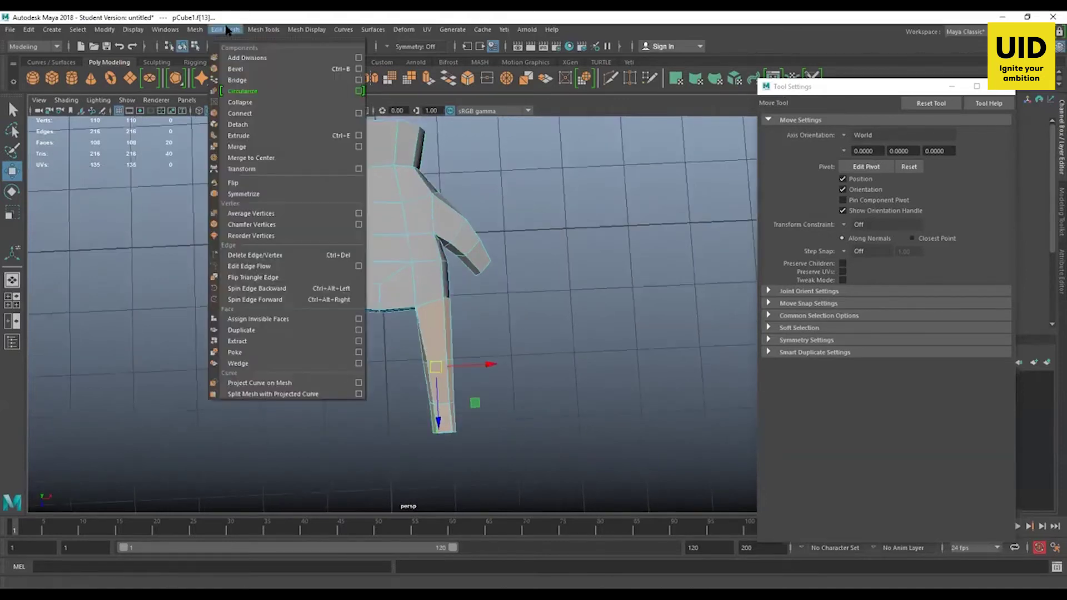
pyautogui.click(239, 124)
pyautogui.click(194, 29)
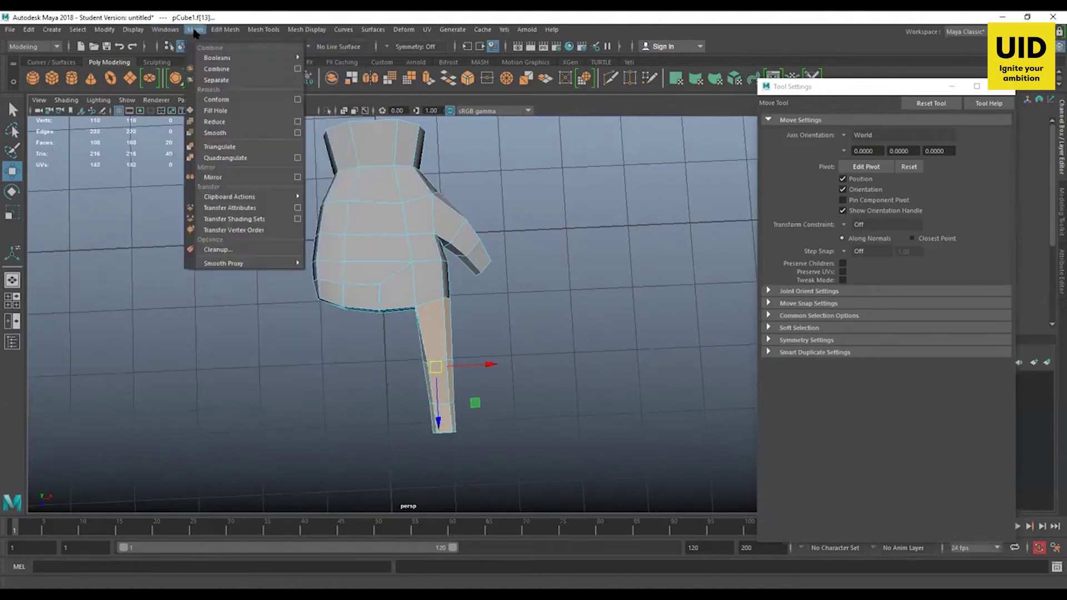
pyautogui.click(219, 83)
# - Select the separated finger and center its pivot
pyautogui.click(440, 338)
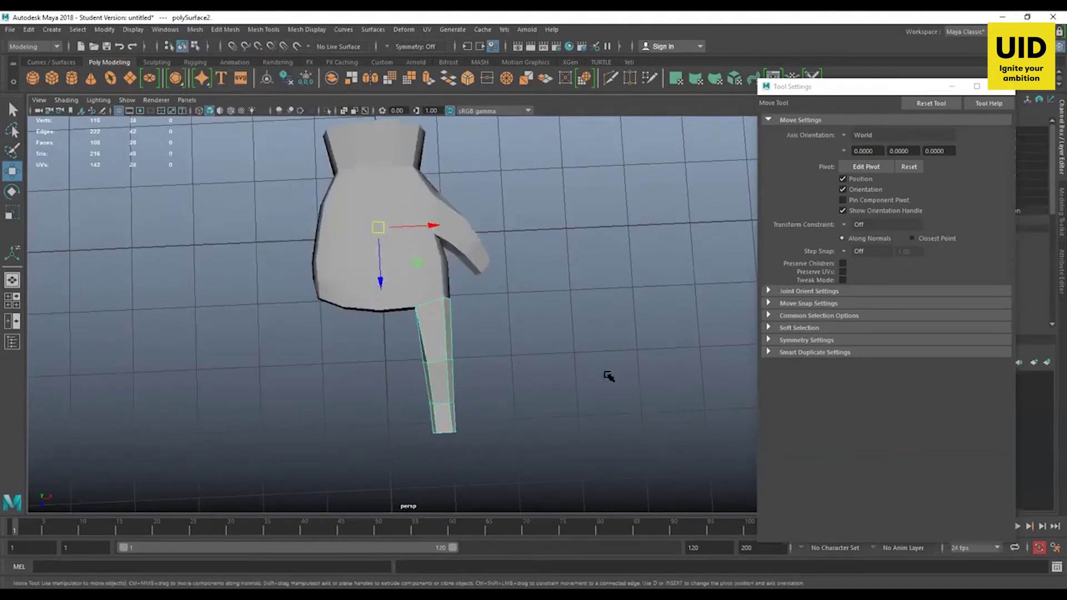
pyautogui.click(608, 374)
pyautogui.click(438, 345)
pyautogui.keyDown('alt'); pyautogui.moveTo(474, 324); pyautogui.dragTo(497, 286, button='middle'); pyautogui.keyUp('alt')
pyautogui.scroll(1, 496, 286)
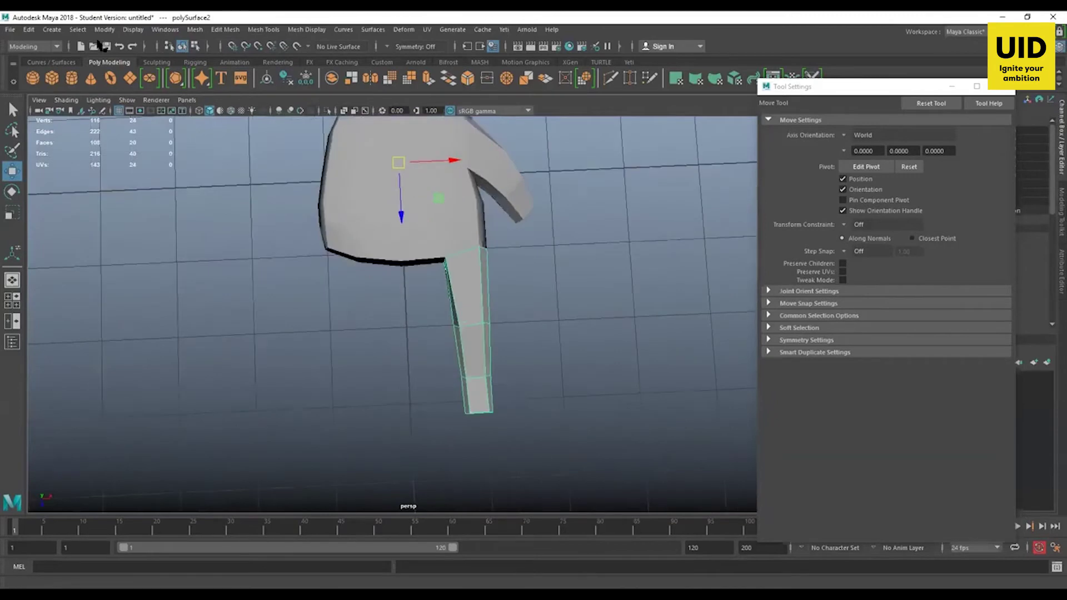
pyautogui.click(104, 30)
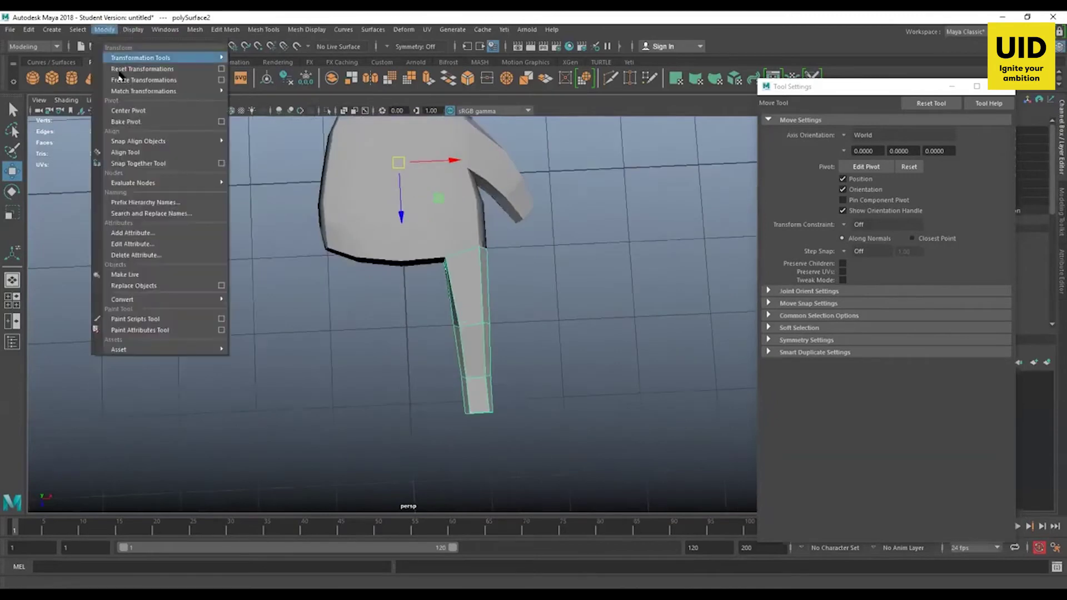
pyautogui.click(124, 113)
# - Duplicate the finger and place the copy beside it at the front edge of the palm
pyautogui.keyDown('alt'); pyautogui.moveTo(542, 263); pyautogui.dragTo(535, 318, button='middle'); pyautogui.keyUp('alt')
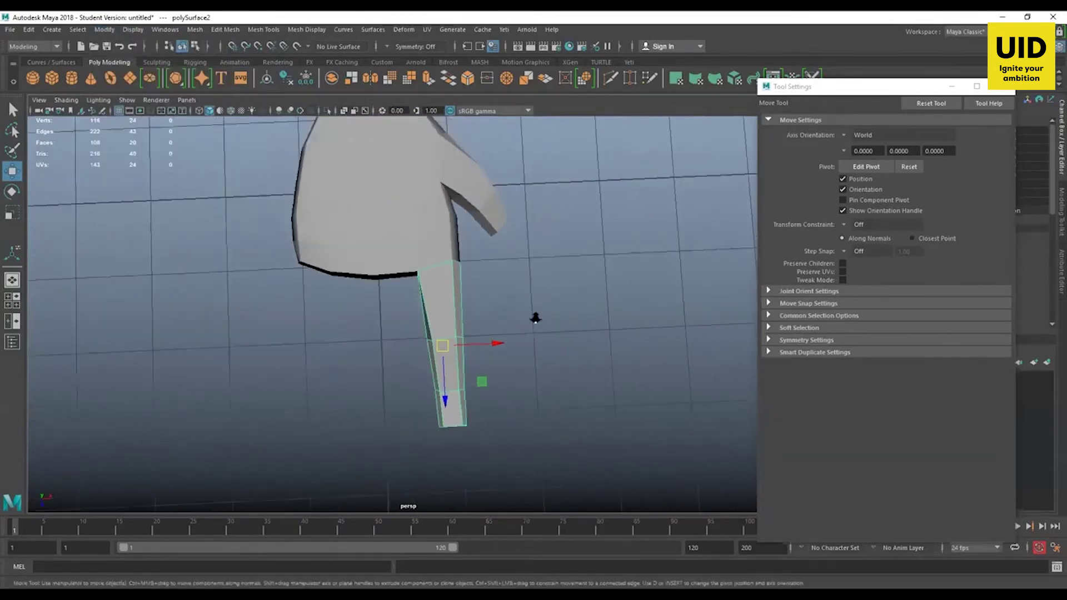
pyautogui.keyDown('alt'); pyautogui.moveTo(536, 318); pyautogui.dragTo(543, 310); pyautogui.keyUp('alt')
pyautogui.hotkey('ctrl', 'd')
pyautogui.moveTo(507, 350); pyautogui.dragTo(456, 356)
pyautogui.moveTo(402, 388)
pyautogui.mouseDown()
pyautogui.moveTo(400, 411)
pyautogui.moveTo(393, 404)
pyautogui.mouseUp()
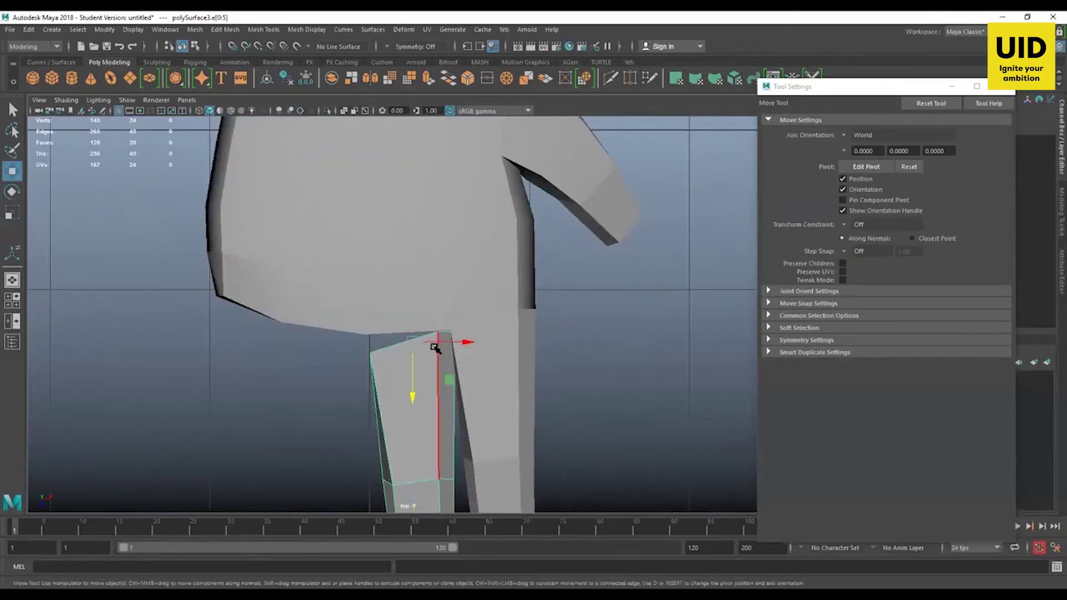
# - Flatten the edge loop at the base of the duplicated finger by scaling it down along Z
pyautogui.press('r')
pyautogui.moveTo(412, 393); pyautogui.dragTo(408, 344)
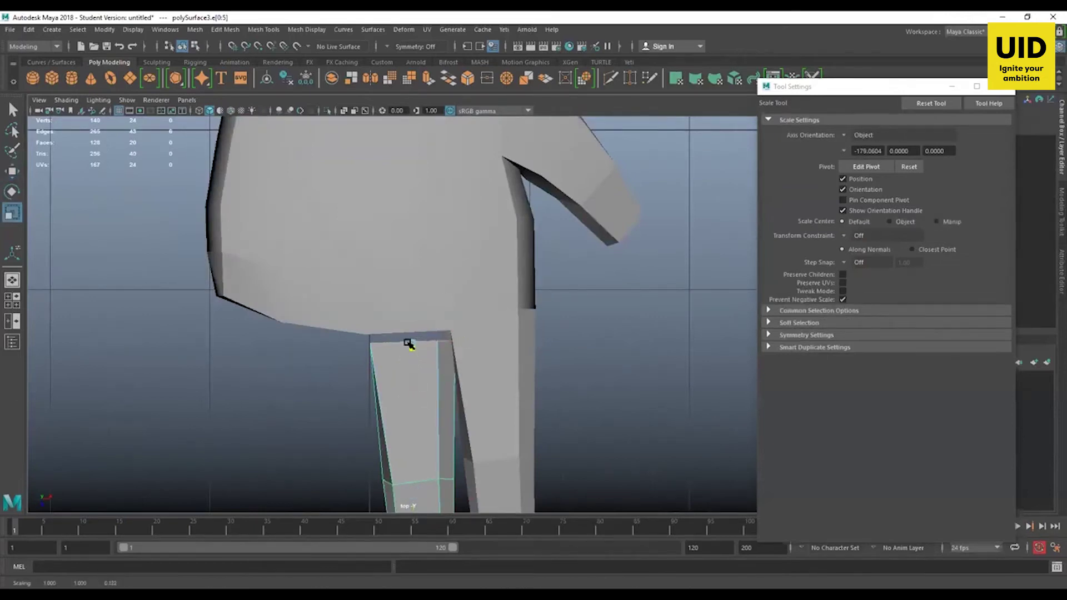
pyautogui.press('w')
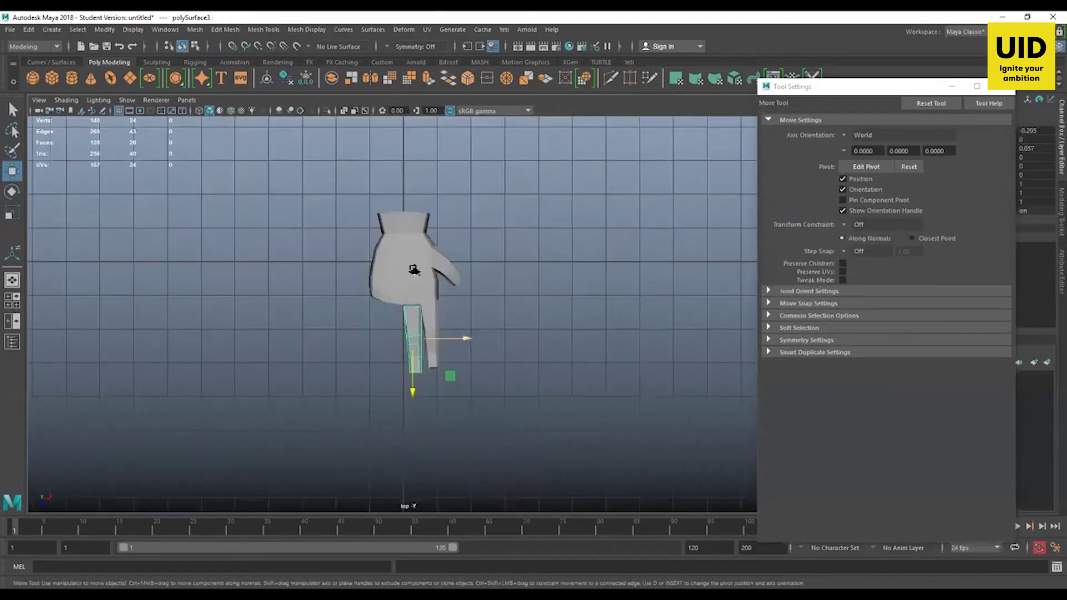
# - Scale the duplicated finger uniformly to about 1.059 and shift it along X away from the first finger
pyautogui.scroll(4, 421, 263)
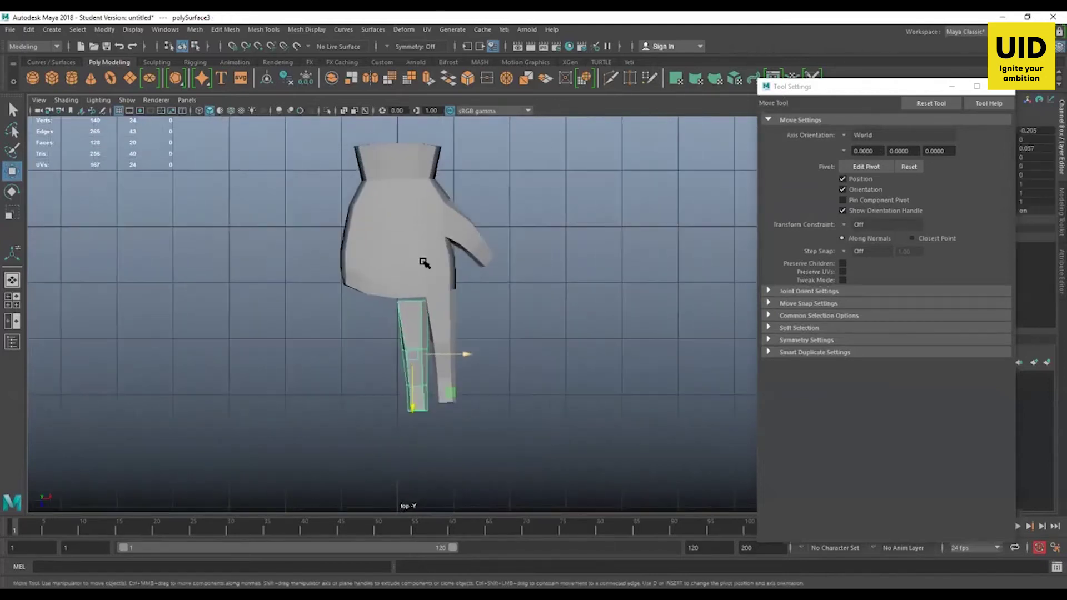
pyautogui.scroll(3, 459, 295)
pyautogui.press('r')
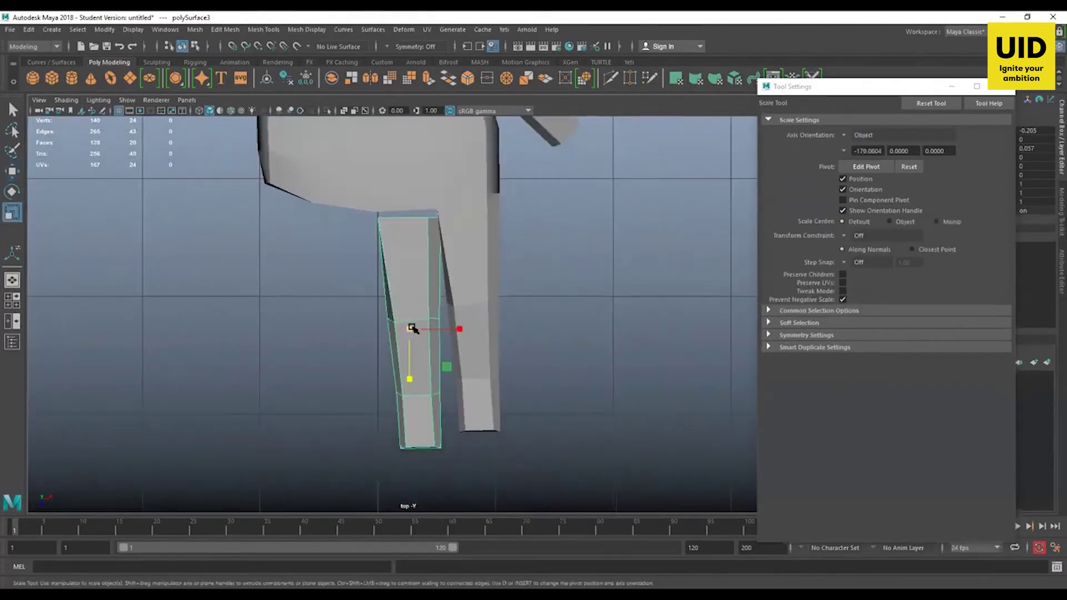
pyautogui.moveTo(416, 328); pyautogui.dragTo(451, 334)
pyautogui.press('w')
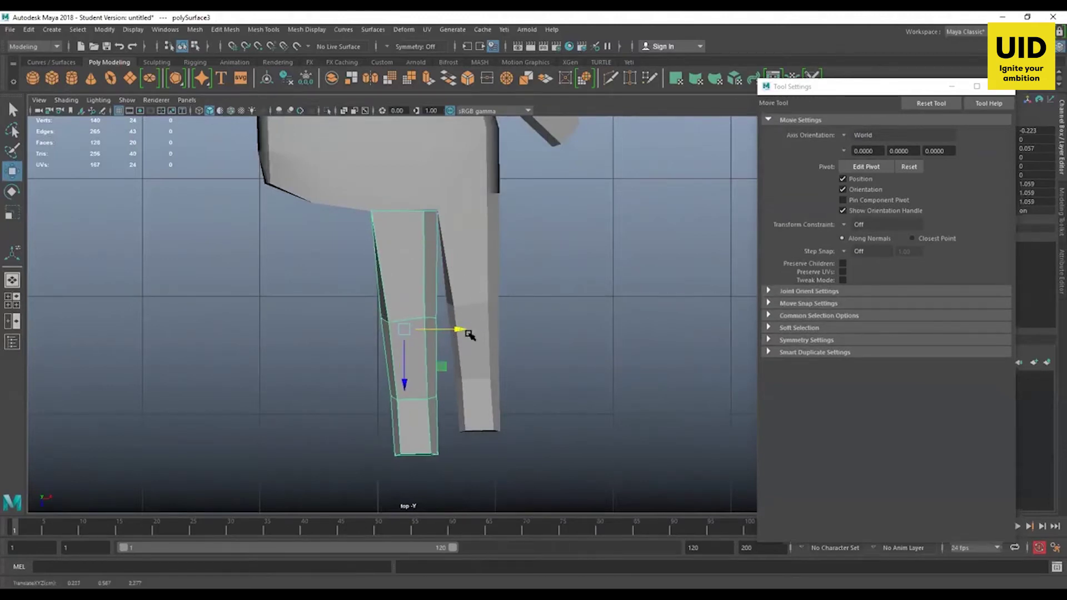
pyautogui.keyDown('alt'); pyautogui.moveTo(425, 339); pyautogui.dragTo(433, 326, button='middle'); pyautogui.keyUp('alt')
# - Lengthen the second finger to a Z scale of 1.07 and adjust its Z position against the palm
pyautogui.press('r')
pyautogui.moveTo(414, 367); pyautogui.dragTo(414, 368, button='middle')
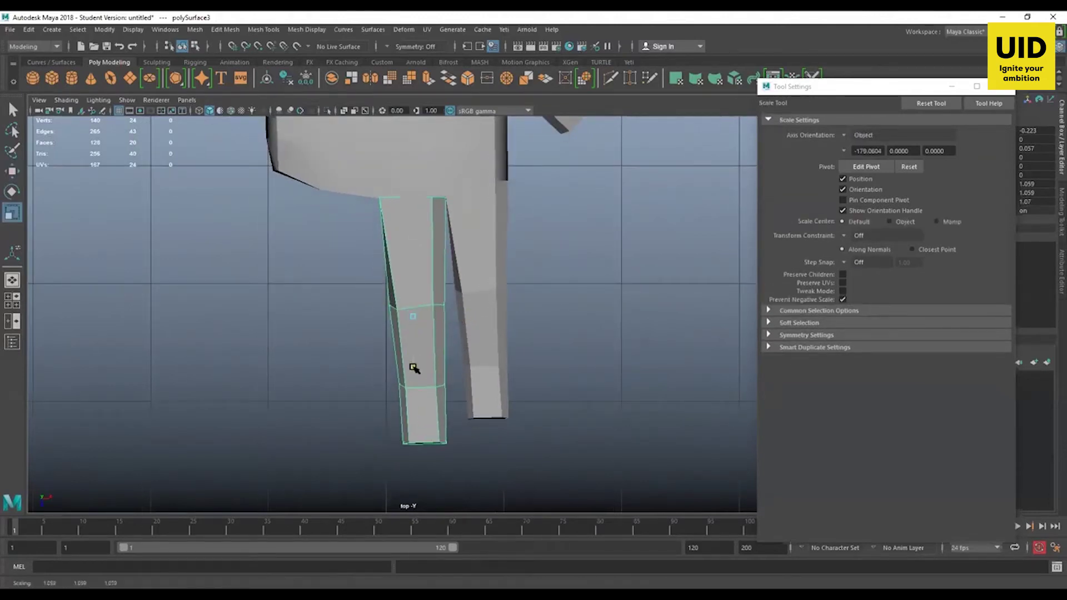
pyautogui.moveTo(413, 367); pyautogui.dragTo(413, 368)
pyautogui.press('w')
pyautogui.keyDown('alt'); pyautogui.moveTo(421, 309); pyautogui.dragTo(423, 311, button='middle'); pyautogui.keyUp('alt')
pyautogui.moveTo(414, 354); pyautogui.dragTo(414, 356)
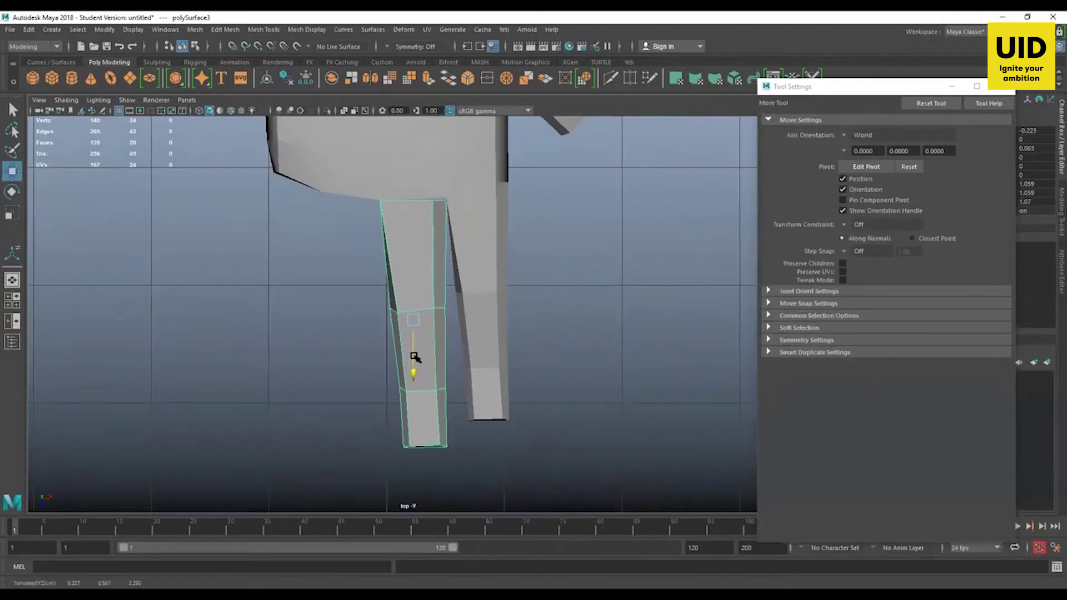
pyautogui.moveTo(414, 356); pyautogui.dragTo(414, 360, button='middle')
# - Adjust the second finger's height slightly along the Y axis in the perspective view
pyautogui.press('space')
pyautogui.press('space')
pyautogui.keyDown('alt'); pyautogui.moveTo(584, 225); pyautogui.dragTo(608, 214); pyautogui.keyUp('alt')
pyautogui.keyDown('alt'); pyautogui.moveTo(439, 239); pyautogui.dragTo(529, 381); pyautogui.keyUp('alt')
pyautogui.scroll(5, 425, 225)
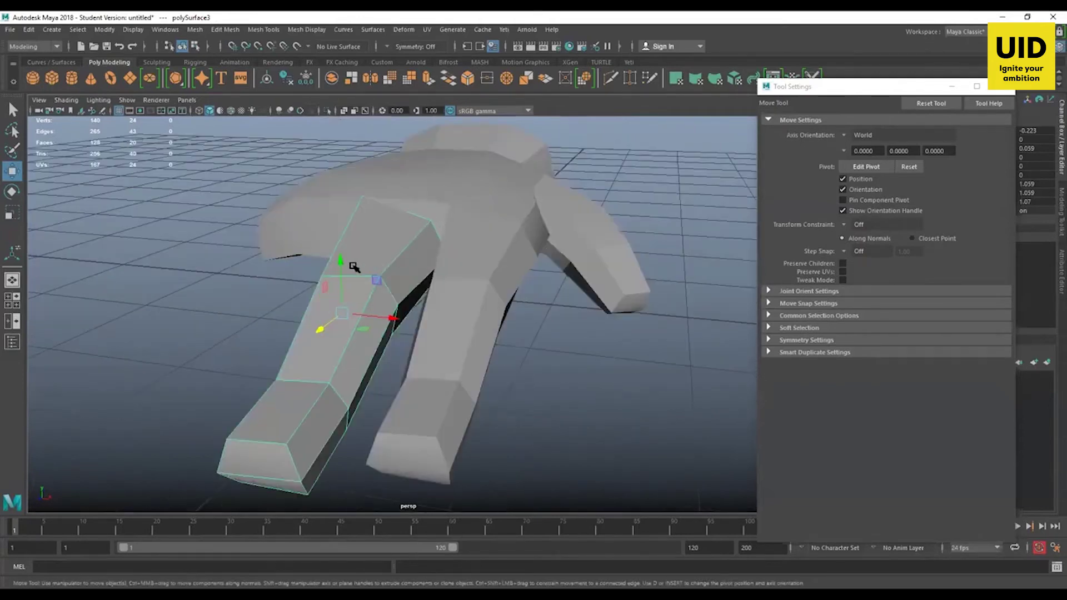
pyautogui.moveTo(340, 262)
pyautogui.mouseDown()
pyautogui.moveTo(342, 271)
pyautogui.moveTo(343, 260)
pyautogui.mouseUp()
# - Duplicate the first finger, place the copy beyond the second finger, and lengthen it to a Z scale of about 1.104
pyautogui.keyDown('alt'); pyautogui.moveTo(406, 307); pyautogui.dragTo(478, 372); pyautogui.keyUp('alt')
pyautogui.click(427, 365)
pyautogui.keyDown('alt'); pyautogui.moveTo(477, 371); pyautogui.dragTo(481, 380, button='right'); pyautogui.keyUp('alt')
pyautogui.hotkey('ctrl', 'd')
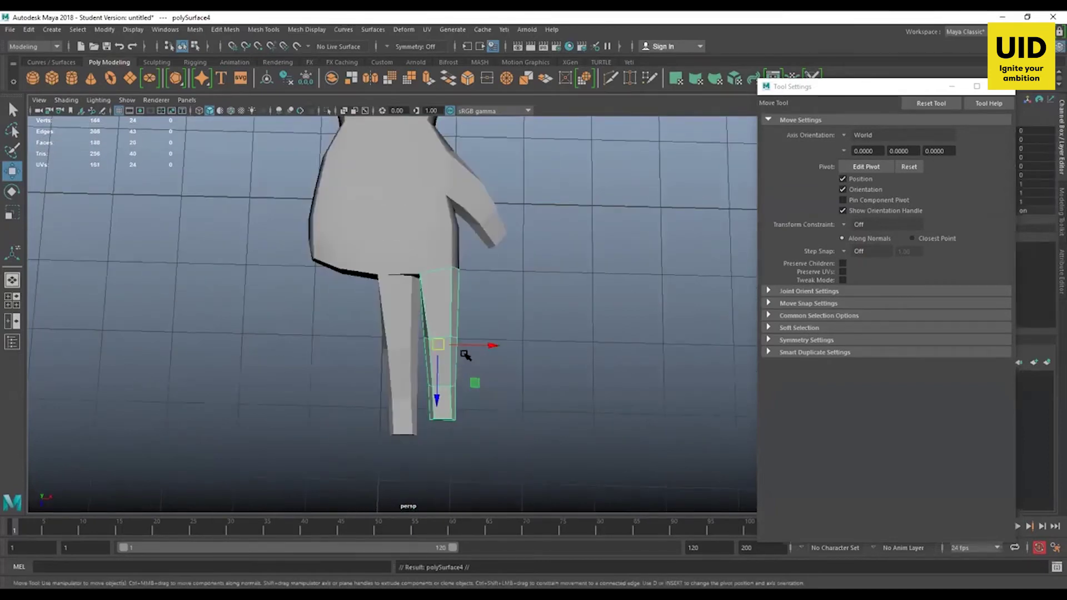
pyautogui.moveTo(477, 345); pyautogui.dragTo(392, 405)
pyautogui.press('r')
pyautogui.press('w')
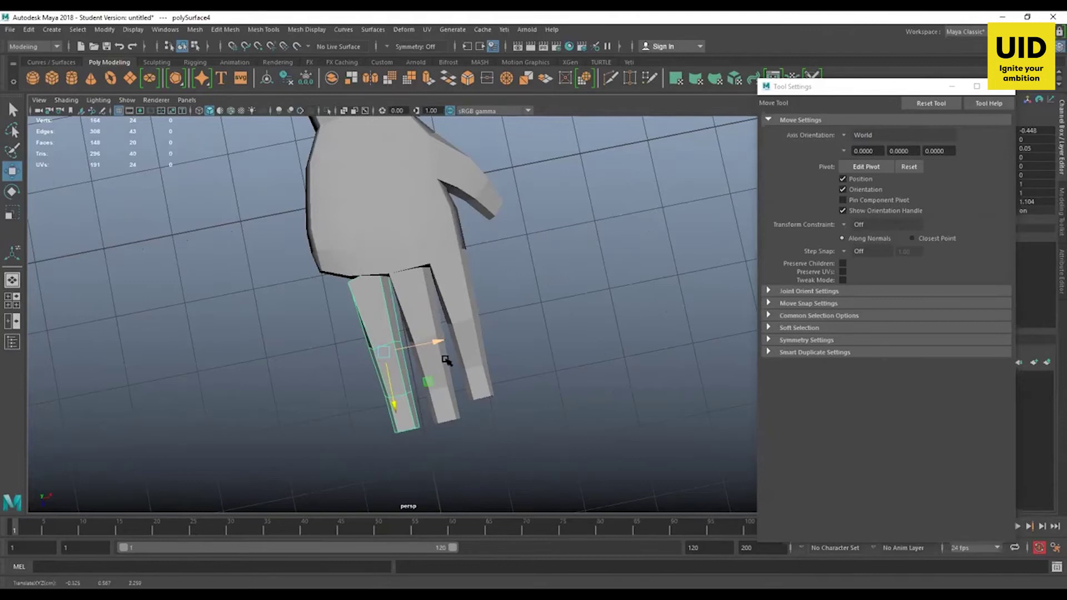
# - Rotate the third finger about -6.36 degrees around Y in the top view and adjust its X position to about -0.462
pyautogui.press('space')
pyautogui.press('e')
pyautogui.moveTo(415, 359); pyautogui.dragTo(412, 376)
pyautogui.press('w')
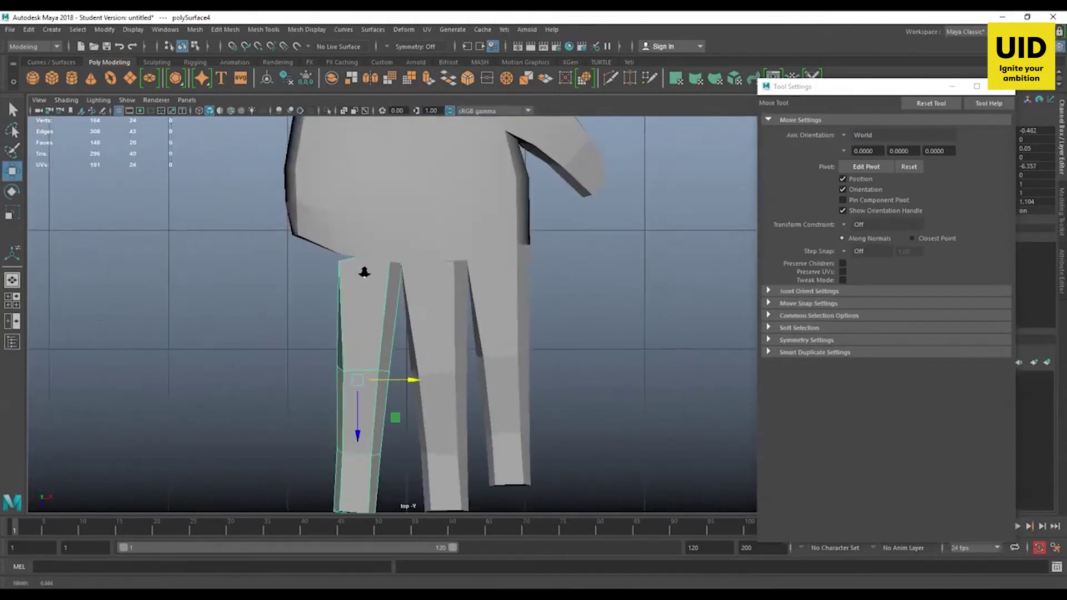
# - Flatten the third finger's base edge loop along its length and shift it slightly along Z to meet the palm
pyautogui.scroll(1, 364, 272)
pyautogui.doubleClick(350, 259)
pyautogui.press('r')
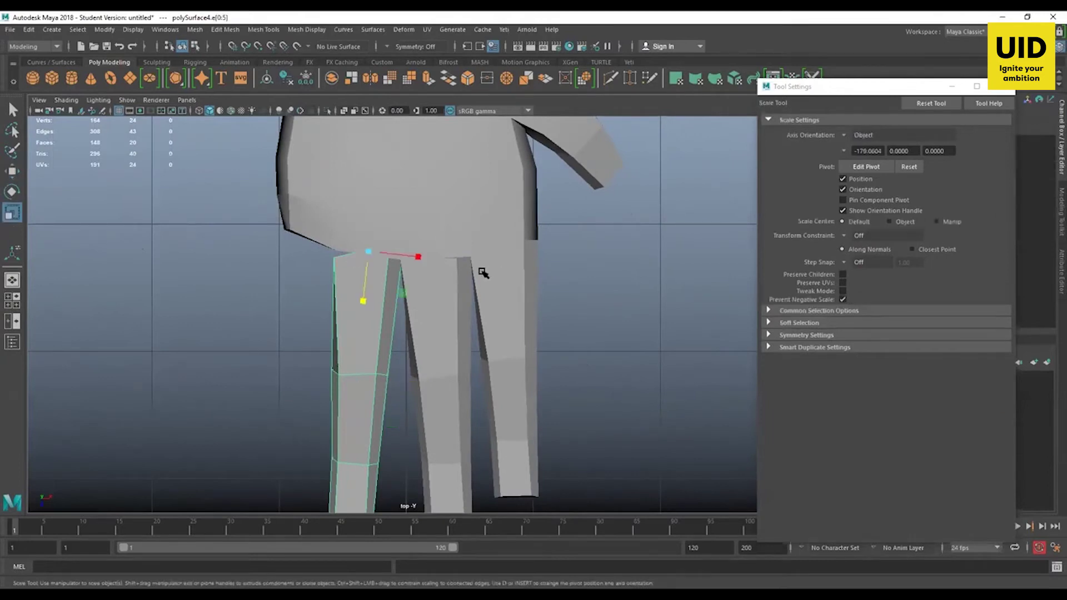
pyautogui.moveTo(364, 303); pyautogui.dragTo(356, 250)
pyautogui.press('w')
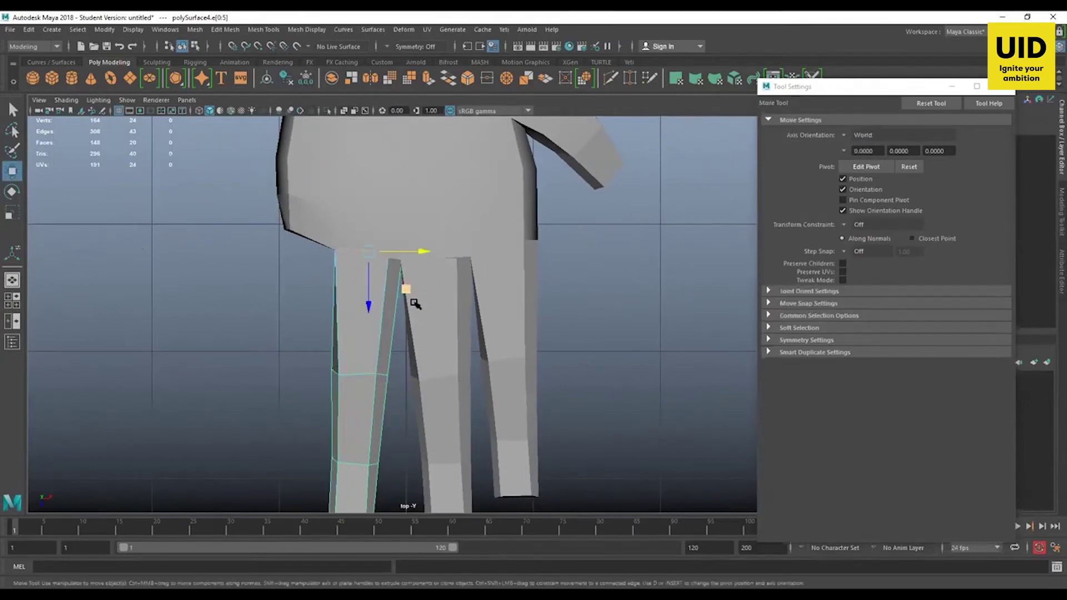
pyautogui.moveTo(369, 303); pyautogui.dragTo(370, 306)
pyautogui.keyDown('alt'); pyautogui.moveTo(431, 267); pyautogui.dragTo(433, 239, button='middle'); pyautogui.keyUp('alt')
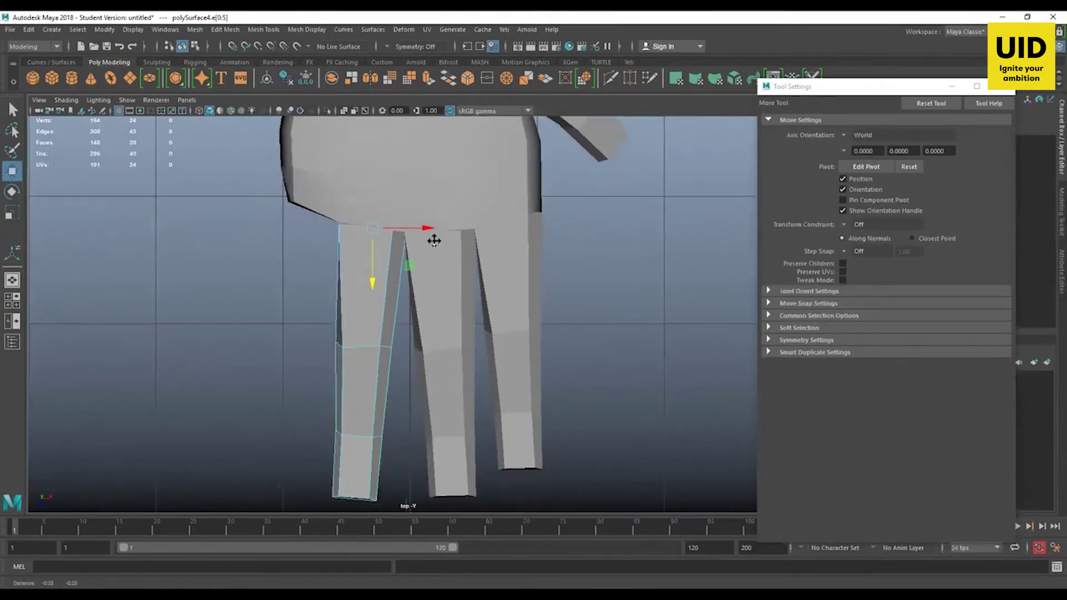
# - Lengthen the second finger by moving its two tip-side vertex rows, plus the row above them, outward along Z, and return to object mode
pyautogui.keyDown('alt'); pyautogui.moveTo(478, 316); pyautogui.dragTo(436, 332, button='right'); pyautogui.keyUp('alt')
pyautogui.click(435, 332)
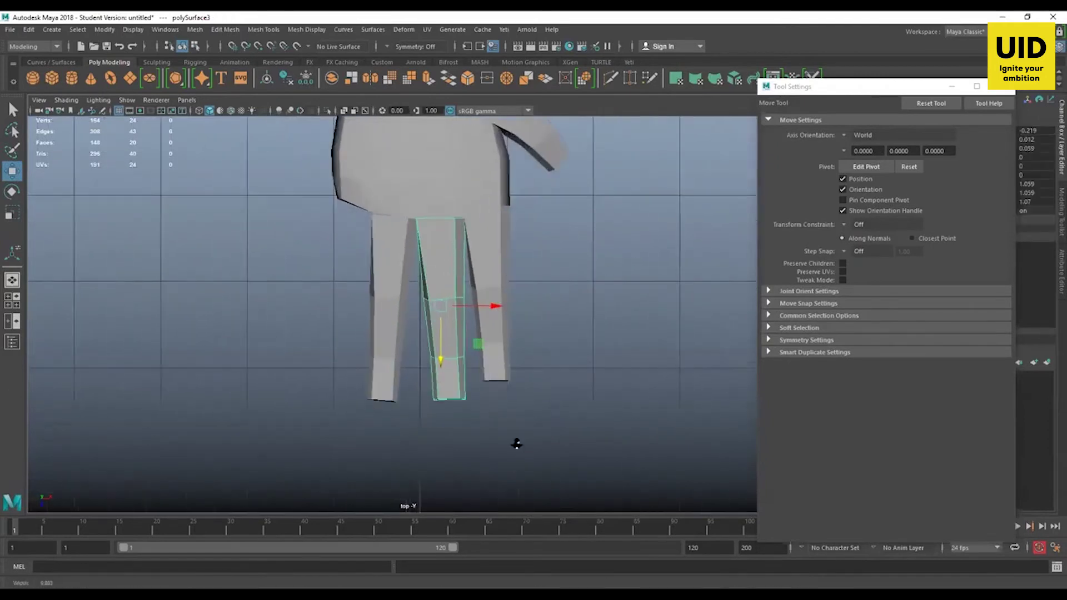
pyautogui.scroll(3, 451, 279)
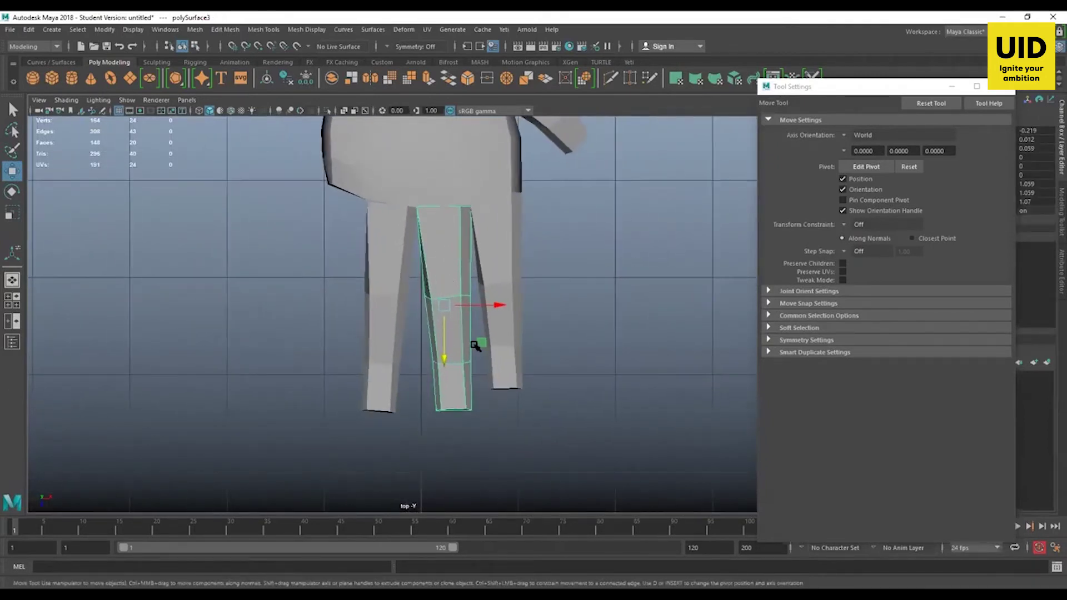
pyautogui.press('F9')
pyautogui.moveTo(480, 344); pyautogui.dragTo(436, 425)
pyautogui.press('r')
pyautogui.moveTo(453, 385); pyautogui.dragTo(453, 418)
pyautogui.press('w')
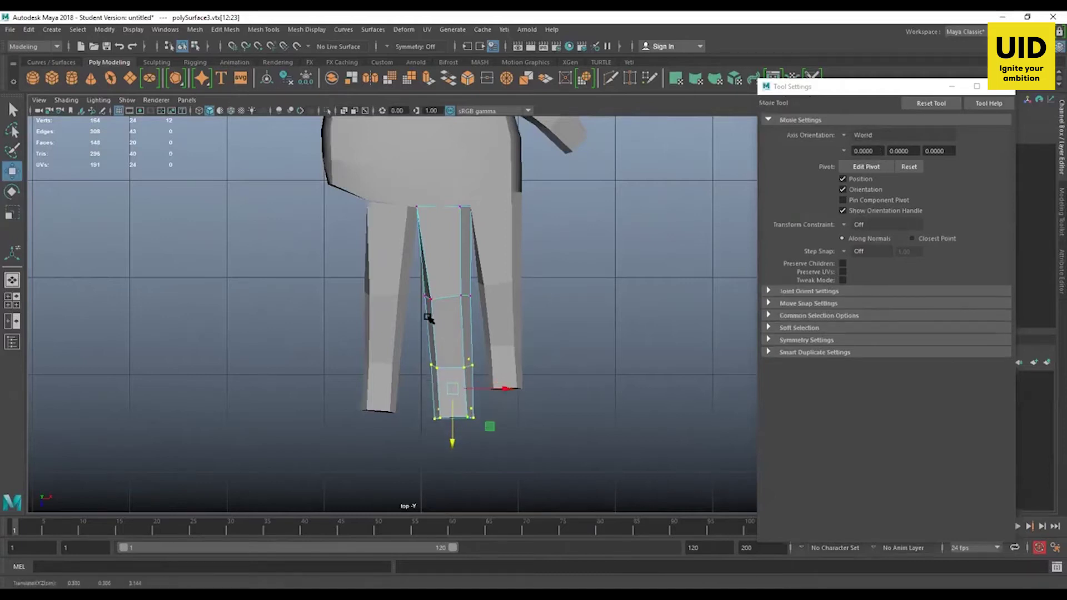
pyautogui.moveTo(414, 286); pyautogui.dragTo(451, 419)
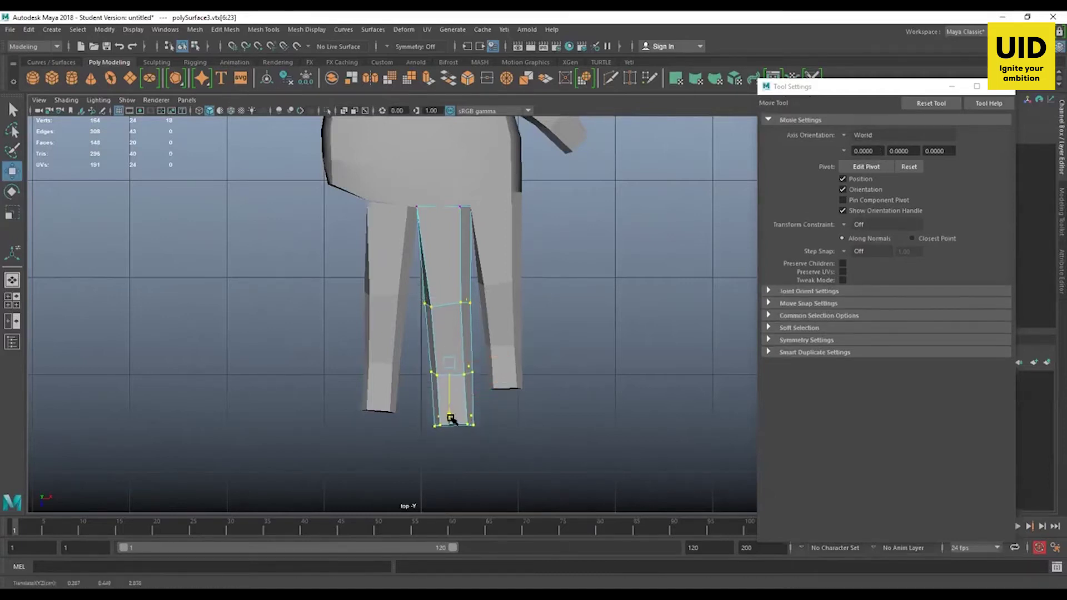
pyautogui.moveTo(451, 415); pyautogui.dragTo(501, 364, button='right')
# - Narrow the third finger to an X scale of about 0.989
pyautogui.keyDown('alt'); pyautogui.moveTo(411, 283); pyautogui.dragTo(455, 322, button='middle'); pyautogui.keyUp('alt')
pyautogui.click(430, 334)
pyautogui.press('r')
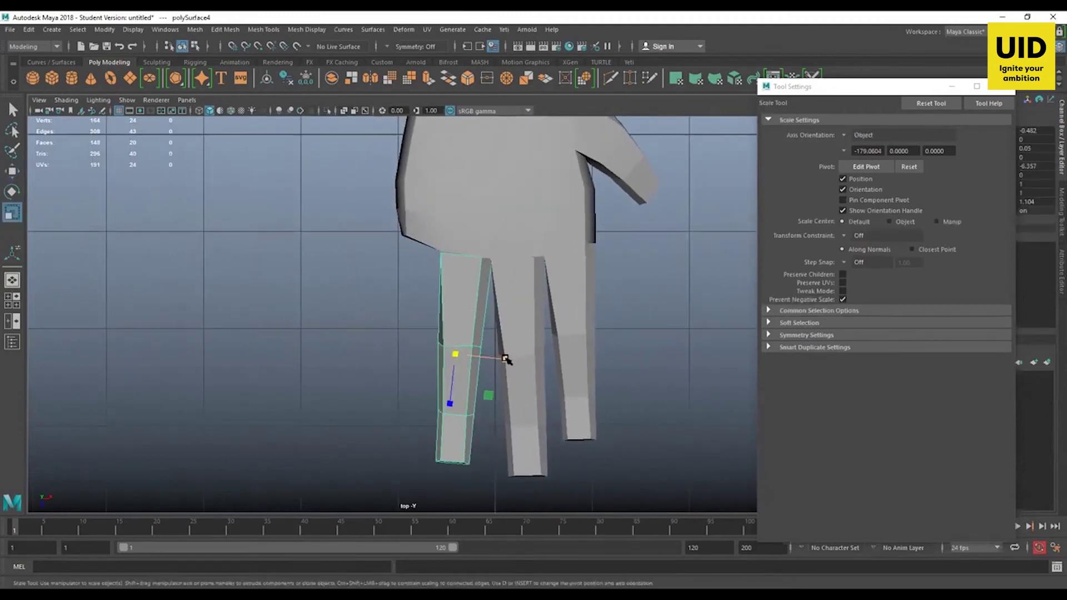
pyautogui.press('w')
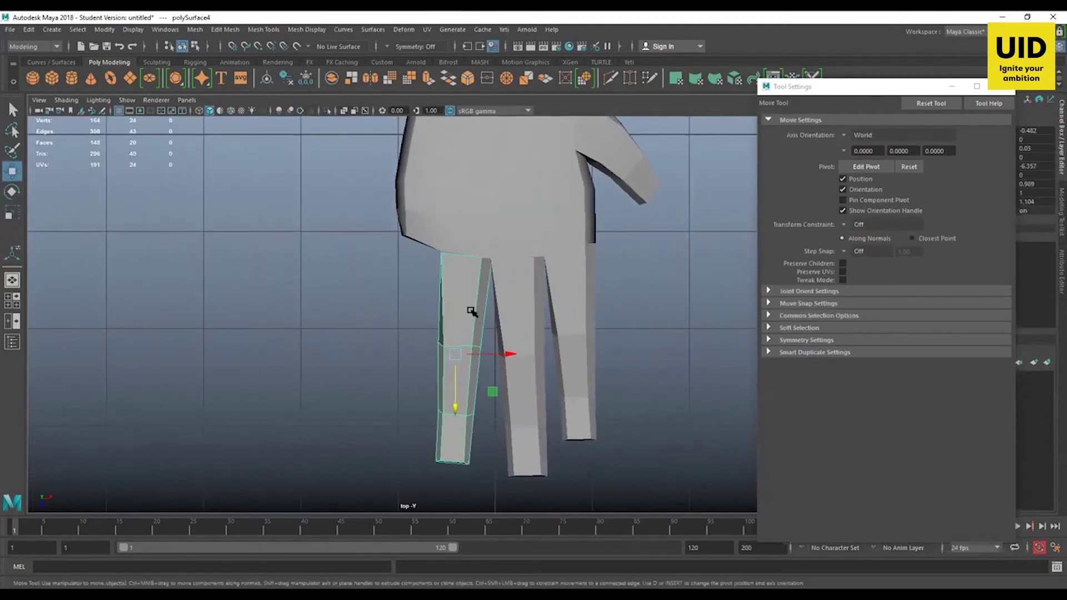
pyautogui.keyDown('alt'); pyautogui.moveTo(471, 312); pyautogui.dragTo(500, 311, button='middle'); pyautogui.keyUp('alt')
# - Duplicate the first finger as a smaller little finger beyond the third finger, rotated about -9.495 degrees around Y
pyautogui.click(606, 342)
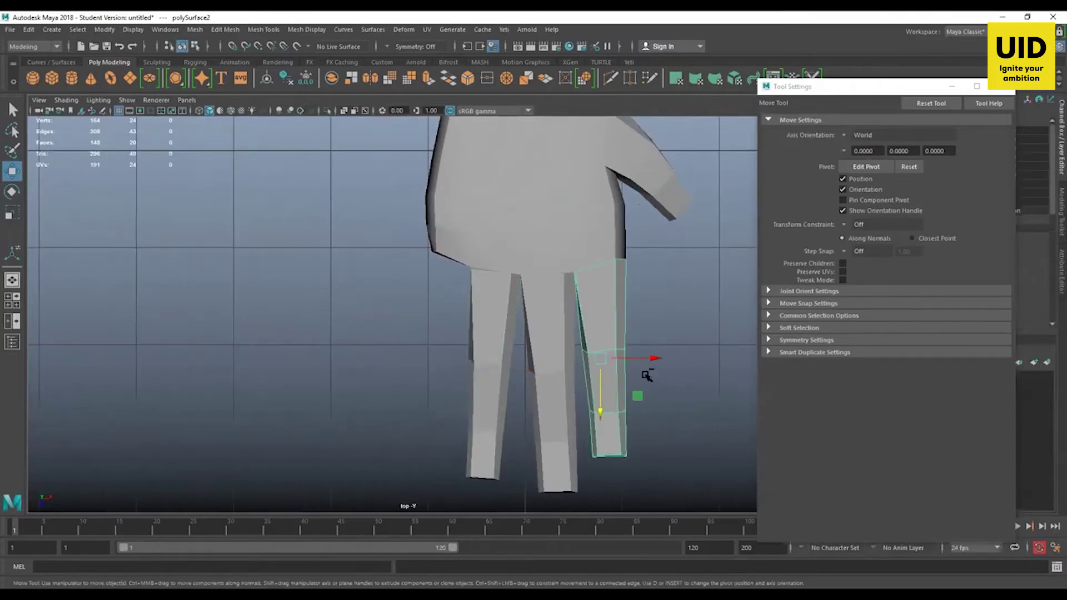
pyautogui.hotkey('ctrl', 'd')
pyautogui.moveTo(649, 358); pyautogui.dragTo(444, 393)
pyautogui.press('e')
pyautogui.press('w')
pyautogui.press('r')
pyautogui.press('w')
# - Refine the little finger's scale to about 0.798, 0.798 and 0.743, and fit it against the palm at X -0.689, Z -0.092
pyautogui.scroll(3, 438, 342)
pyautogui.press('r')
pyautogui.press('w')
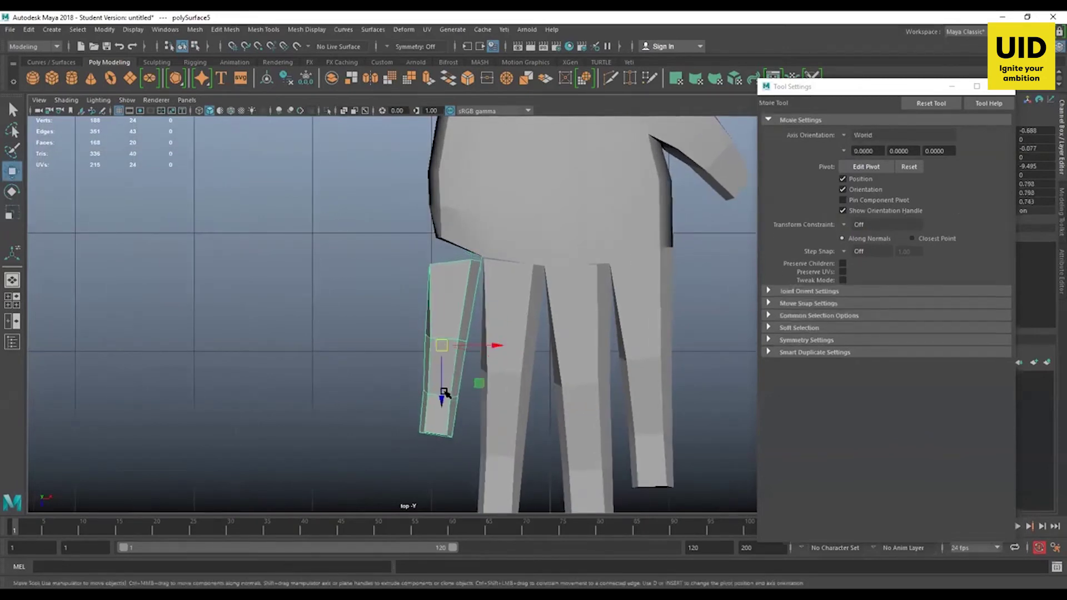
pyautogui.moveTo(442, 345); pyautogui.dragTo(441, 341)
pyautogui.scroll(1, 460, 299)
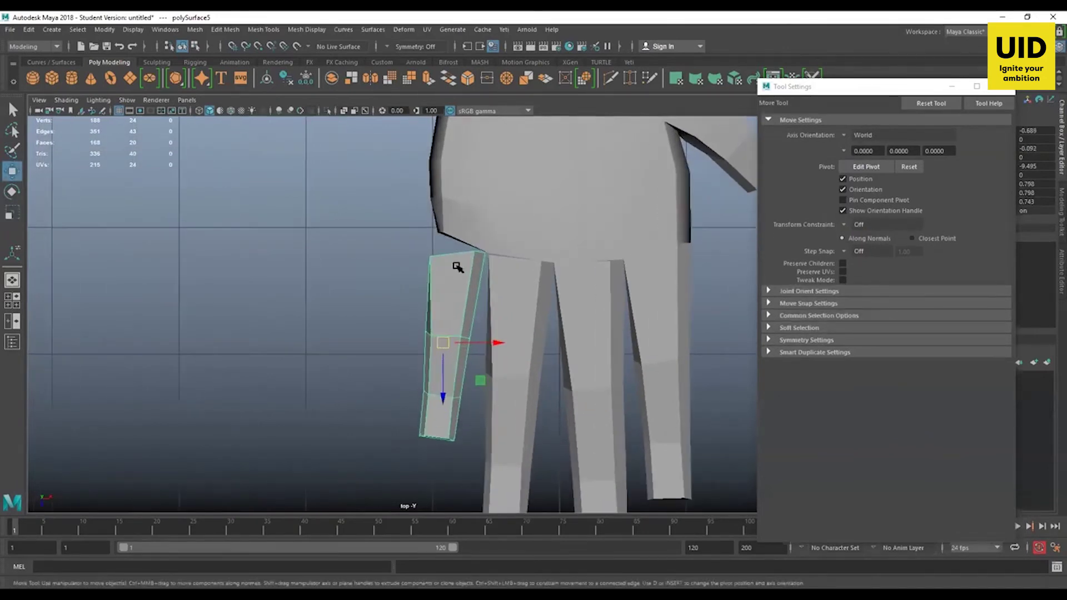
# - Rotate and nudge the little finger's base edge loop to match the palm's slanted edge, and move the finger up against the palm
pyautogui.doubleClick(459, 257)
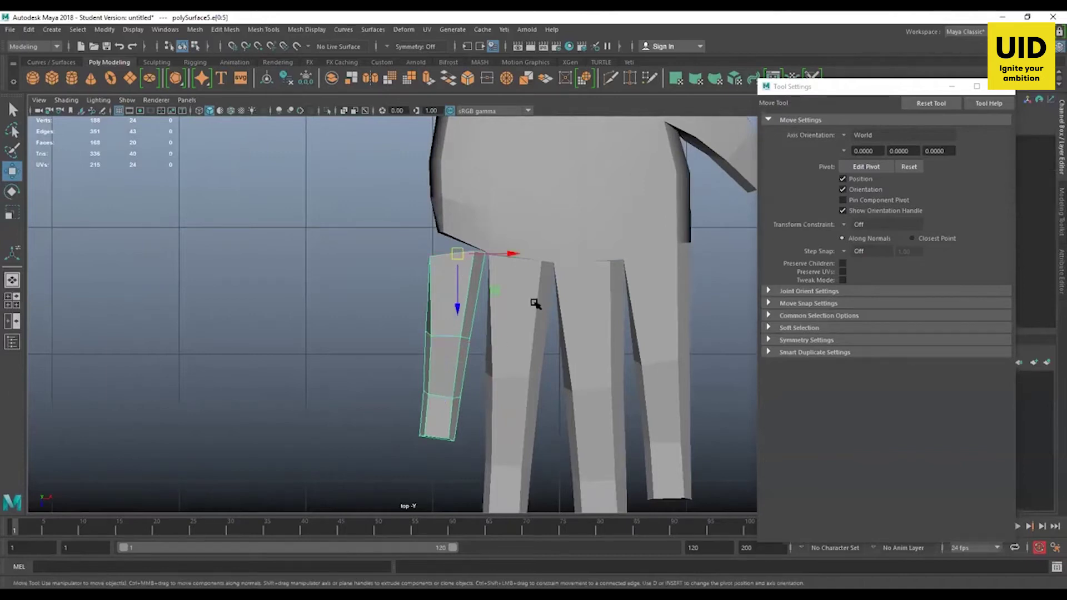
pyautogui.press('e')
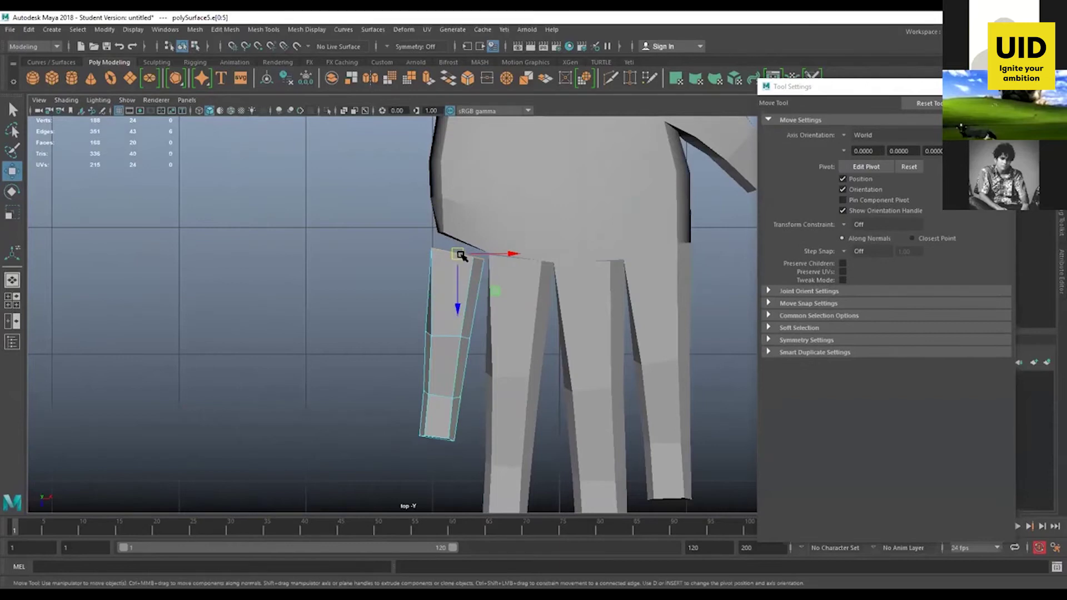
pyautogui.moveTo(459, 253); pyautogui.dragTo(460, 255)
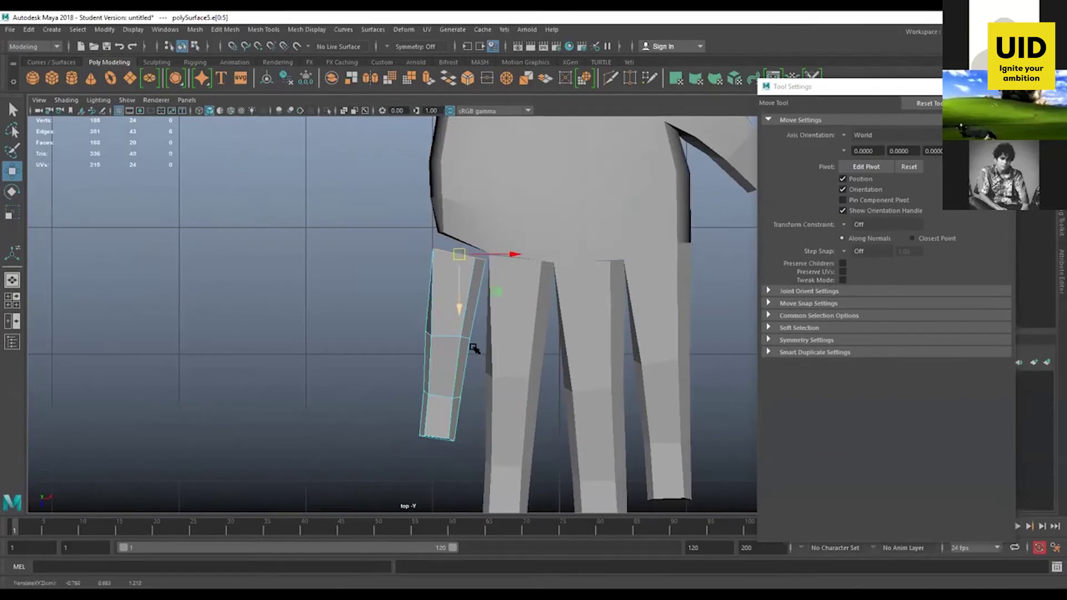
pyautogui.press('F8')
pyautogui.moveTo(443, 343); pyautogui.dragTo(446, 333)
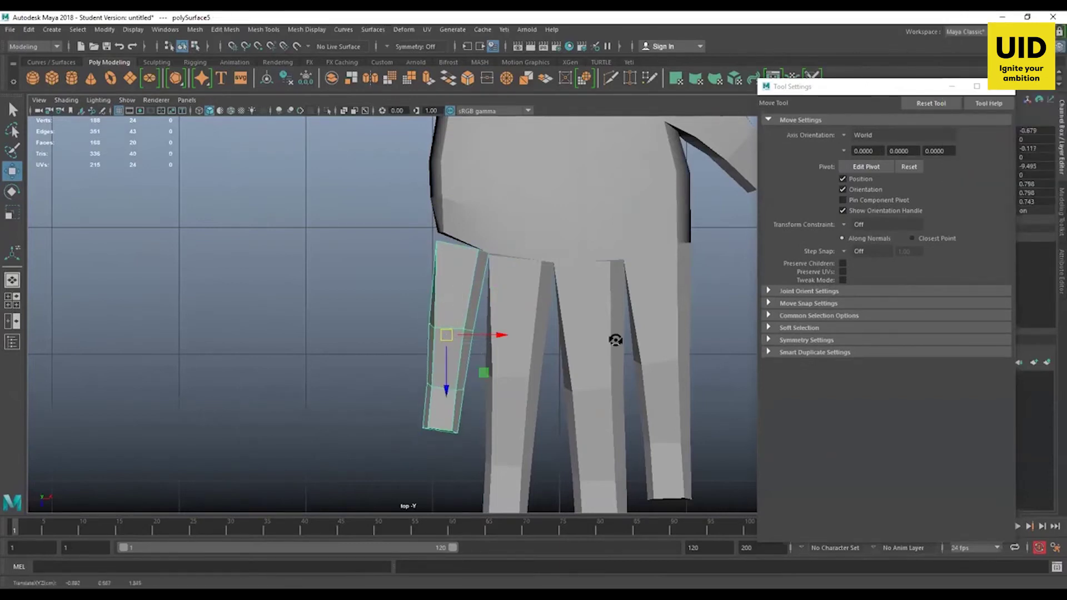
# - Switch from the top view to the perspective view, framed on where the fingers meet the palm
pyautogui.keyDown('alt'); pyautogui.click(615, 340); pyautogui.keyUp('alt')
pyautogui.keyDown('alt'); pyautogui.moveTo(615, 341); pyautogui.dragTo(576, 340, button='right'); pyautogui.keyUp('alt')
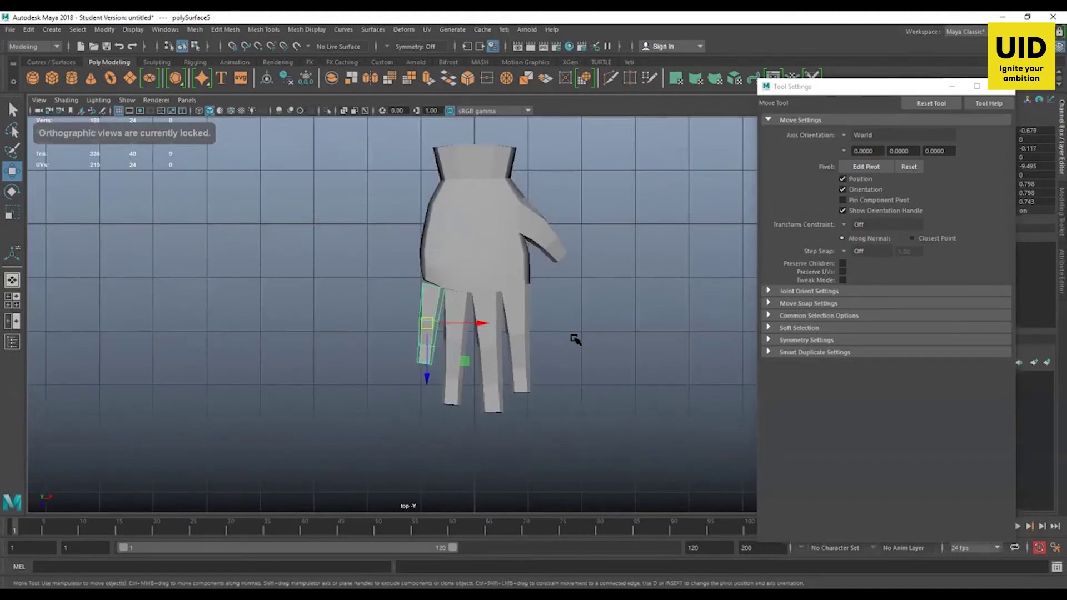
pyautogui.press('space')
pyautogui.press('space')
pyautogui.keyDown('alt'); pyautogui.moveTo(424, 266); pyautogui.dragTo(475, 262); pyautogui.keyUp('alt')
pyautogui.keyDown('alt'); pyautogui.moveTo(475, 261); pyautogui.dragTo(572, 382, button='right'); pyautogui.keyUp('alt')
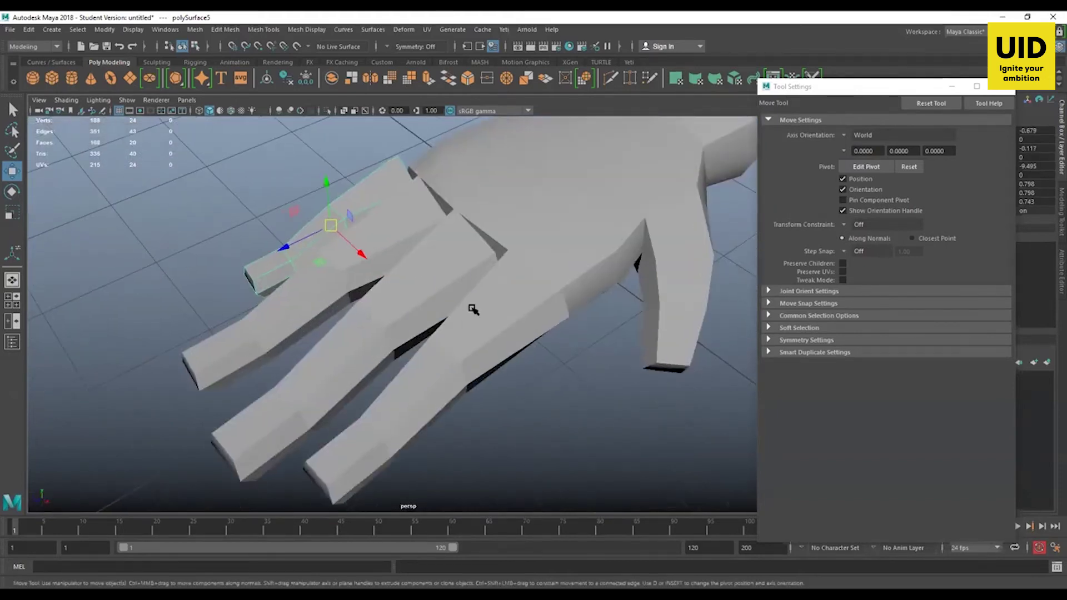
pyautogui.click(472, 351)
pyautogui.keyDown('alt'); pyautogui.moveTo(474, 351); pyautogui.dragTo(521, 352); pyautogui.keyUp('alt')
pyautogui.keyDown('alt'); pyautogui.moveTo(489, 233); pyautogui.dragTo(500, 300, button='middle'); pyautogui.keyUp('alt')
pyautogui.keyDown('shift'); pyautogui.click(520, 278); pyautogui.keyUp('shift')
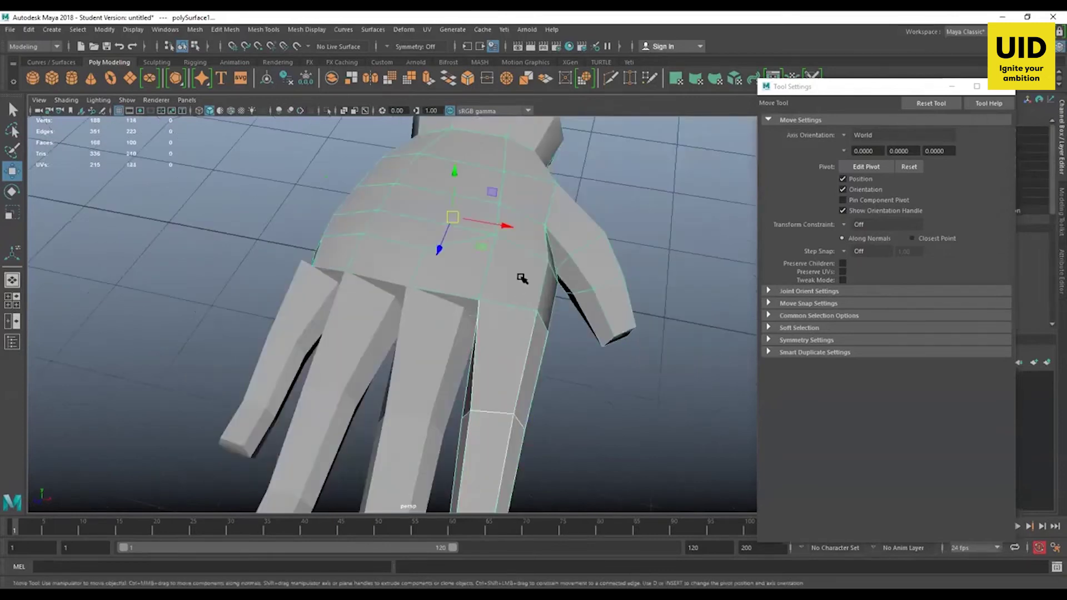
pyautogui.keyDown('alt'); pyautogui.moveTo(522, 278); pyautogui.dragTo(560, 282); pyautogui.keyUp('alt')
pyautogui.keyDown('alt'); pyautogui.moveTo(430, 322); pyautogui.dragTo(435, 325); pyautogui.keyUp('alt')
pyautogui.click(437, 339)
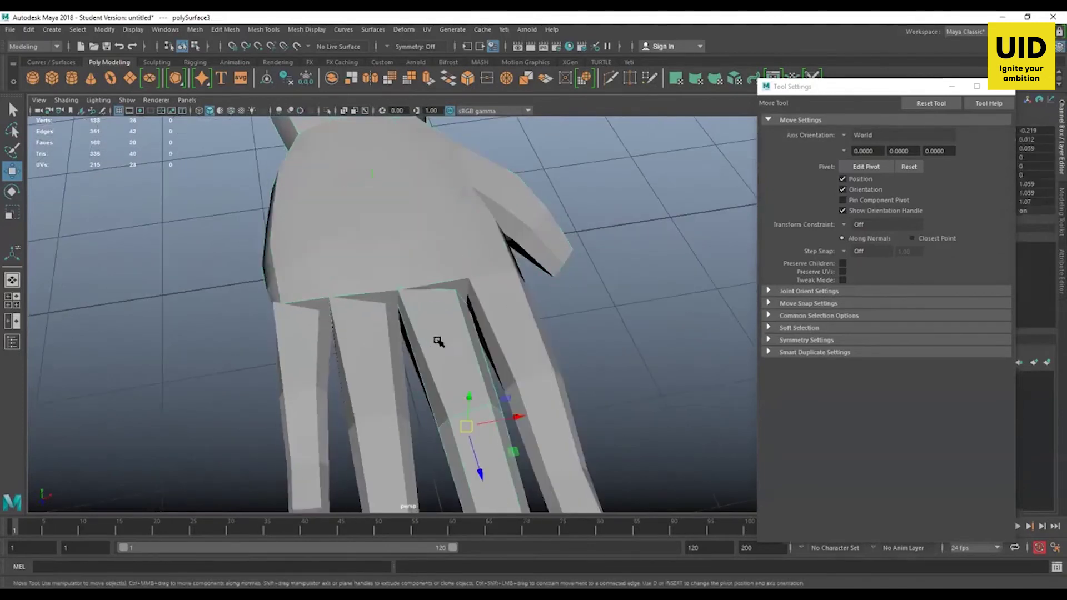
pyautogui.click(494, 307)
pyautogui.click(468, 276)
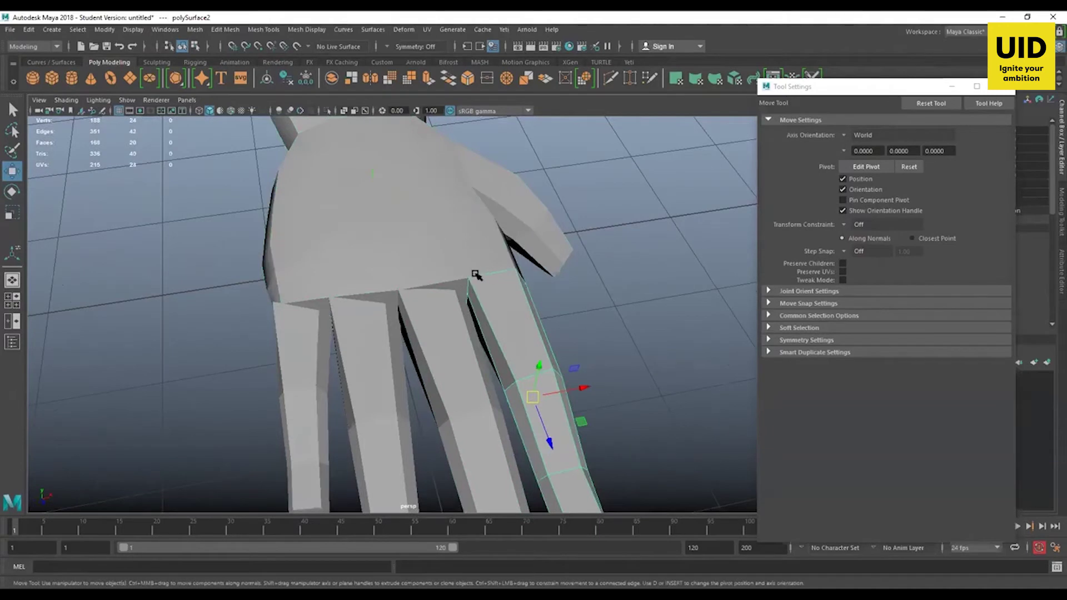
pyautogui.click(439, 262)
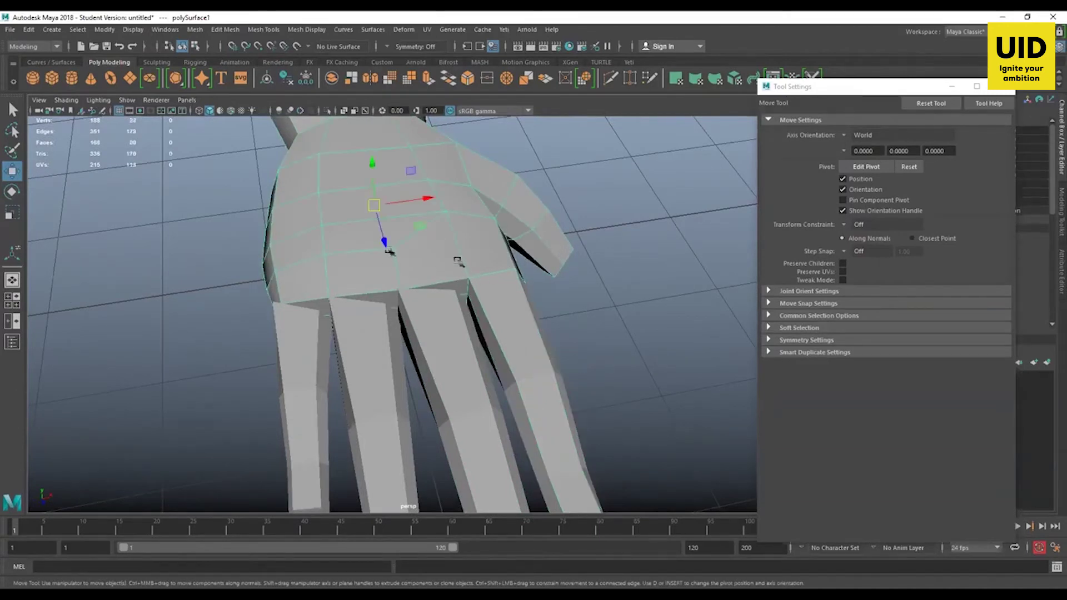
# - Isolate the middle finger and the palm in the viewport
pyautogui.click(429, 310)
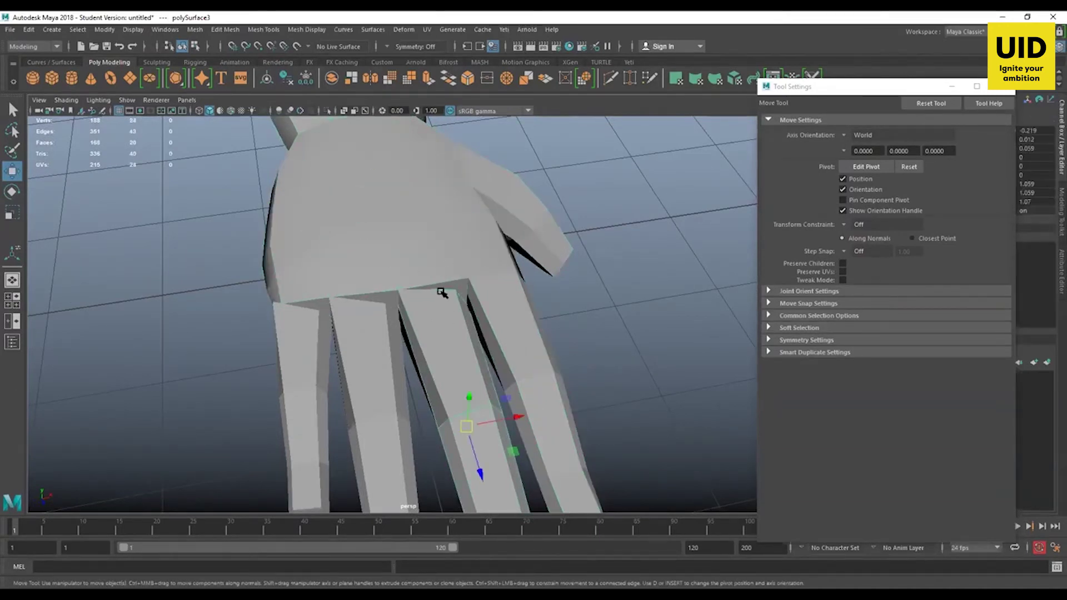
pyautogui.keyDown('shift'); pyautogui.click(439, 247); pyautogui.keyUp('shift')
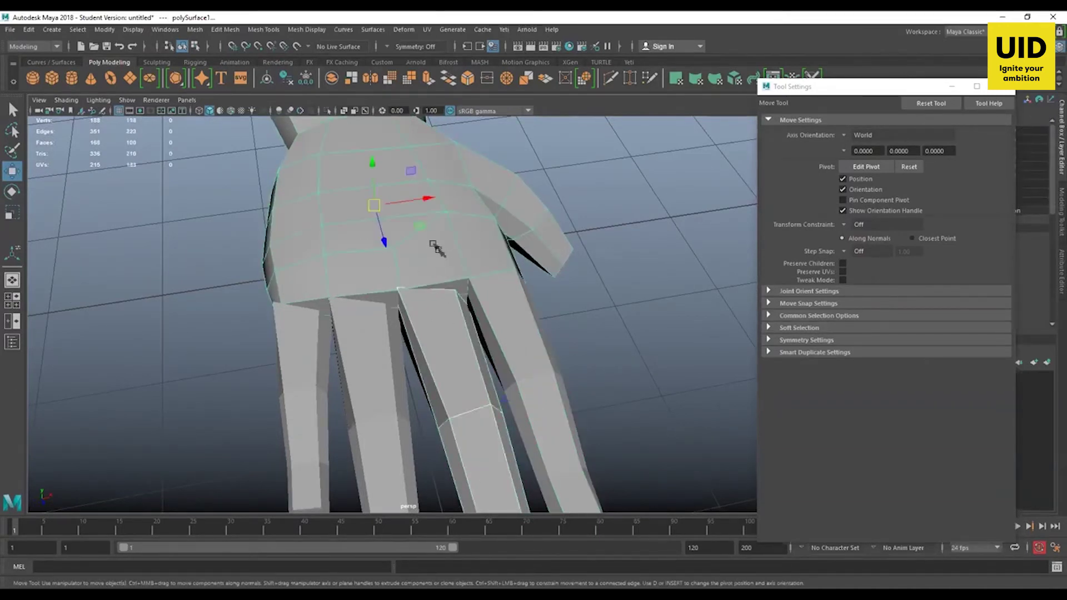
pyautogui.click(327, 110)
pyautogui.keyDown('alt'); pyautogui.moveTo(583, 326); pyautogui.dragTo(408, 390); pyautogui.keyUp('alt')
# - Put the middle finger in vertex mode and select its upper base corner vertex on the index-finger side
pyautogui.click(409, 391)
pyautogui.keyDown('alt'); pyautogui.moveTo(441, 338); pyautogui.dragTo(389, 377); pyautogui.keyUp('alt')
pyautogui.keyDown('alt'); pyautogui.moveTo(389, 378); pyautogui.dragTo(494, 390, button='right'); pyautogui.keyUp('alt')
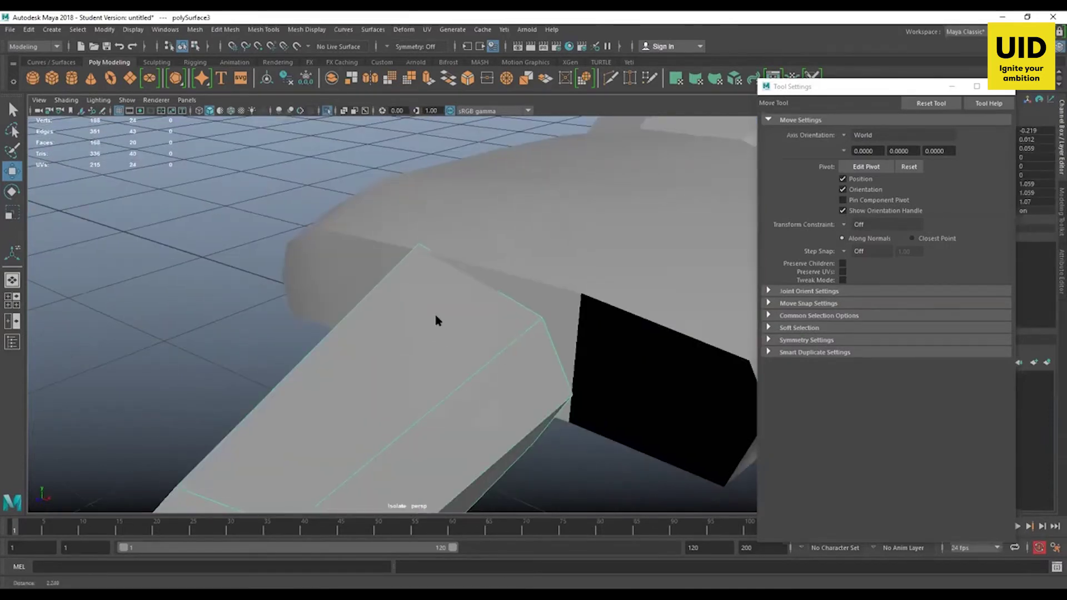
pyautogui.press('F9')
pyautogui.click(542, 319)
pyautogui.keyDown('alt'); pyautogui.moveTo(542, 320); pyautogui.dragTo(516, 335); pyautogui.keyUp('alt')
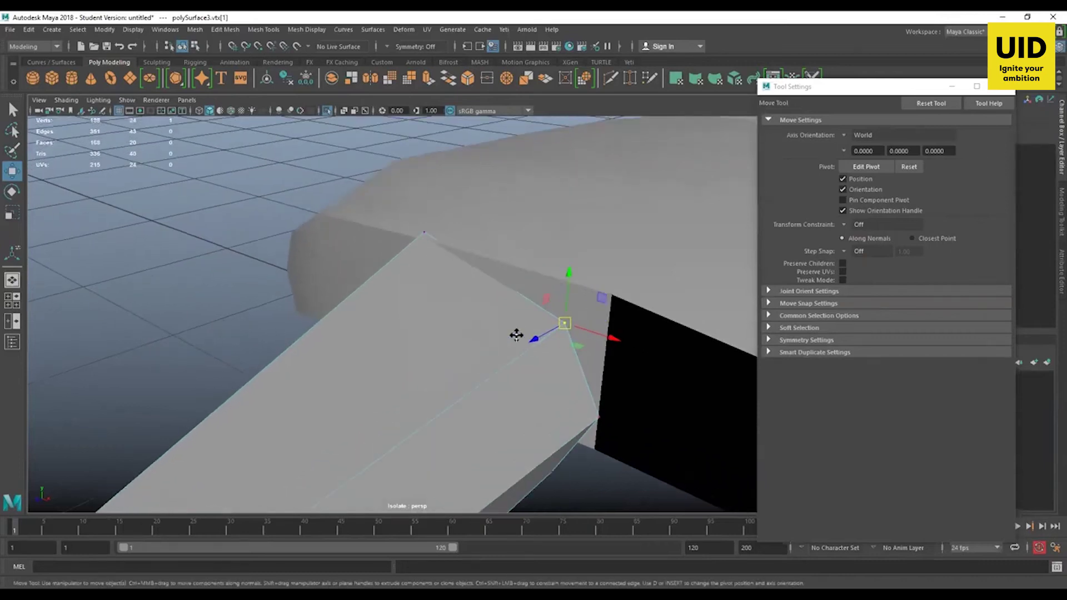
pyautogui.keyDown('alt'); pyautogui.moveTo(516, 335); pyautogui.dragTo(516, 337, button='middle'); pyautogui.keyUp('alt')
pyautogui.press('d')
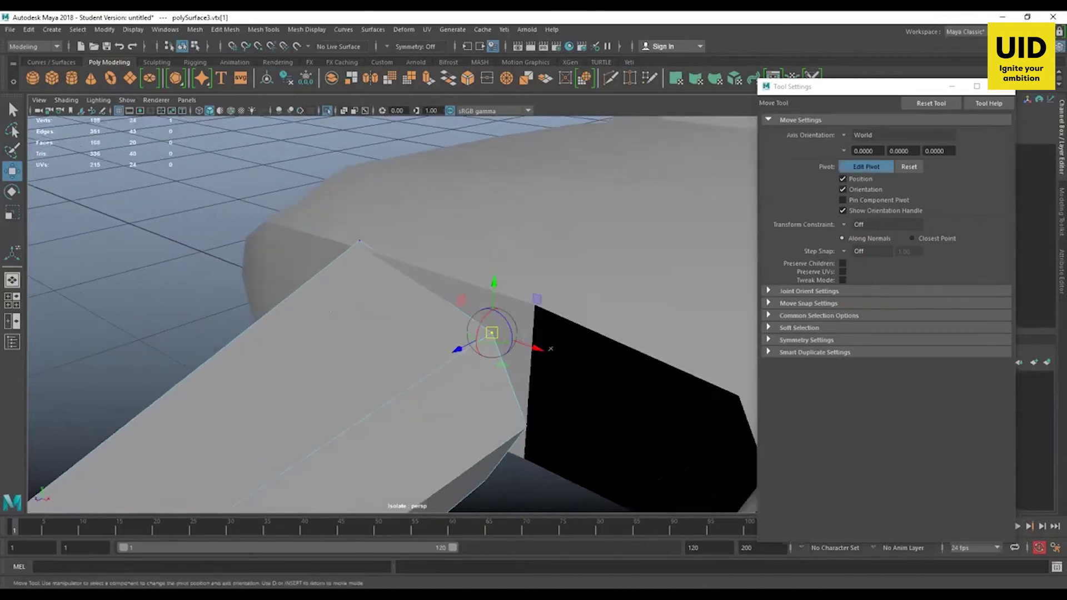
pyautogui.press('v')
pyautogui.moveTo(533, 307); pyautogui.dragTo(539, 310)
pyautogui.hotkey('ctrl', 'z')
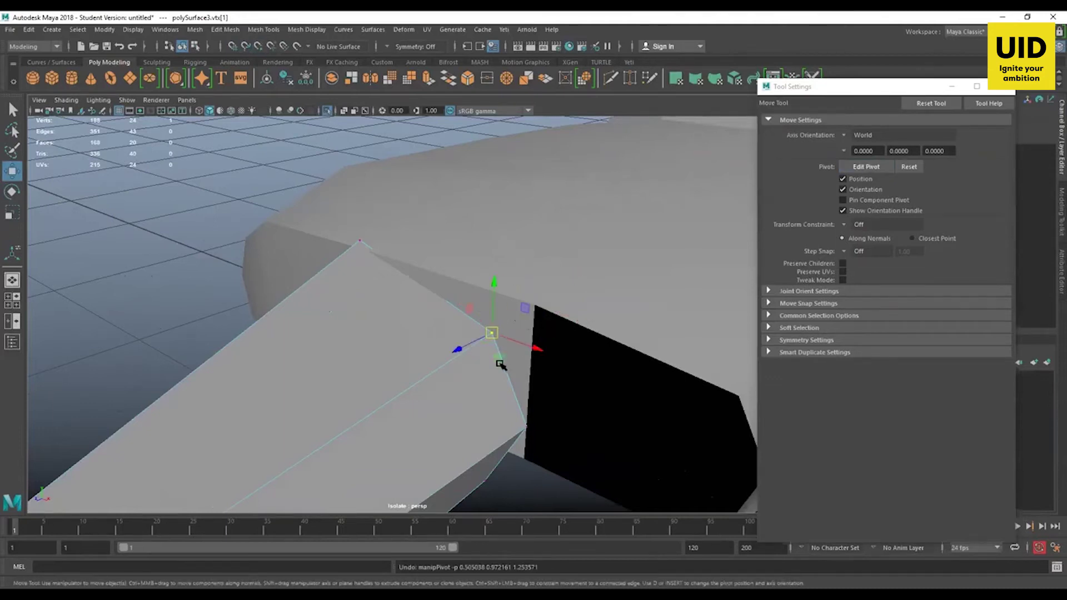
# - Vertex-snap the selected upper corner of the middle finger's base onto the palm's matching corner vertex
pyautogui.keyDown('alt'); pyautogui.moveTo(499, 364); pyautogui.dragTo(405, 376, button='middle'); pyautogui.keyUp('alt')
pyautogui.press('v')
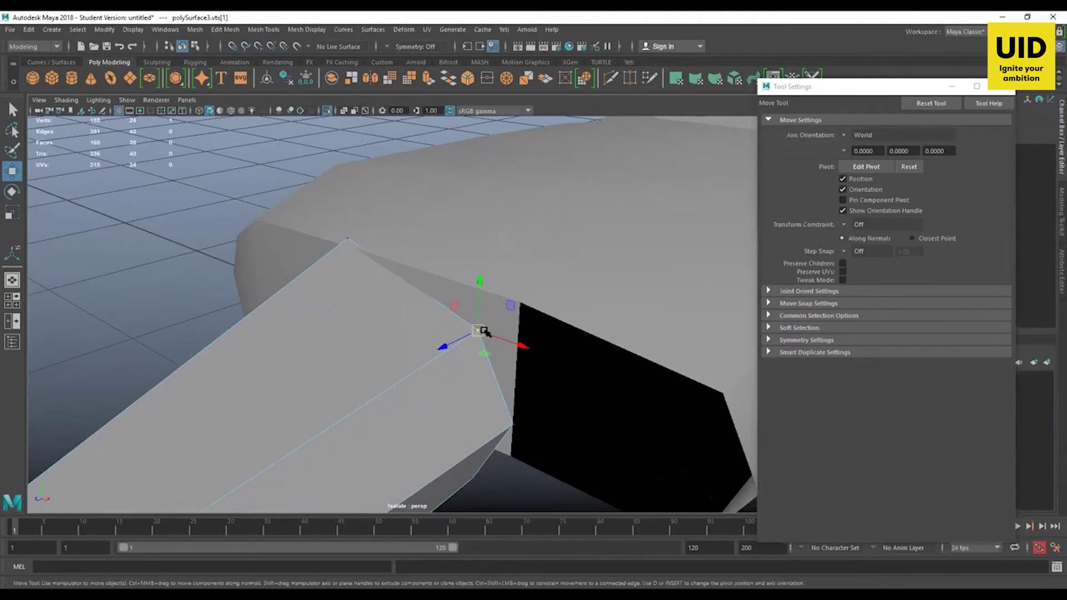
pyautogui.press('v')
pyautogui.moveTo(483, 331); pyautogui.dragTo(521, 303)
# - In wireframe display, snap the finger base's other upper corner and the side vertex below it onto the matching palm vertices
pyautogui.keyDown('alt'); pyautogui.moveTo(369, 345); pyautogui.dragTo(377, 303); pyautogui.keyUp('alt')
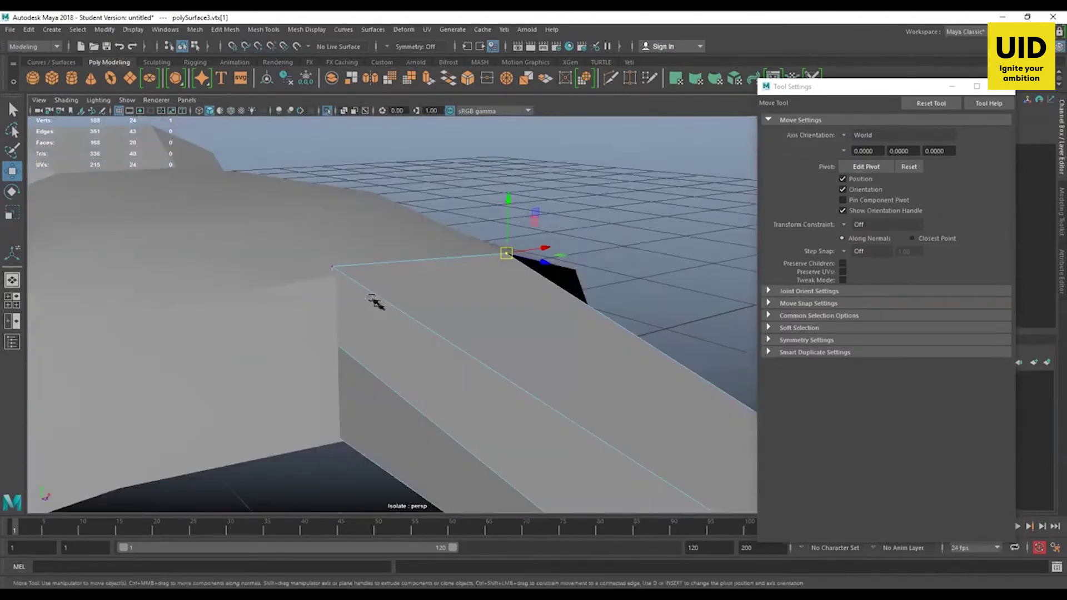
pyautogui.click(334, 269)
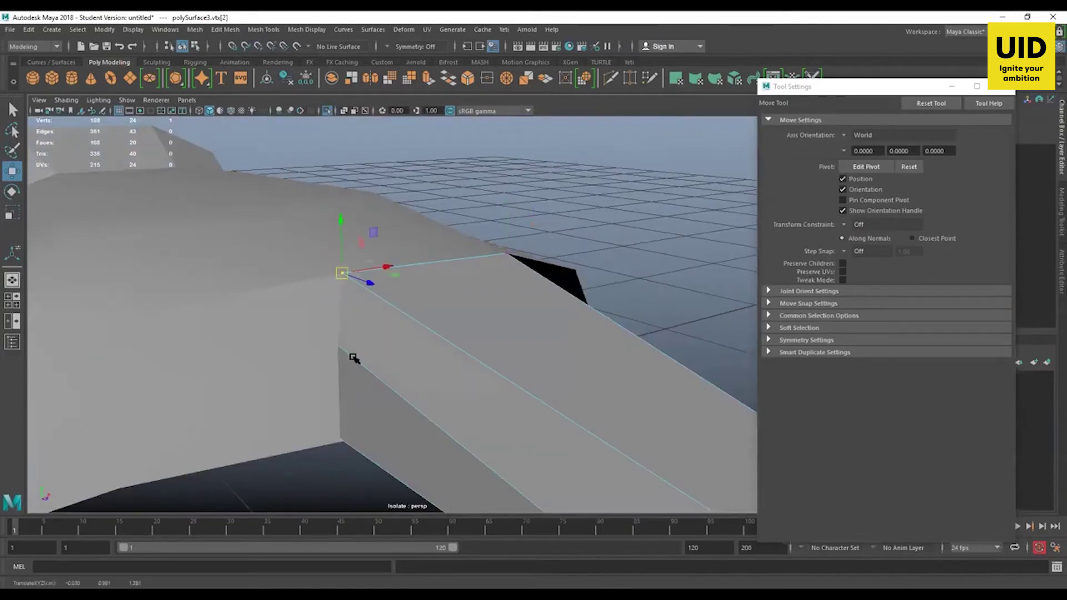
pyautogui.press('4')
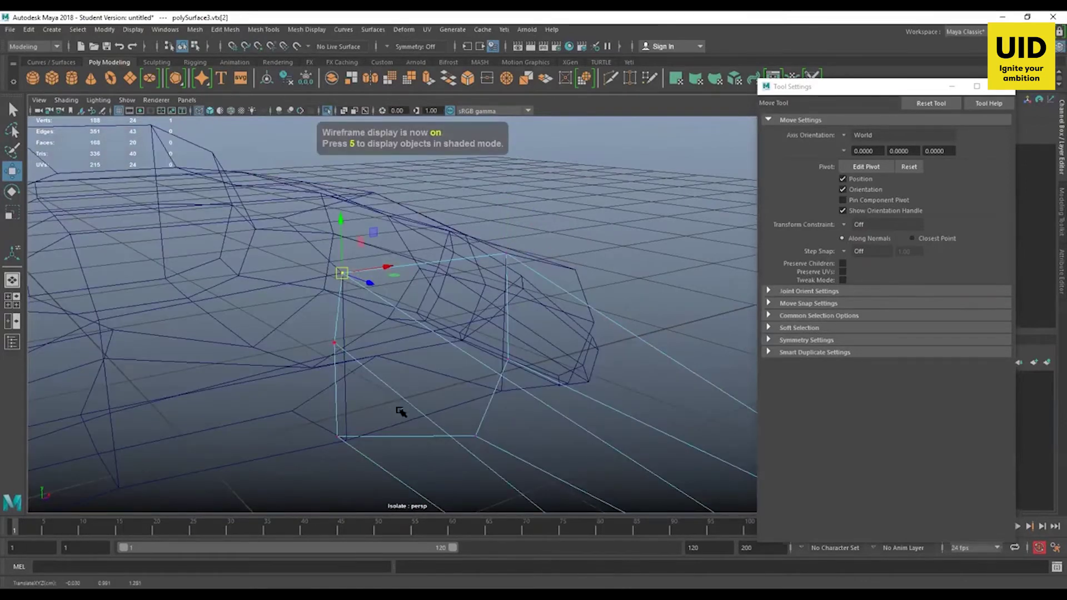
pyautogui.keyDown('alt'); pyautogui.moveTo(414, 406); pyautogui.dragTo(319, 380); pyautogui.keyUp('alt')
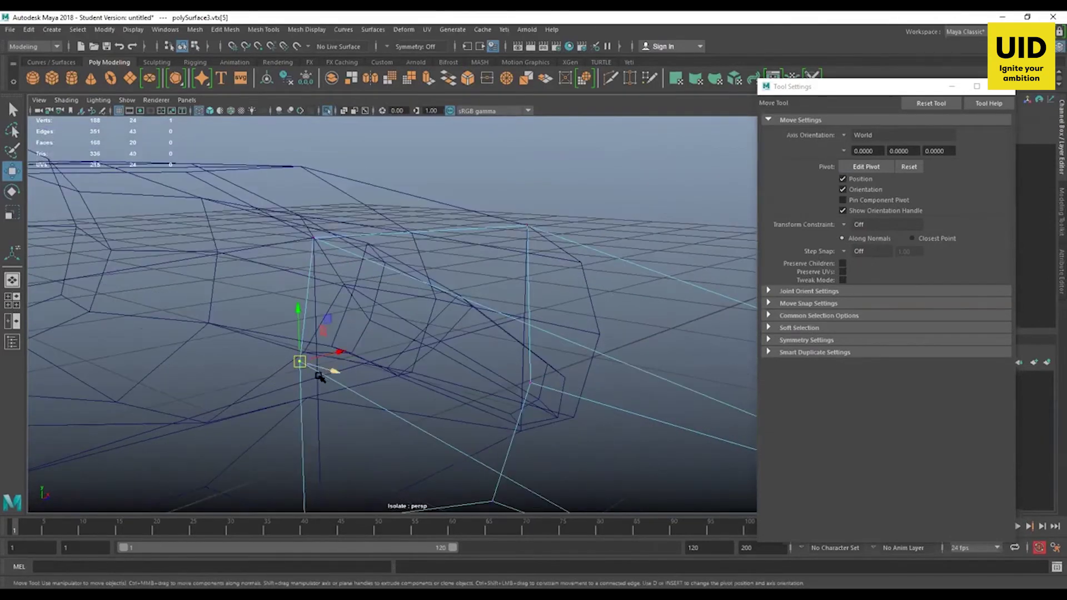
pyautogui.press('v')
pyautogui.moveTo(361, 438); pyautogui.dragTo(376, 452, button='middle')
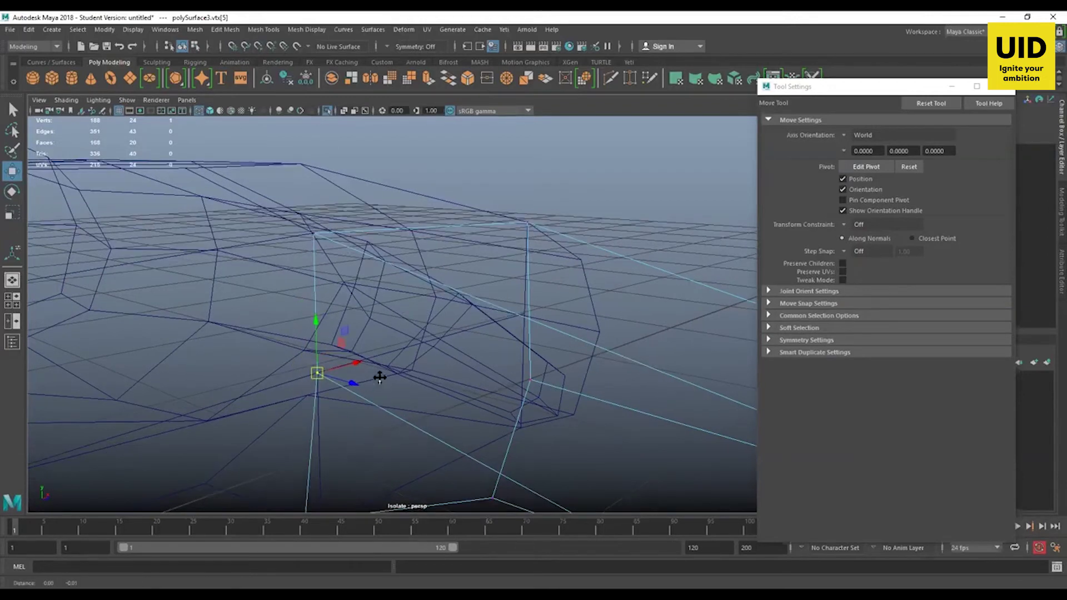
# - Snap the lower corner vertex on the same side of the middle finger's base onto the palm's bottom edge vertex
pyautogui.keyDown('alt'); pyautogui.moveTo(385, 323); pyautogui.dragTo(385, 305, button='middle'); pyautogui.keyUp('alt')
pyautogui.click(319, 356)
pyautogui.keyDown('alt'); pyautogui.moveTo(338, 391); pyautogui.dragTo(336, 381, button='middle'); pyautogui.keyUp('alt')
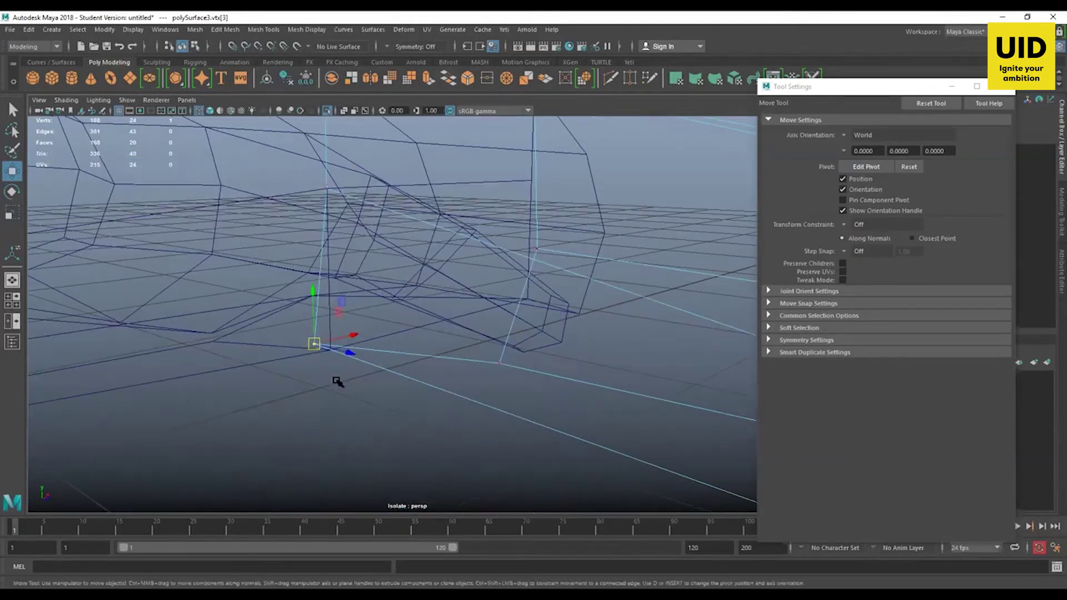
pyautogui.press('5')
pyautogui.keyDown('alt'); pyautogui.moveTo(346, 393); pyautogui.dragTo(340, 312); pyautogui.keyUp('alt')
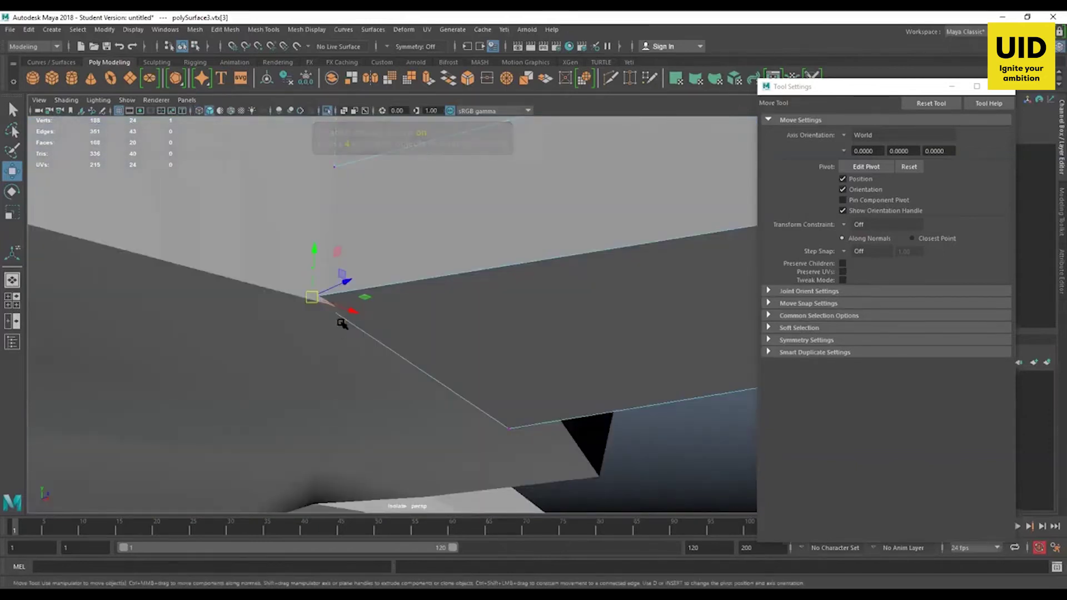
pyautogui.press('4')
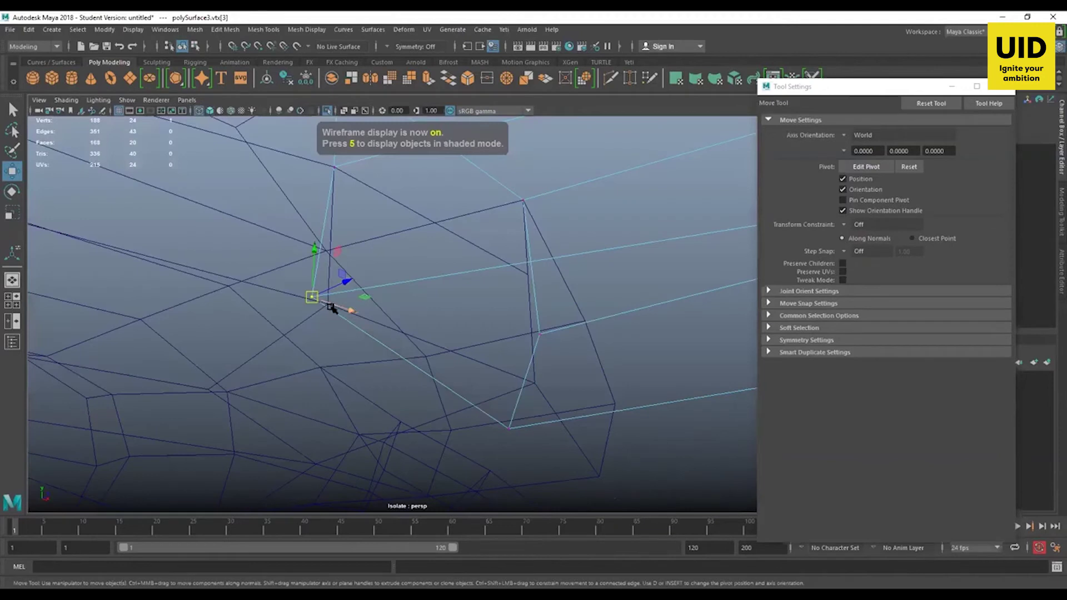
pyautogui.press('v')
pyautogui.moveTo(311, 309); pyautogui.dragTo(327, 305, button='middle')
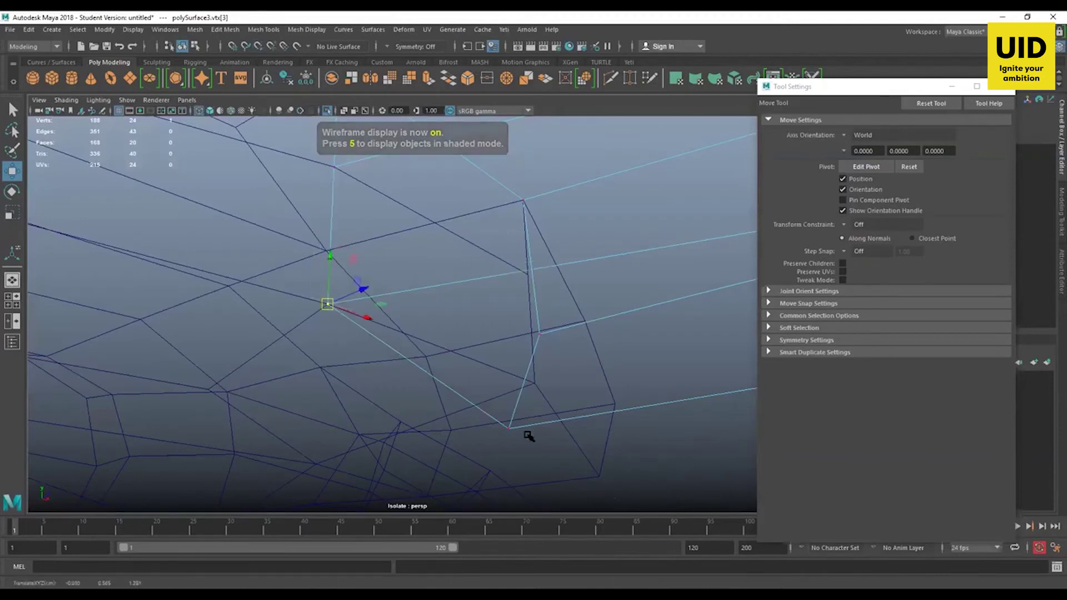
# - Snap the lower corner and side vertices on the index-finger side of the middle finger's base onto the matching palm vertices
pyautogui.moveTo(517, 426); pyautogui.dragTo(498, 460)
pyautogui.keyDown('alt'); pyautogui.moveTo(561, 407); pyautogui.dragTo(513, 429); pyautogui.keyUp('alt')
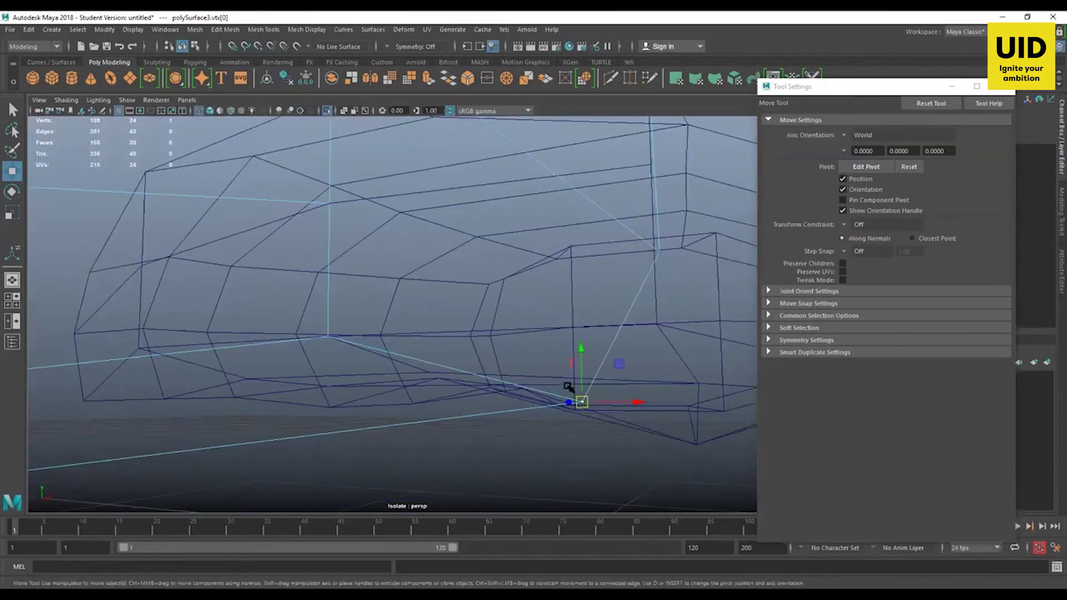
pyautogui.keyDown('alt'); pyautogui.moveTo(568, 387); pyautogui.dragTo(501, 416, button='middle'); pyautogui.keyUp('alt')
pyautogui.press('v')
pyautogui.moveTo(584, 356); pyautogui.dragTo(589, 318, button='middle')
pyautogui.keyDown('alt'); pyautogui.moveTo(571, 293); pyautogui.dragTo(514, 335); pyautogui.keyUp('alt')
pyautogui.keyDown('alt'); pyautogui.moveTo(554, 257); pyautogui.dragTo(564, 221); pyautogui.keyUp('alt')
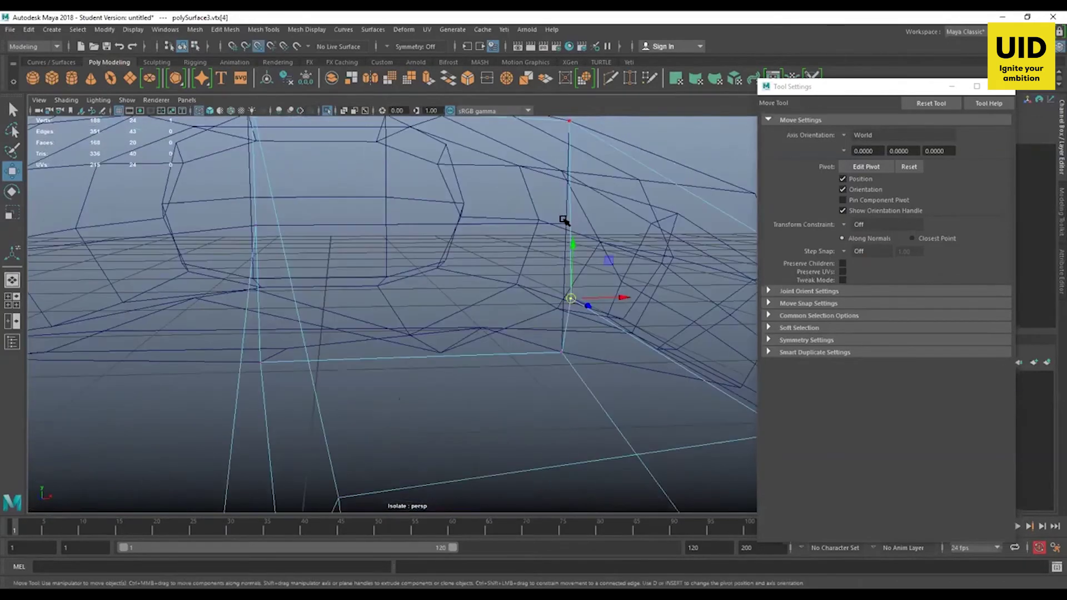
pyautogui.moveTo(564, 221); pyautogui.dragTo(571, 227, button='middle')
# - Deselect everything, return to shaded display, and turn off isolation to bring back the whole hand
pyautogui.keyDown('alt'); pyautogui.moveTo(567, 225); pyautogui.dragTo(407, 295); pyautogui.keyUp('alt')
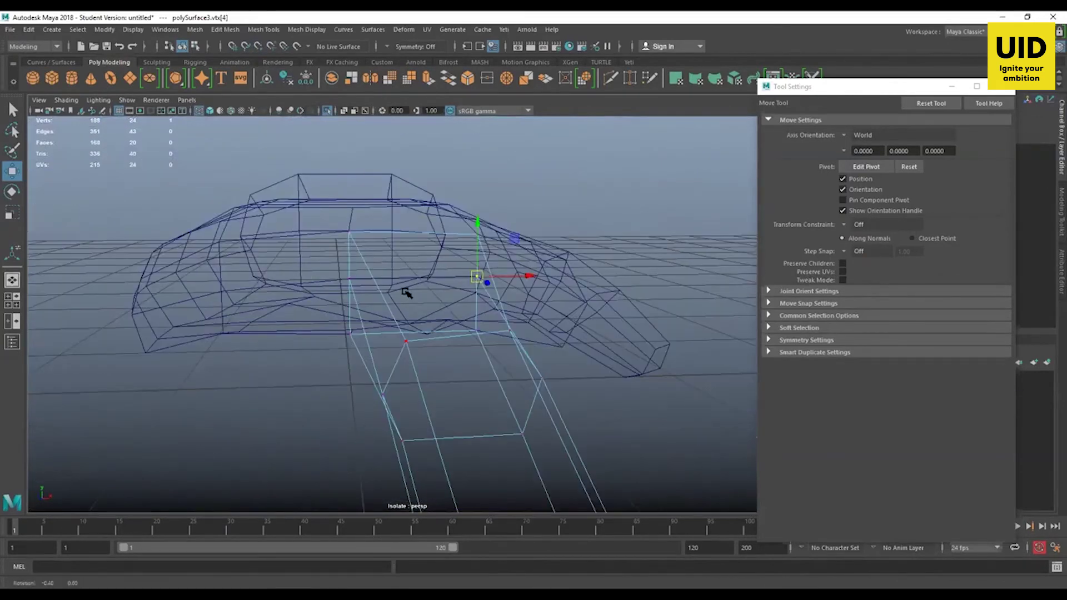
pyautogui.keyDown('alt'); pyautogui.moveTo(692, 387); pyautogui.dragTo(686, 401); pyautogui.keyUp('alt')
pyautogui.click(686, 401)
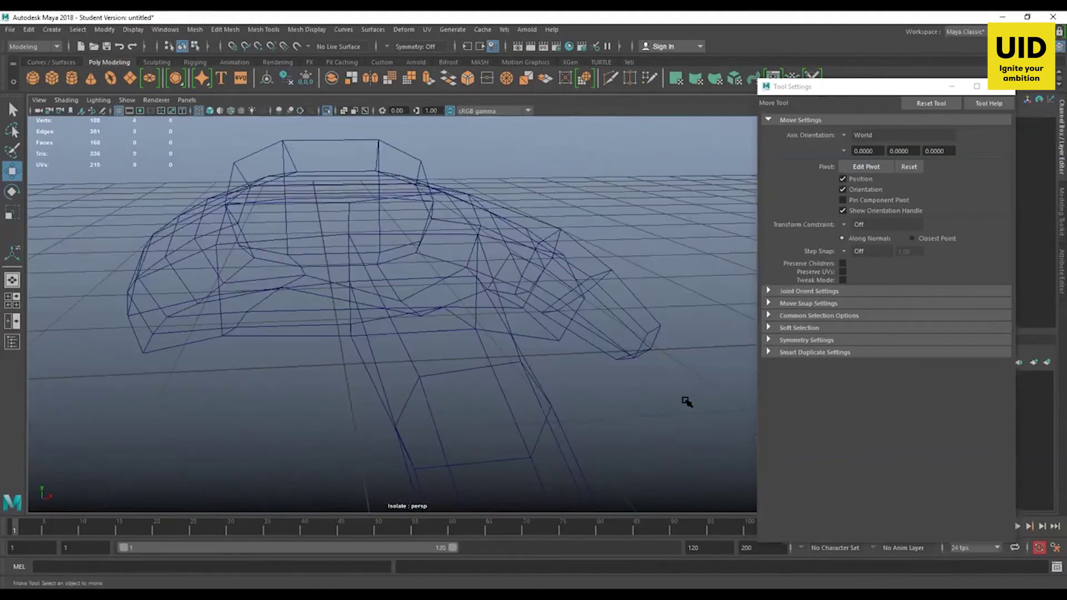
pyautogui.press('5')
pyautogui.moveTo(527, 453)
pyautogui.keyDown('alt'); pyautogui.mouseDown()
pyautogui.moveTo(500, 441)
pyautogui.moveTo(519, 374)
pyautogui.moveTo(624, 376)
pyautogui.moveTo(621, 465)
pyautogui.moveTo(522, 465)
pyautogui.moveTo(357, 151)
pyautogui.mouseUp(); pyautogui.keyUp('alt')
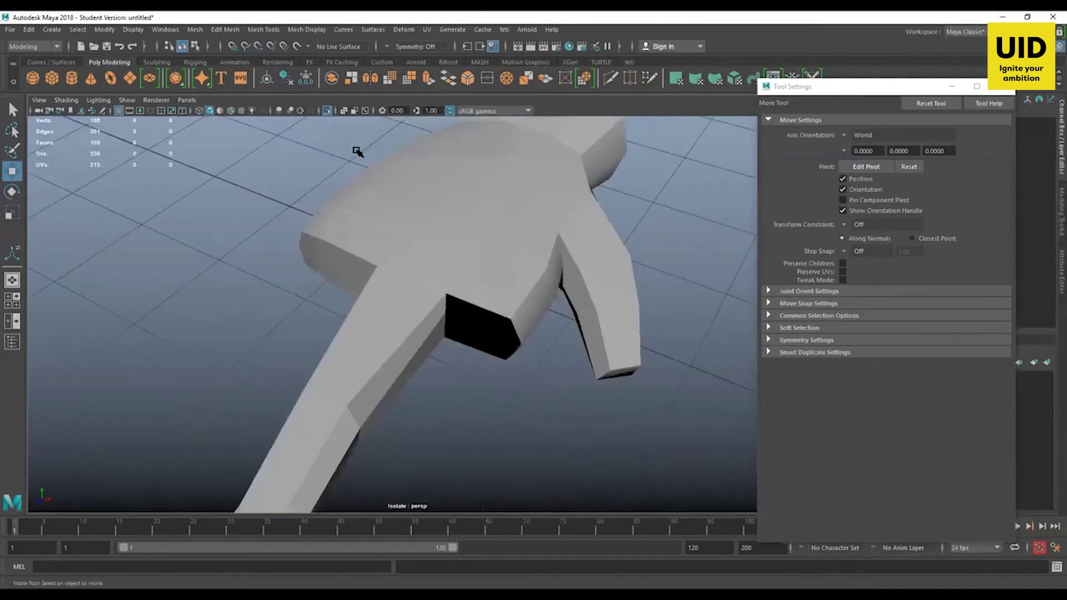
pyautogui.click(328, 111)
pyautogui.keyDown('alt'); pyautogui.moveTo(547, 448); pyautogui.dragTo(610, 452); pyautogui.keyUp('alt')
pyautogui.keyDown('alt'); pyautogui.moveTo(610, 452); pyautogui.dragTo(432, 365, button='right'); pyautogui.keyUp('alt')
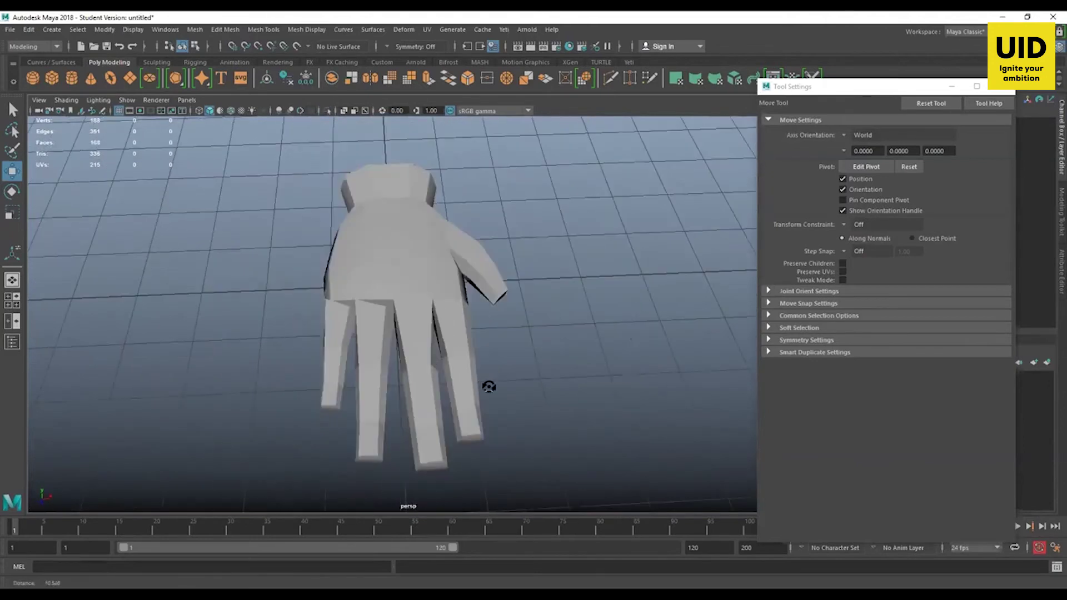
# - Isolate the ring finger together with the palm in the viewport
pyautogui.keyDown('alt'); pyautogui.moveTo(453, 333); pyautogui.dragTo(424, 335); pyautogui.keyUp('alt')
pyautogui.click(425, 337)
pyautogui.keyDown('alt'); pyautogui.moveTo(403, 371); pyautogui.dragTo(386, 347); pyautogui.keyUp('alt')
pyautogui.keyDown('alt'); pyautogui.moveTo(386, 347); pyautogui.dragTo(425, 404, button='right'); pyautogui.keyUp('alt')
pyautogui.click(381, 361)
pyautogui.click(390, 280)
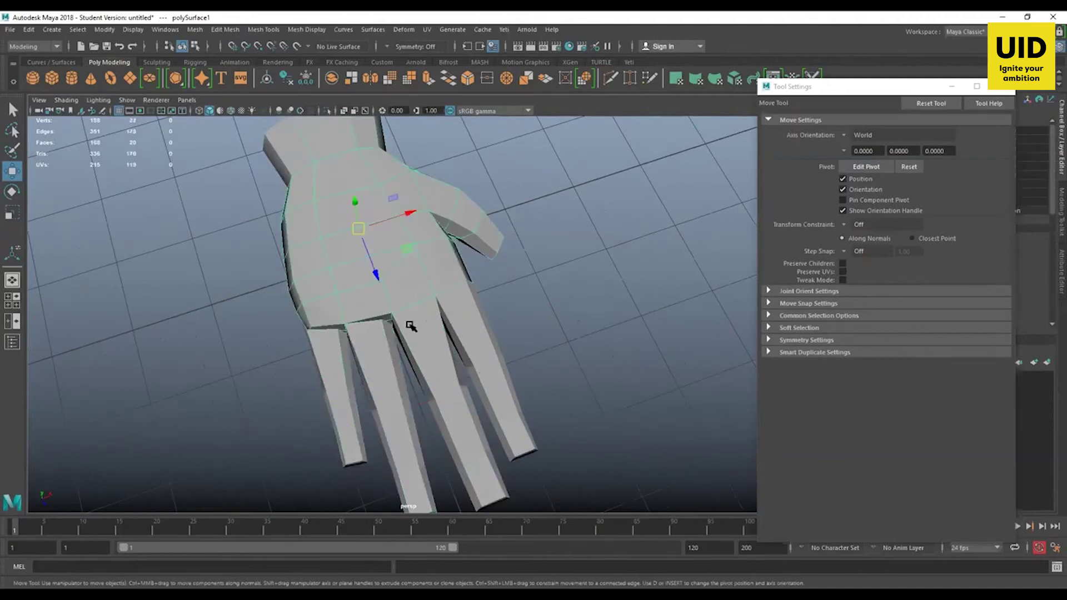
pyautogui.click(381, 350)
pyautogui.keyDown('shift'); pyautogui.click(394, 254); pyautogui.keyUp('shift')
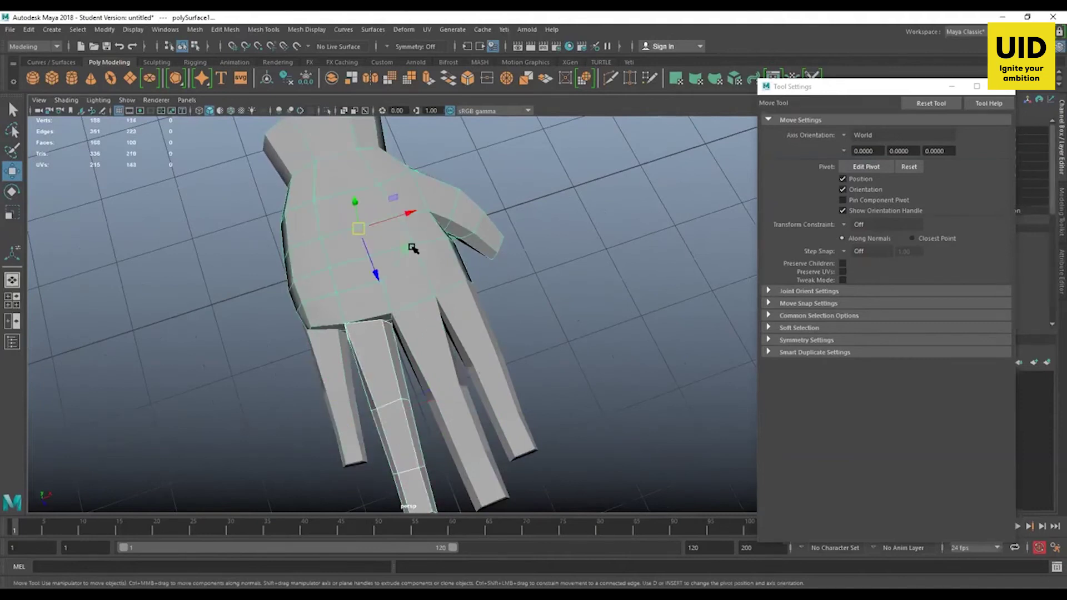
pyautogui.click(327, 111)
pyautogui.keyDown('alt'); pyautogui.moveTo(469, 350); pyautogui.dragTo(464, 377); pyautogui.keyUp('alt')
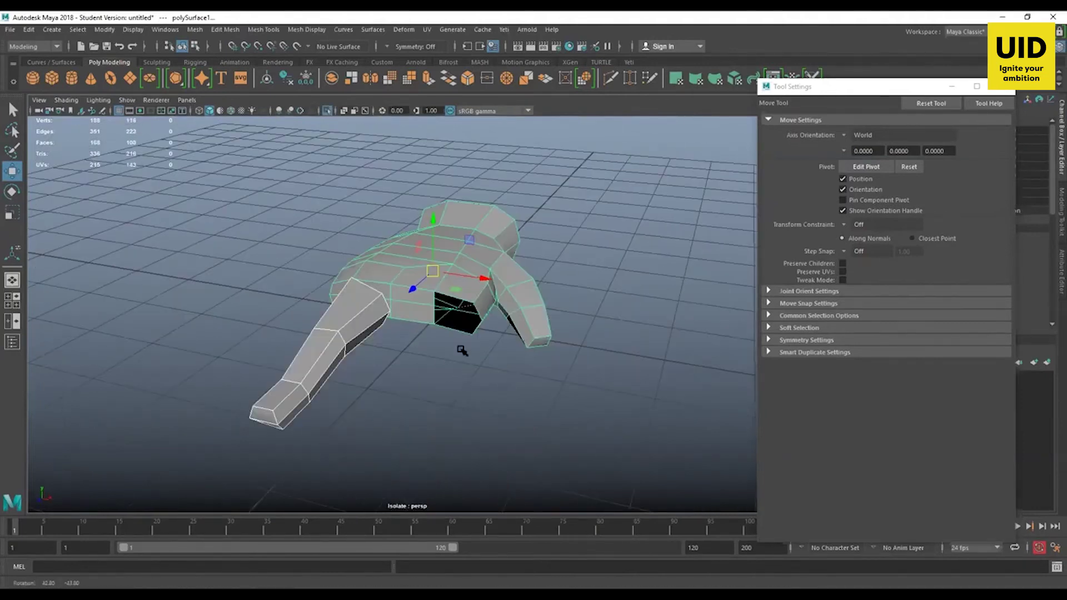
# - Snap the ring finger's upper base corner vertex on the middle-finger side onto the palm's top edge vertex
pyautogui.scroll(3, 414, 352)
pyautogui.click(279, 249)
pyautogui.scroll(3, 281, 250)
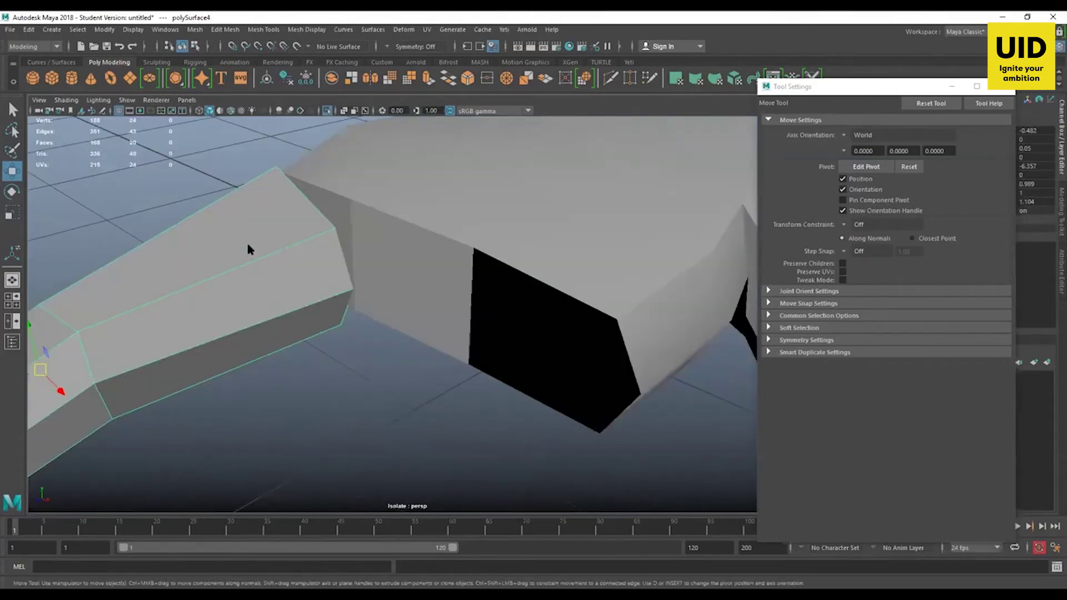
pyautogui.press('F9')
pyautogui.click(335, 230)
pyautogui.keyDown('alt'); pyautogui.moveTo(335, 253); pyautogui.dragTo(356, 256); pyautogui.keyUp('alt')
pyautogui.scroll(2, 356, 256)
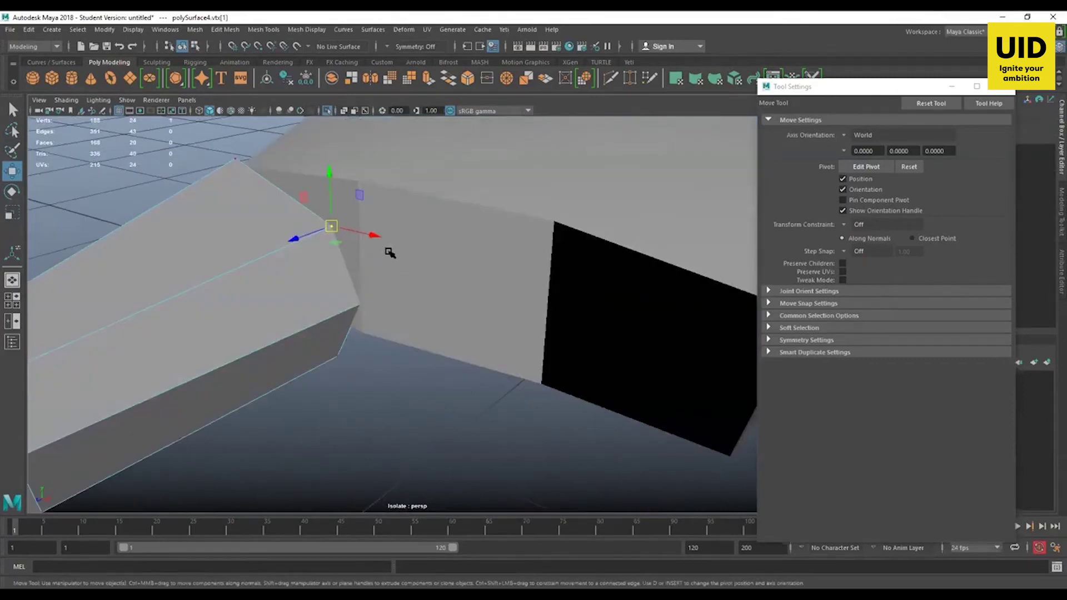
pyautogui.scroll(-2, 367, 186)
pyautogui.scroll(-3, 389, 214)
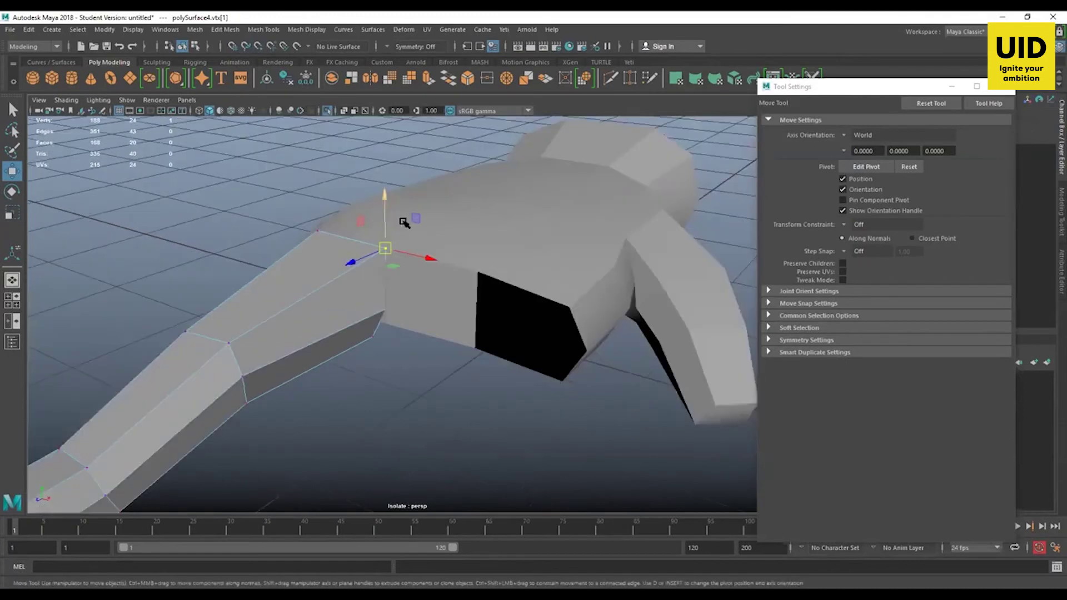
pyautogui.scroll(-2, 404, 222)
# - Turn on wireframe-on-shaded display for the viewport
pyautogui.click(66, 100)
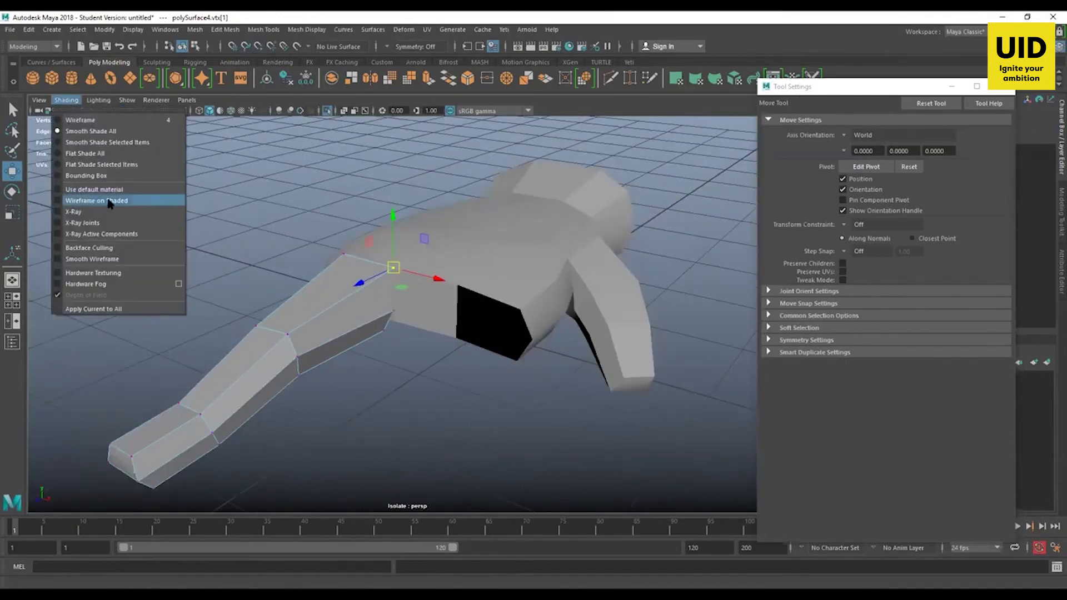
pyautogui.click(81, 201)
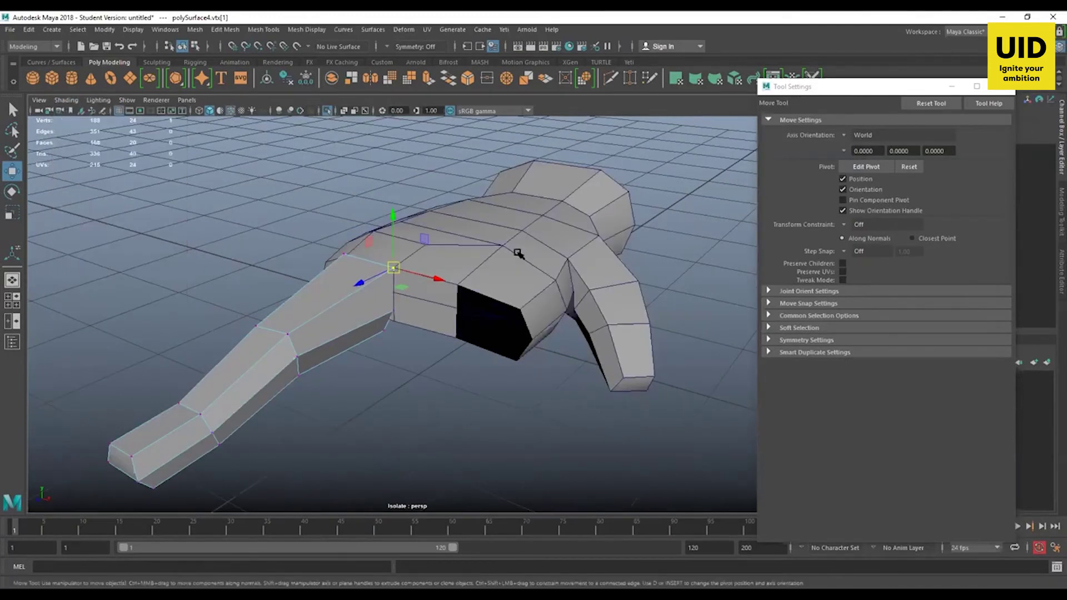
pyautogui.keyDown('alt'); pyautogui.moveTo(443, 292); pyautogui.dragTo(600, 443, button='right'); pyautogui.keyUp('alt')
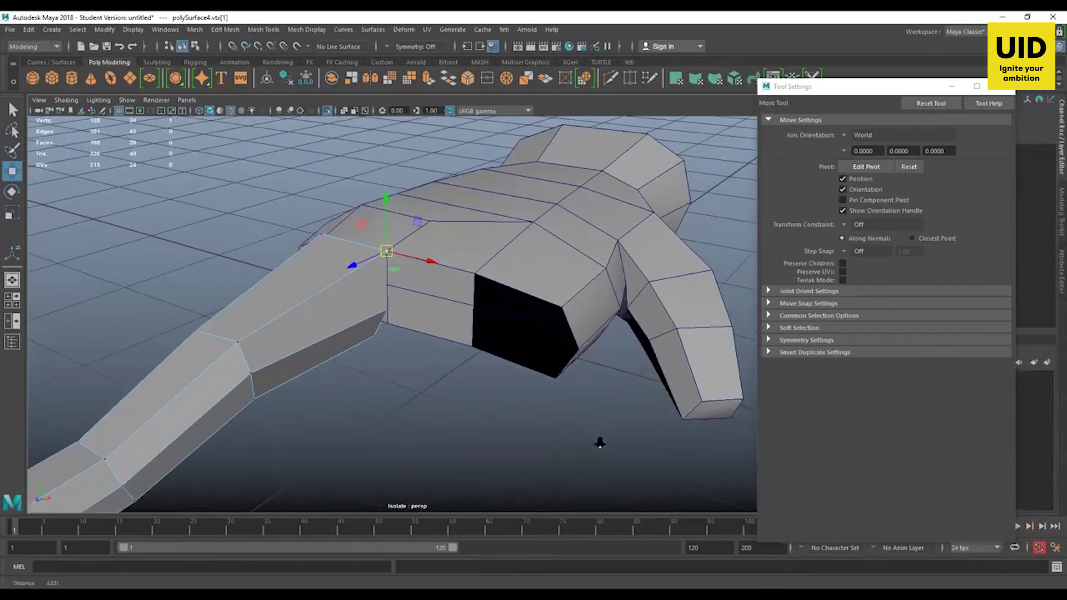
# - Snap the side and lower corner vertices on the middle-finger side of the ring finger's base onto the matching palm vertices
pyautogui.keyDown('alt'); pyautogui.moveTo(412, 338); pyautogui.dragTo(364, 326, button='right'); pyautogui.keyUp('alt')
pyautogui.click(353, 312)
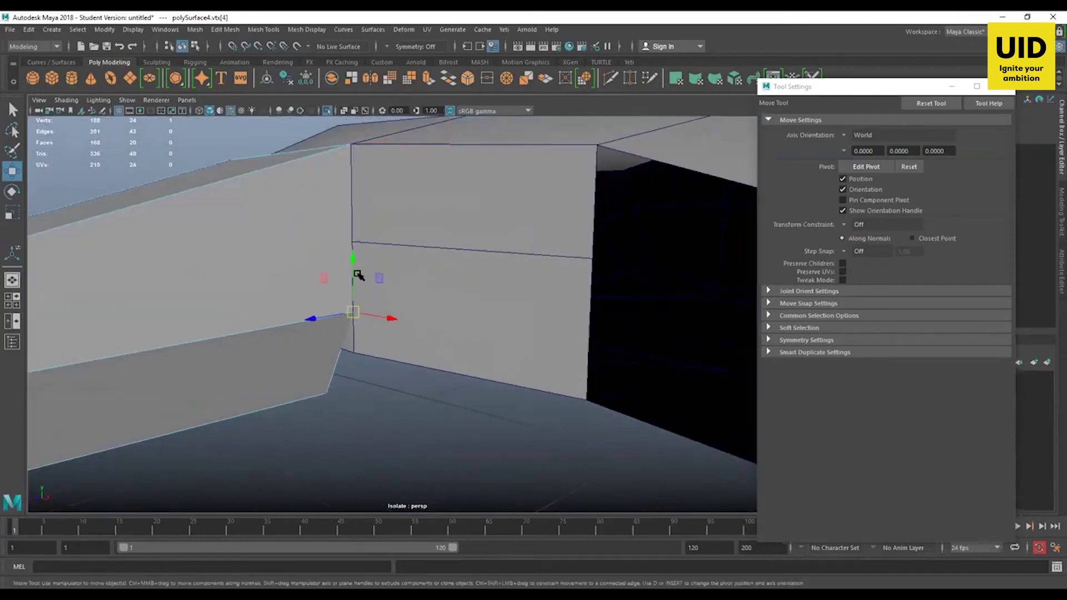
pyautogui.press('v')
pyautogui.moveTo(352, 239); pyautogui.dragTo(353, 241, button='middle')
pyautogui.click(326, 393)
pyautogui.moveTo(359, 360); pyautogui.dragTo(352, 352, button='middle')
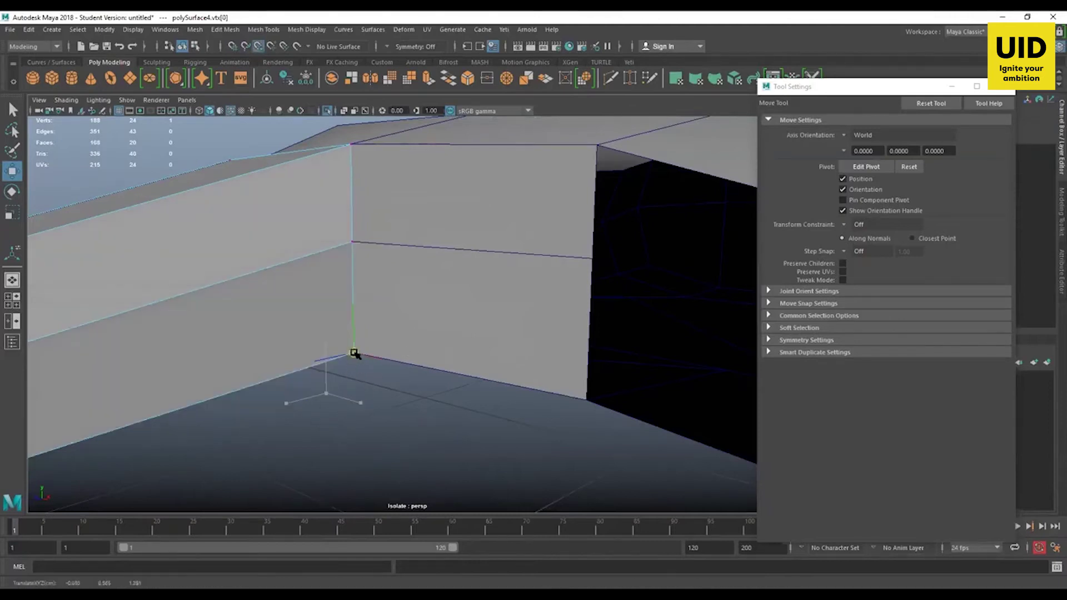
# - Snap the lower corner, side and upper corner vertices on the little-finger side of the ring finger's base onto the palm
pyautogui.keyDown('alt'); pyautogui.moveTo(309, 361); pyautogui.dragTo(354, 380); pyautogui.keyUp('alt')
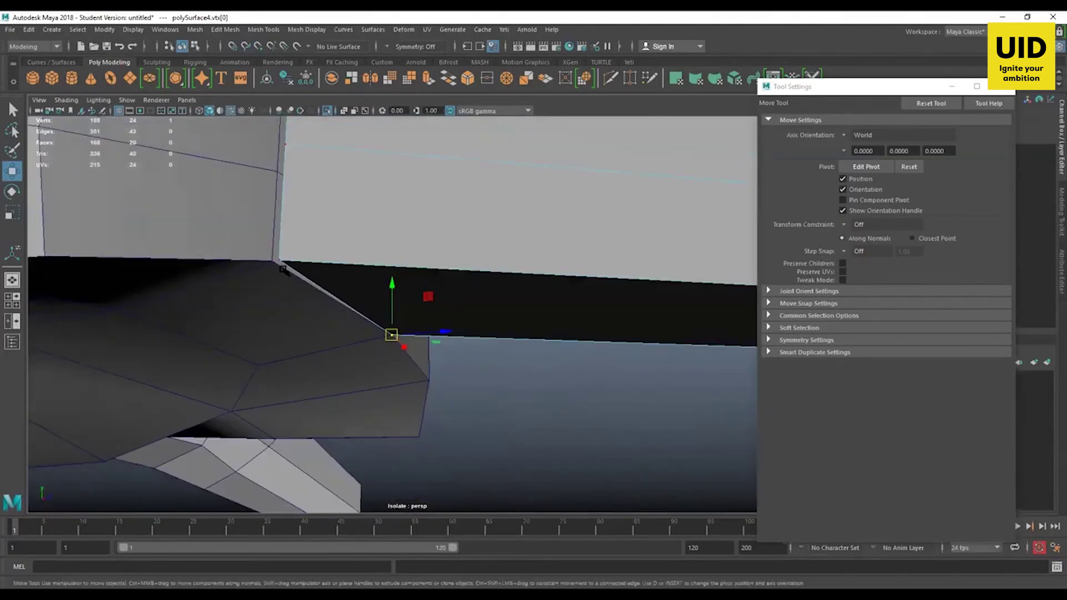
pyautogui.click(279, 261)
pyautogui.press('v')
pyautogui.moveTo(265, 256); pyautogui.dragTo(269, 260, button='middle')
pyautogui.keyDown('alt'); pyautogui.moveTo(314, 236); pyautogui.dragTo(322, 315); pyautogui.keyUp('alt')
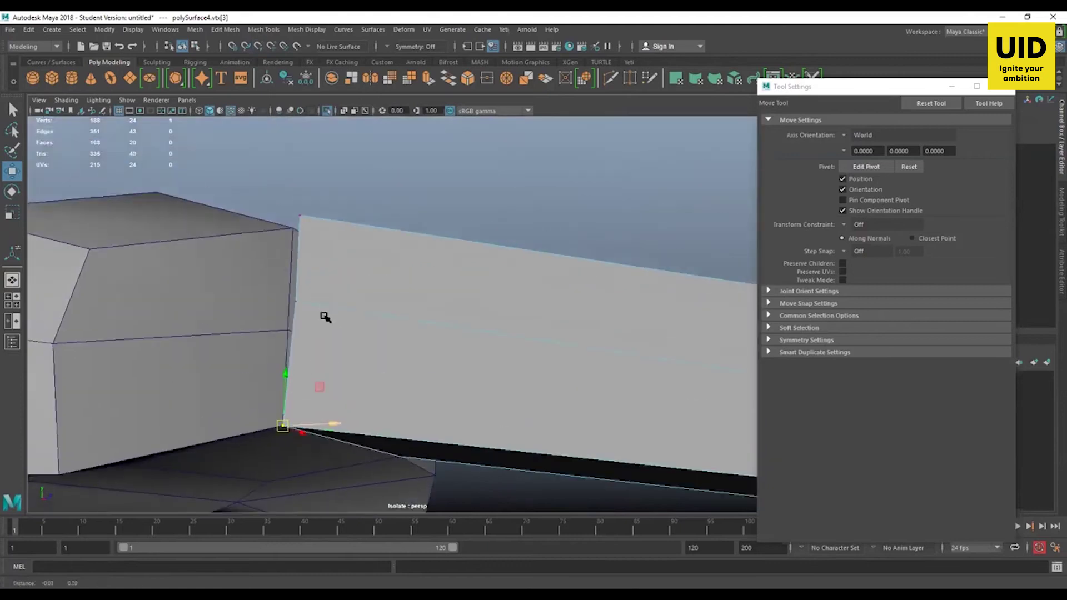
pyautogui.click(287, 336)
pyautogui.keyDown('alt'); pyautogui.moveTo(324, 248); pyautogui.dragTo(329, 354); pyautogui.keyUp('alt')
pyautogui.click(303, 377)
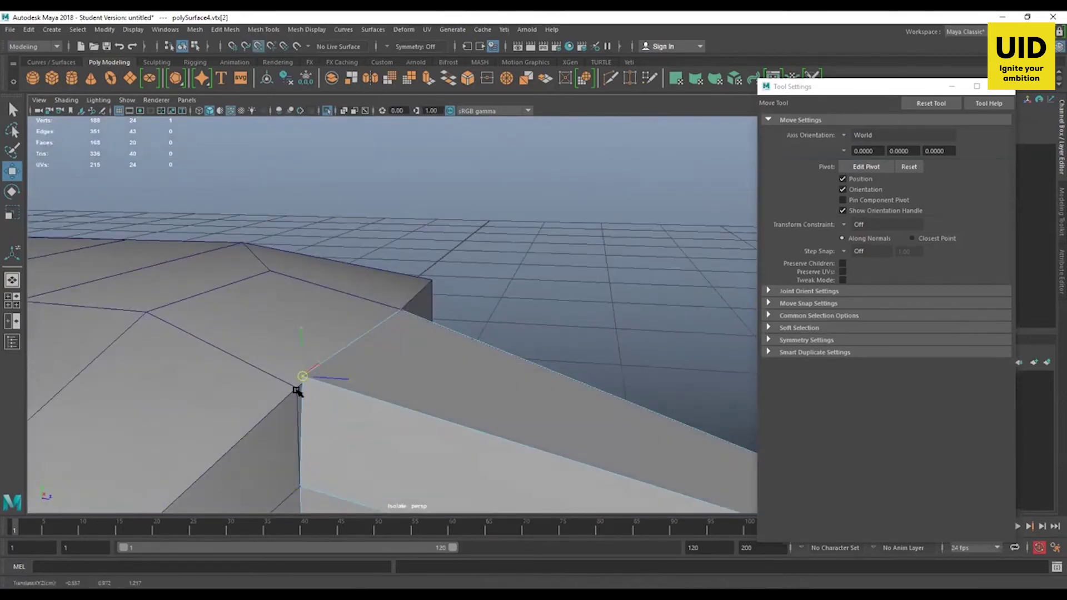
# - Deselect the ring finger and turn off isolation to bring back the whole hand
pyautogui.scroll(-4, 447, 400)
pyautogui.keyDown('alt'); pyautogui.moveTo(454, 404); pyautogui.dragTo(405, 398); pyautogui.keyUp('alt')
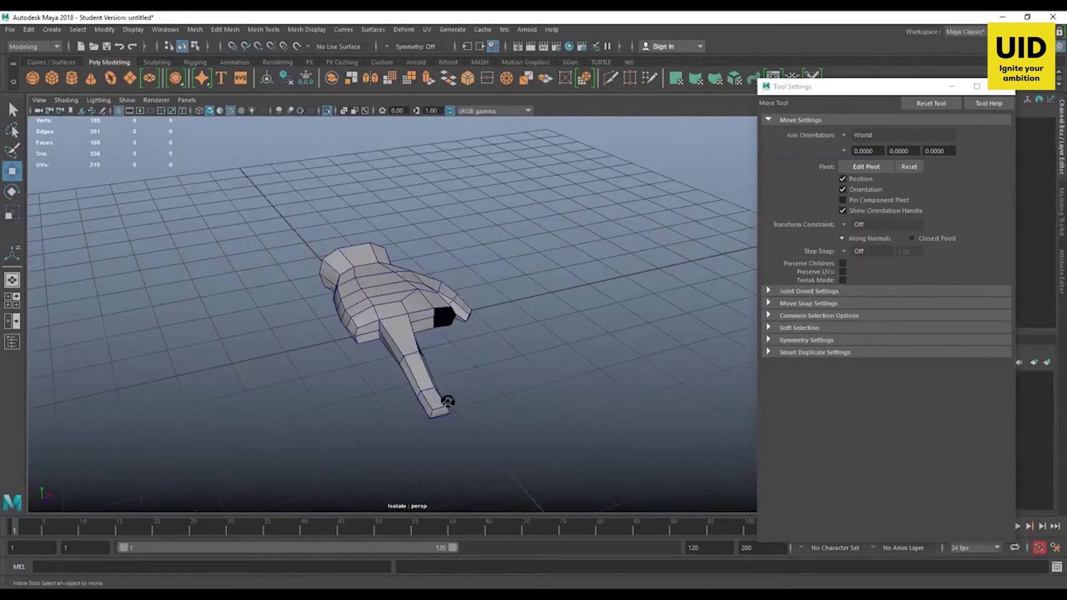
pyautogui.scroll(4, 431, 330)
pyautogui.keyDown('alt'); pyautogui.moveTo(431, 331); pyautogui.dragTo(375, 321); pyautogui.keyUp('alt')
pyautogui.click(328, 110)
# - Isolate the little finger together with the palm in the viewport
pyautogui.click(340, 356)
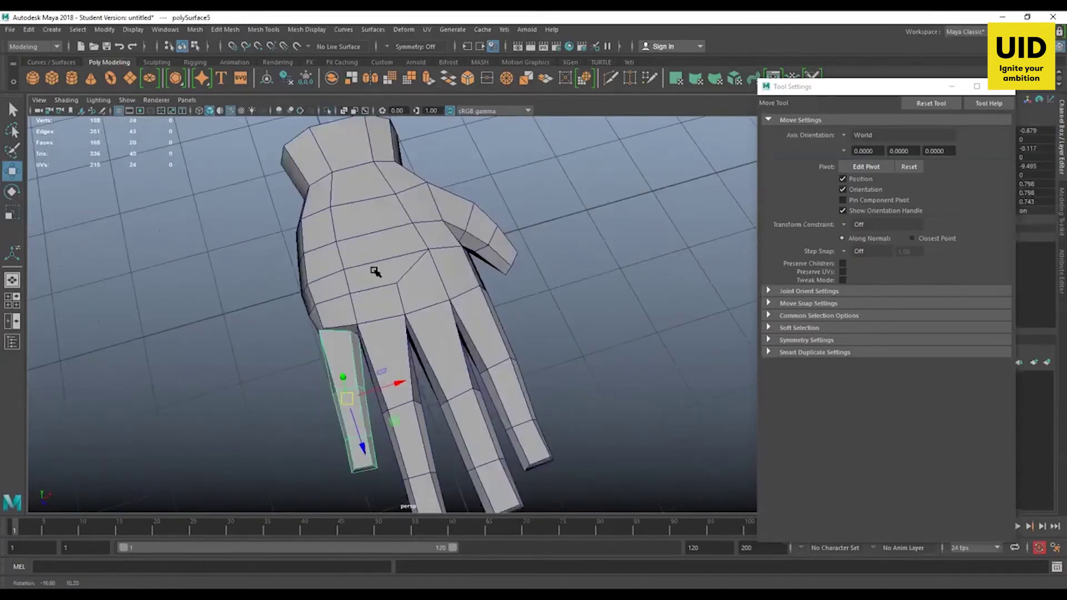
pyautogui.keyDown('shift'); pyautogui.click(343, 175); pyautogui.keyUp('shift')
pyautogui.click(328, 111)
pyautogui.keyDown('alt'); pyautogui.moveTo(356, 356); pyautogui.dragTo(364, 307); pyautogui.keyUp('alt')
pyautogui.scroll(4, 350, 387)
pyautogui.keyDown('alt'); pyautogui.moveTo(350, 386); pyautogui.dragTo(252, 321); pyautogui.keyUp('alt')
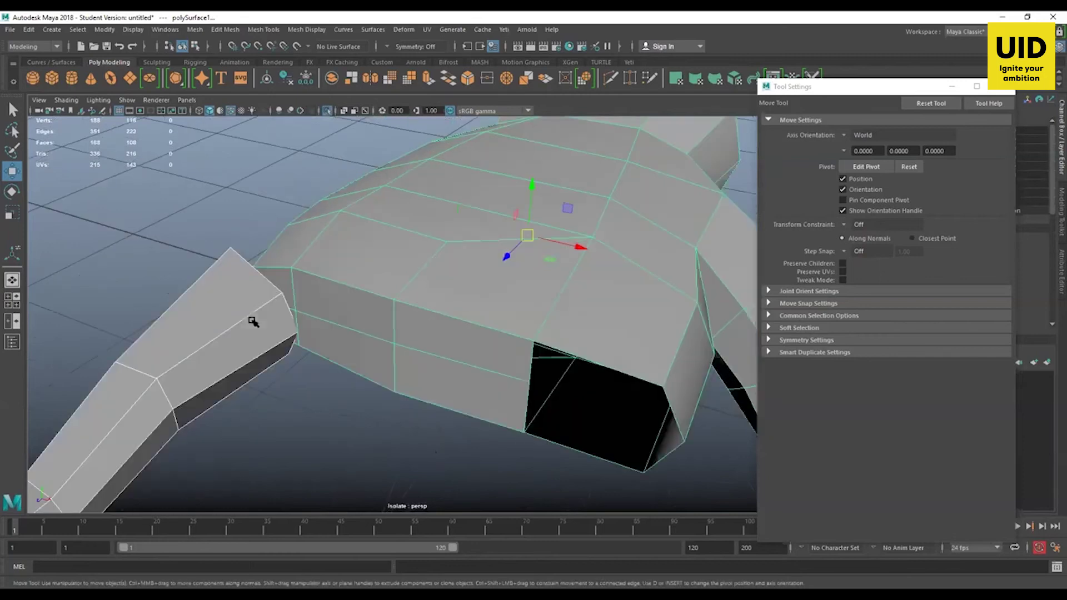
# - Snap the little finger's upper base corner vertex on the ring-finger side onto the palm's top edge vertex
pyautogui.click(249, 300)
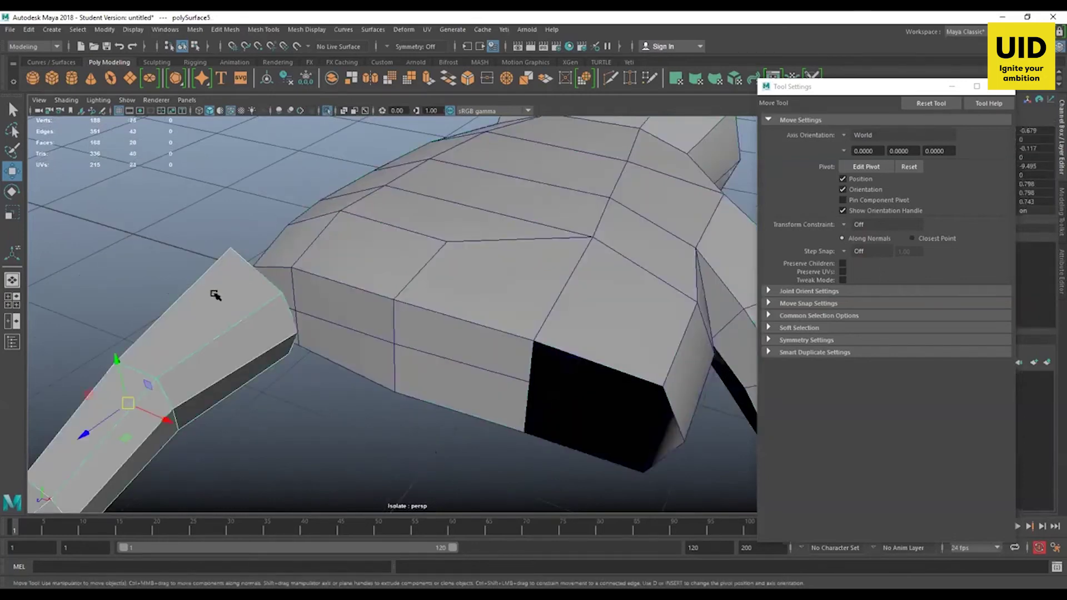
pyautogui.scroll(2, 216, 294)
pyautogui.press('F9')
pyautogui.click(240, 291)
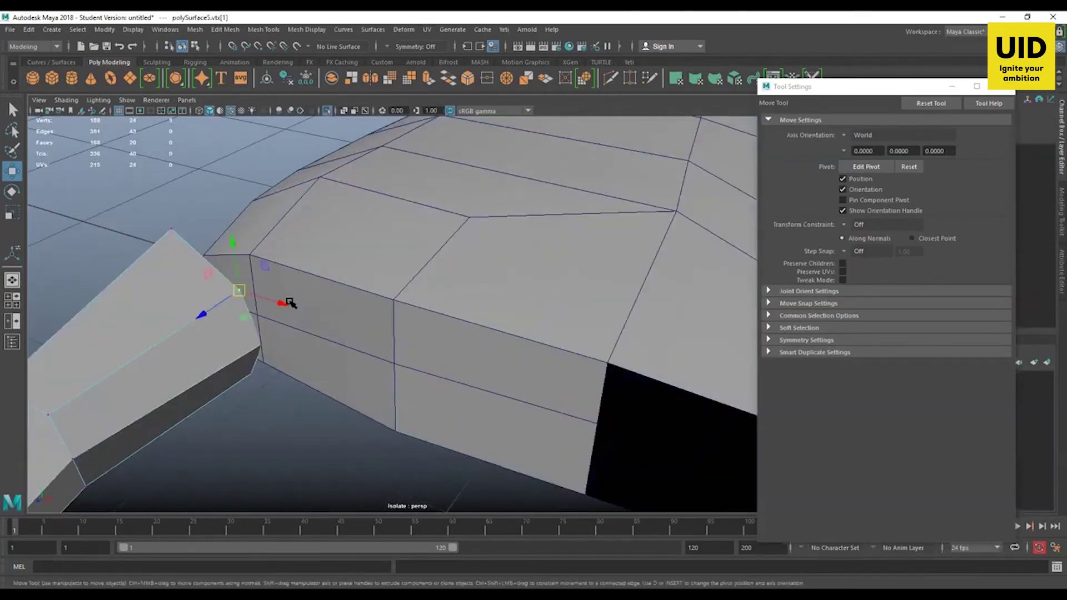
pyautogui.middleClick(252, 254)
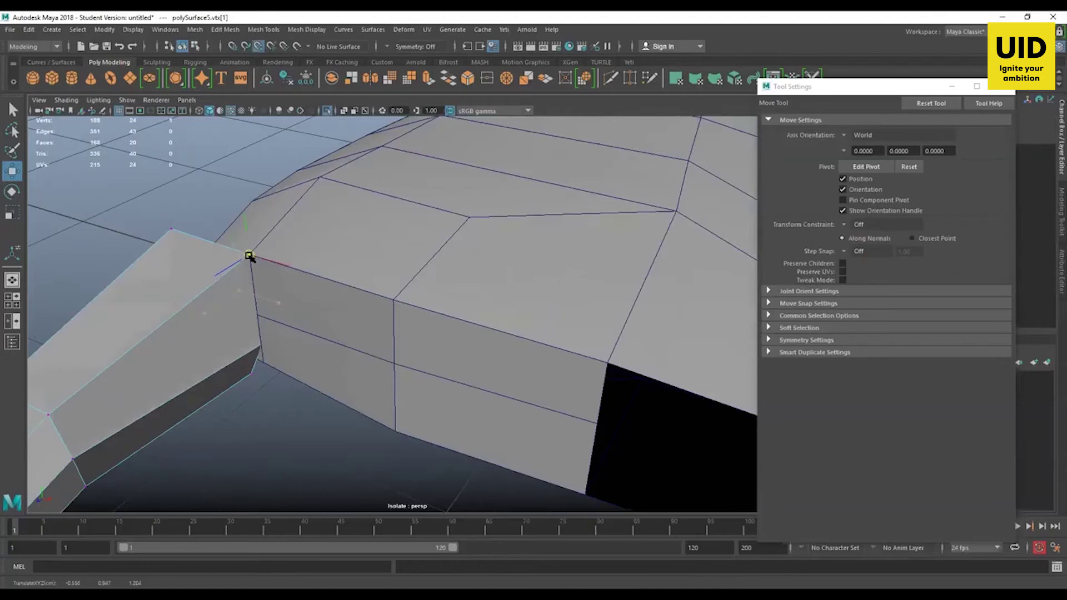
# - Snap the side and lower corner vertices on the ring-finger side of the little finger's base onto the palm vertices
pyautogui.click(261, 349)
pyautogui.keyDown('alt'); pyautogui.moveTo(282, 370); pyautogui.dragTo(485, 324); pyautogui.keyUp('alt')
pyautogui.click(466, 426)
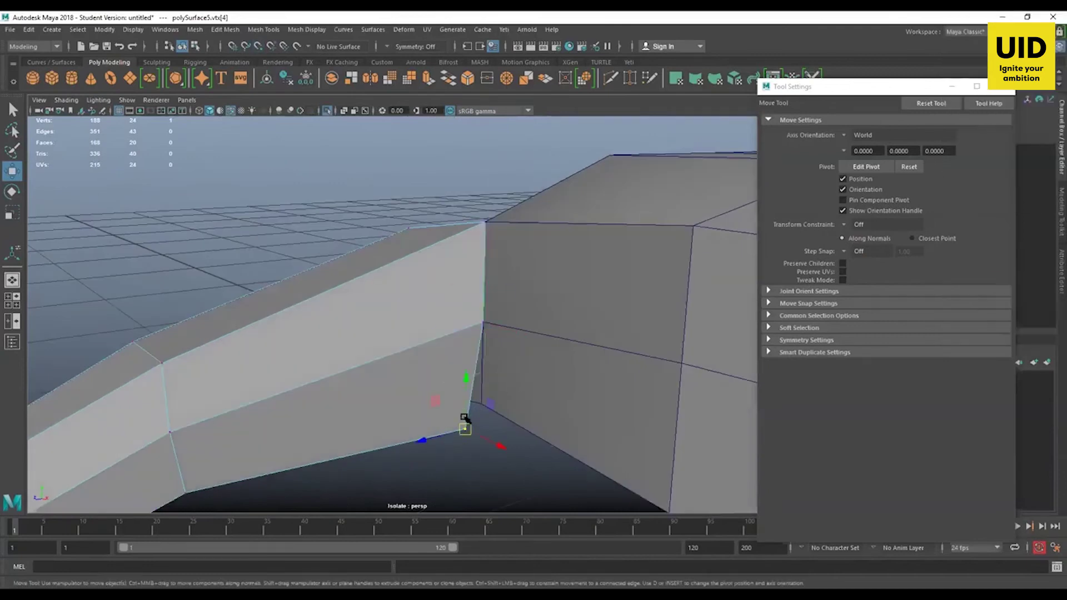
pyautogui.press('v')
pyautogui.middleClick(481, 406)
# - Snap the lower, side and upper vertices on the outer side of the little finger's base onto the matching palm vertices
pyautogui.keyDown('alt'); pyautogui.moveTo(379, 466); pyautogui.dragTo(336, 226); pyautogui.keyUp('alt')
pyautogui.click(339, 296)
pyautogui.click(335, 198)
pyautogui.press('v')
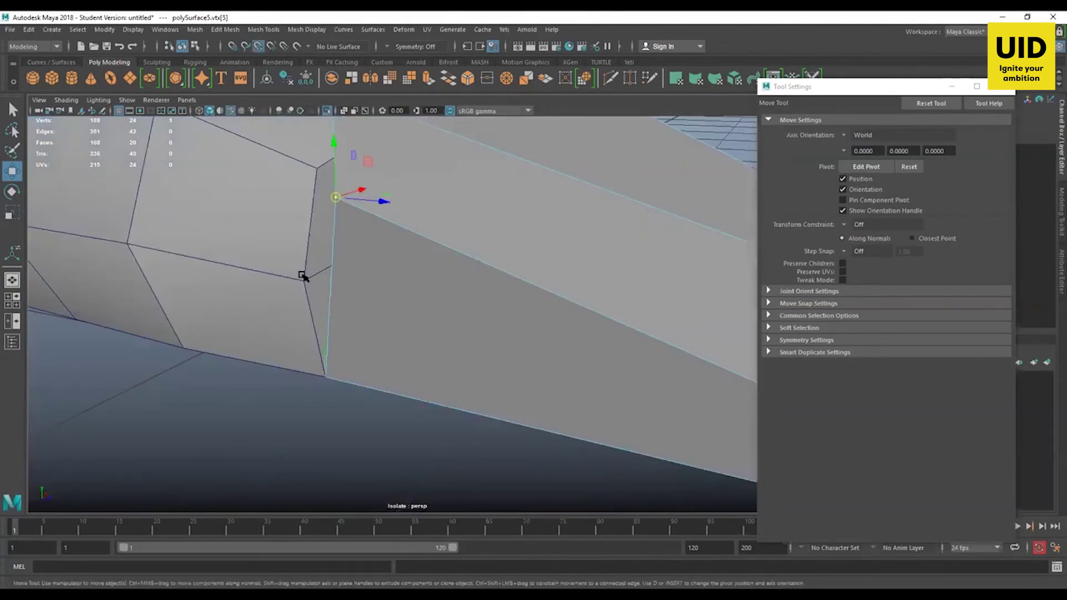
pyautogui.middleClick(304, 280)
pyautogui.keyDown('alt'); pyautogui.moveTo(327, 167); pyautogui.dragTo(332, 216, button='middle'); pyautogui.keyUp('alt')
pyautogui.click(335, 221)
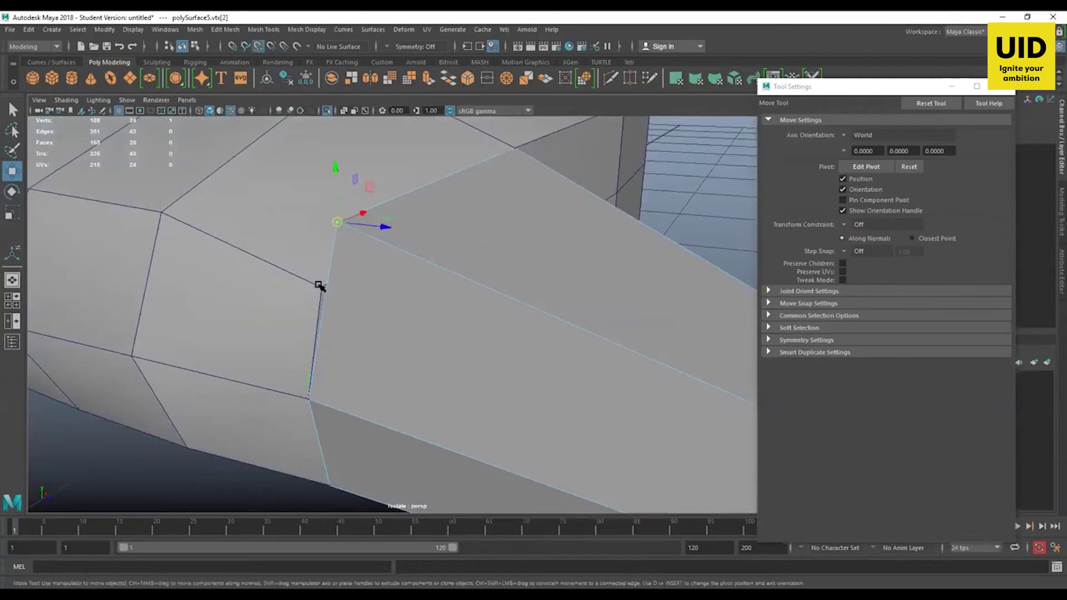
pyautogui.keyDown('alt'); pyautogui.moveTo(319, 285); pyautogui.dragTo(450, 352); pyautogui.keyUp('alt')
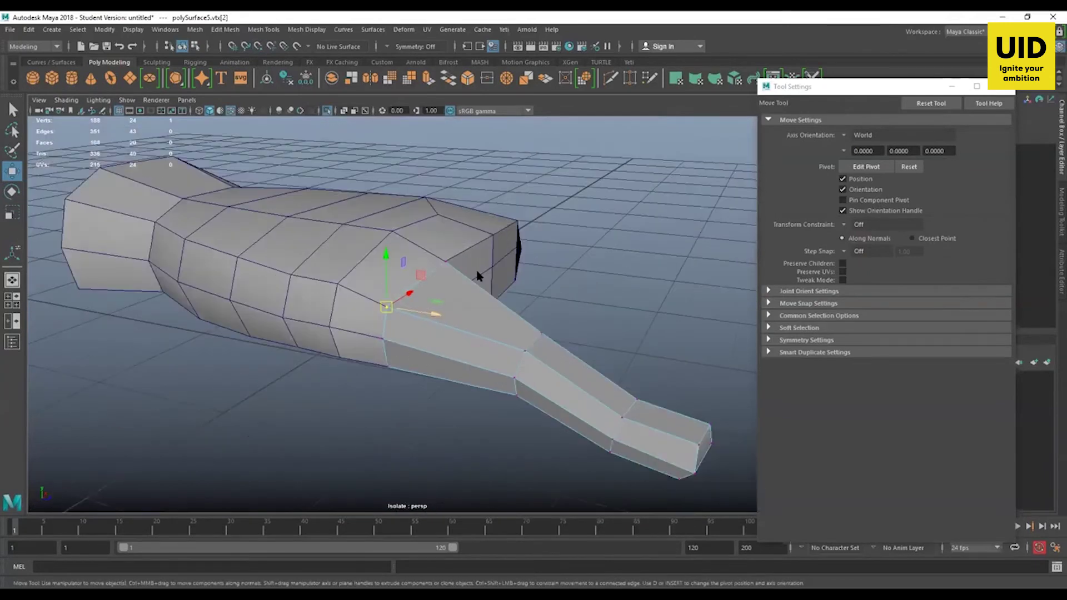
# - Delete the two middle faces that cap the wrist end of the palm mesh
pyautogui.keyDown('alt'); pyautogui.moveTo(491, 396); pyautogui.dragTo(579, 400); pyautogui.keyUp('alt')
pyautogui.keyDown('alt'); pyautogui.moveTo(512, 402); pyautogui.dragTo(455, 373); pyautogui.keyUp('alt')
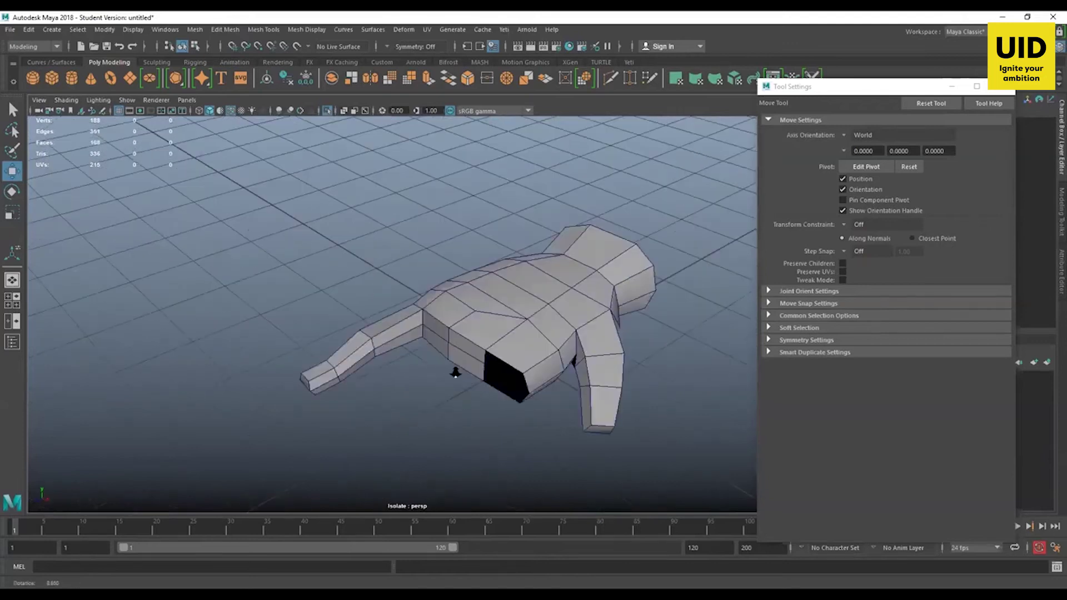
pyautogui.keyDown('alt'); pyautogui.moveTo(455, 372); pyautogui.dragTo(512, 446, button='right'); pyautogui.keyUp('alt')
pyautogui.keyDown('alt'); pyautogui.moveTo(513, 447); pyautogui.dragTo(459, 300); pyautogui.keyUp('alt')
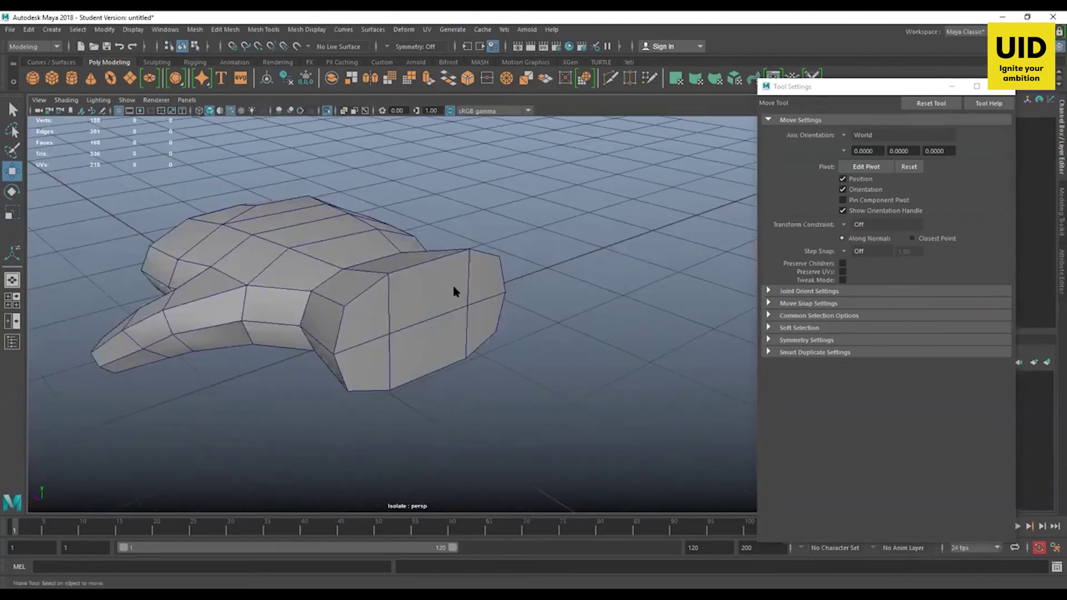
pyautogui.keyDown('shift'); pyautogui.click(443, 340); pyautogui.keyUp('shift')
pyautogui.keyDown('shift'); pyautogui.click(379, 358); pyautogui.keyUp('shift')
pyautogui.keyDown('shift'); pyautogui.click(488, 288); pyautogui.keyUp('shift')
pyautogui.click(546, 372)
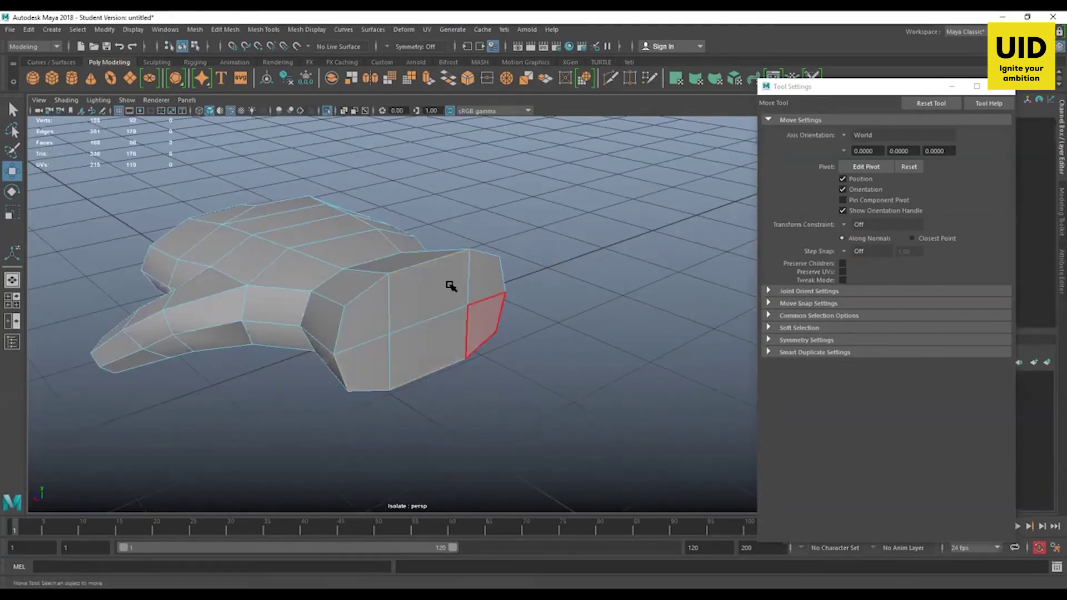
pyautogui.click(448, 292)
pyautogui.keyDown('shift'); pyautogui.click(444, 341); pyautogui.keyUp('shift')
pyautogui.press('Delete')
# - Delete the four remaining outer cap faces so the wrist end is fully open
pyautogui.click(484, 283)
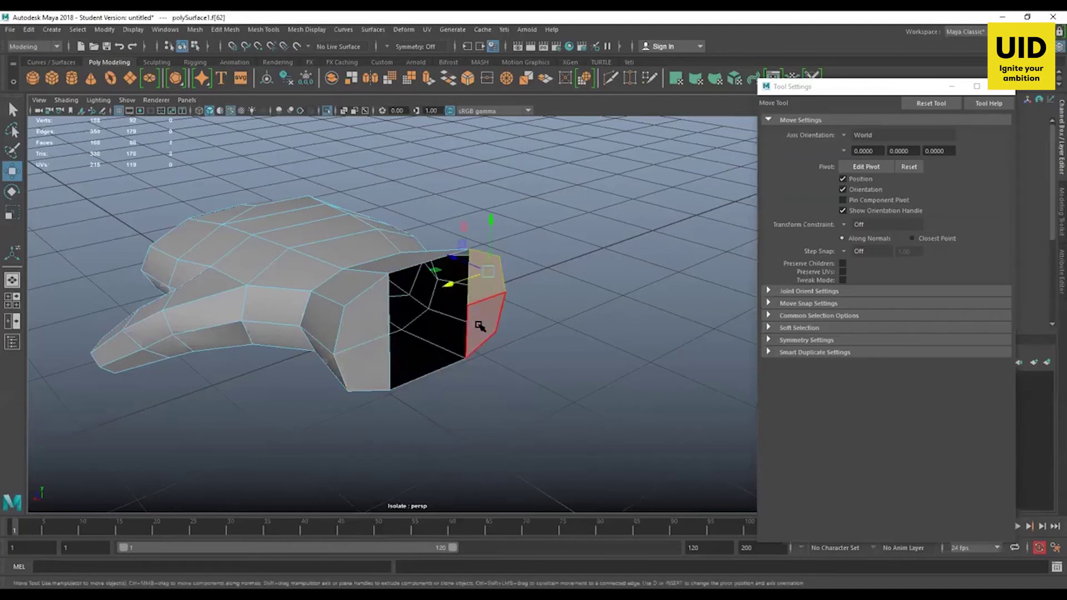
pyautogui.press('Delete')
pyautogui.click(481, 324)
pyautogui.press('Delete')
pyautogui.click(368, 318)
pyautogui.press('Delete')
pyautogui.click(375, 364)
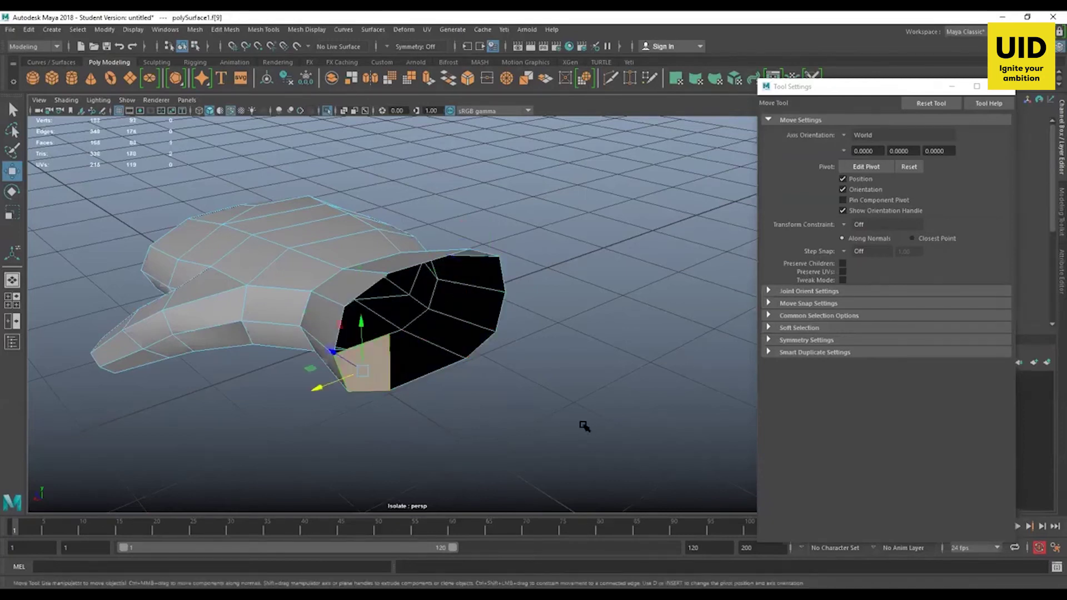
pyautogui.press('Delete')
pyautogui.keyDown('alt'); pyautogui.moveTo(535, 465); pyautogui.dragTo(493, 445); pyautogui.keyUp('alt')
pyautogui.click(267, 214)
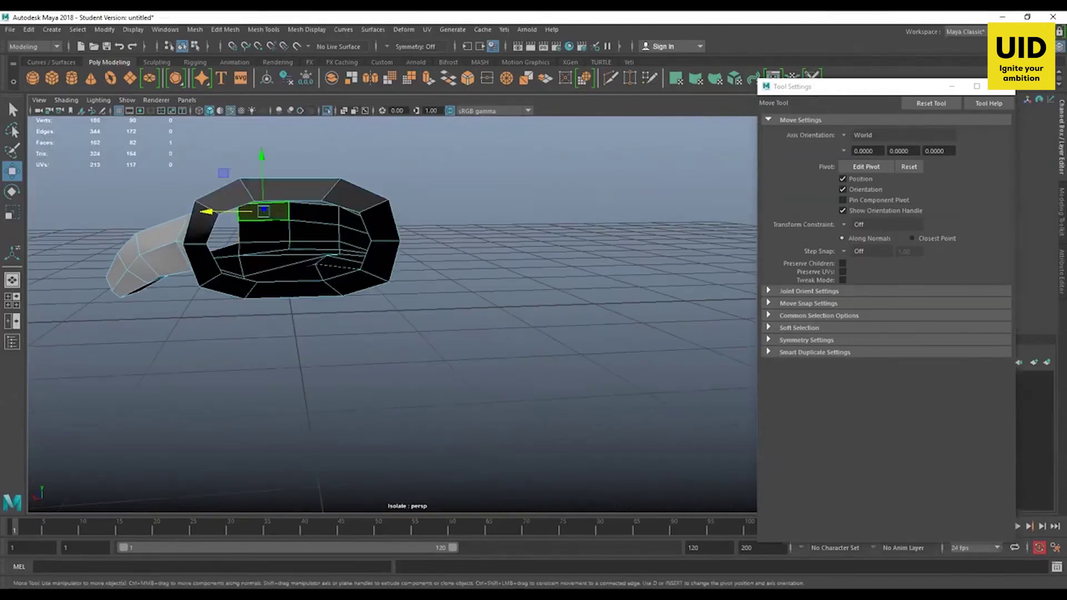
pyautogui.click(268, 231)
pyautogui.click(314, 232)
pyautogui.click(315, 216)
pyautogui.keyDown('alt'); pyautogui.moveTo(314, 274); pyautogui.dragTo(544, 323); pyautogui.keyUp('alt')
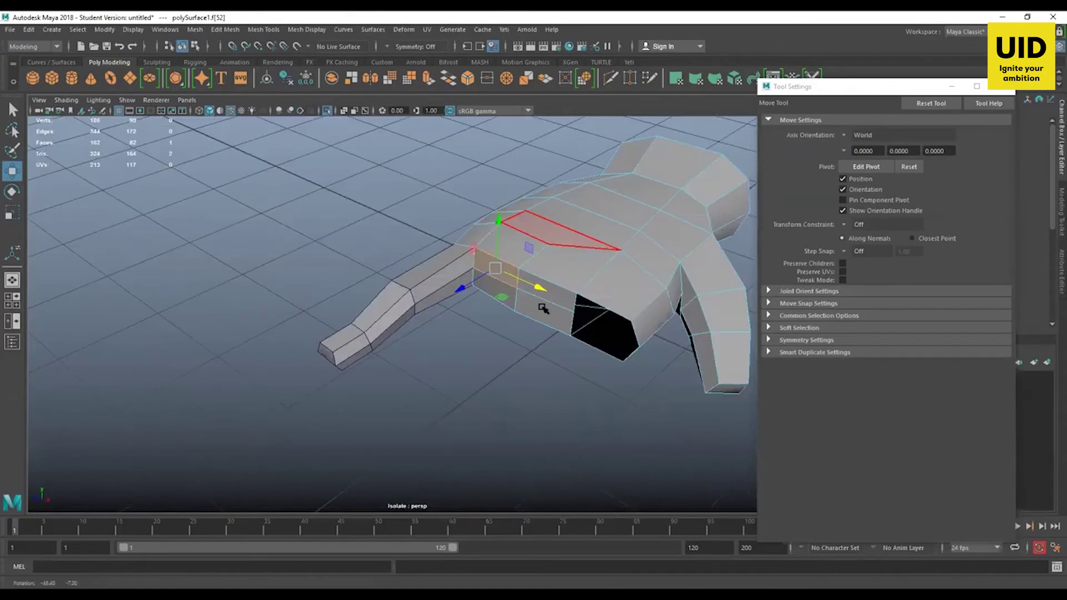
pyautogui.moveTo(548, 309); pyautogui.dragTo(578, 283, button='right')
# - Delete the two palm faces that close off the middle finger's attachment opening
pyautogui.keyDown('alt'); pyautogui.moveTo(509, 295); pyautogui.dragTo(417, 333, button='middle'); pyautogui.keyUp('alt')
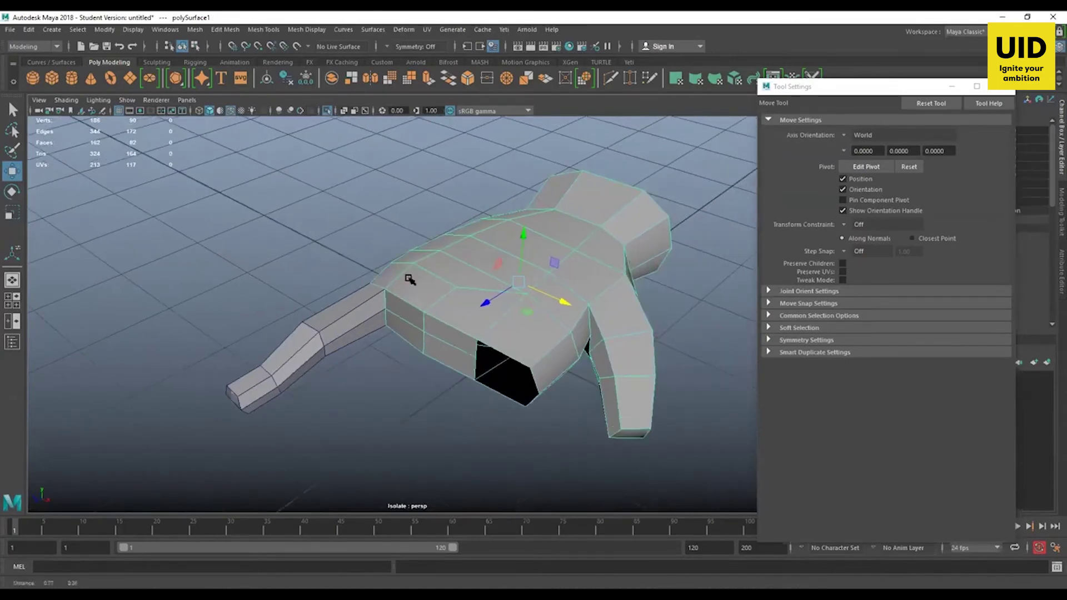
pyautogui.scroll(1, 408, 286)
pyautogui.scroll(2, 448, 345)
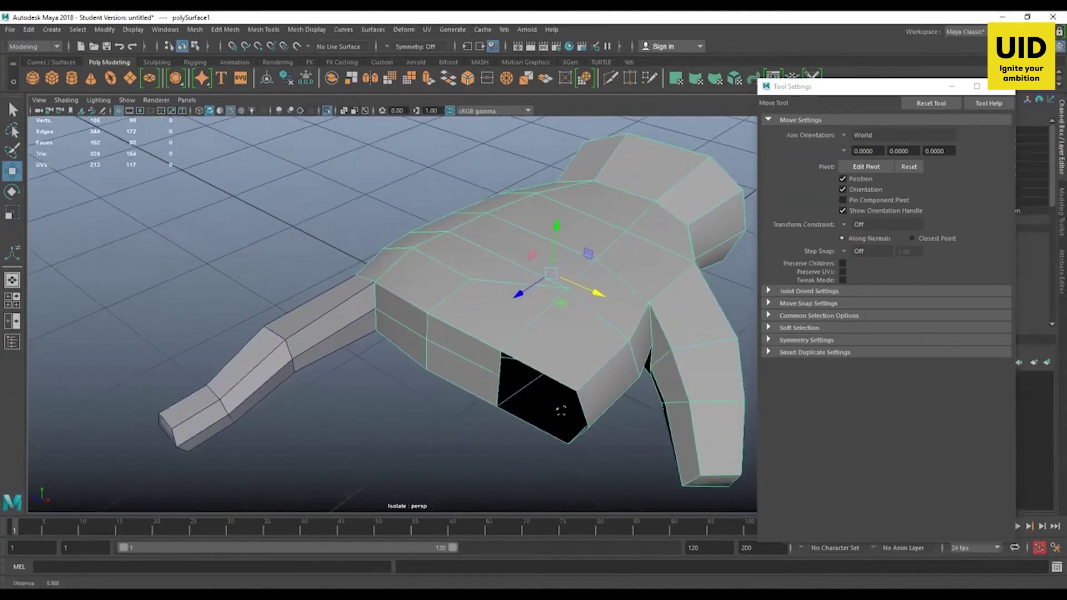
pyautogui.scroll(2, 520, 319)
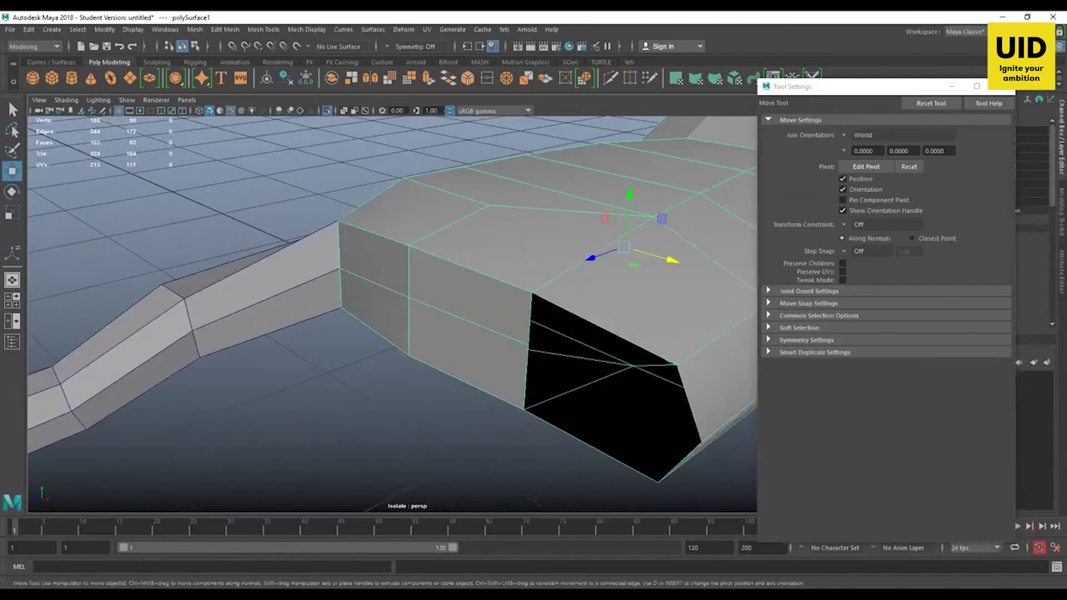
pyautogui.keyDown('alt'); pyautogui.moveTo(556, 337); pyautogui.dragTo(552, 384, button='middle'); pyautogui.keyUp('alt')
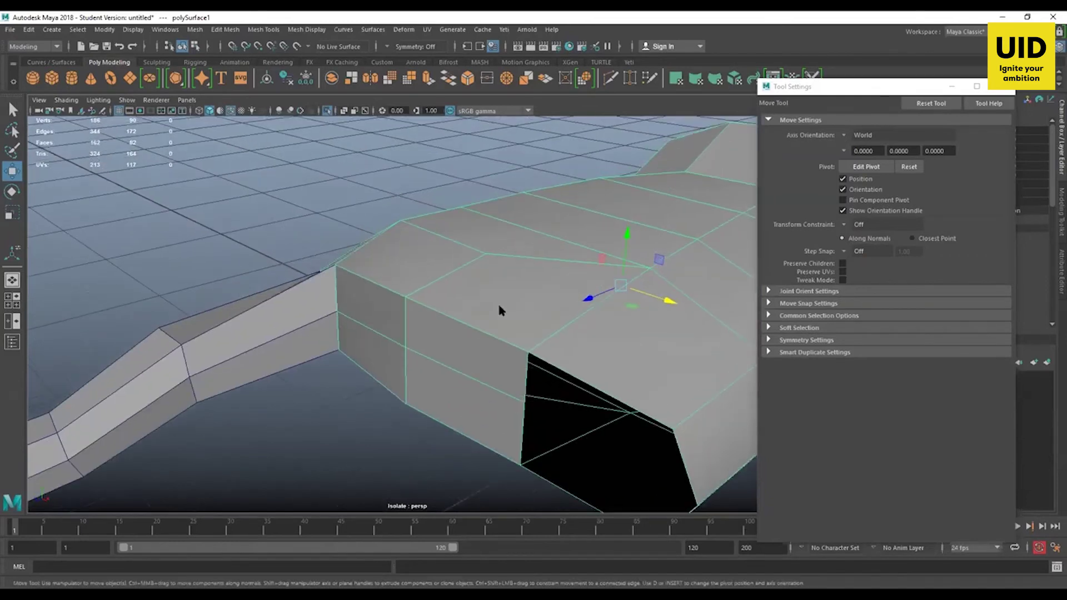
pyautogui.click(475, 361)
pyautogui.press('Delete')
pyautogui.click(474, 398)
pyautogui.press('Delete')
# - Delete the two palm faces that close off the ring finger's attachment opening
pyautogui.click(384, 325)
pyautogui.press('Delete')
pyautogui.click(378, 356)
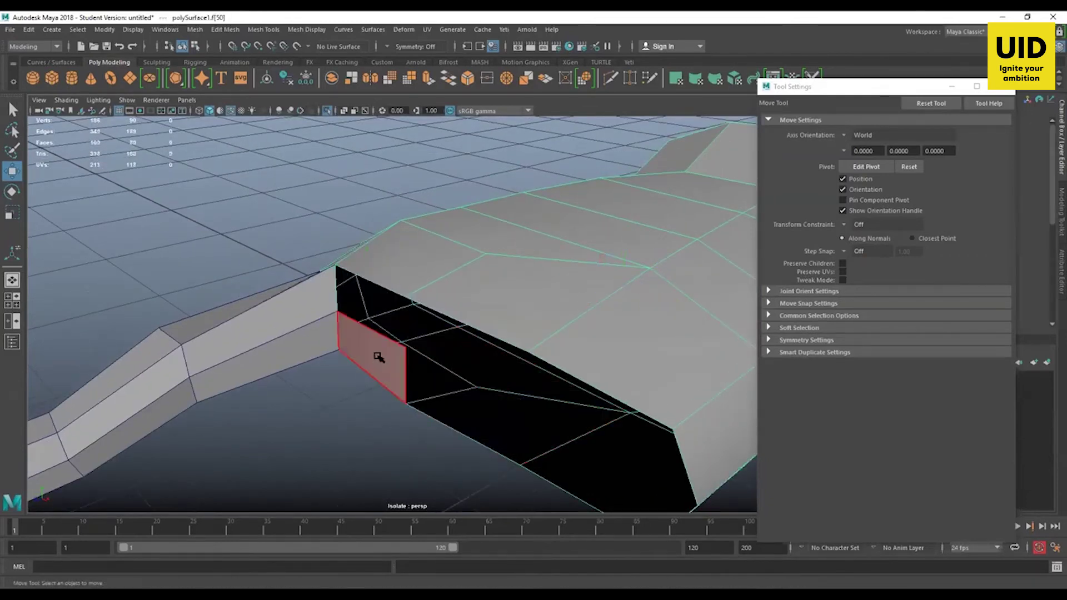
pyautogui.press('Delete')
# - Bring back the whole hand, return to object selection, and isolate only the palm mesh
pyautogui.keyDown('alt'); pyautogui.moveTo(334, 117); pyautogui.dragTo(524, 331); pyautogui.keyUp('alt')
pyautogui.keyDown('alt'); pyautogui.moveTo(492, 225); pyautogui.dragTo(554, 191); pyautogui.keyUp('alt')
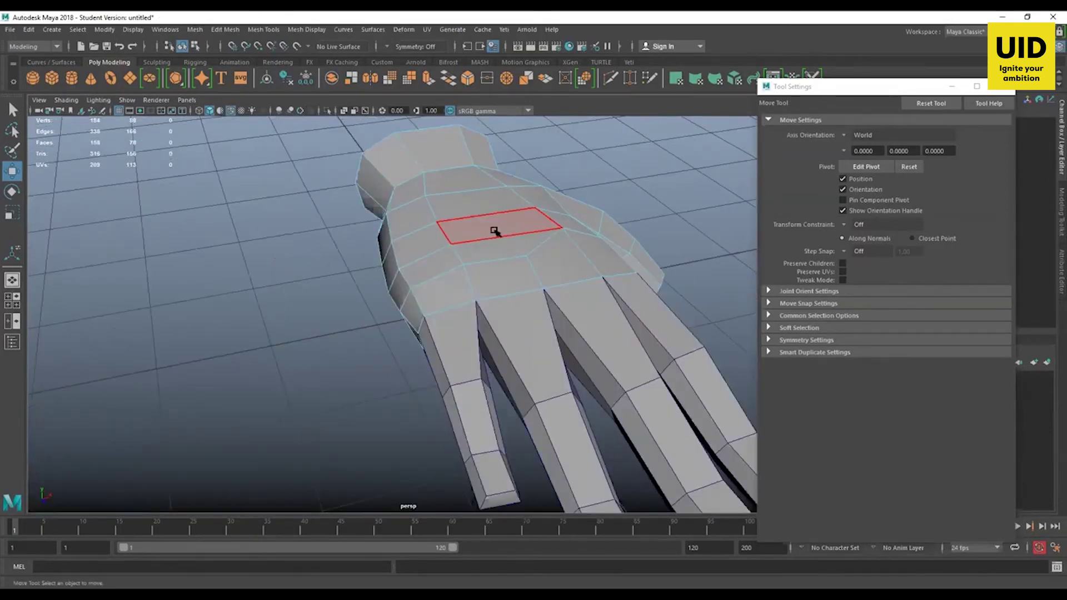
pyautogui.moveTo(494, 231); pyautogui.dragTo(523, 204, button='right')
pyautogui.click(327, 110)
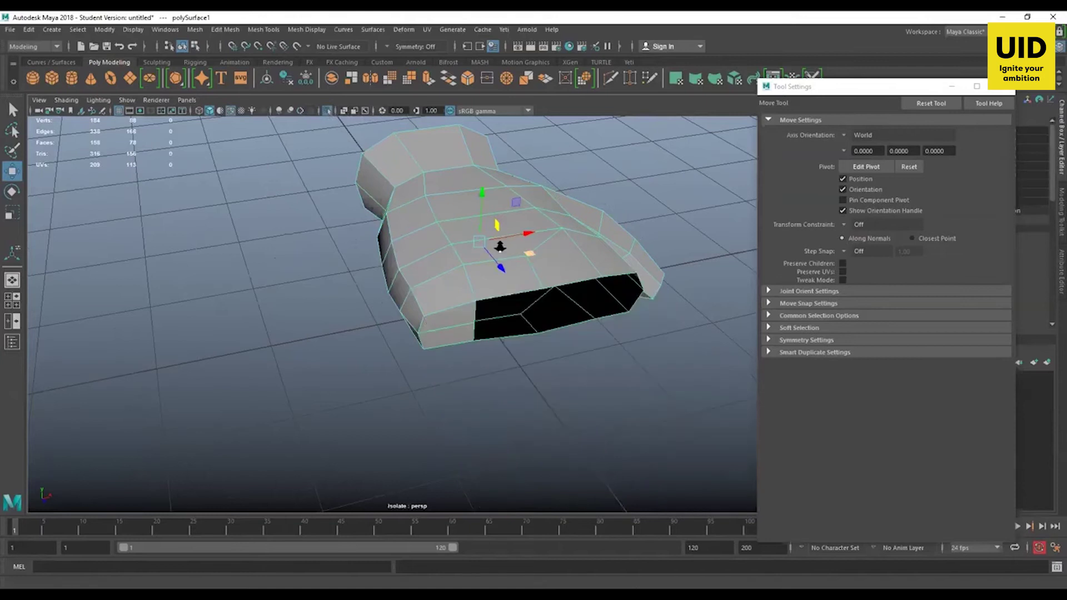
# - Delete the palm face that closes off the little finger's attachment opening, and bring the whole hand back into view
pyautogui.scroll(3, 501, 260)
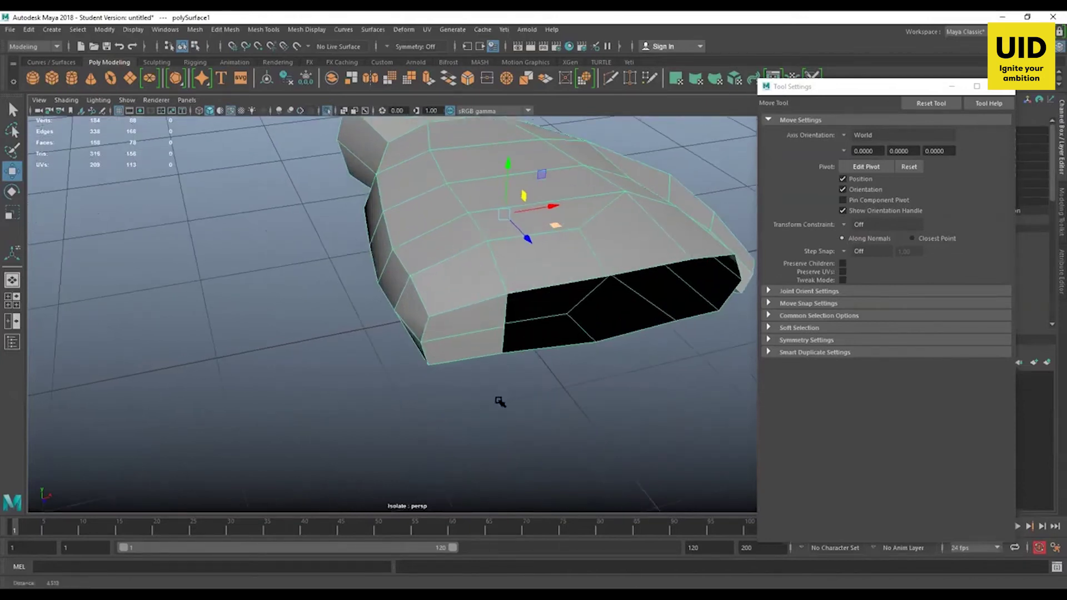
pyautogui.click(489, 344)
pyautogui.press('Delete')
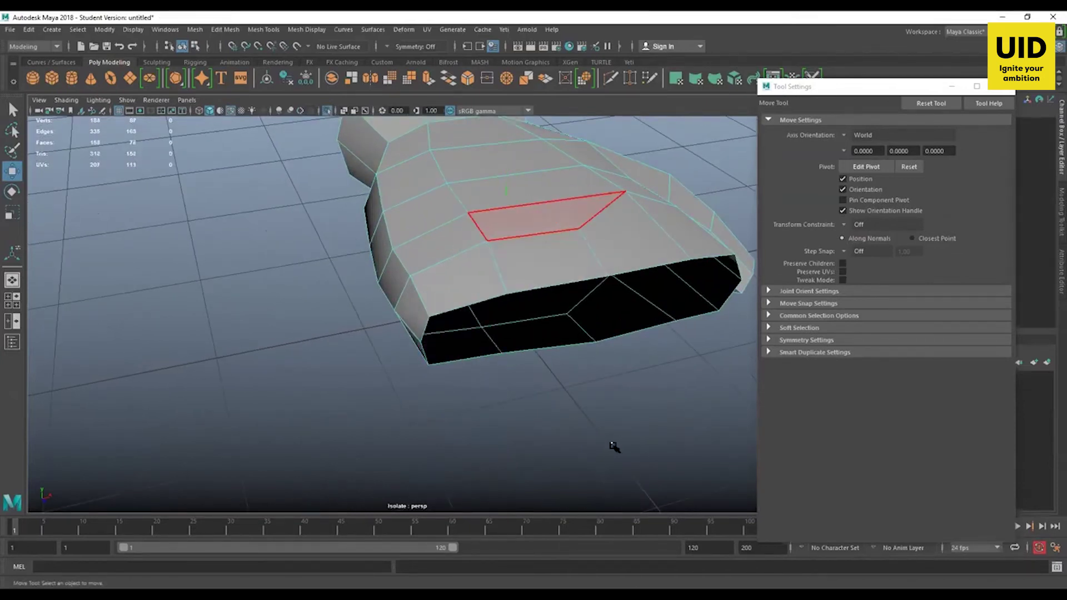
pyautogui.scroll(-5, 581, 399)
pyautogui.click(327, 110)
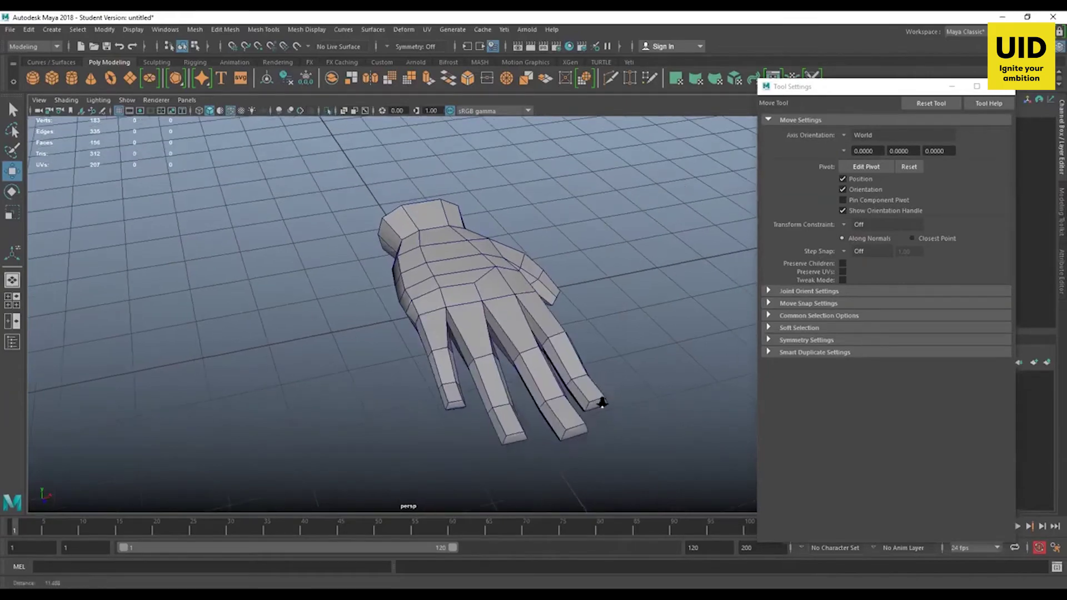
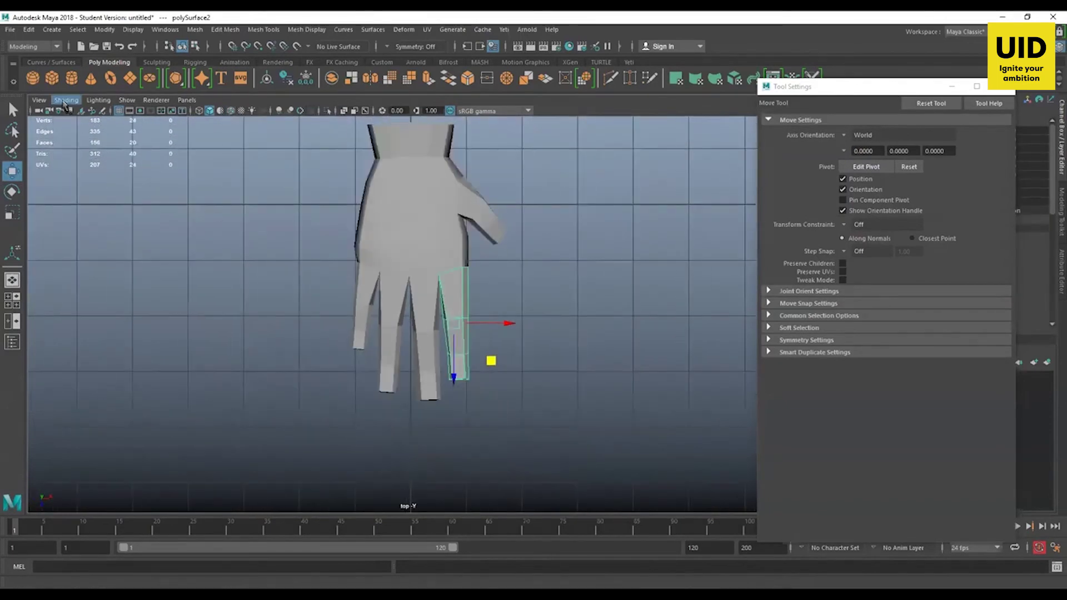
# - Turn on wireframe on shaded for the top view to show the edges of the hand and fingers
pyautogui.click(66, 100)
pyautogui.click(96, 201)
pyautogui.scroll(2, 475, 284)
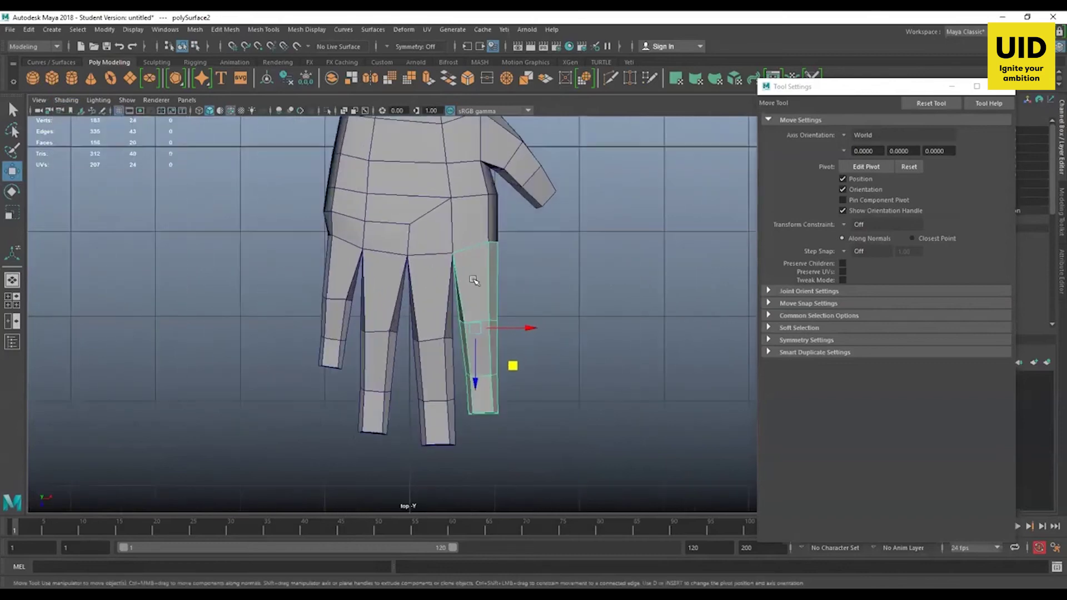
pyautogui.keyDown('alt'); pyautogui.moveTo(531, 305); pyautogui.dragTo(538, 312, button='middle'); pyautogui.keyUp('alt')
pyautogui.moveTo(527, 304); pyautogui.dragTo(485, 299, button='right')
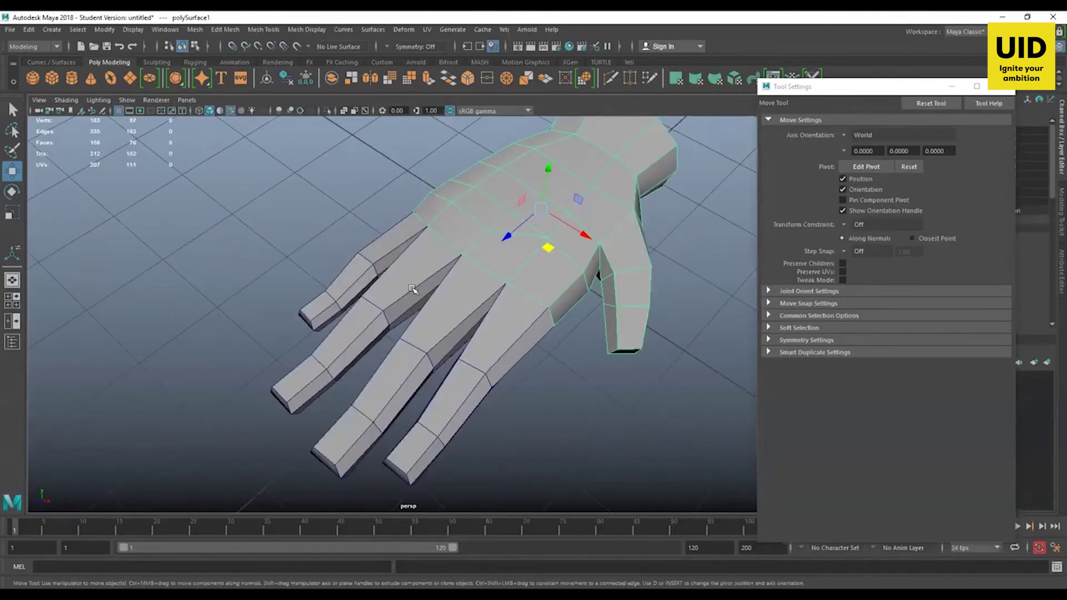
# - Combine the palm and all finger meshes into a single mesh
pyautogui.click(393, 242)
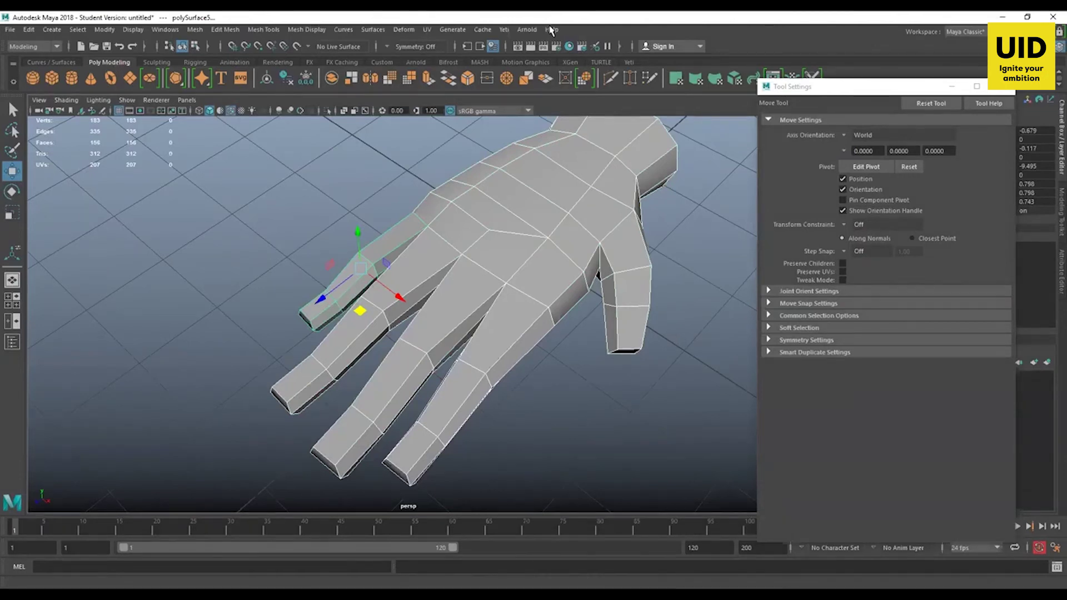
pyautogui.click(193, 30)
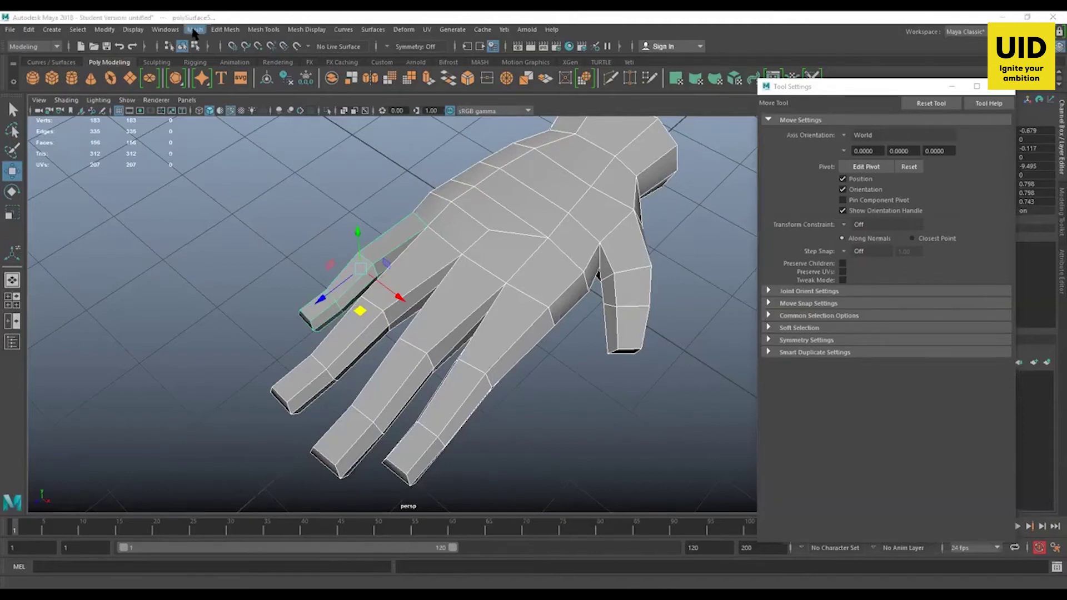
pyautogui.click(220, 67)
pyautogui.keyDown('alt'); pyautogui.moveTo(425, 290); pyautogui.dragTo(385, 315); pyautogui.keyUp('alt')
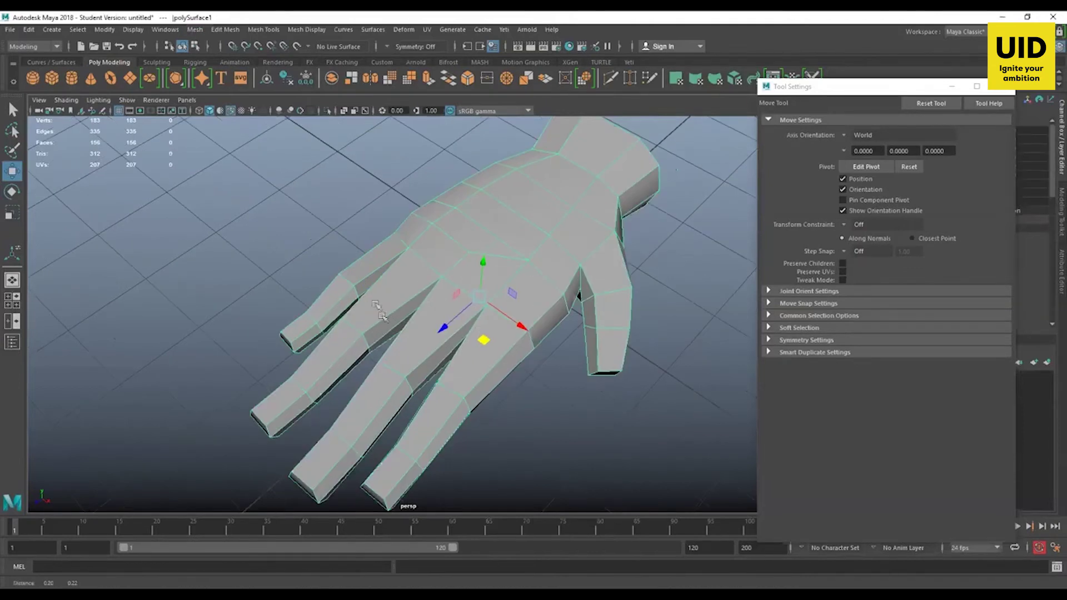
pyautogui.keyDown('alt'); pyautogui.moveTo(422, 350); pyautogui.dragTo(355, 375); pyautogui.keyUp('alt')
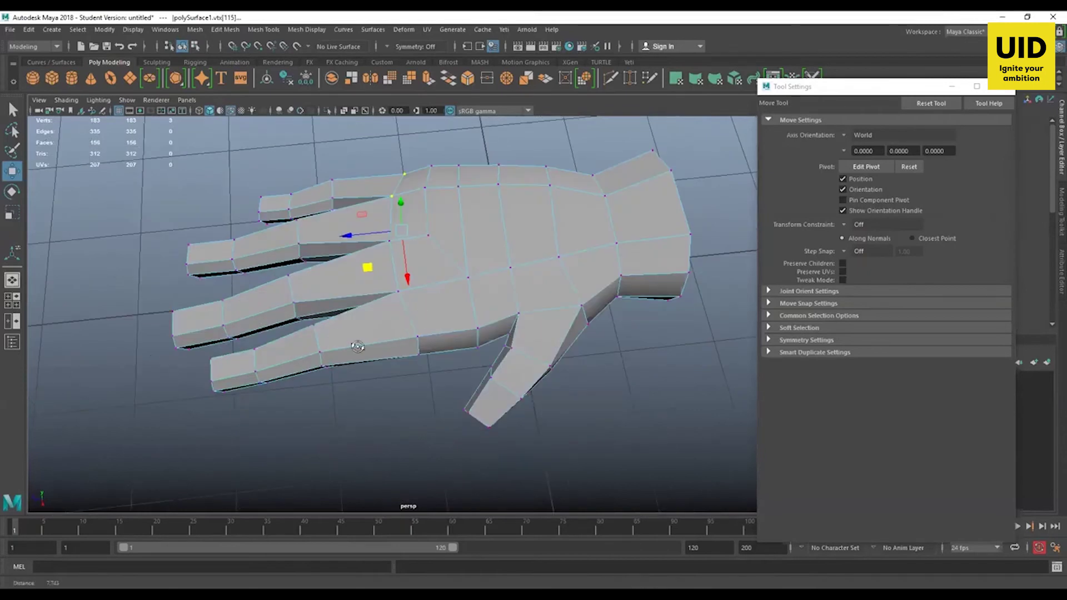
# - Pull apart the stacked vertices between the index and middle finger bases to test their connection, and undo the moves
pyautogui.keyDown('alt'); pyautogui.moveTo(358, 347); pyautogui.dragTo(471, 309); pyautogui.keyUp('alt')
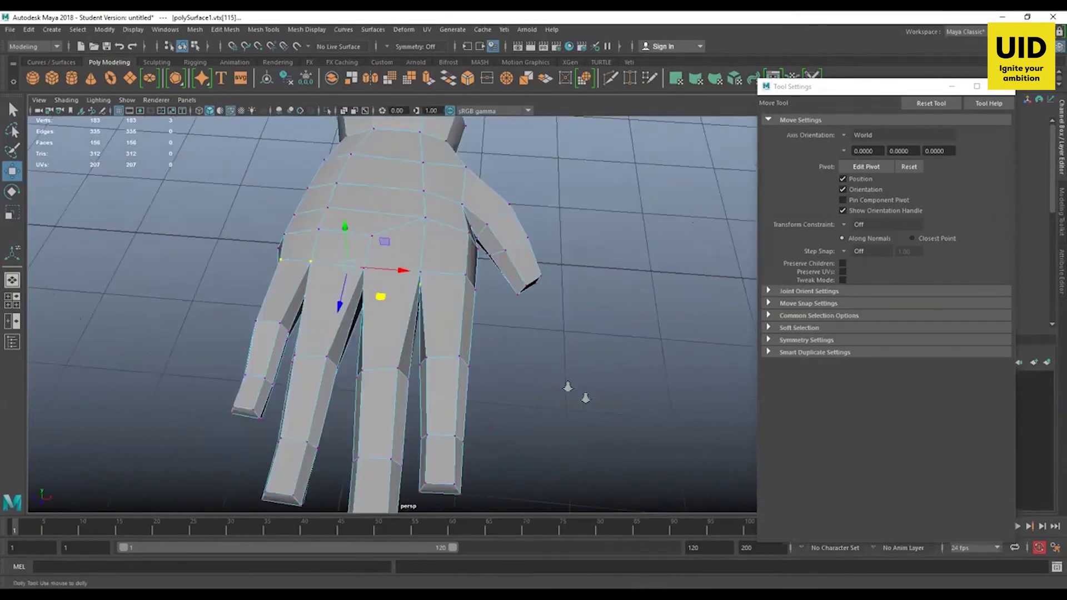
pyautogui.keyDown('alt'); pyautogui.moveTo(560, 384); pyautogui.dragTo(620, 399, button='right'); pyautogui.keyUp('alt')
pyautogui.keyDown('alt'); pyautogui.moveTo(455, 279); pyautogui.dragTo(479, 334, button='middle'); pyautogui.keyUp('alt')
pyautogui.click(479, 364)
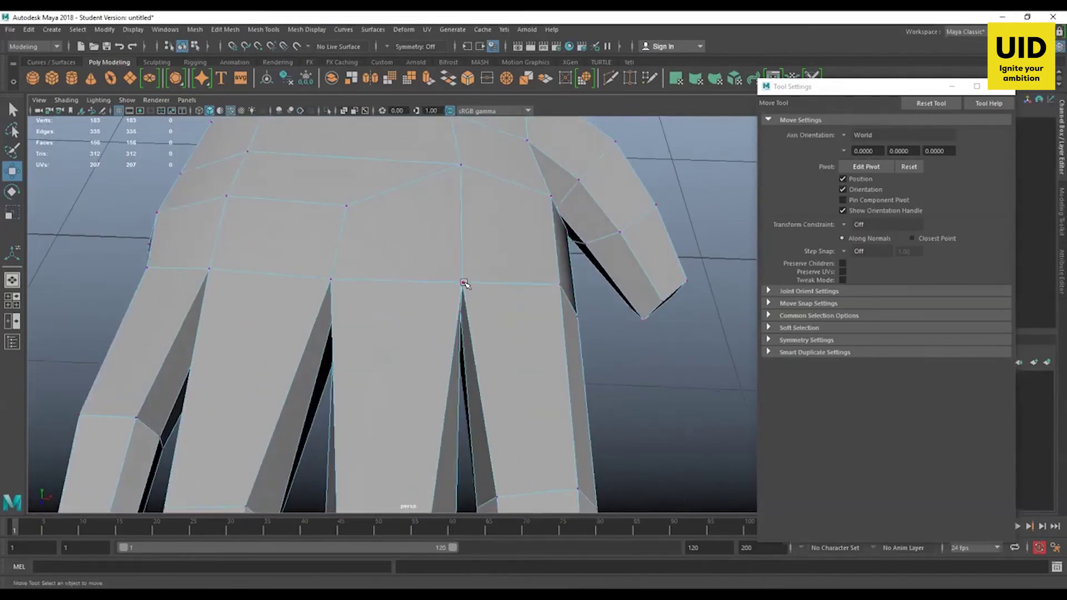
pyautogui.click(465, 285)
pyautogui.keyDown('alt'); pyautogui.moveTo(510, 359); pyautogui.dragTo(473, 349); pyautogui.keyUp('alt')
pyautogui.scroll(3, 487, 328)
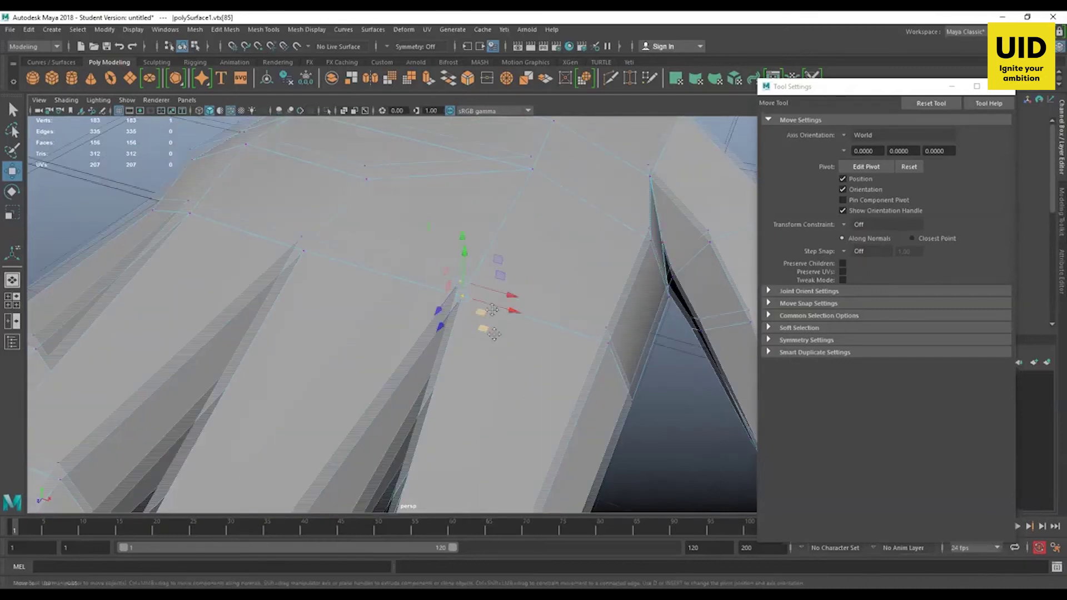
pyautogui.scroll(2, 493, 309)
pyautogui.moveTo(514, 258)
pyautogui.mouseDown()
pyautogui.moveTo(536, 262)
pyautogui.moveTo(505, 254)
pyautogui.mouseUp()
pyautogui.moveTo(443, 273); pyautogui.dragTo(489, 251)
pyautogui.click(464, 246)
pyautogui.click(464, 244)
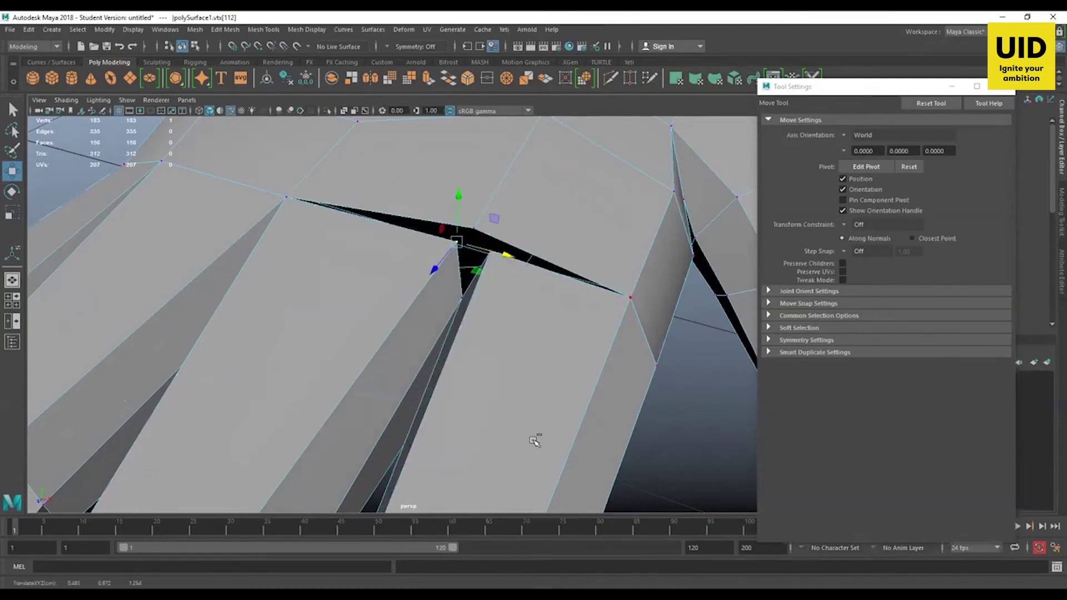
pyautogui.hotkey('ctrl', 'z')
pyautogui.hotkey('ctrl', 'z')
pyautogui.keyDown('alt'); pyautogui.moveTo(511, 350); pyautogui.dragTo(390, 347); pyautogui.keyUp('alt')
# - Select the seam vertices across the bases of all four fingers in the top view and merge them
pyautogui.scroll(-6, 476, 372)
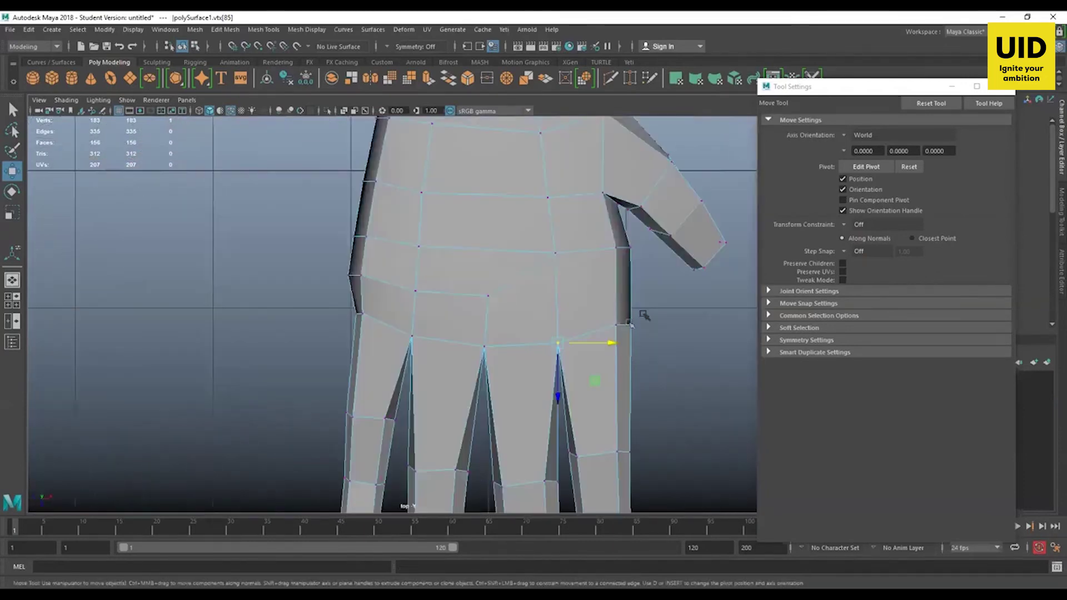
pyautogui.moveTo(644, 312); pyautogui.dragTo(332, 377)
pyautogui.moveTo(662, 361); pyautogui.dragTo(311, 307)
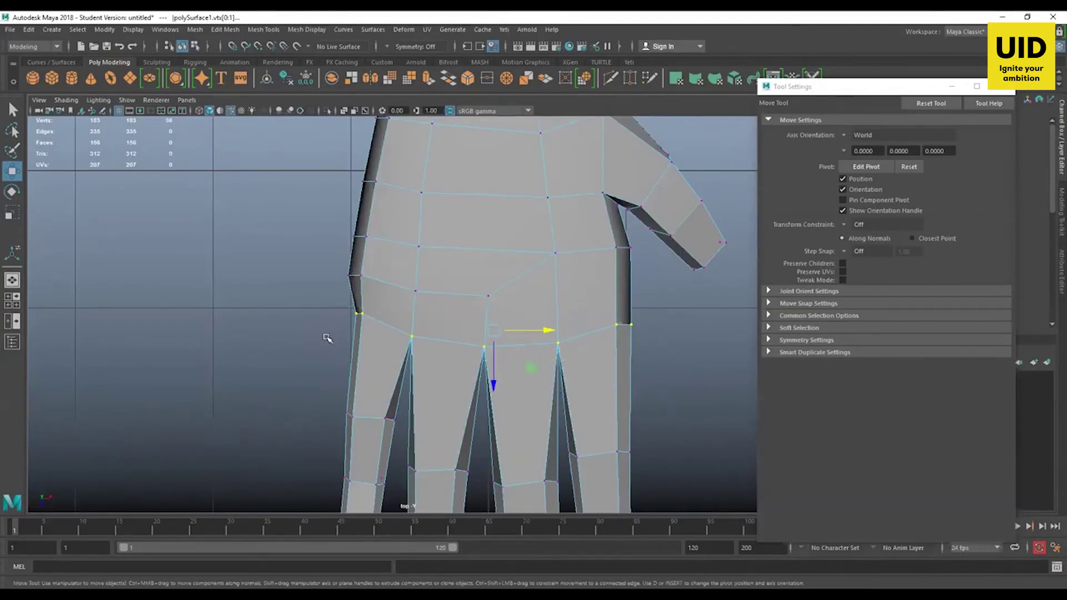
pyautogui.click(226, 30)
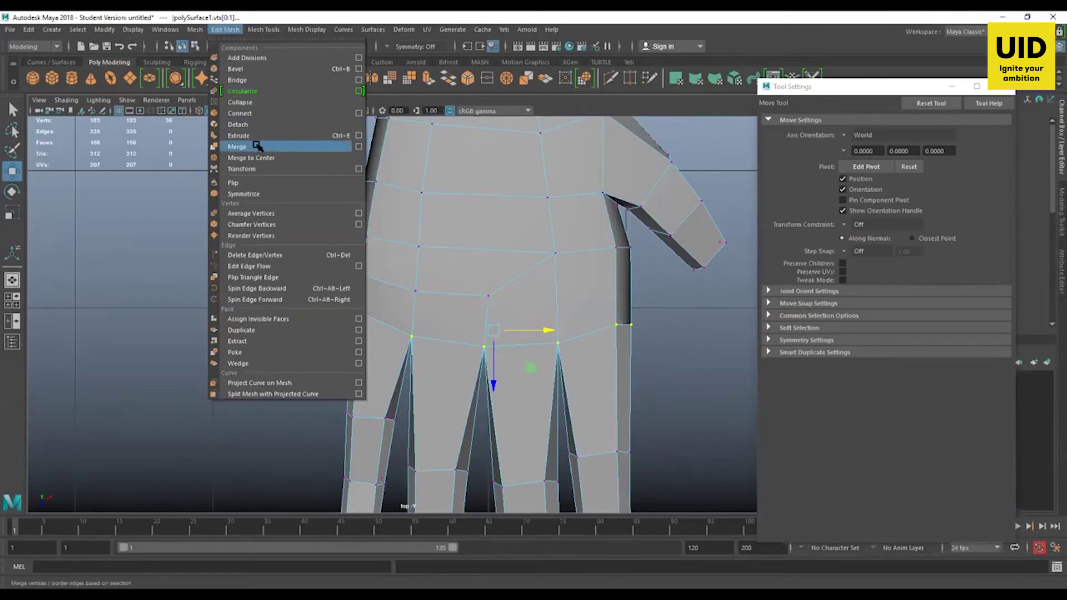
pyautogui.click(237, 147)
# - Reposition the palm's outer-edge vertices near the base of the little finger to smooth the outline
pyautogui.moveTo(502, 279); pyautogui.dragTo(451, 279, button='right')
pyautogui.moveTo(285, 270); pyautogui.dragTo(368, 290)
pyautogui.keyDown('alt'); pyautogui.moveTo(367, 291); pyautogui.dragTo(385, 370, button='middle'); pyautogui.keyUp('alt')
pyautogui.press('w')
pyautogui.moveTo(408, 353); pyautogui.dragTo(412, 354)
pyautogui.moveTo(361, 381); pyautogui.dragTo(418, 393)
pyautogui.moveTo(356, 303); pyautogui.dragTo(437, 315)
# - Adjust the vertices along the index-finger side of the palm, including the inner column running up toward the wrist
pyautogui.keyDown('alt'); pyautogui.moveTo(471, 321); pyautogui.dragTo(407, 324, button='middle'); pyautogui.keyUp('alt')
pyautogui.moveTo(609, 324); pyautogui.dragTo(579, 339)
pyautogui.click(471, 313)
pyautogui.moveTo(520, 315); pyautogui.dragTo(506, 333)
pyautogui.moveTo(515, 267); pyautogui.dragTo(498, 282)
pyautogui.moveTo(506, 203)
pyautogui.mouseDown()
pyautogui.moveTo(485, 228)
pyautogui.moveTo(496, 212)
pyautogui.mouseUp()
# - Select the joint and tip vertices of the four fingers and shift them slightly toward the palm to shorten the fingers
pyautogui.keyDown('alt'); pyautogui.moveTo(619, 371); pyautogui.dragTo(587, 252, button='middle'); pyautogui.keyUp('alt')
pyautogui.scroll(-5, 539, 359)
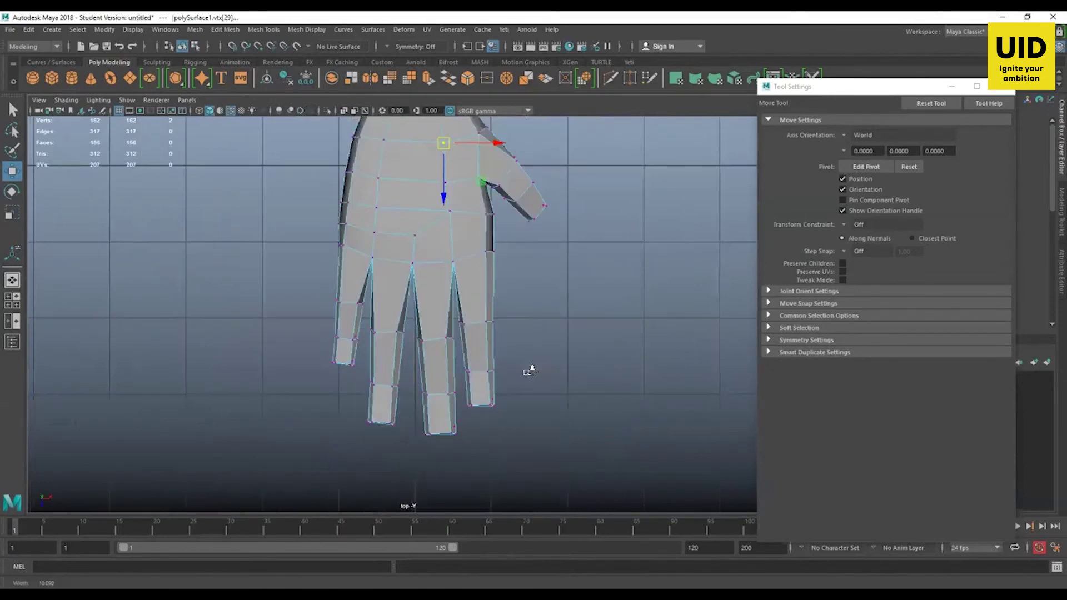
pyautogui.scroll(4, 486, 400)
pyautogui.moveTo(440, 341); pyautogui.dragTo(522, 455)
pyautogui.moveTo(547, 317); pyautogui.dragTo(305, 506)
pyautogui.moveTo(434, 446); pyautogui.dragTo(433, 436)
pyautogui.keyDown('alt'); pyautogui.moveTo(470, 411); pyautogui.dragTo(479, 461, button='middle'); pyautogui.keyUp('alt')
pyautogui.keyDown('alt'); pyautogui.moveTo(478, 461); pyautogui.dragTo(465, 447, button='right'); pyautogui.keyUp('alt')
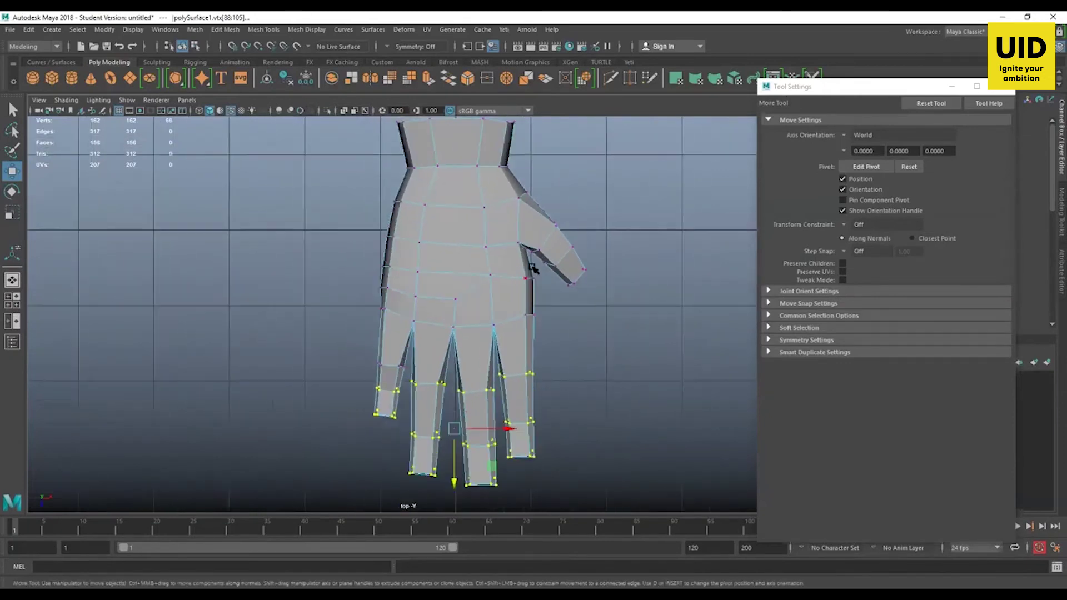
# - Shift the wrist and upper palm vertices slightly toward the fingers, adjust the wrist rim, and return to the perspective view
pyautogui.keyDown('alt'); pyautogui.moveTo(618, 278); pyautogui.dragTo(173, 260); pyautogui.keyUp('alt')
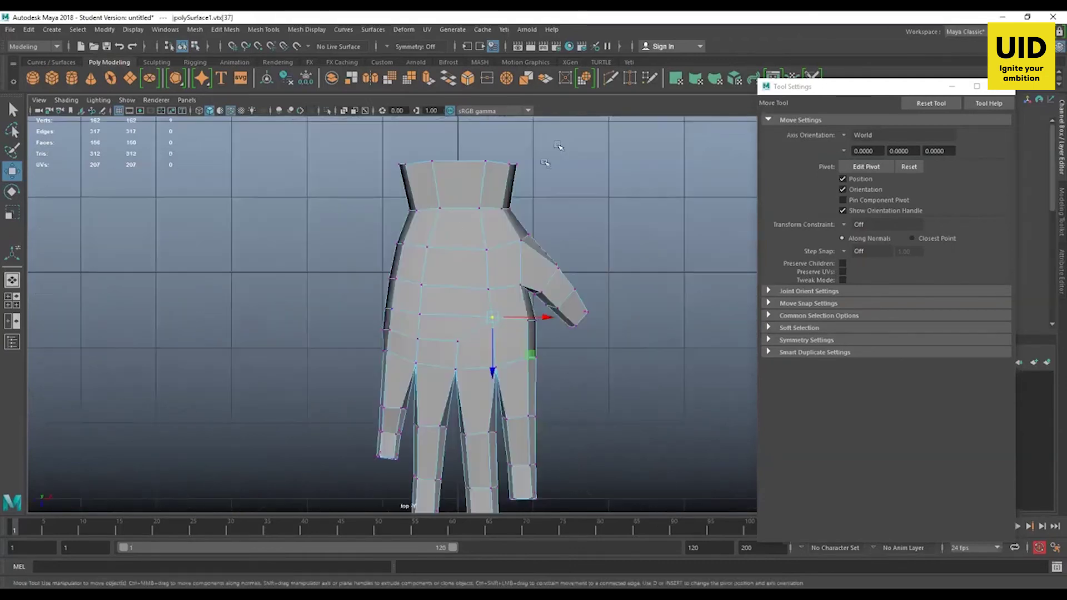
pyautogui.moveTo(558, 145); pyautogui.dragTo(374, 257)
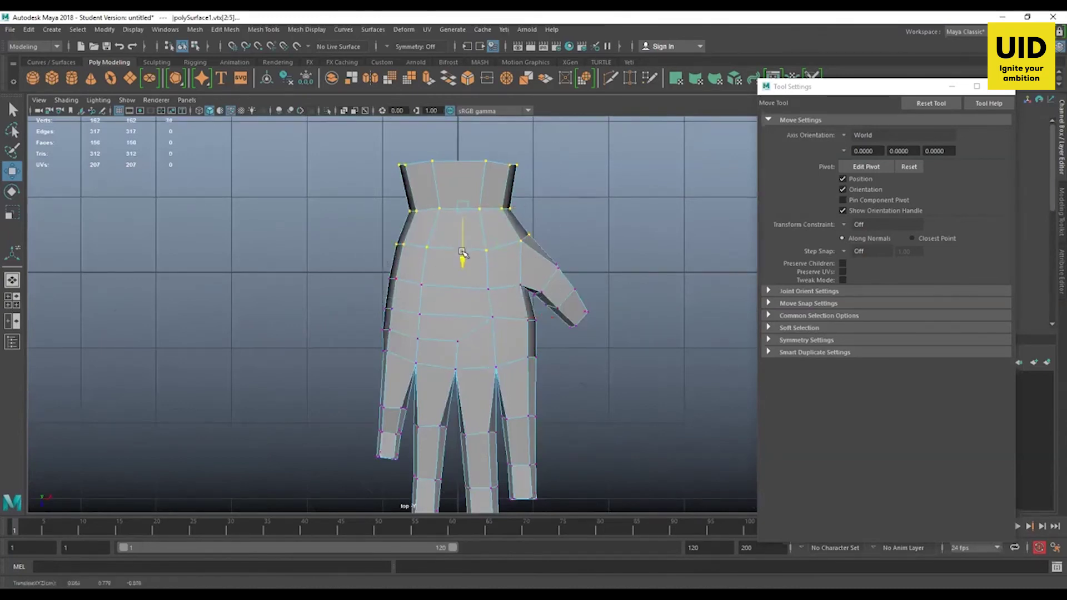
pyautogui.moveTo(462, 251); pyautogui.dragTo(462, 258)
pyautogui.click(583, 212)
pyautogui.moveTo(539, 138); pyautogui.dragTo(383, 190)
pyautogui.moveTo(457, 215); pyautogui.dragTo(459, 216)
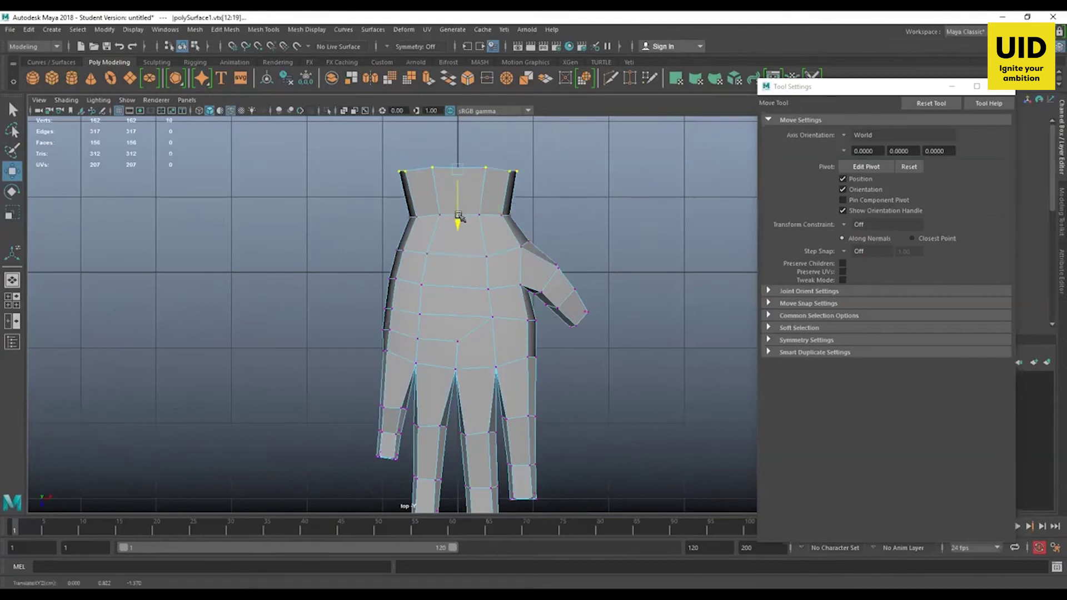
pyautogui.click(566, 274)
pyautogui.press('space')
pyautogui.press('space')
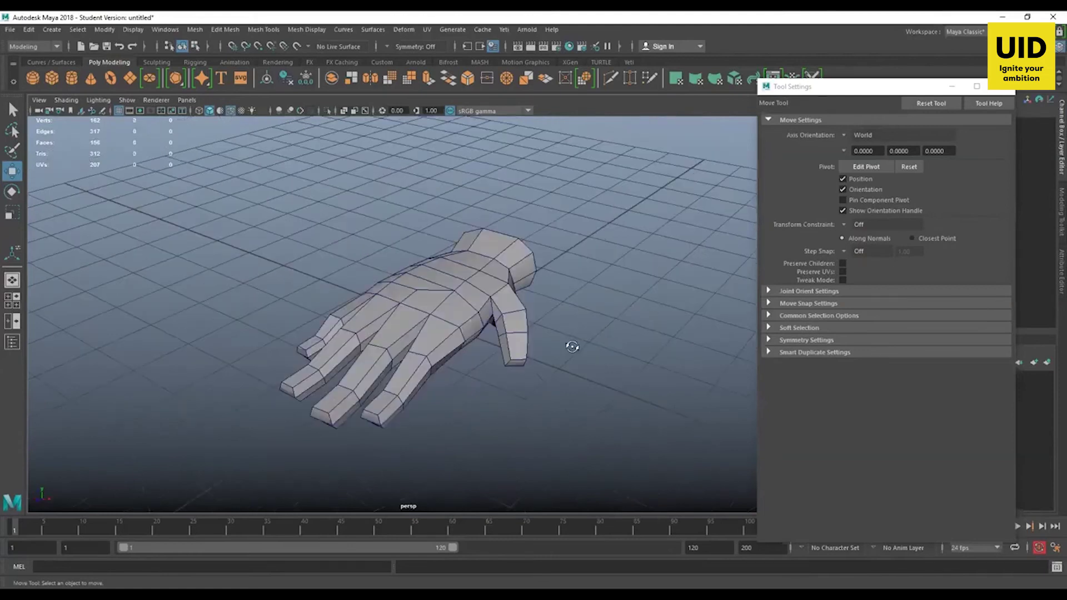
pyautogui.keyDown('alt'); pyautogui.moveTo(569, 346); pyautogui.dragTo(493, 314); pyautogui.keyUp('alt')
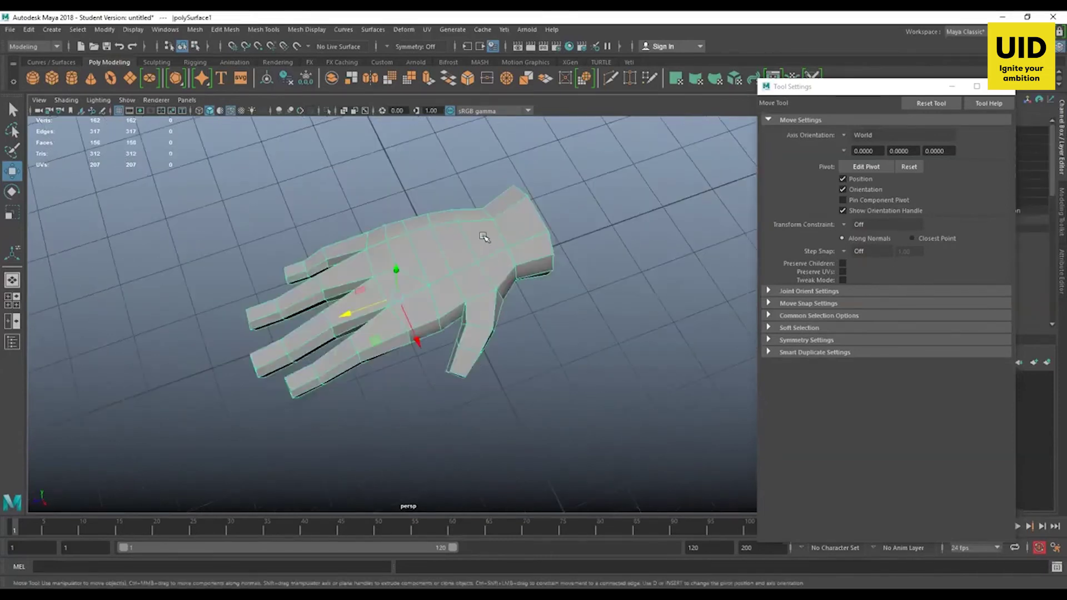
# - Move the vertices in the crook between thumb and palm slightly outward and toward the fingers
pyautogui.moveTo(446, 223); pyautogui.dragTo(476, 288)
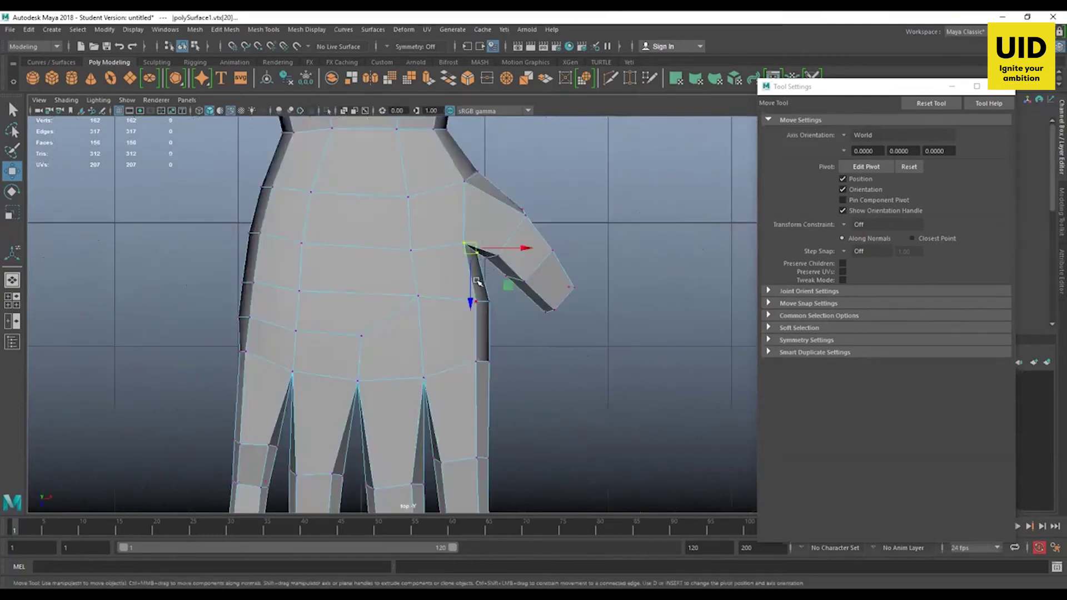
pyautogui.moveTo(518, 256); pyautogui.dragTo(520, 256)
pyautogui.moveTo(472, 288); pyautogui.dragTo(472, 293)
# - Shift the thumb's vertices outward and toward the fingers, and pull the vertices at its upper base outward
pyautogui.moveTo(596, 187)
pyautogui.mouseDown()
pyautogui.moveTo(529, 298)
pyautogui.moveTo(483, 329)
pyautogui.moveTo(462, 290)
pyautogui.mouseUp()
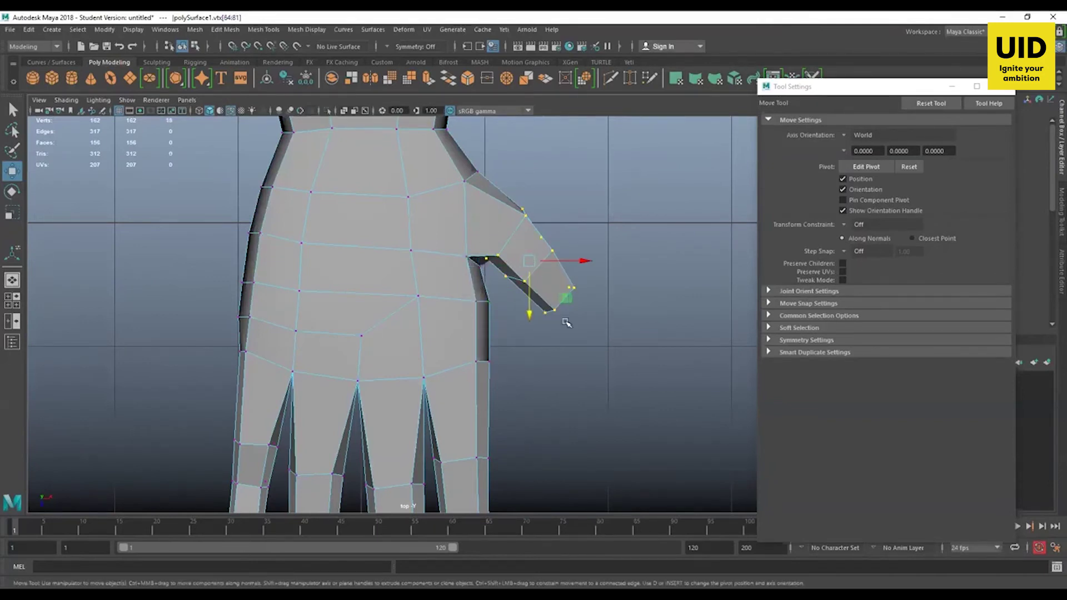
pyautogui.moveTo(574, 262); pyautogui.dragTo(578, 263)
pyautogui.moveTo(534, 304); pyautogui.dragTo(534, 317)
pyautogui.keyDown('alt'); pyautogui.moveTo(505, 249); pyautogui.dragTo(510, 293, button='middle'); pyautogui.keyUp('alt')
pyautogui.moveTo(492, 196); pyautogui.dragTo(455, 255)
pyautogui.moveTo(476, 221); pyautogui.dragTo(495, 223)
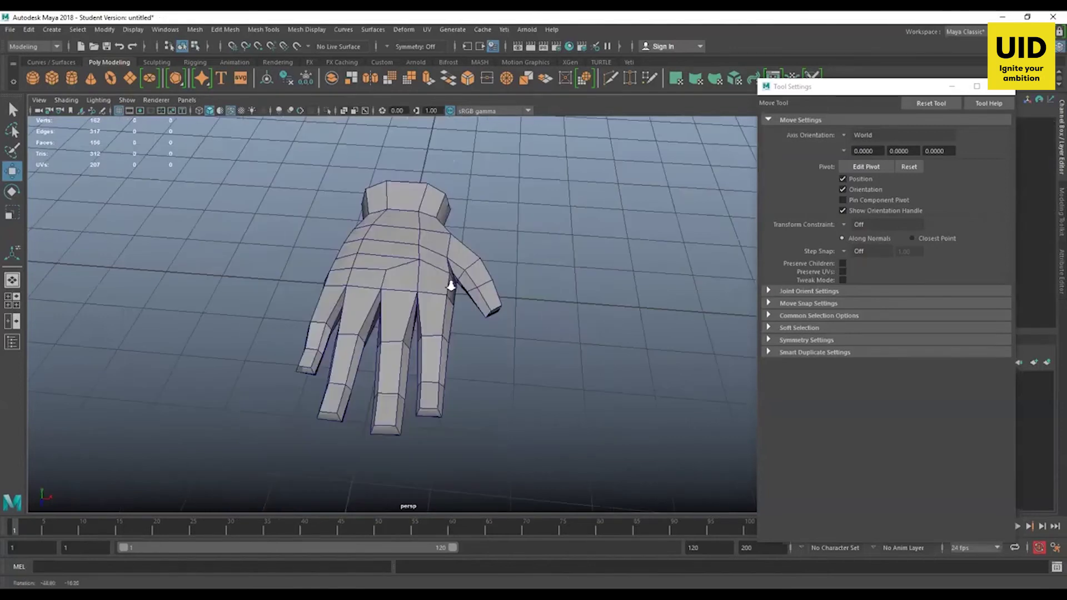
# - Examine the combined hand from several perspective angles, including the open wrist end, and from the front
pyautogui.scroll(-3, 452, 281)
pyautogui.keyDown('alt'); pyautogui.moveTo(227, 349); pyautogui.dragTo(495, 327); pyautogui.keyUp('alt')
pyautogui.keyDown('alt'); pyautogui.moveTo(488, 369); pyautogui.dragTo(436, 375); pyautogui.keyUp('alt')
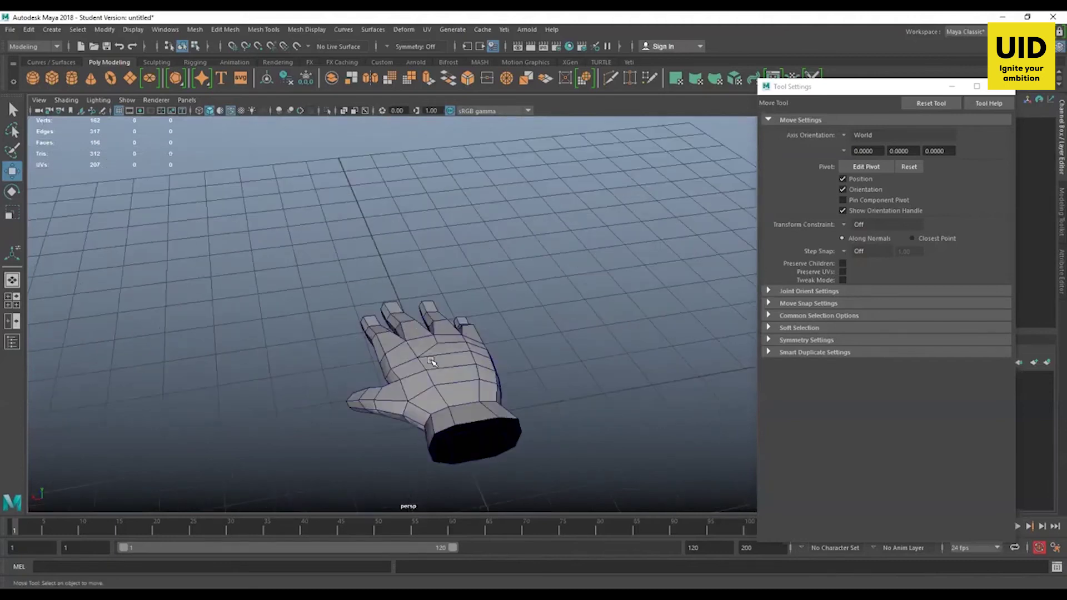
pyautogui.press('space')
pyautogui.press('space')
pyautogui.keyDown('alt'); pyautogui.moveTo(591, 362); pyautogui.dragTo(675, 403, button='right'); pyautogui.keyUp('alt')
pyautogui.keyDown('alt'); pyautogui.moveTo(544, 356); pyautogui.dragTo(647, 393, button='right'); pyautogui.keyUp('alt')
pyautogui.keyDown('alt'); pyautogui.moveTo(648, 393); pyautogui.dragTo(614, 374, button='middle'); pyautogui.keyUp('alt')
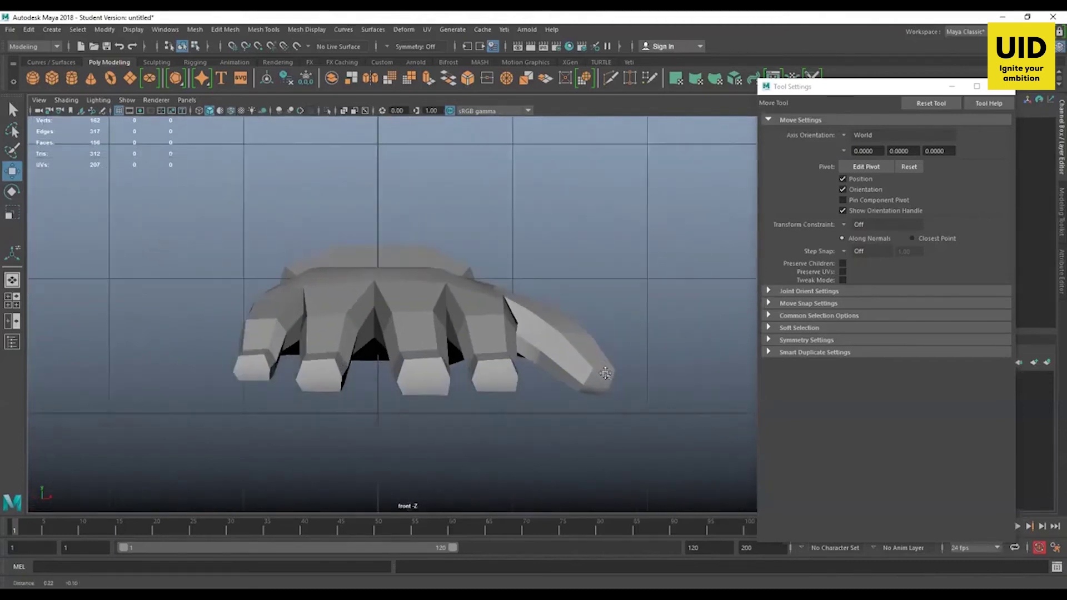
pyautogui.keyDown('alt'); pyautogui.moveTo(527, 360); pyautogui.dragTo(508, 356, button='middle'); pyautogui.keyUp('alt')
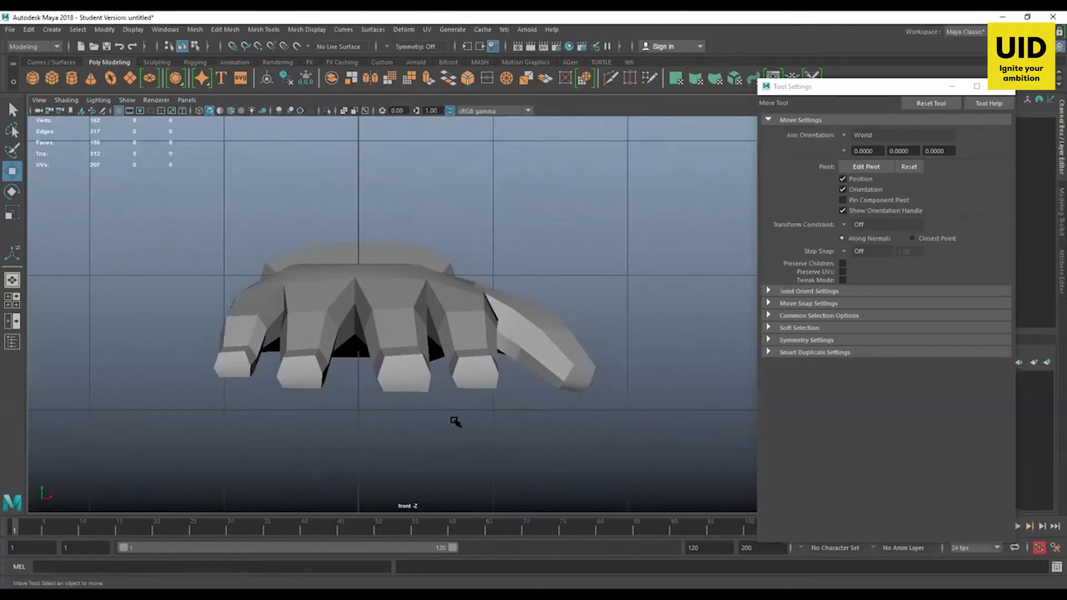
pyautogui.keyDown('alt'); pyautogui.moveTo(484, 341); pyautogui.dragTo(450, 343, button='middle'); pyautogui.keyUp('alt')
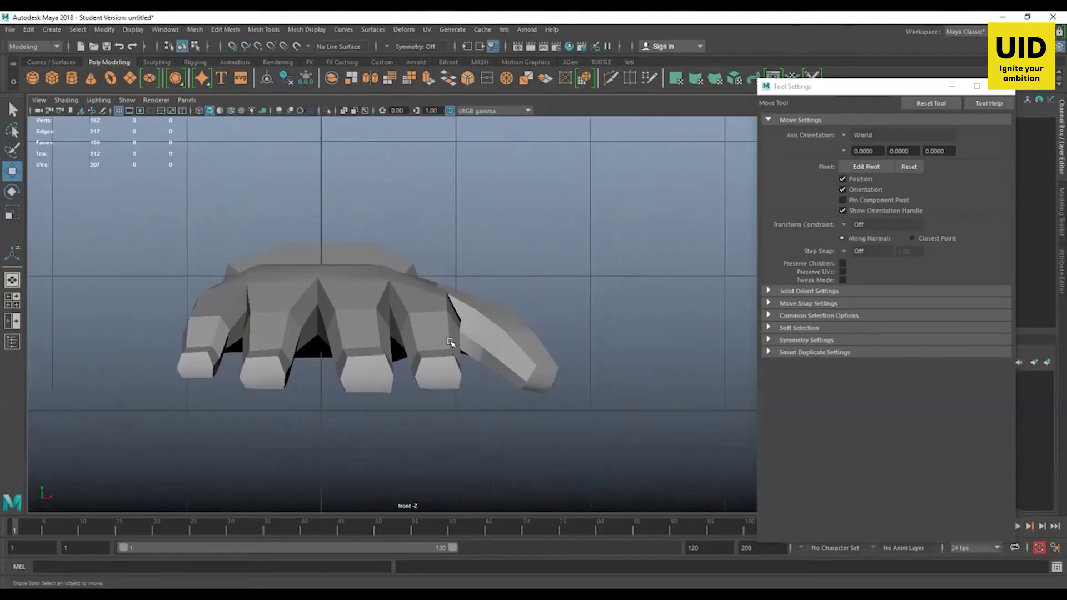
pyautogui.press('space')
pyautogui.press('space')
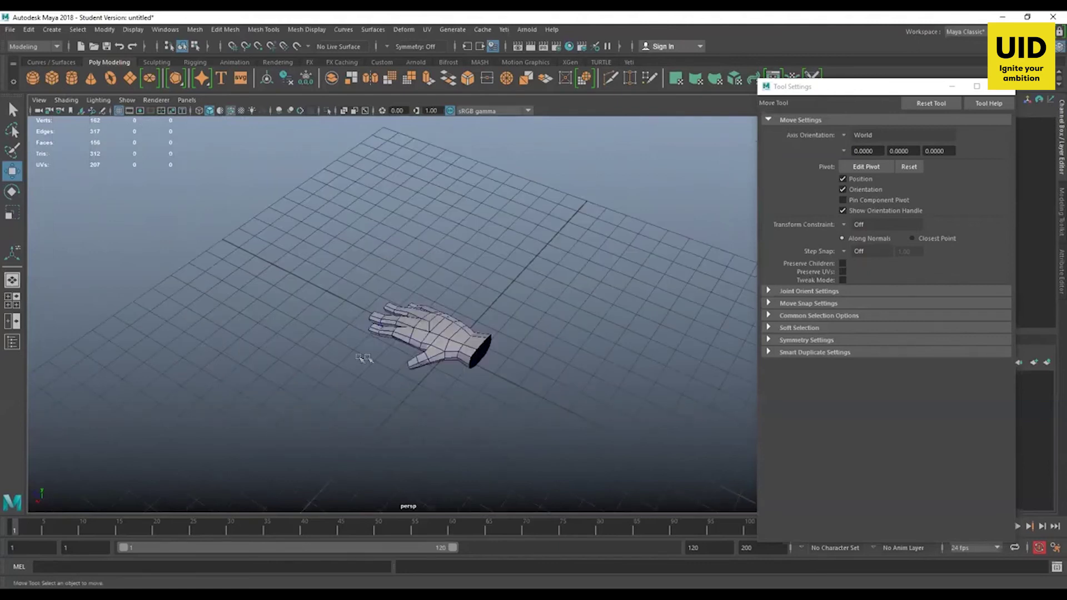
pyautogui.keyDown('alt'); pyautogui.moveTo(461, 388); pyautogui.dragTo(374, 416); pyautogui.keyUp('alt')
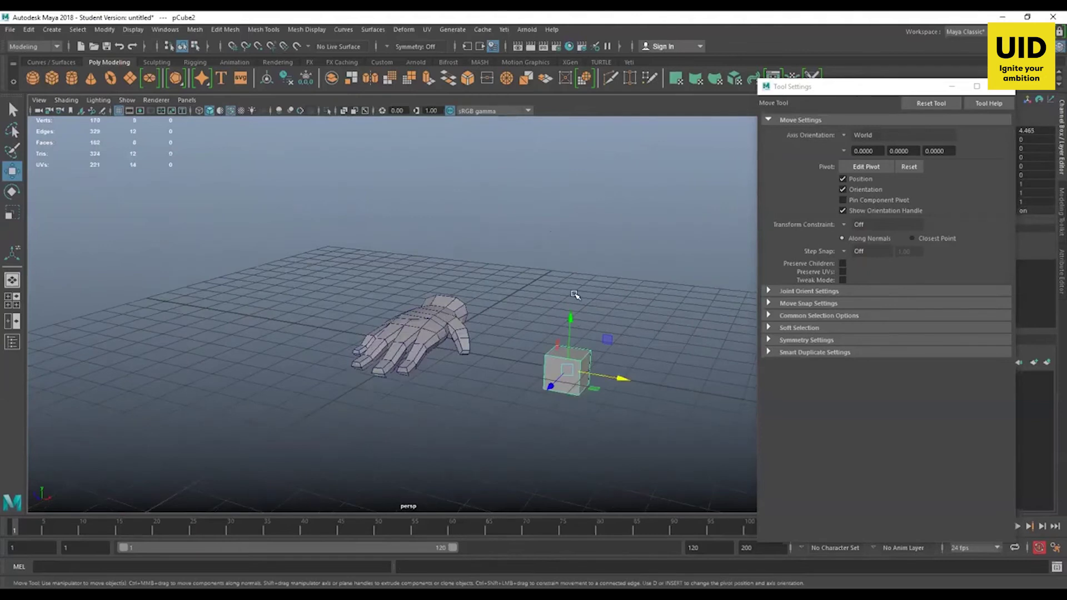
# - Raise the new cube slightly above the grid and frame it beside the hand
pyautogui.moveTo(570, 318); pyautogui.dragTo(571, 294)
pyautogui.keyDown('alt'); pyautogui.moveTo(588, 333); pyautogui.dragTo(482, 305, button='middle'); pyautogui.keyUp('alt')
pyautogui.keyDown('alt'); pyautogui.moveTo(482, 305); pyautogui.dragTo(580, 387, button='right'); pyautogui.keyUp('alt')
pyautogui.keyDown('alt'); pyautogui.moveTo(580, 386); pyautogui.dragTo(489, 391); pyautogui.keyUp('alt')
# - Extrude the cube's front face forward by about one cube length and lower the new upper front edge into a slope
pyautogui.press('r')
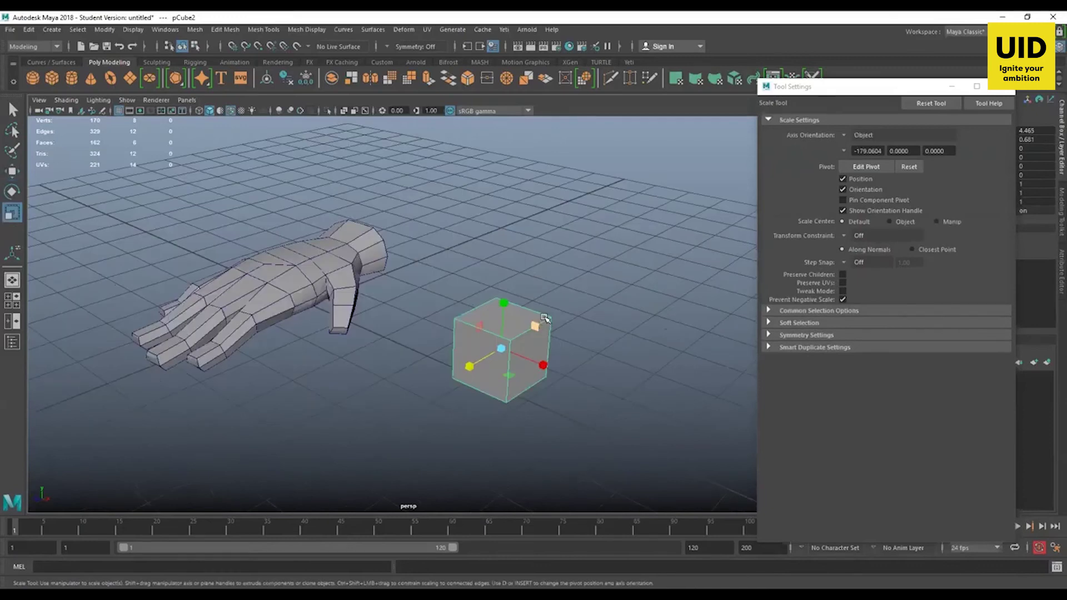
pyautogui.press('F11')
pyautogui.click(486, 350)
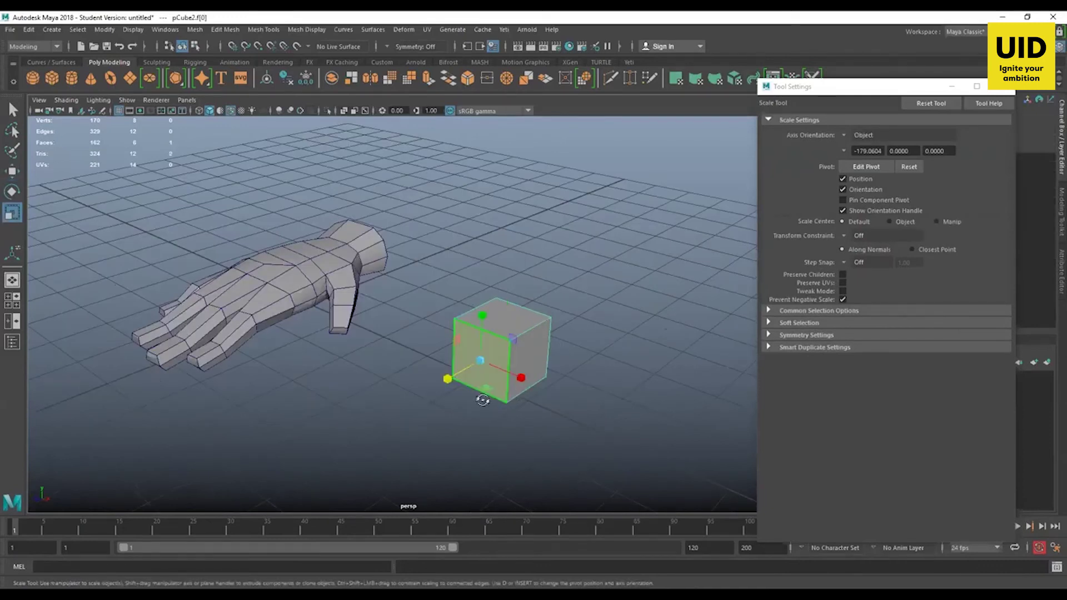
pyautogui.keyDown('alt'); pyautogui.moveTo(494, 379); pyautogui.dragTo(498, 374); pyautogui.keyUp('alt')
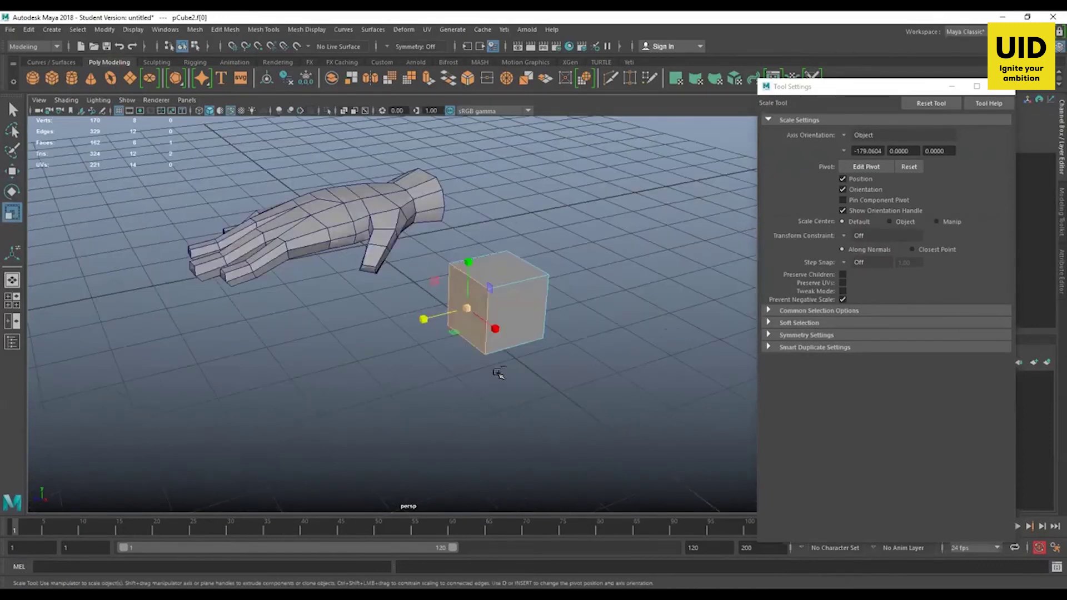
pyautogui.press('w')
pyautogui.keyDown('shift'); pyautogui.moveTo(425, 319); pyautogui.dragTo(377, 337); pyautogui.keyUp('shift')
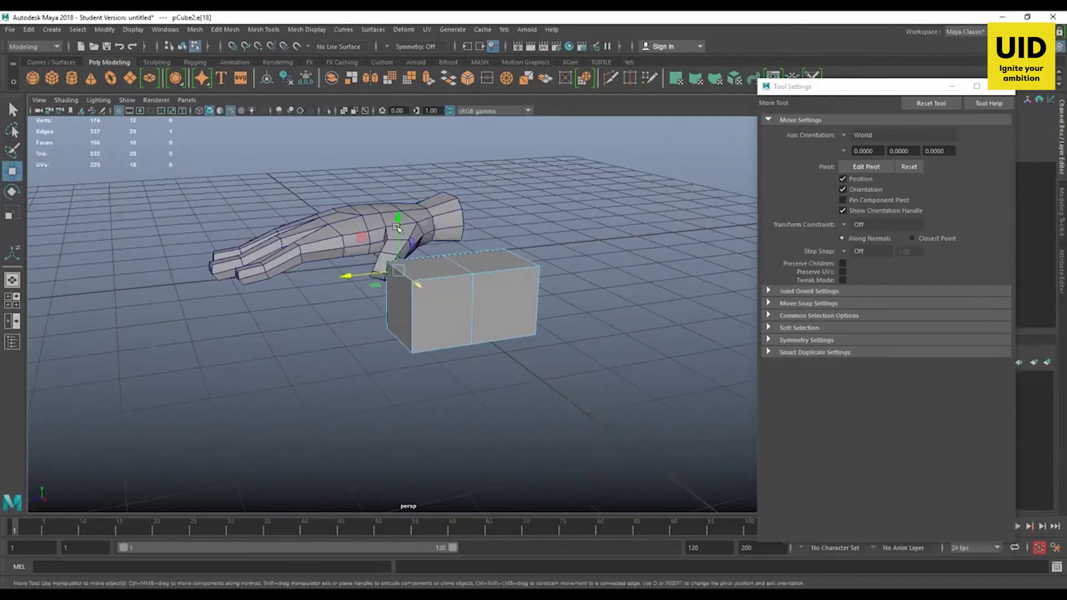
pyautogui.moveTo(400, 228); pyautogui.dragTo(402, 255)
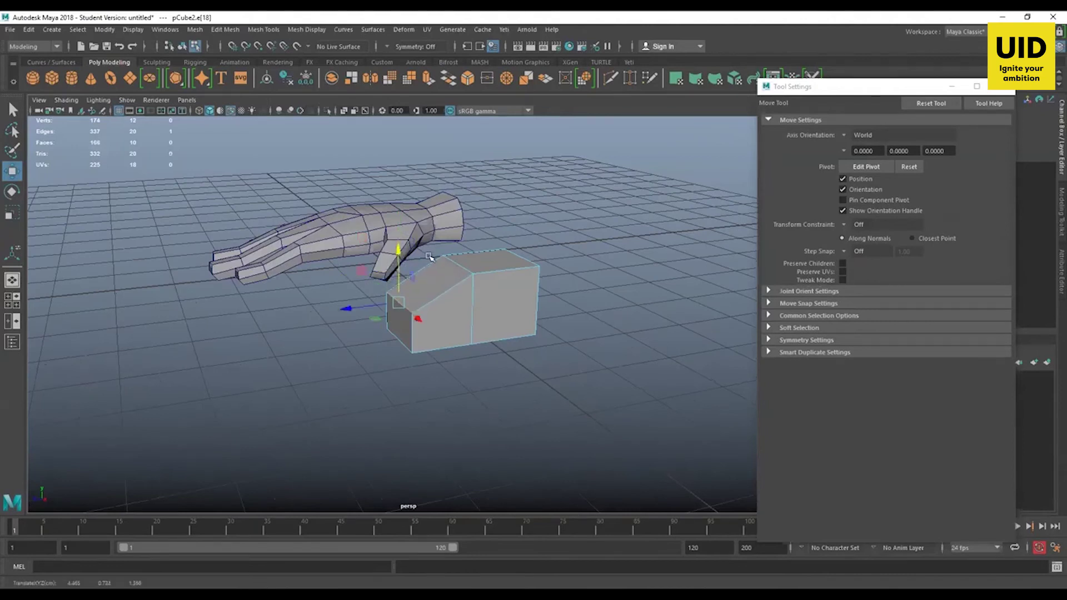
# - Extrude the lowered front face forward again and lower its upper edge to continue the slope toward the toes
pyautogui.click(412, 324)
pyautogui.hotkey('ctrl', 'e')
pyautogui.press('w')
pyautogui.moveTo(363, 327); pyautogui.dragTo(291, 350)
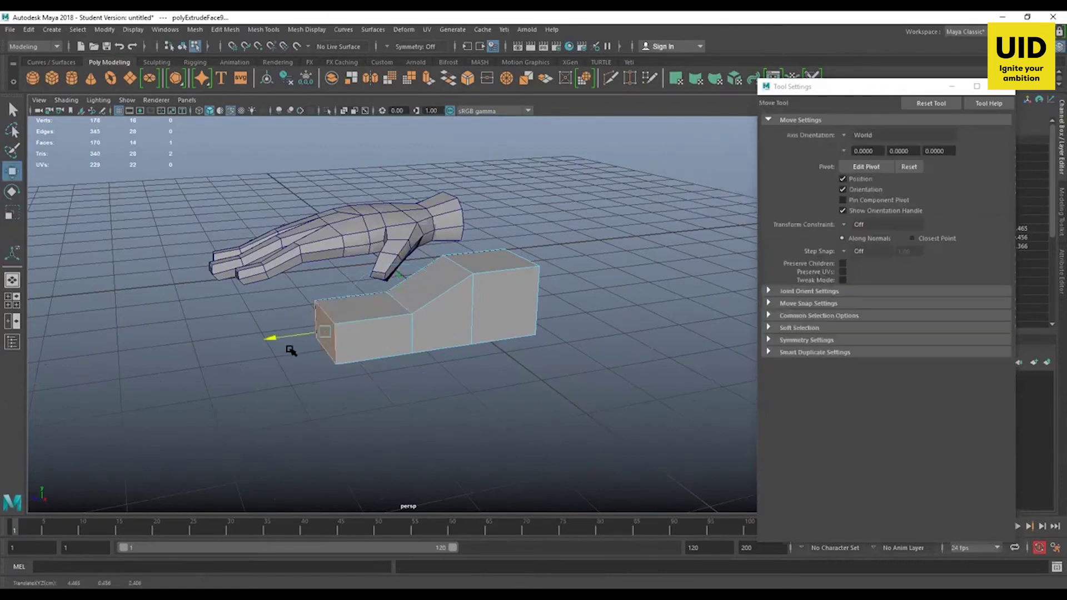
pyautogui.click(325, 316)
pyautogui.moveTo(324, 265); pyautogui.dragTo(324, 288)
# - Delete the top face of the rear block to leave the ankle end open
pyautogui.keyDown('alt'); pyautogui.moveTo(466, 350); pyautogui.dragTo(569, 342); pyautogui.keyUp('alt')
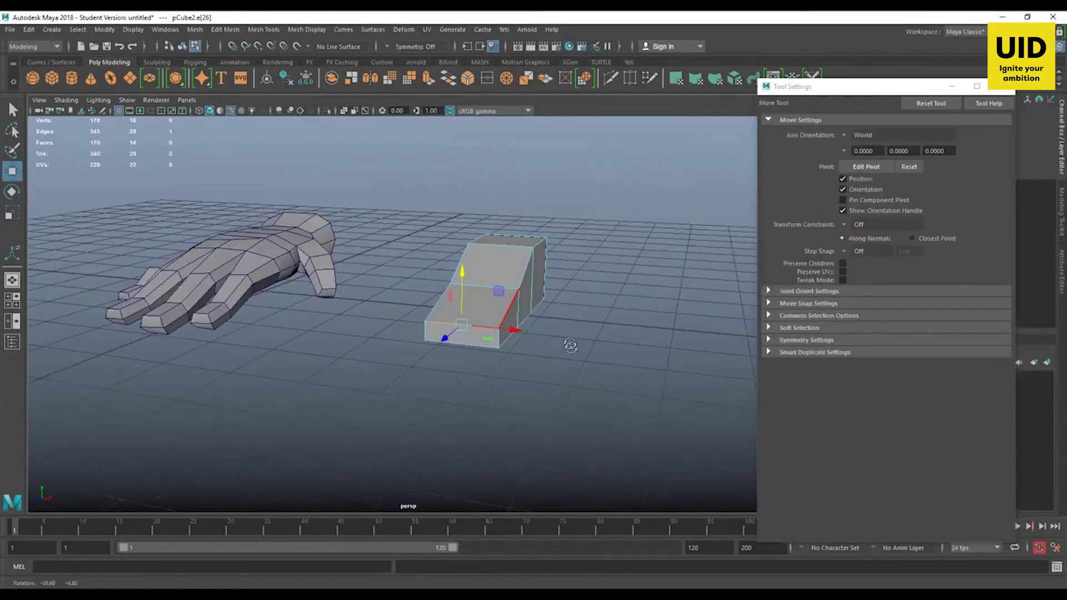
pyautogui.keyDown('alt'); pyautogui.moveTo(469, 357); pyautogui.dragTo(461, 354); pyautogui.keyUp('alt')
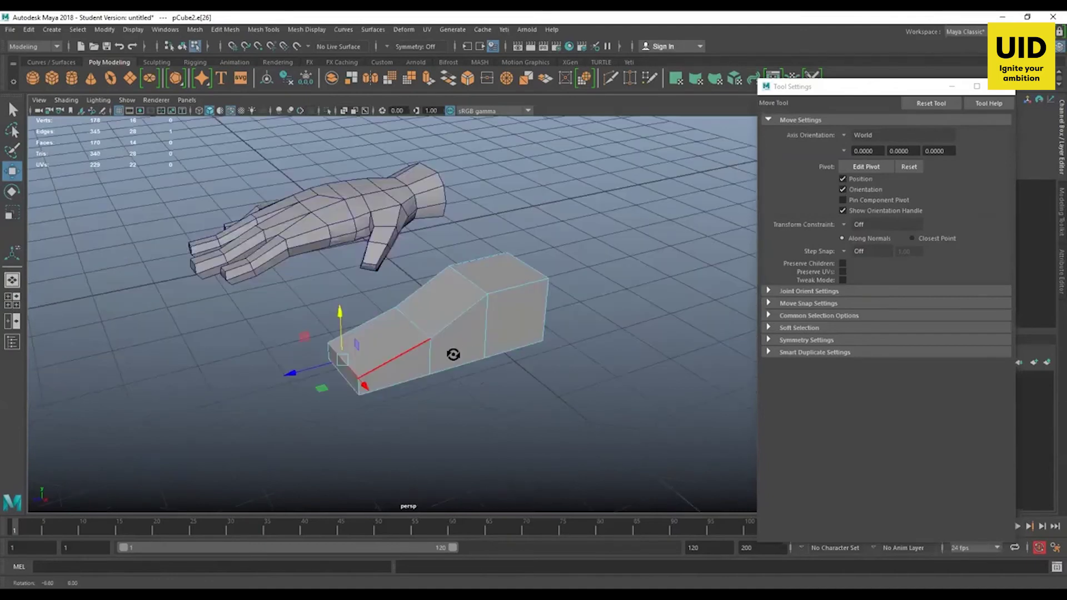
pyautogui.keyDown('alt'); pyautogui.moveTo(500, 254); pyautogui.dragTo(503, 266); pyautogui.keyUp('alt')
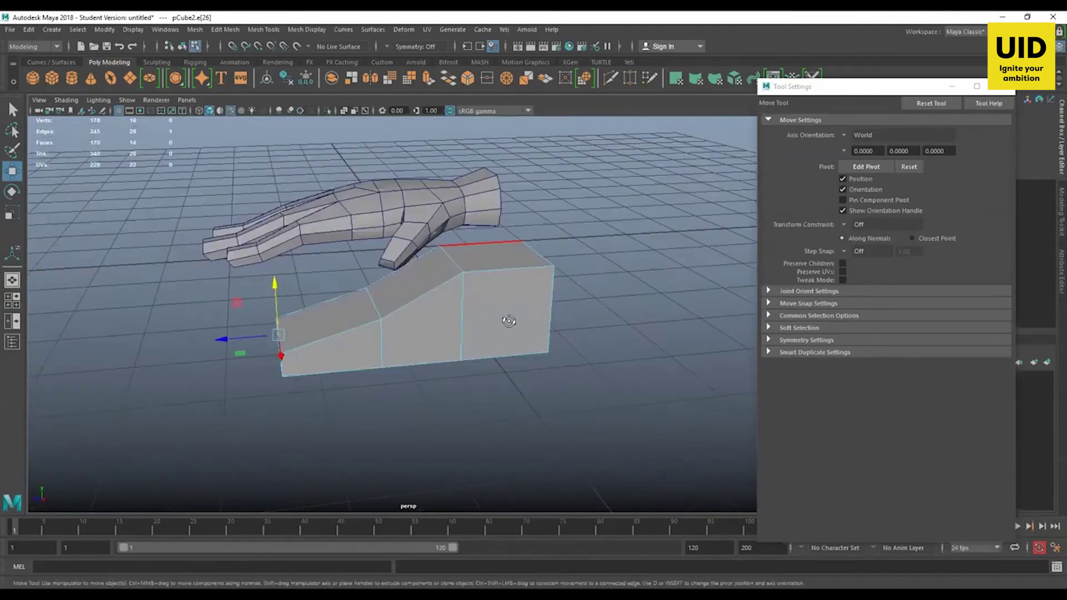
pyautogui.press('Delete')
pyautogui.keyDown('alt'); pyautogui.moveTo(524, 336); pyautogui.dragTo(560, 379); pyautogui.keyUp('alt')
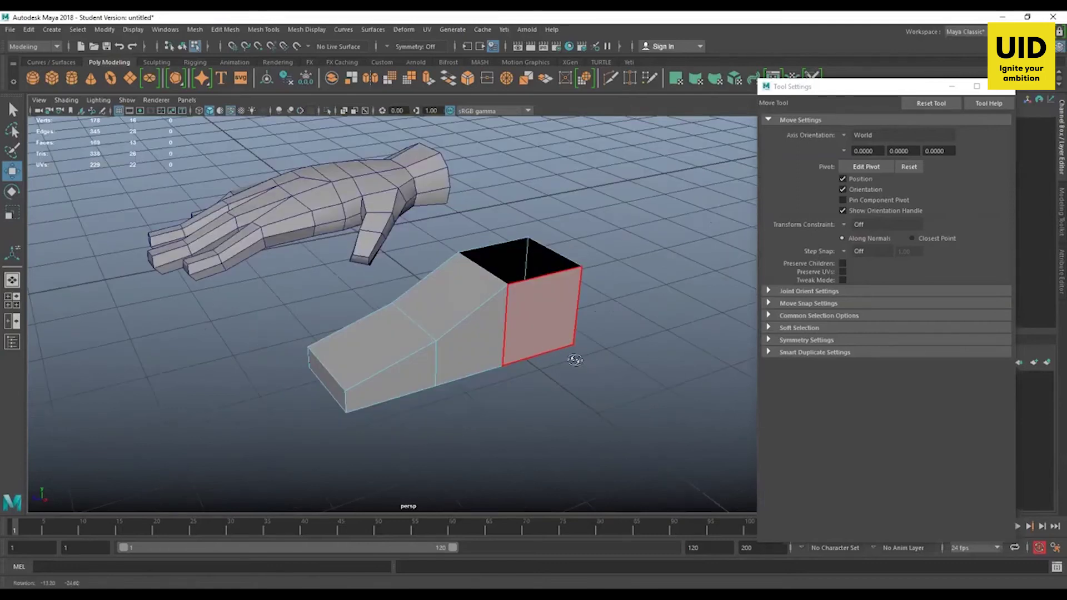
# - Insert a lengthwise edge loop down the middle of the foot
pyautogui.moveTo(569, 354)
pyautogui.keyDown('alt'); pyautogui.mouseDown()
pyautogui.moveTo(509, 356)
pyautogui.moveTo(559, 362)
pyautogui.mouseUp(); pyautogui.keyUp('alt')
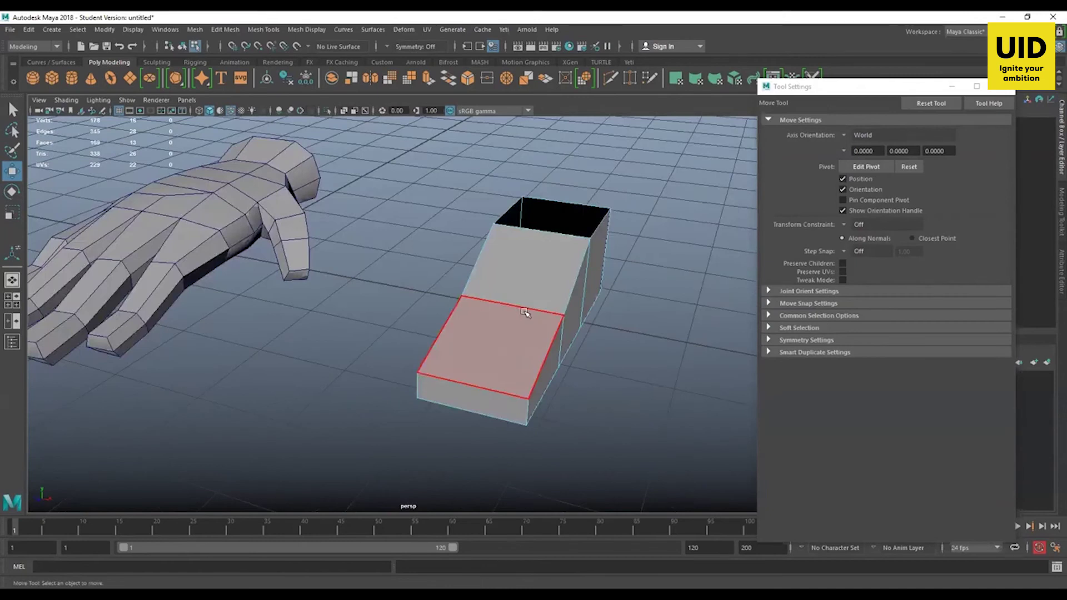
pyautogui.click(524, 311)
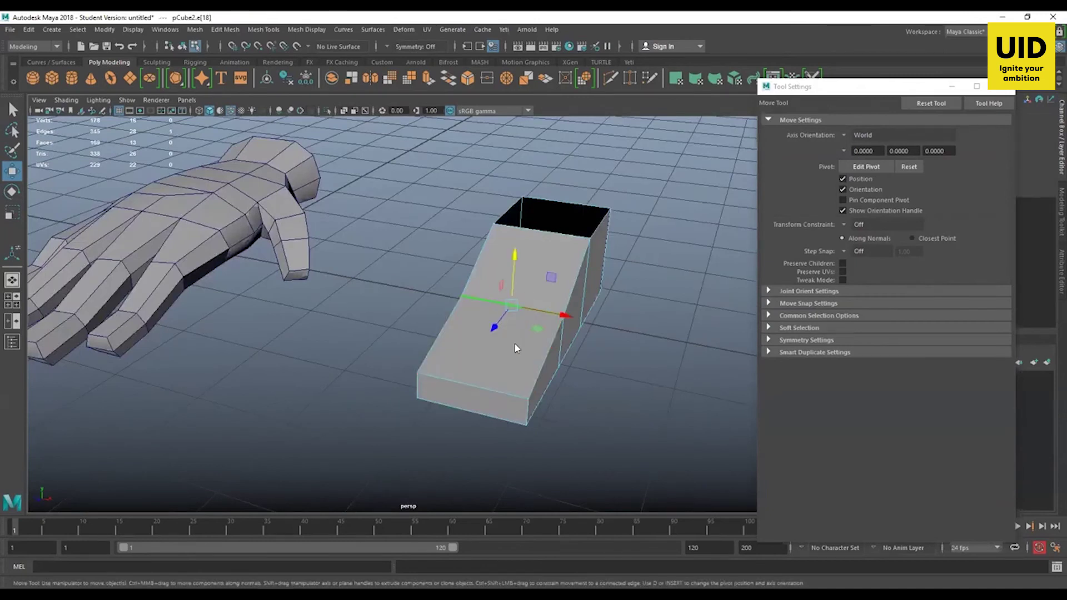
pyautogui.keyDown('alt'); pyautogui.moveTo(516, 348); pyautogui.dragTo(566, 391); pyautogui.keyUp('alt')
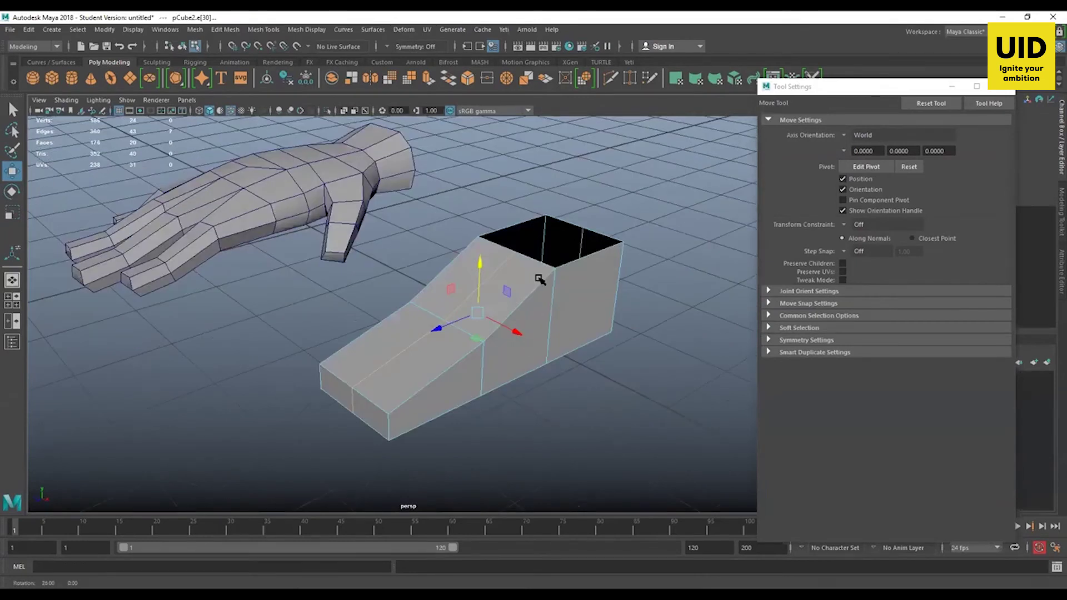
# - Bevel the crosswise edge loop at the middle of the foot's slope with a fraction of 0.4
pyautogui.rightClick(509, 274)
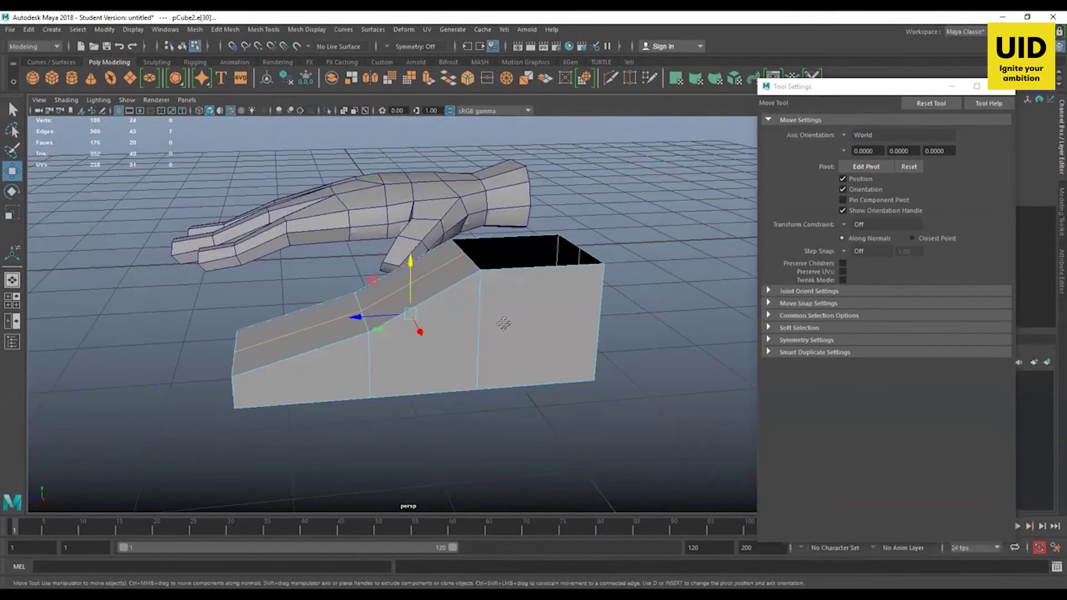
pyautogui.click(442, 336)
pyautogui.click(194, 30)
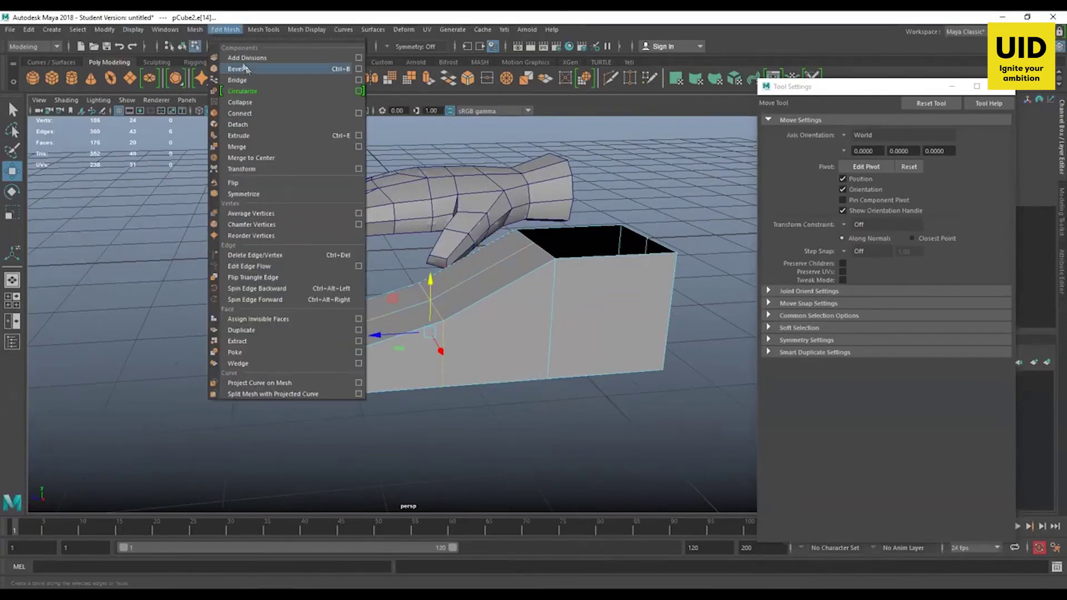
pyautogui.click(241, 68)
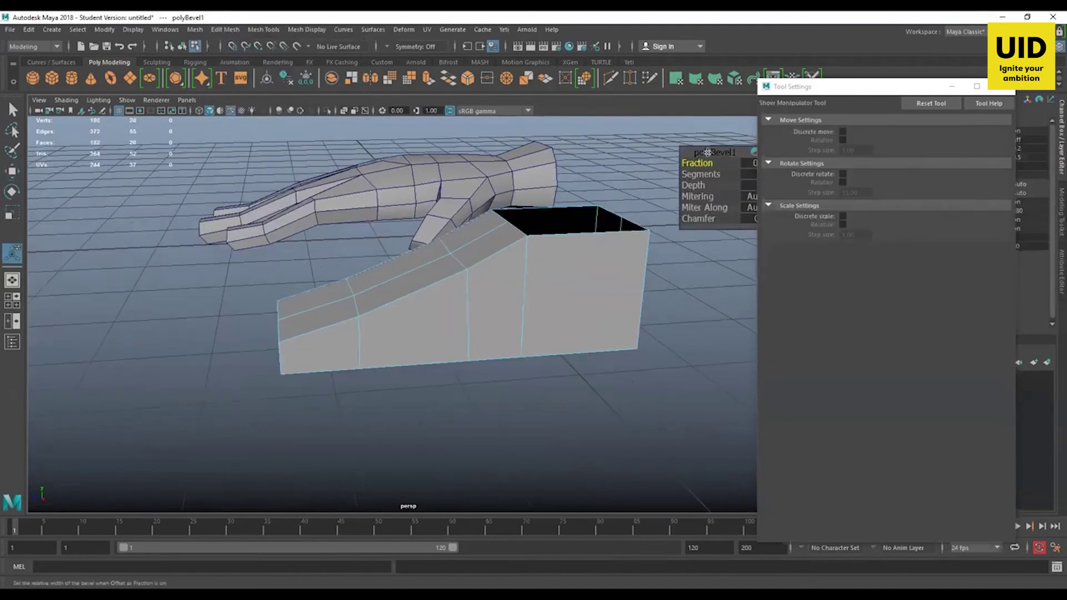
pyautogui.moveTo(693, 149); pyautogui.dragTo(619, 127)
pyautogui.click(623, 140)
pyautogui.click(681, 140)
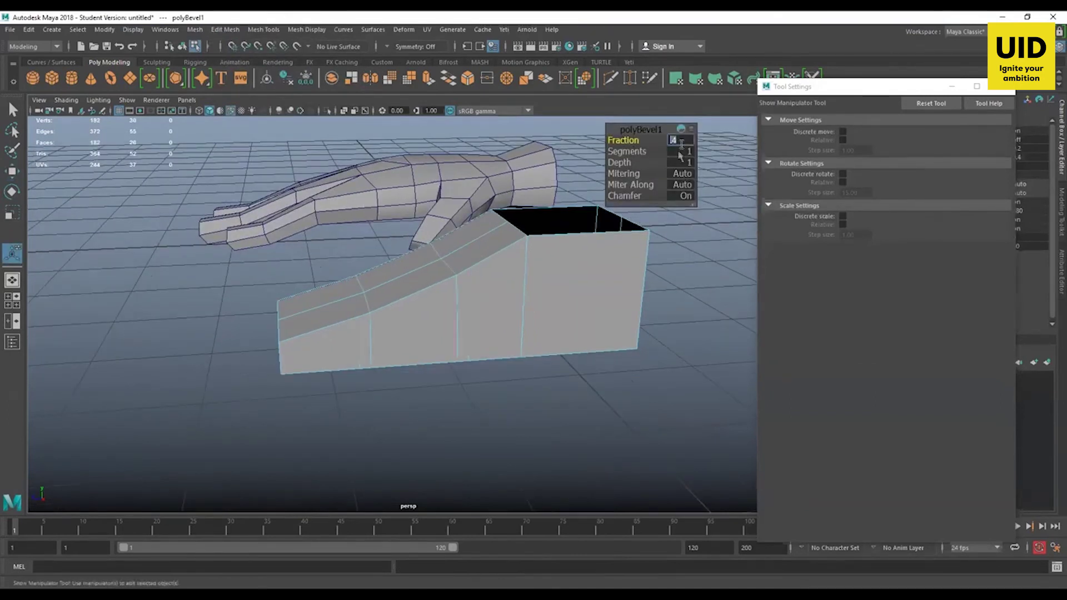
pyautogui.keyDown('alt'); pyautogui.moveTo(483, 294); pyautogui.dragTo(482, 296); pyautogui.keyUp('alt')
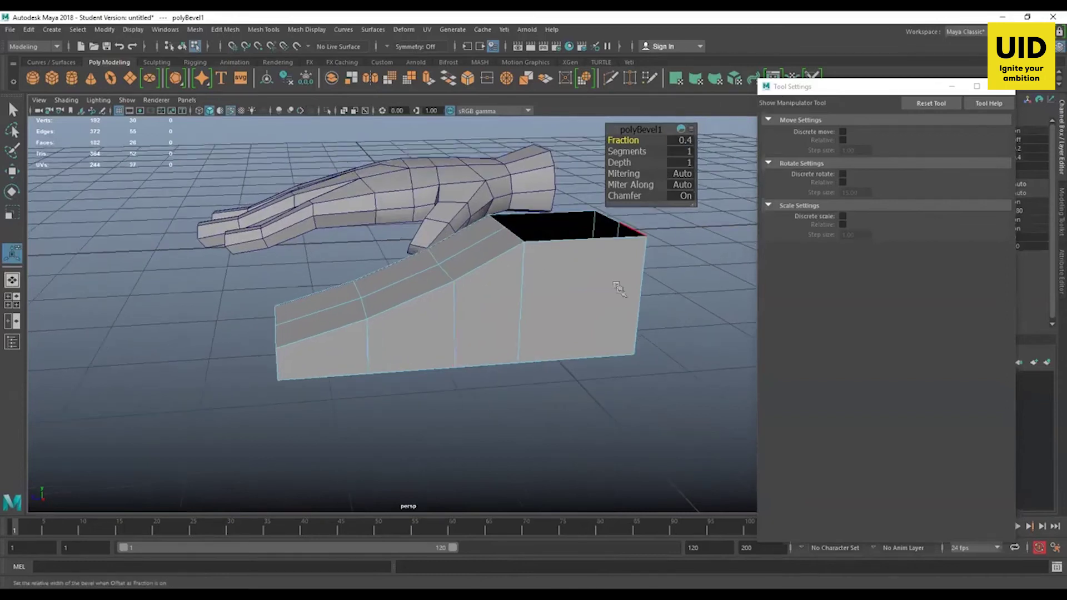
# - Insert a lengthwise edge loop in one half of the foot and lower the upper outer edges on that side
pyautogui.press('w')
pyautogui.click(578, 316)
pyautogui.keyDown('alt'); pyautogui.moveTo(578, 316); pyautogui.dragTo(490, 341); pyautogui.keyUp('alt')
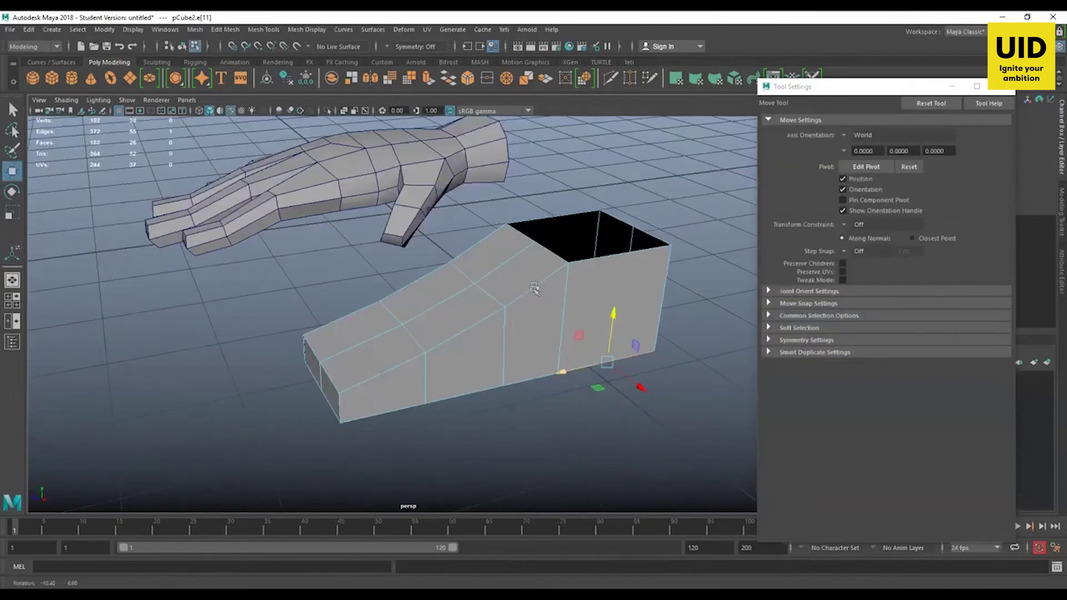
pyautogui.keyDown('alt'); pyautogui.moveTo(535, 279); pyautogui.dragTo(604, 270); pyautogui.keyUp('alt')
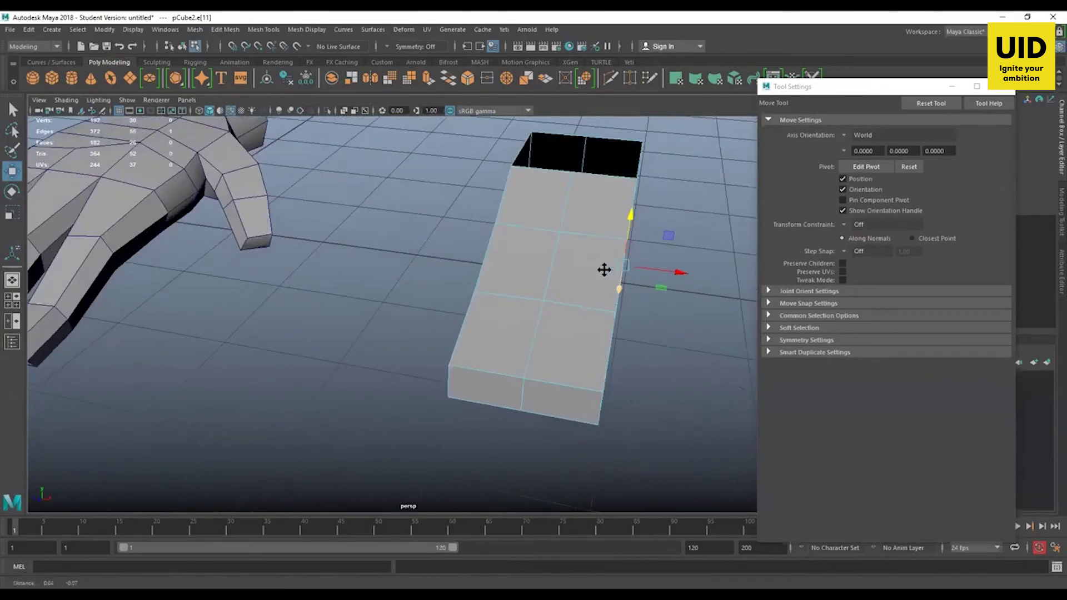
pyautogui.keyDown('alt'); pyautogui.moveTo(628, 281); pyautogui.dragTo(627, 277, button='middle'); pyautogui.keyUp('alt')
pyautogui.keyDown('alt'); pyautogui.moveTo(580, 306); pyautogui.dragTo(590, 287); pyautogui.keyUp('alt')
pyautogui.keyDown('ctrl'); pyautogui.moveTo(546, 307); pyautogui.dragTo(637, 327, button='right'); pyautogui.keyUp('ctrl')
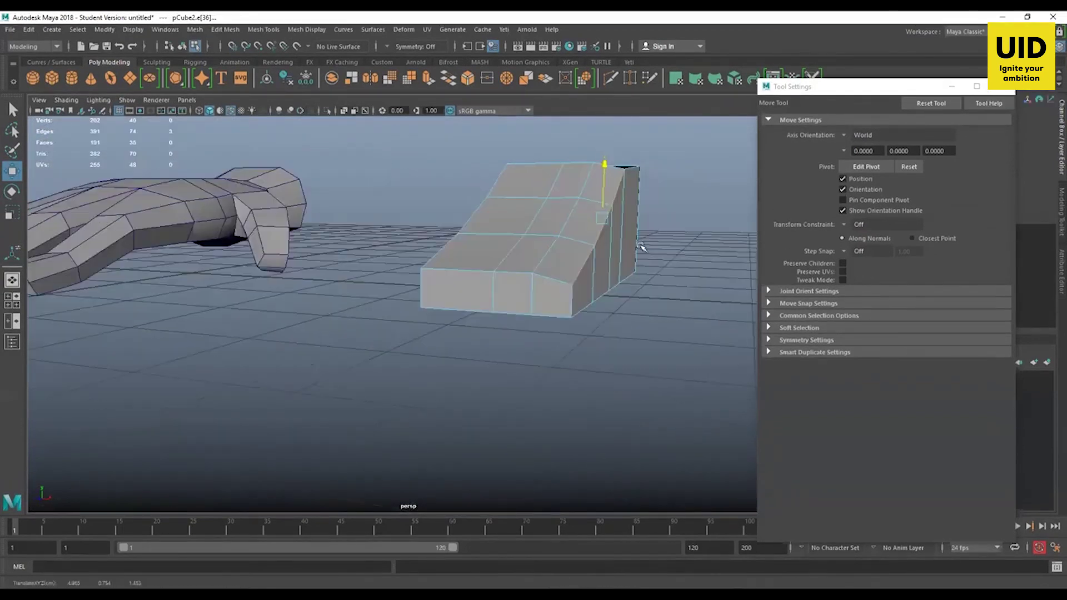
pyautogui.keyDown('alt'); pyautogui.moveTo(660, 223); pyautogui.dragTo(662, 281); pyautogui.keyUp('alt')
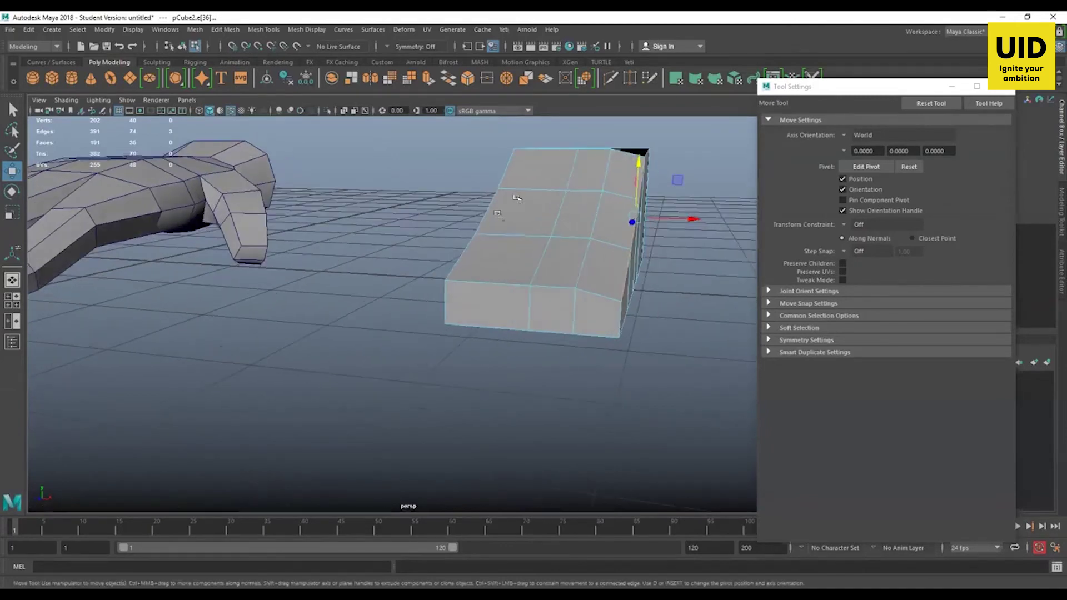
# - Insert a matching lengthwise edge loop in the foot's other half and lower the upper outer edges on that side
pyautogui.keyDown('alt'); pyautogui.moveTo(512, 239); pyautogui.dragTo(542, 245); pyautogui.keyUp('alt')
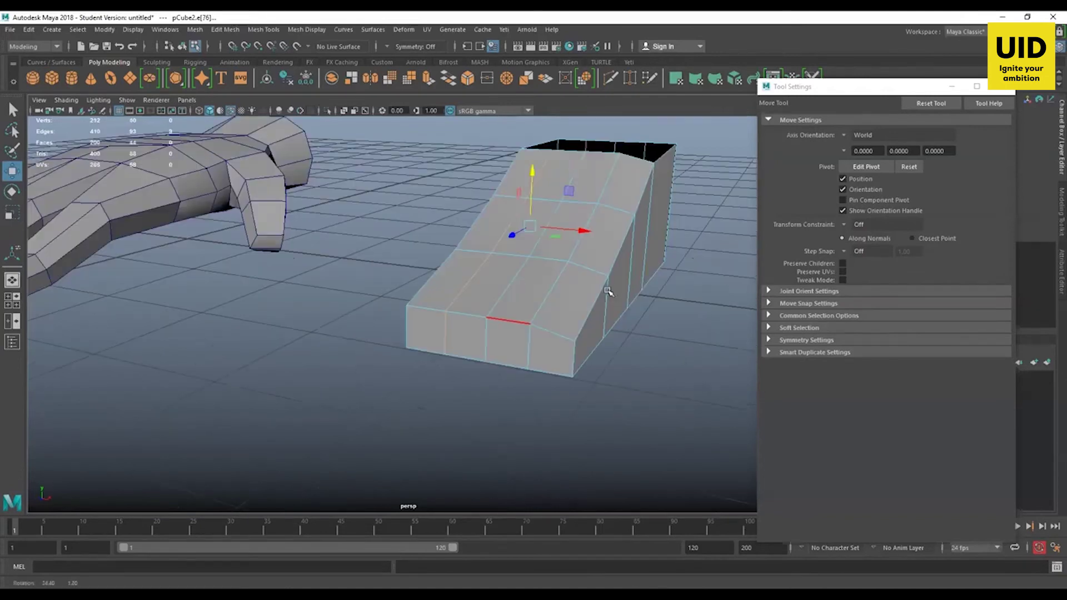
pyautogui.keyDown('alt'); pyautogui.moveTo(504, 223); pyautogui.dragTo(536, 225); pyautogui.keyUp('alt')
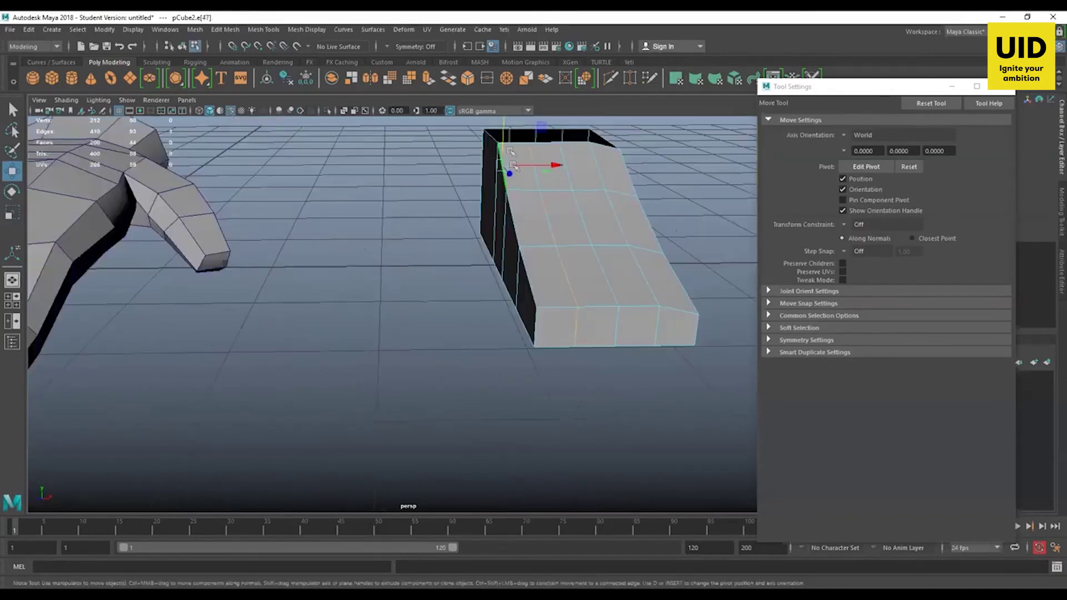
pyautogui.doubleClick(508, 167)
pyautogui.moveTo(516, 159); pyautogui.dragTo(586, 247)
pyautogui.keyDown('alt'); pyautogui.moveTo(524, 269); pyautogui.dragTo(428, 361); pyautogui.keyUp('alt')
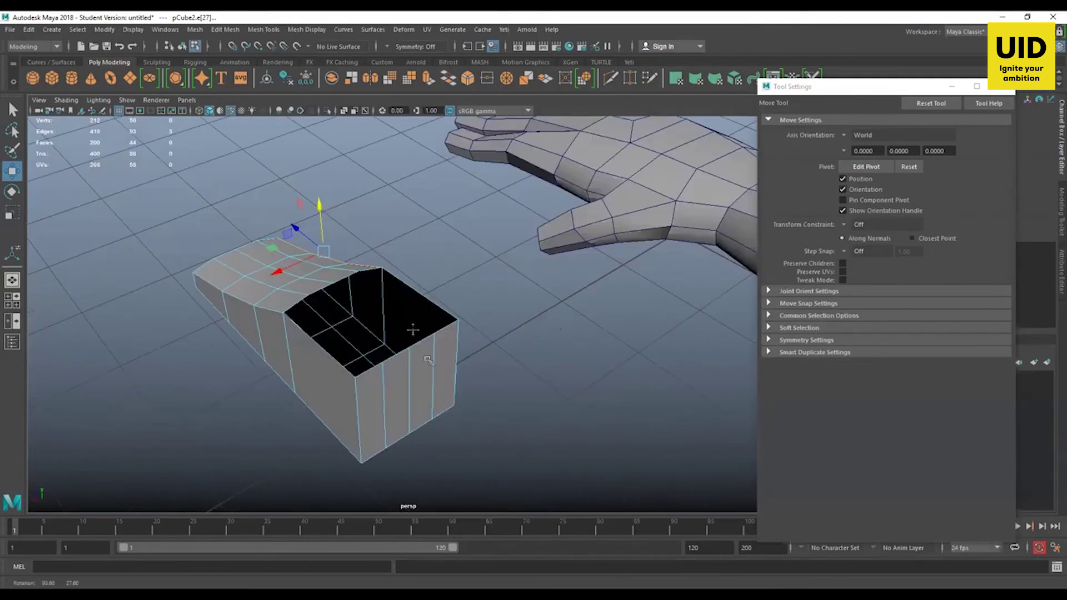
# - Round the heel in the top view by moving its corner vertices forward and the vertices beside its center slightly forward
pyautogui.keyDown('alt'); pyautogui.moveTo(440, 266); pyautogui.dragTo(446, 269); pyautogui.keyUp('alt')
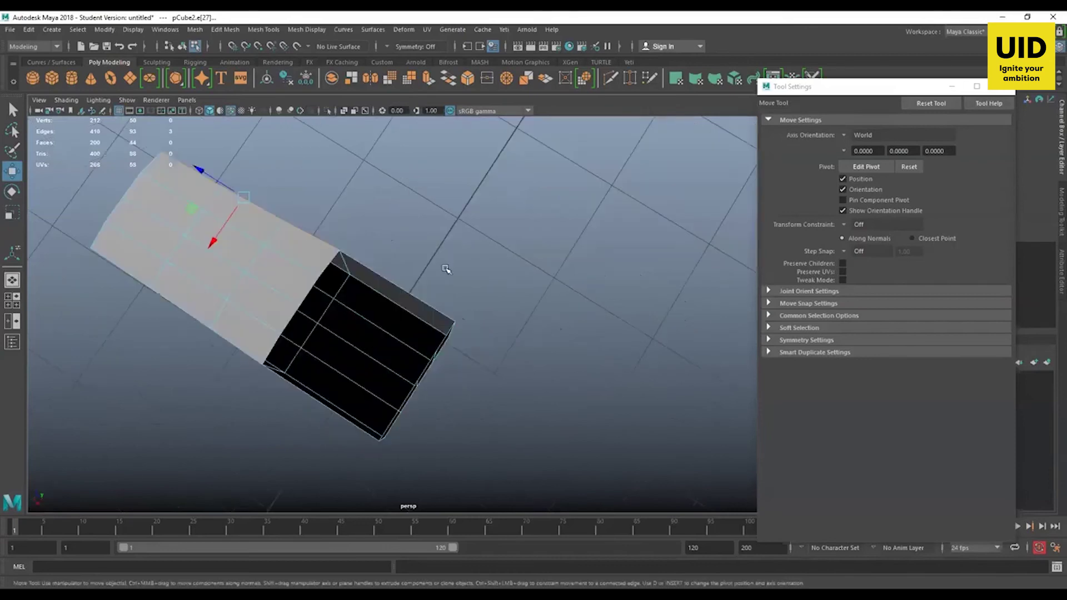
pyautogui.press('space')
pyautogui.keyDown('alt'); pyautogui.moveTo(583, 300); pyautogui.dragTo(444, 288, button='middle'); pyautogui.keyUp('alt')
pyautogui.scroll(4, 517, 383)
pyautogui.scroll(6, 431, 241)
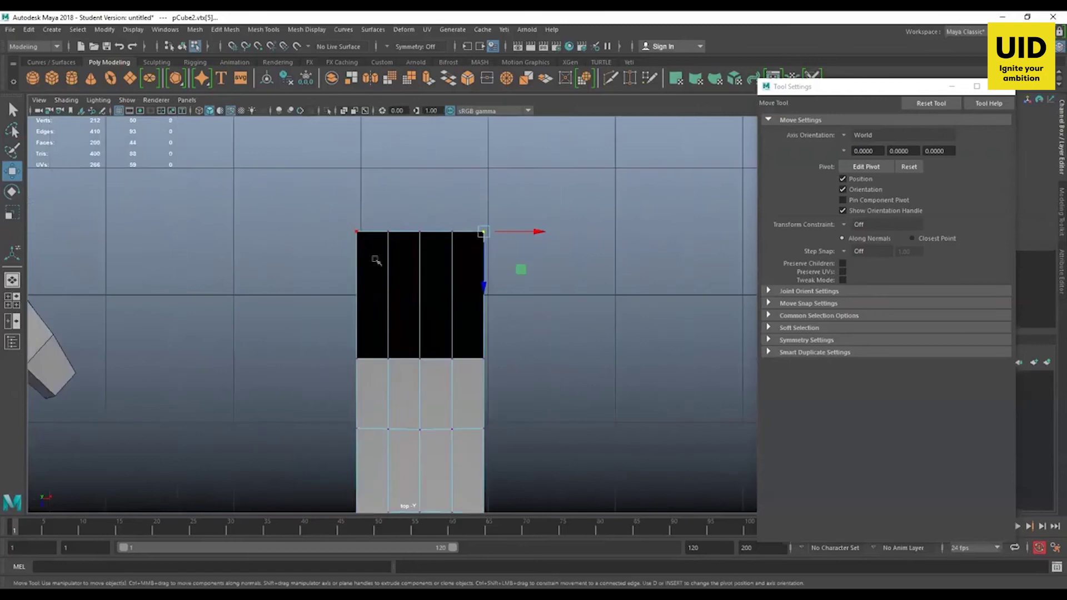
pyautogui.moveTo(420, 269); pyautogui.dragTo(421, 295)
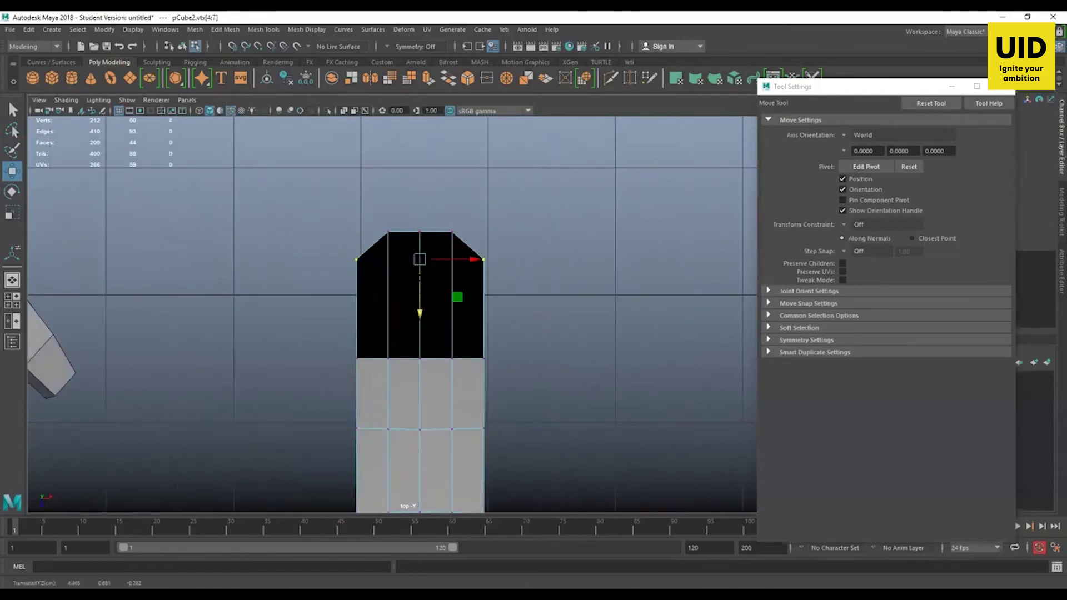
pyautogui.moveTo(383, 221); pyautogui.dragTo(462, 243)
pyautogui.moveTo(420, 286); pyautogui.dragTo(420, 292)
pyautogui.click(516, 245)
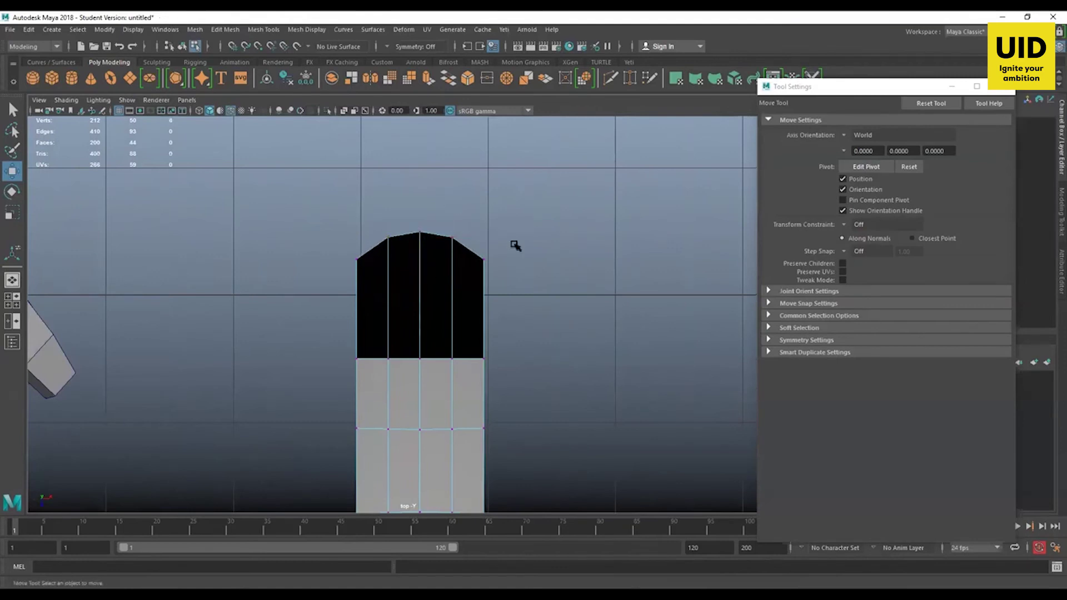
# - Insert a crosswise edge loop through the heel block and scale the rearmost vertices narrower
pyautogui.keyDown('alt'); pyautogui.moveTo(528, 288); pyautogui.dragTo(438, 170); pyautogui.keyUp('alt')
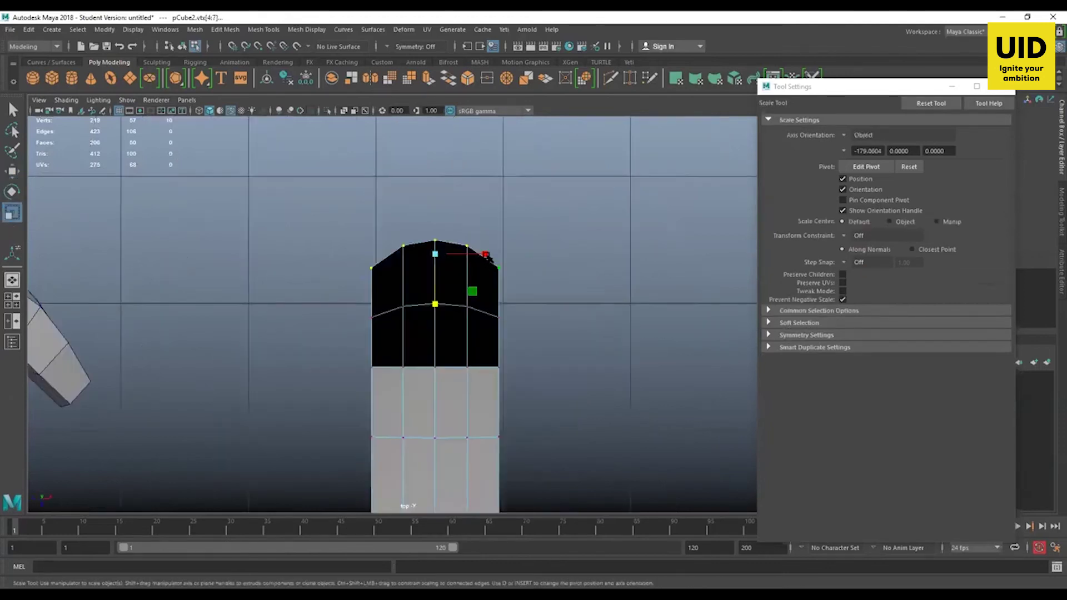
pyautogui.moveTo(487, 257); pyautogui.dragTo(483, 254)
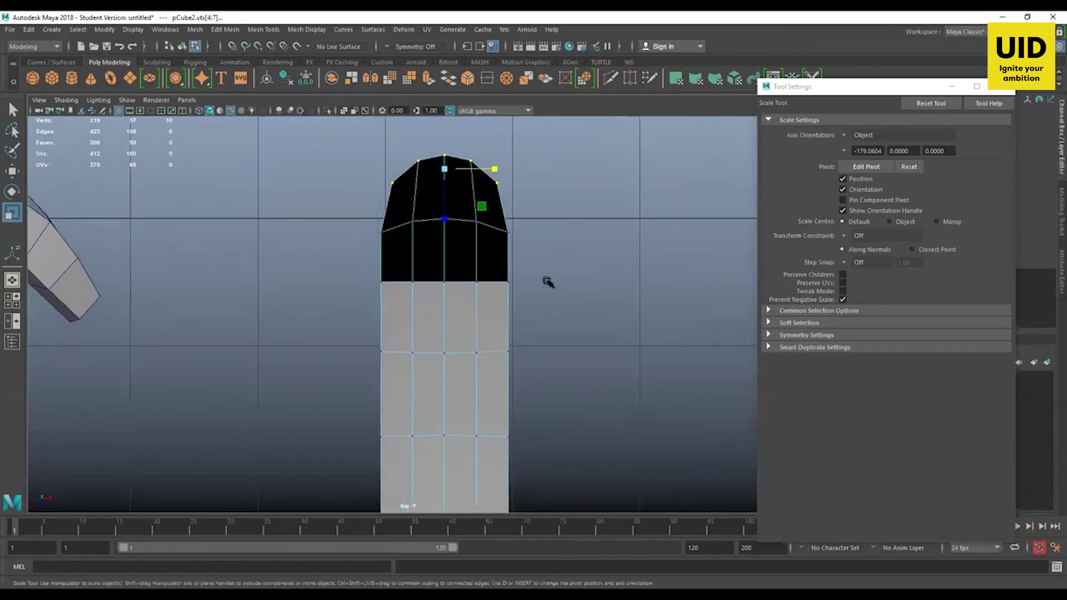
pyautogui.keyDown('alt'); pyautogui.moveTo(567, 238); pyautogui.dragTo(562, 130, button='middle'); pyautogui.keyUp('alt')
pyautogui.keyDown('alt'); pyautogui.moveTo(552, 295); pyautogui.dragTo(589, 295, button='middle'); pyautogui.keyUp('alt')
pyautogui.moveTo(387, 303); pyautogui.dragTo(465, 329)
pyautogui.press('w')
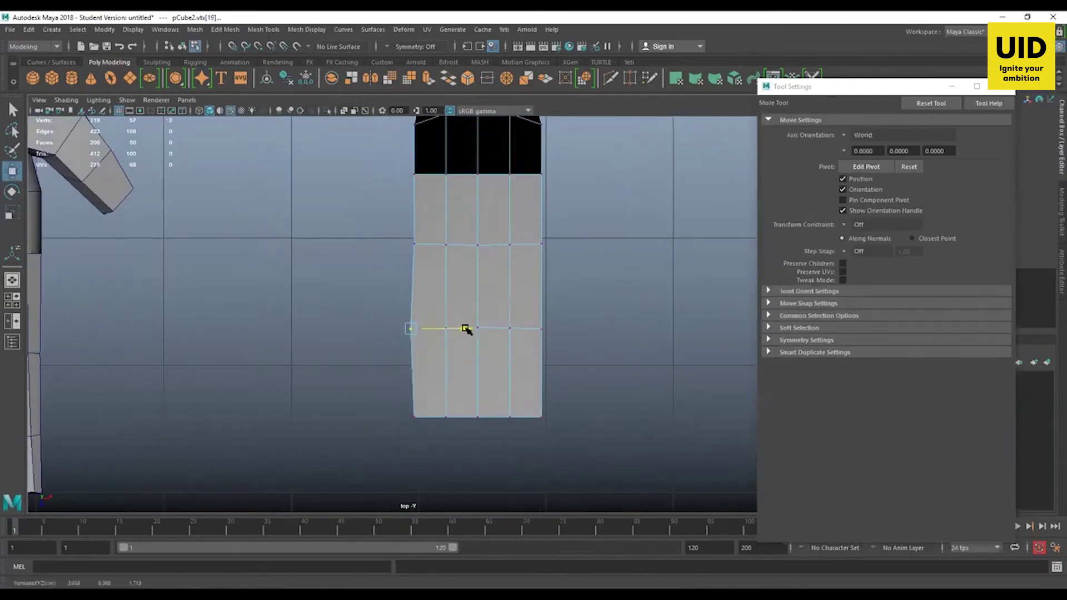
pyautogui.hotkey('ctrl', 'z')
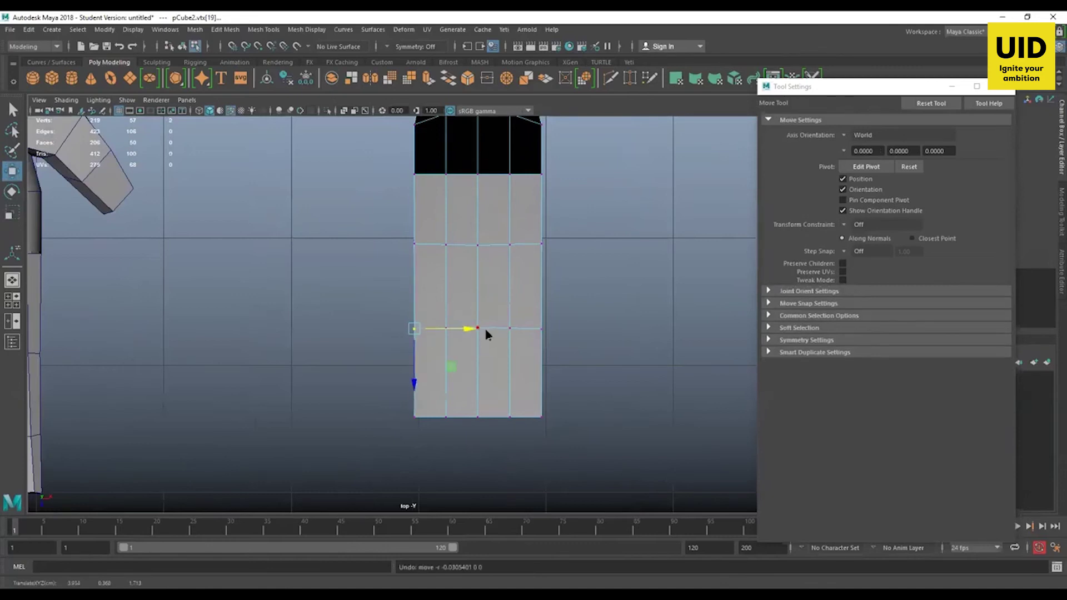
# - Scale the crosswise vertex row at the ball of the foot wider and move it slightly toward the toes
pyautogui.moveTo(393, 304); pyautogui.dragTo(566, 362)
pyautogui.press('r')
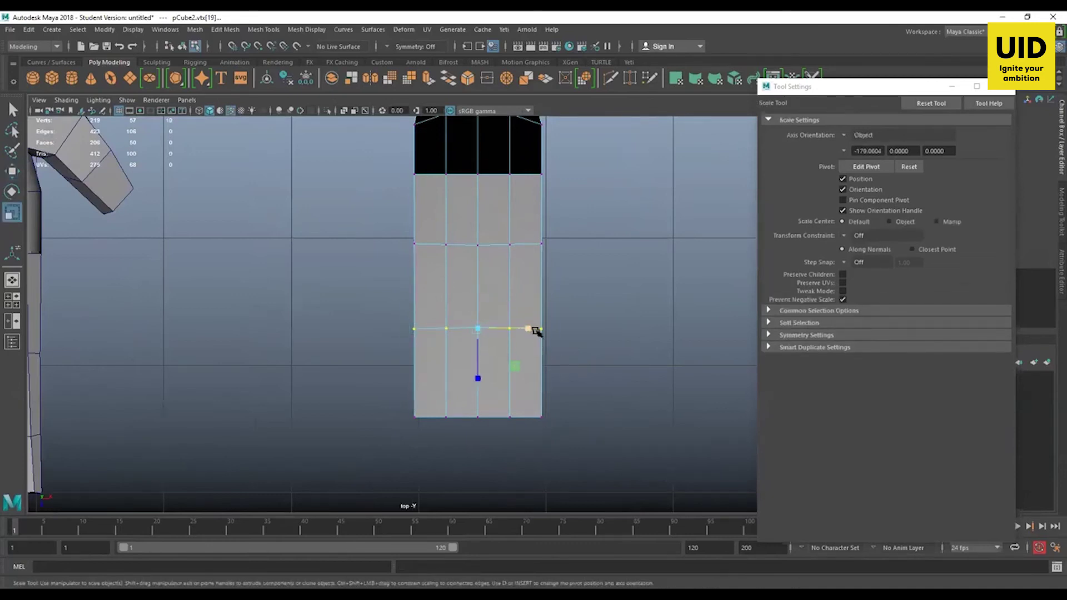
pyautogui.moveTo(528, 331); pyautogui.dragTo(537, 332)
pyautogui.press('w')
pyautogui.moveTo(478, 384); pyautogui.dragTo(479, 394)
# - Move the outer vertices of the midfoot row slightly inward on both sides to narrow the arch
pyautogui.moveTo(398, 219); pyautogui.dragTo(463, 244)
pyautogui.moveTo(552, 220); pyautogui.dragTo(526, 243)
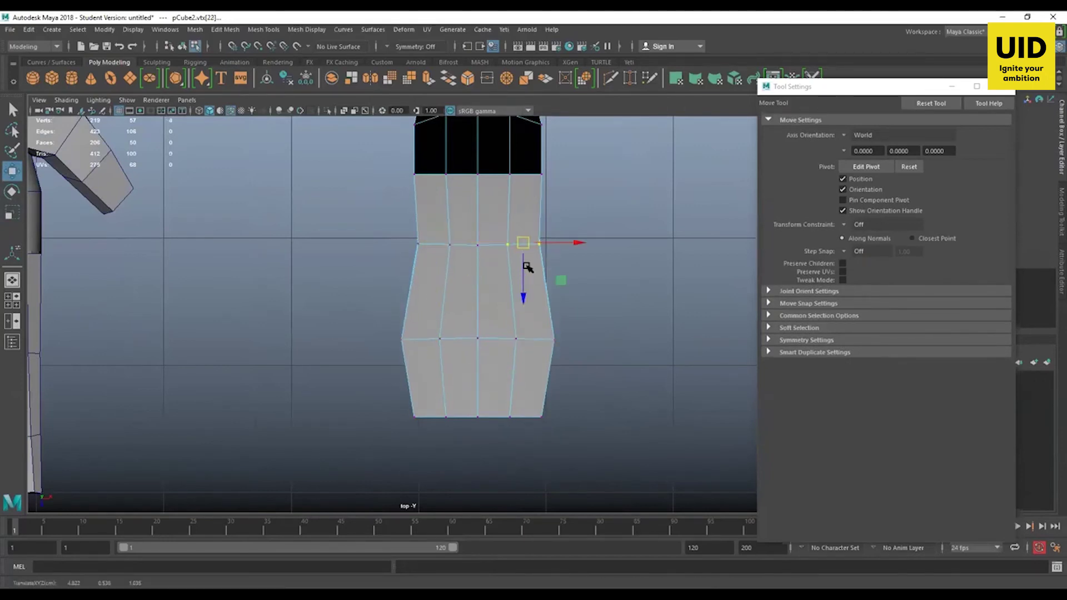
# - Move the outer vertices on the big-toe side of the ball-of-foot row slightly toward the toes
pyautogui.moveTo(369, 310); pyautogui.dragTo(447, 370)
pyautogui.moveTo(416, 337); pyautogui.dragTo(417, 342)
pyautogui.moveTo(592, 307); pyautogui.dragTo(611, 236)
pyautogui.press('space')
pyautogui.press('space')
# - Lower the outer side vertices of the midfoot row to round the edges of the instep
pyautogui.click(602, 203)
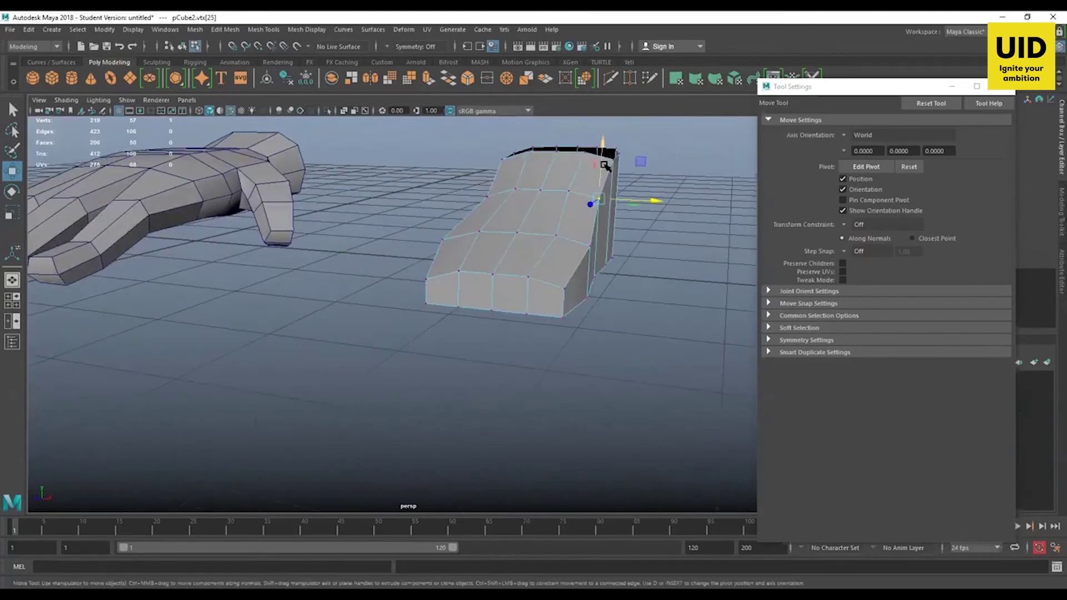
pyautogui.moveTo(605, 166); pyautogui.dragTo(605, 179)
pyautogui.keyDown('alt'); pyautogui.moveTo(597, 278); pyautogui.dragTo(576, 276); pyautogui.keyUp('alt')
pyautogui.keyDown('shift'); pyautogui.click(524, 240); pyautogui.keyUp('shift')
pyautogui.moveTo(543, 177); pyautogui.dragTo(544, 186)
# - Select a matching pair of outer top vertices on the two sides of the foot and lower them slightly
pyautogui.keyDown('alt'); pyautogui.moveTo(557, 229); pyautogui.dragTo(656, 235); pyautogui.keyUp('alt')
pyautogui.click(641, 281)
pyautogui.keyDown('alt'); pyautogui.moveTo(528, 296); pyautogui.dragTo(569, 303); pyautogui.keyUp('alt')
pyautogui.keyDown('alt'); pyautogui.moveTo(519, 245); pyautogui.dragTo(500, 173); pyautogui.keyUp('alt')
pyautogui.click(510, 247)
pyautogui.keyDown('shift'); pyautogui.click(507, 197); pyautogui.keyUp('shift')
pyautogui.keyDown('alt'); pyautogui.moveTo(543, 227); pyautogui.dragTo(682, 312); pyautogui.keyUp('alt')
pyautogui.click(625, 356)
pyautogui.keyDown('alt'); pyautogui.moveTo(625, 356); pyautogui.dragTo(526, 237); pyautogui.keyUp('alt')
pyautogui.click(531, 240)
pyautogui.keyDown('alt'); pyautogui.moveTo(467, 261); pyautogui.dragTo(581, 200); pyautogui.keyUp('alt')
pyautogui.keyDown('shift'); pyautogui.click(538, 191); pyautogui.keyUp('shift')
pyautogui.moveTo(573, 141); pyautogui.dragTo(573, 145)
pyautogui.keyDown('alt'); pyautogui.moveTo(674, 264); pyautogui.dragTo(543, 226); pyautogui.keyUp('alt')
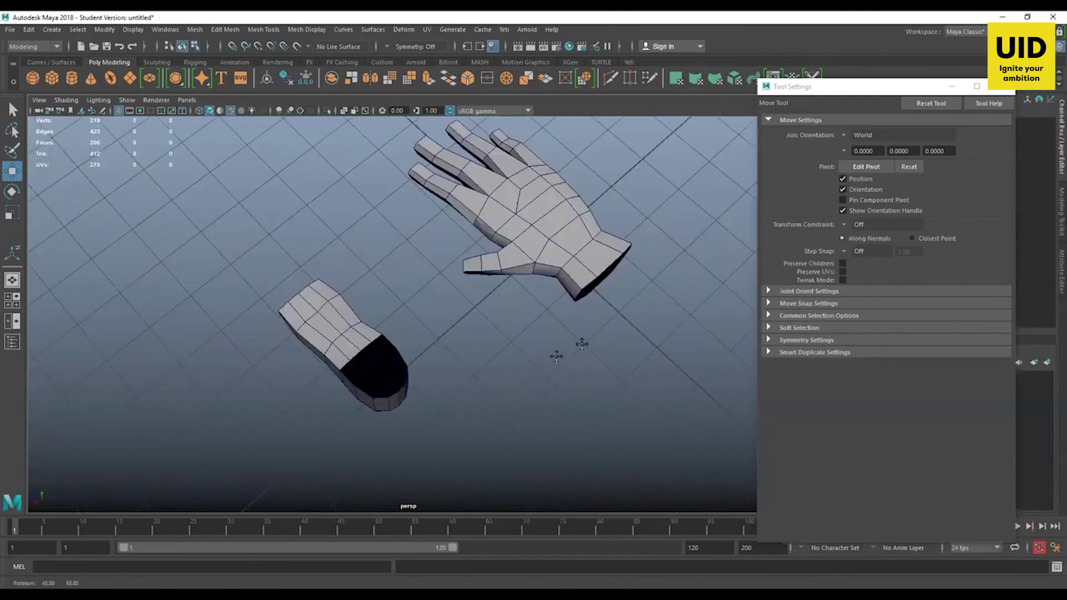
# - Round the front of the ankle opening by moving its corner vertices back and its center vertex slightly forward
pyautogui.moveTo(555, 353)
pyautogui.keyDown('alt'); pyautogui.mouseDown()
pyautogui.moveTo(555, 369)
pyautogui.moveTo(572, 362)
pyautogui.mouseUp(); pyautogui.keyUp('alt')
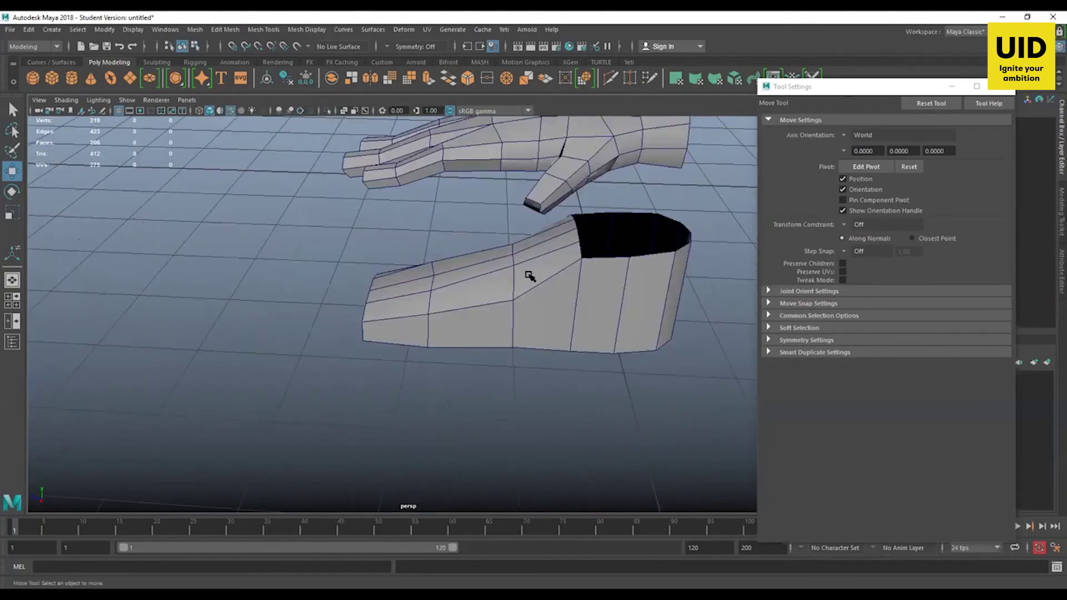
pyautogui.click(530, 276)
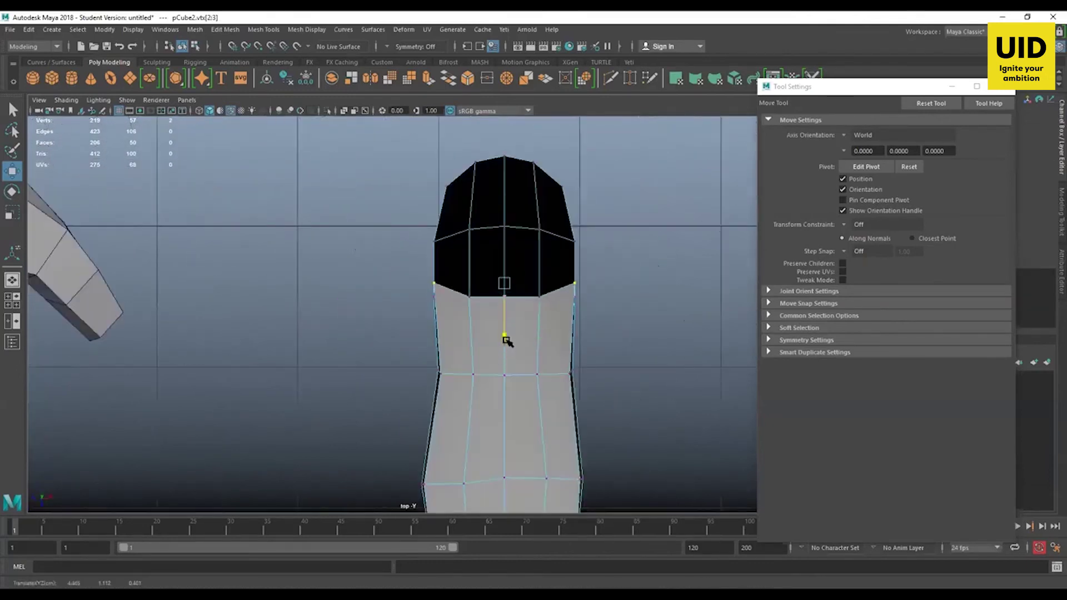
pyautogui.click(504, 306)
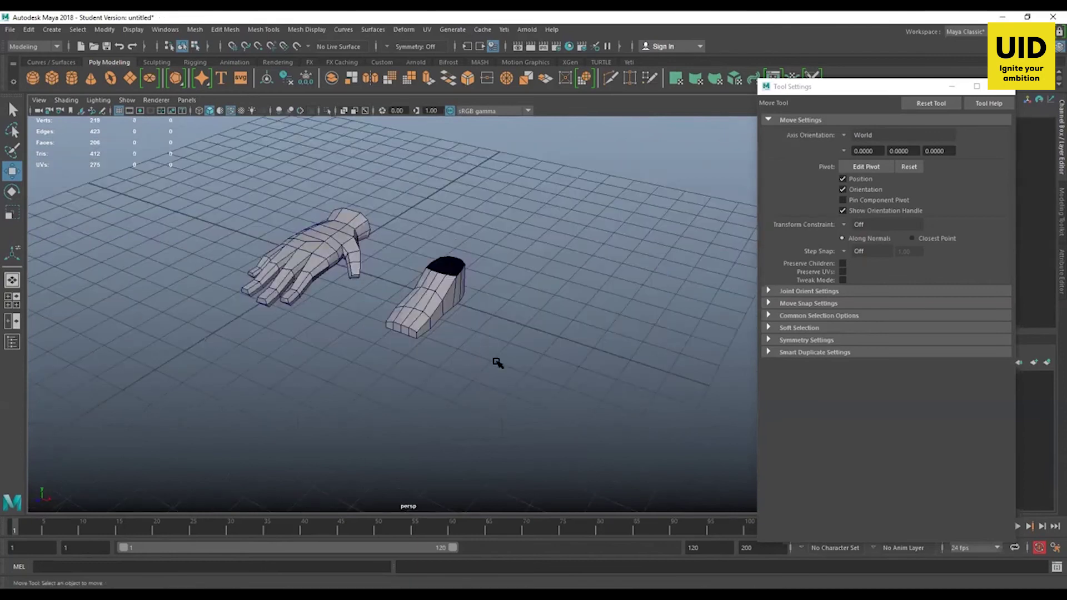
# - Scale the vertices of the foot's front end wider crosswise
pyautogui.scroll(5, 506, 334)
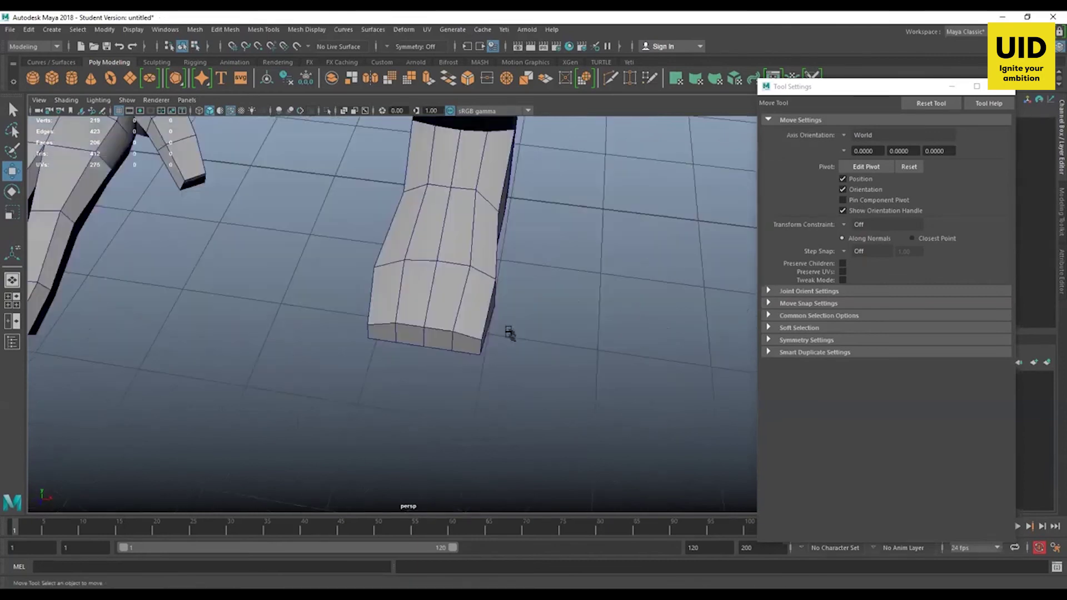
pyautogui.scroll(1, 511, 336)
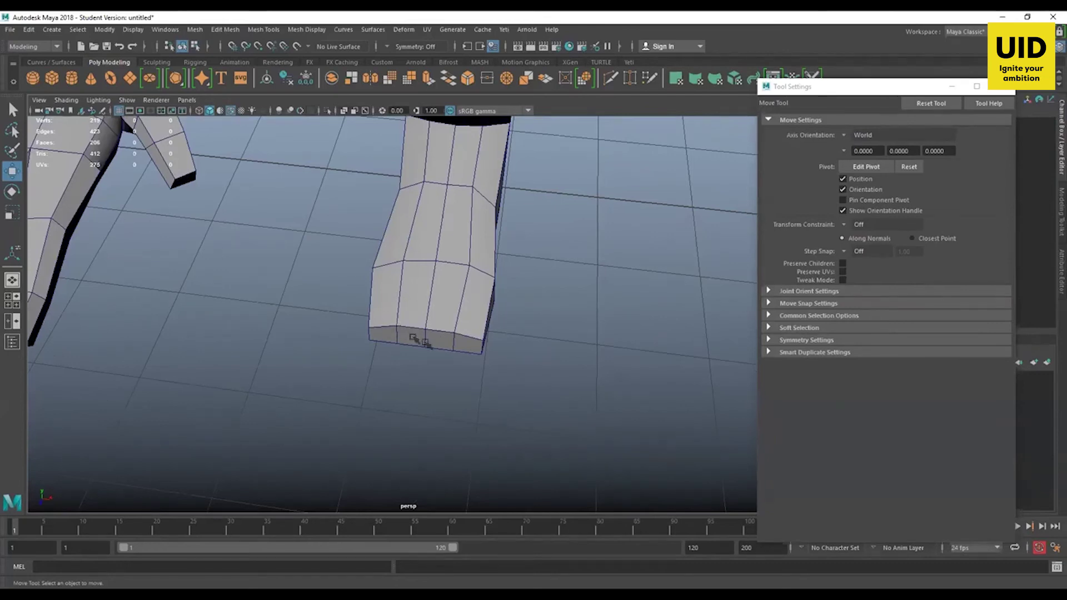
pyautogui.moveTo(472, 340)
pyautogui.keyDown('alt'); pyautogui.mouseDown()
pyautogui.moveTo(448, 335)
pyautogui.moveTo(477, 341)
pyautogui.mouseUp(); pyautogui.keyUp('alt')
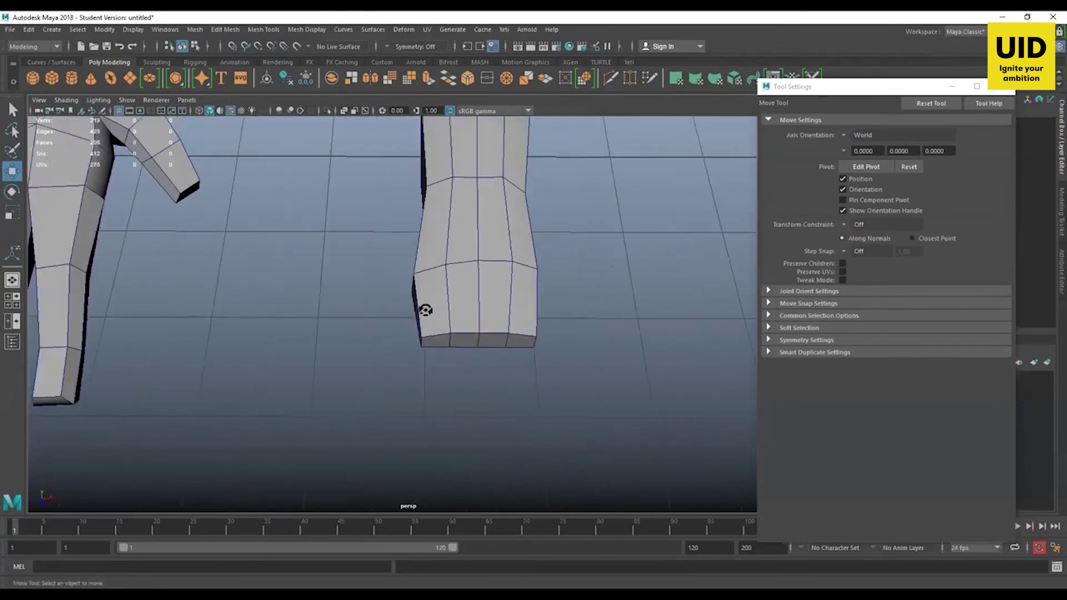
pyautogui.keyDown('alt'); pyautogui.moveTo(426, 310); pyautogui.dragTo(476, 310); pyautogui.keyUp('alt')
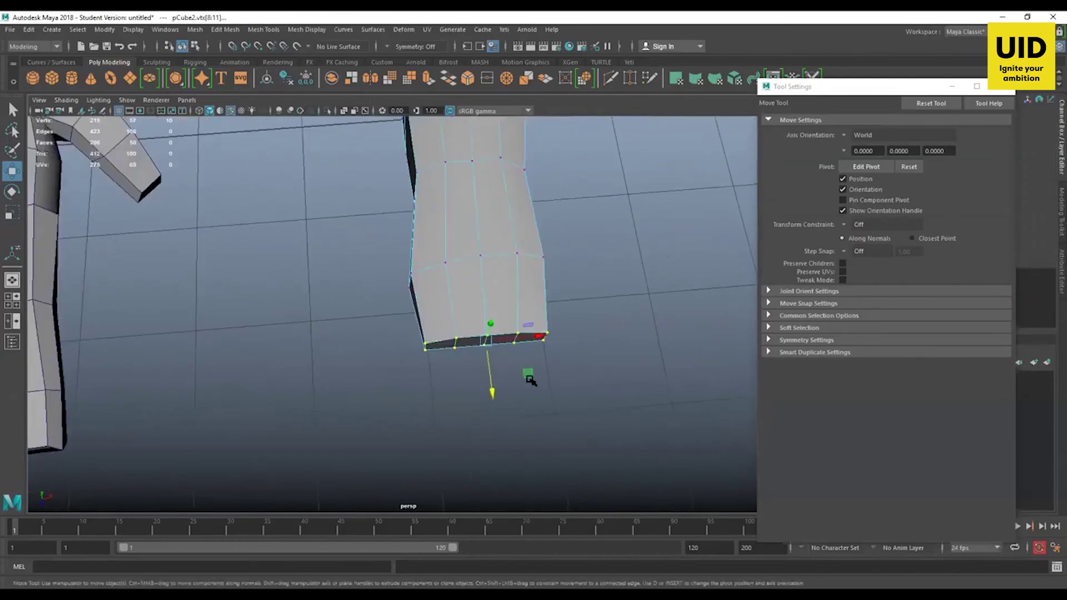
pyautogui.press('r')
pyautogui.moveTo(528, 339); pyautogui.dragTo(551, 339)
pyautogui.keyDown('alt'); pyautogui.moveTo(529, 390); pyautogui.dragTo(524, 385); pyautogui.keyUp('alt')
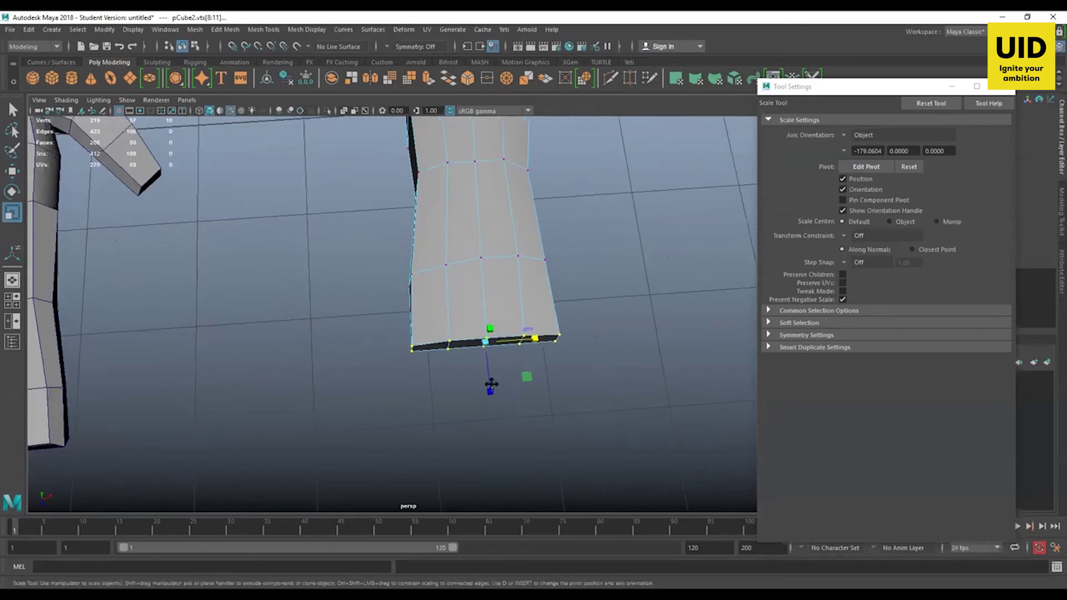
# - Shift the three inner vertex columns of the front end toward the little-toe side, leaving a wide section for the big toe
pyautogui.scroll(2, 469, 368)
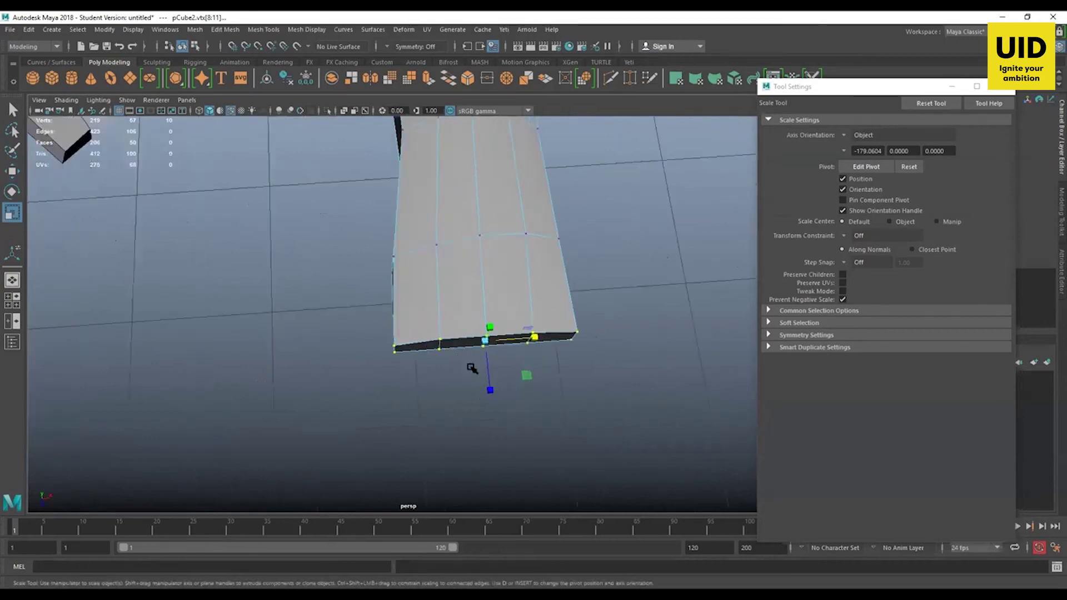
pyautogui.moveTo(451, 336); pyautogui.dragTo(427, 371)
pyautogui.moveTo(427, 320); pyautogui.dragTo(543, 392)
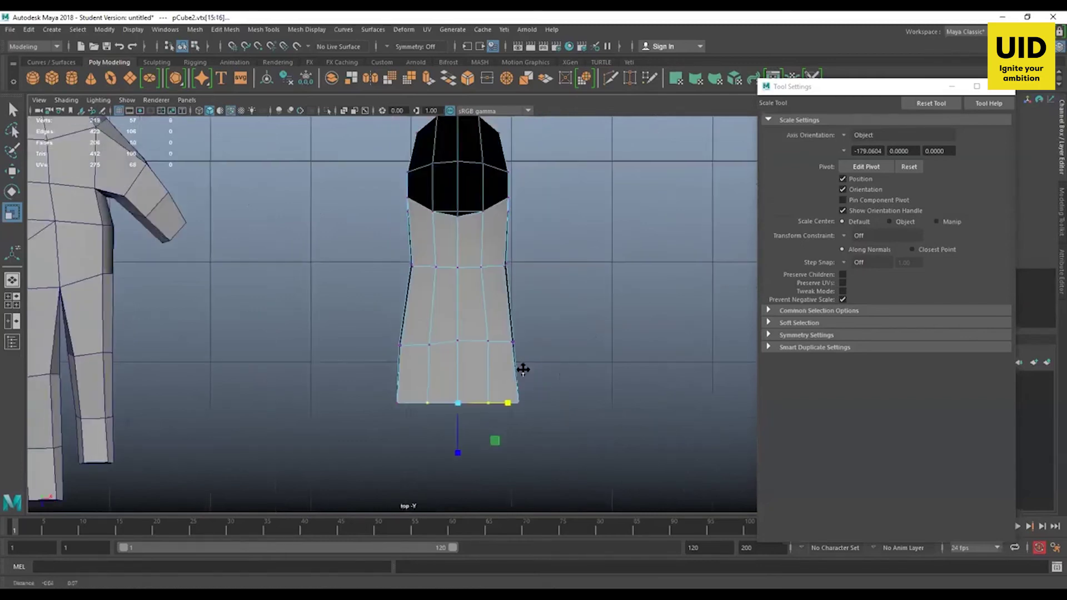
pyautogui.scroll(5, 519, 369)
pyautogui.moveTo(509, 335); pyautogui.dragTo(537, 334)
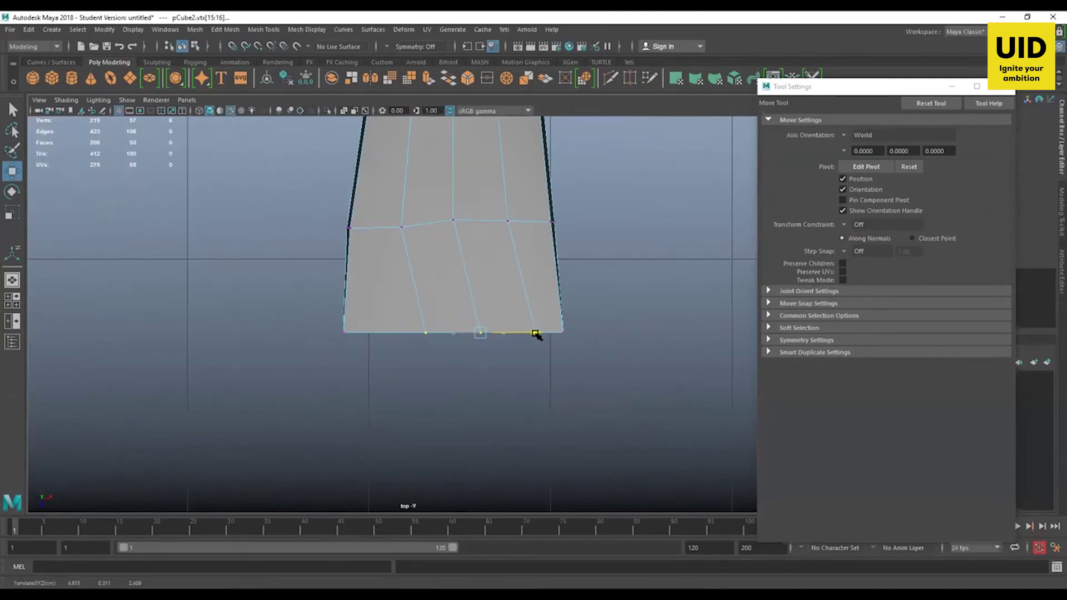
pyautogui.moveTo(484, 309); pyautogui.dragTo(460, 374)
pyautogui.moveTo(504, 333); pyautogui.dragTo(516, 332)
pyautogui.click(447, 334)
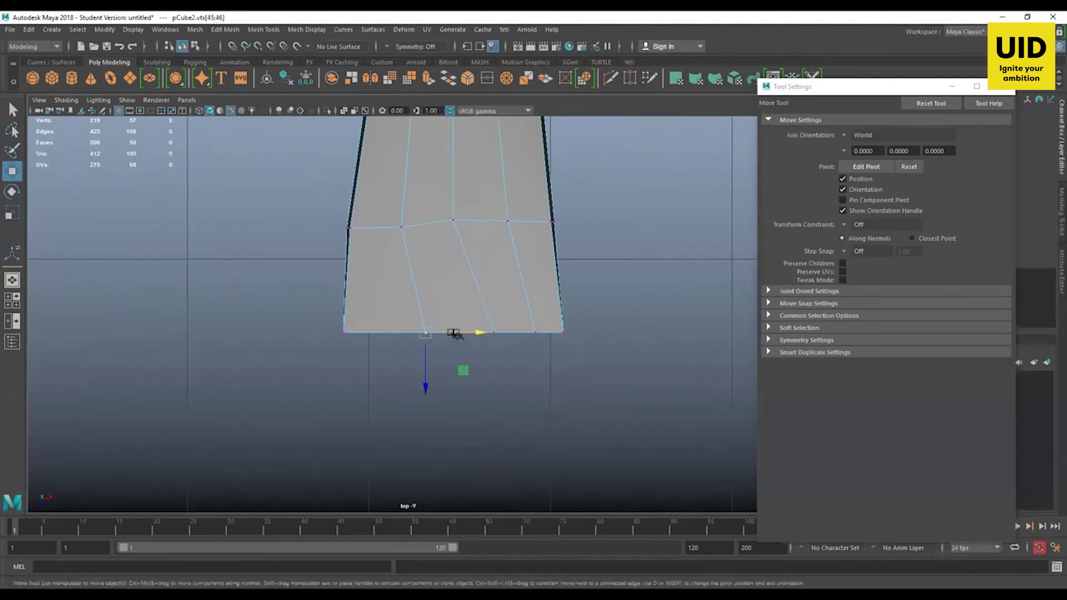
# - Shift the inner vertices of the ball-of-foot row toward the little-toe side to match the toe divisions
pyautogui.moveTo(376, 195); pyautogui.dragTo(546, 221)
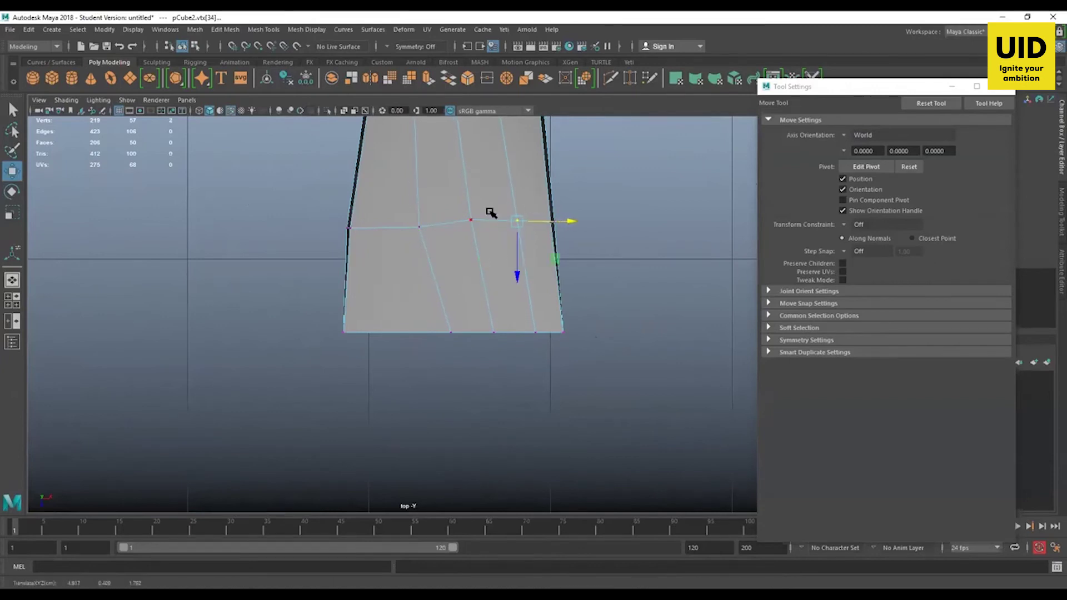
pyautogui.moveTo(453, 217)
pyautogui.mouseDown()
pyautogui.moveTo(408, 240)
pyautogui.moveTo(455, 225)
pyautogui.mouseUp()
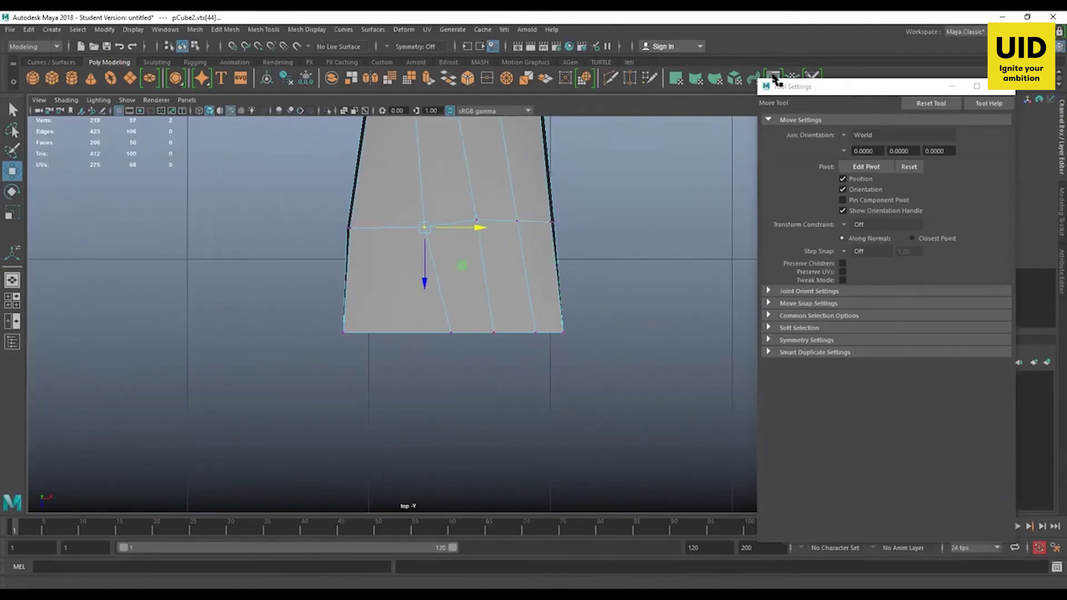
pyautogui.click(774, 81)
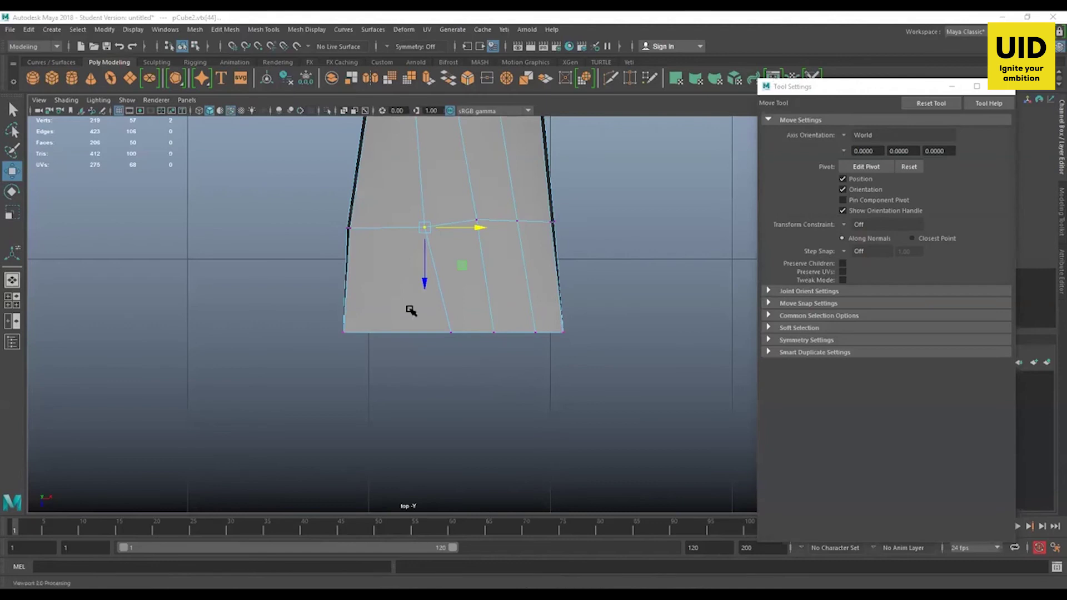
# - Connect the top and bottom edges of the wide big-toe front face with a new vertical edge
pyautogui.keyDown('alt'); pyautogui.moveTo(410, 310); pyautogui.dragTo(488, 317, button='middle'); pyautogui.keyUp('alt')
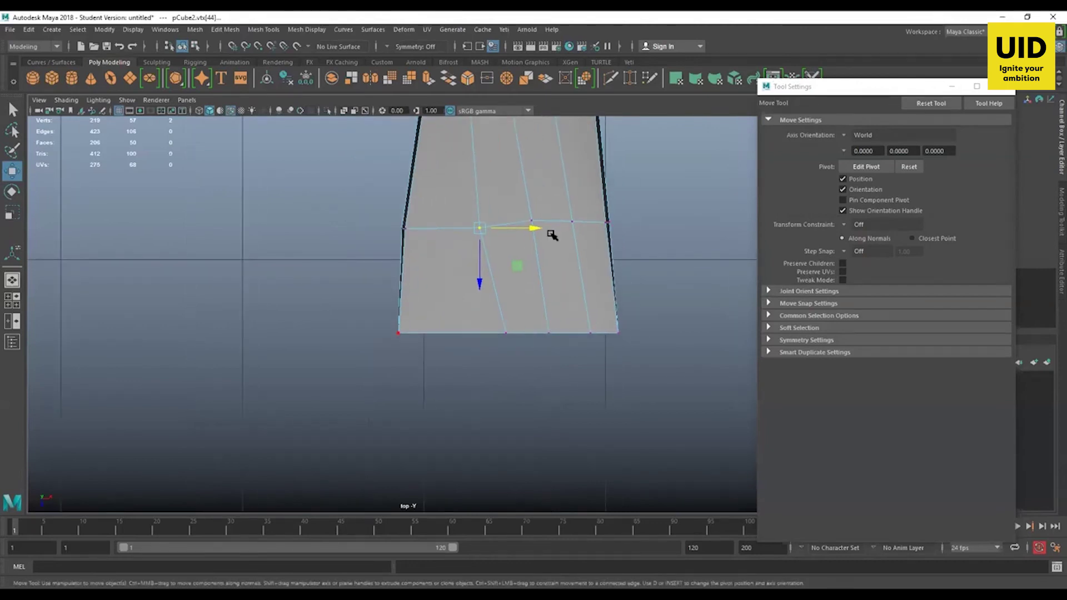
pyautogui.keyDown('alt'); pyautogui.moveTo(554, 257); pyautogui.dragTo(558, 284, button='middle'); pyautogui.keyUp('alt')
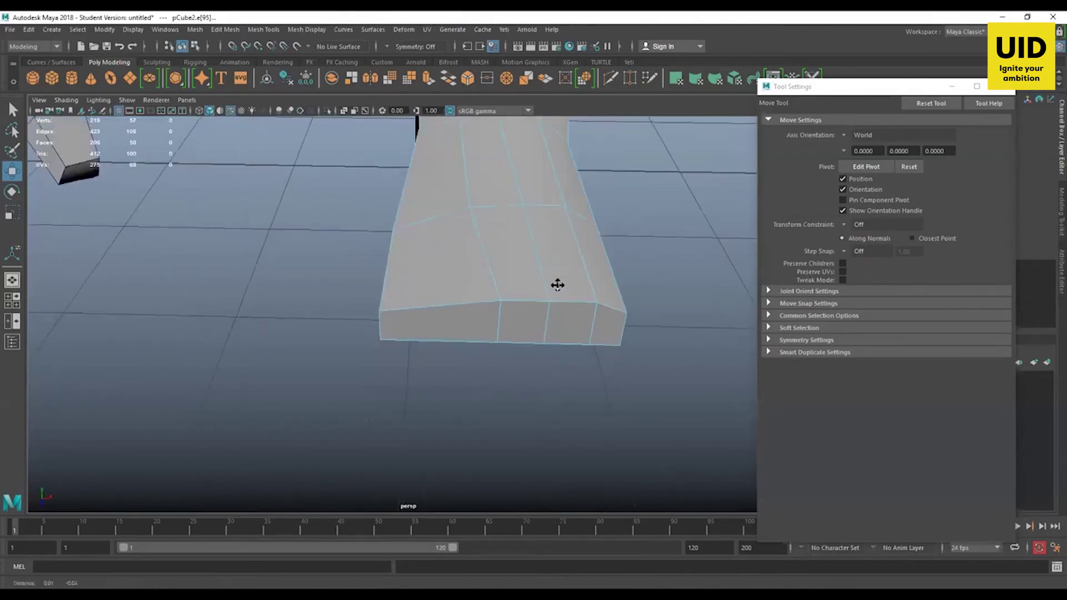
pyautogui.keyDown('alt'); pyautogui.moveTo(557, 284); pyautogui.dragTo(556, 313); pyautogui.keyUp('alt')
pyautogui.keyDown('alt'); pyautogui.moveTo(451, 291); pyautogui.dragTo(447, 288); pyautogui.keyUp('alt')
pyautogui.click(446, 287)
pyautogui.keyDown('shift'); pyautogui.click(440, 323); pyautogui.keyUp('shift')
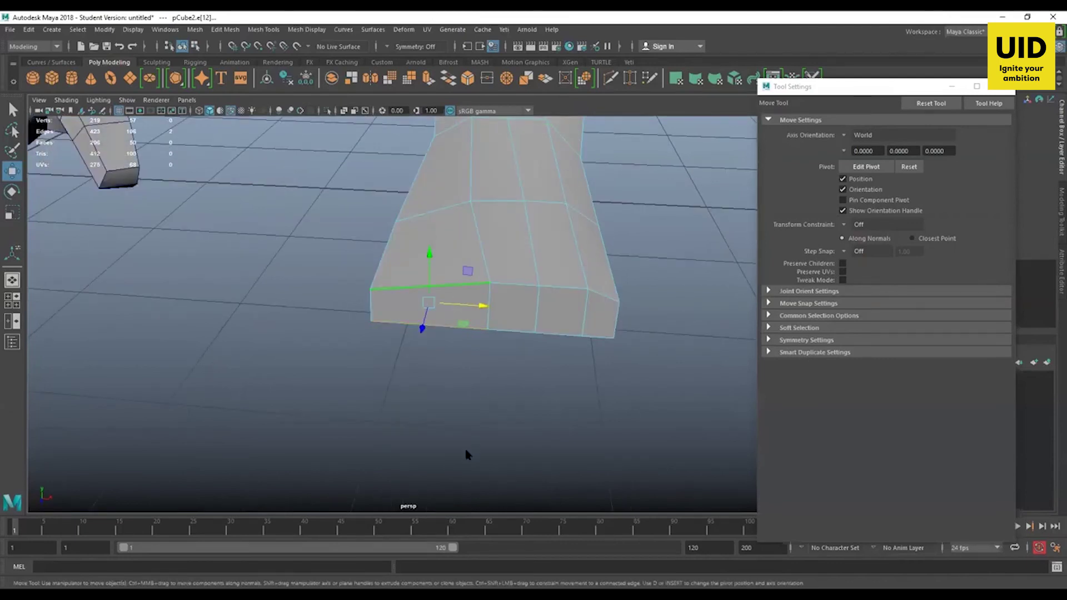
pyautogui.keyDown('shift'); pyautogui.moveTo(466, 450); pyautogui.dragTo(466, 444, button='right'); pyautogui.keyUp('shift')
# - Shift the new vertical edge and its neighbouring front edges slightly toward the little-toe side to even out the spacing
pyautogui.keyDown('alt'); pyautogui.moveTo(432, 306); pyautogui.dragTo(432, 327); pyautogui.keyUp('alt')
pyautogui.moveTo(481, 336)
pyautogui.mouseDown()
pyautogui.moveTo(497, 335)
pyautogui.moveTo(487, 335)
pyautogui.mouseUp()
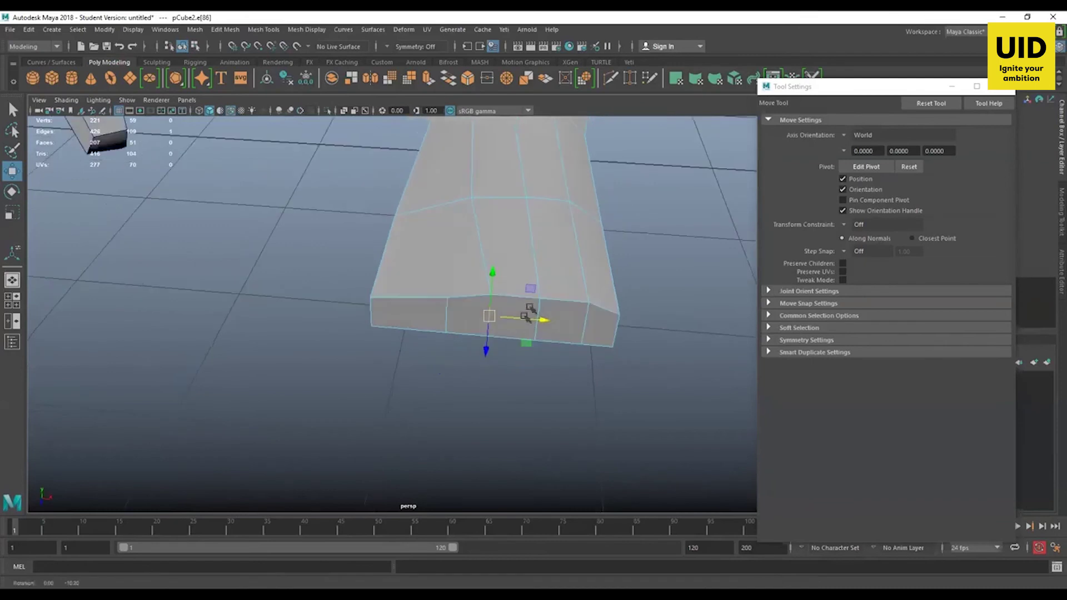
pyautogui.keyDown('shift'); pyautogui.click(538, 314); pyautogui.keyUp('shift')
pyautogui.click(451, 316)
pyautogui.moveTo(482, 317); pyautogui.dragTo(487, 318)
pyautogui.click(478, 383)
# - Raise the top front edge of the big toe slightly
pyautogui.keyDown('alt'); pyautogui.moveTo(478, 386); pyautogui.dragTo(446, 315); pyautogui.keyUp('alt')
pyautogui.click(429, 282)
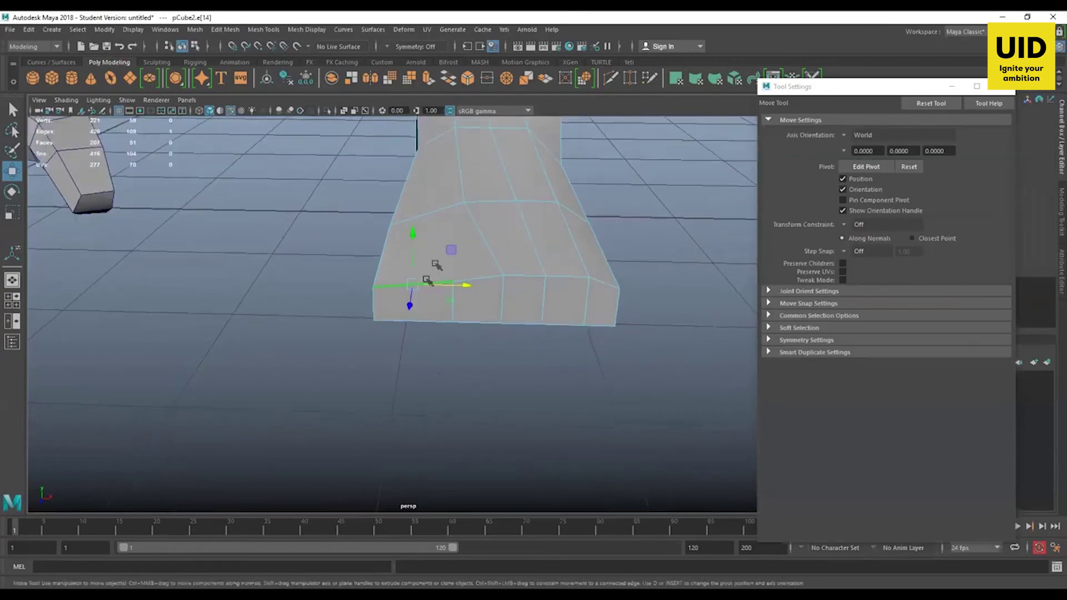
pyautogui.moveTo(412, 238); pyautogui.dragTo(415, 226)
pyautogui.keyDown('alt'); pyautogui.moveTo(496, 284); pyautogui.dragTo(509, 249); pyautogui.keyUp('alt')
pyautogui.keyDown('alt'); pyautogui.moveTo(414, 200); pyautogui.dragTo(514, 219); pyautogui.keyUp('alt')
# - Raise the top front vertices of the smaller toes to smooth the slope across the toe end
pyautogui.click(517, 256)
pyautogui.keyDown('alt'); pyautogui.moveTo(574, 269); pyautogui.dragTo(613, 261); pyautogui.keyUp('alt')
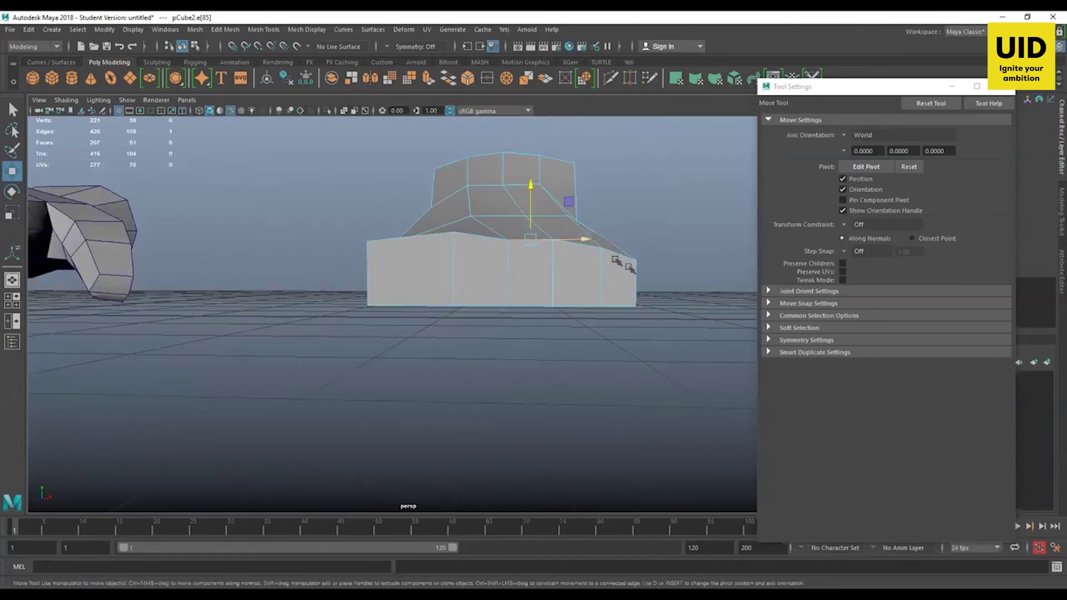
pyautogui.moveTo(612, 259); pyautogui.dragTo(549, 241, button='right')
pyautogui.keyDown('shift'); pyautogui.click(553, 228); pyautogui.keyUp('shift')
pyautogui.moveTo(592, 223); pyautogui.dragTo(596, 210)
pyautogui.click(637, 325)
# - Multi-Cut an edge from the big toe's front vertex diagonally across its top, down the side and across the underside
pyautogui.keyDown('alt'); pyautogui.moveTo(637, 325); pyautogui.dragTo(460, 240); pyautogui.keyUp('alt')
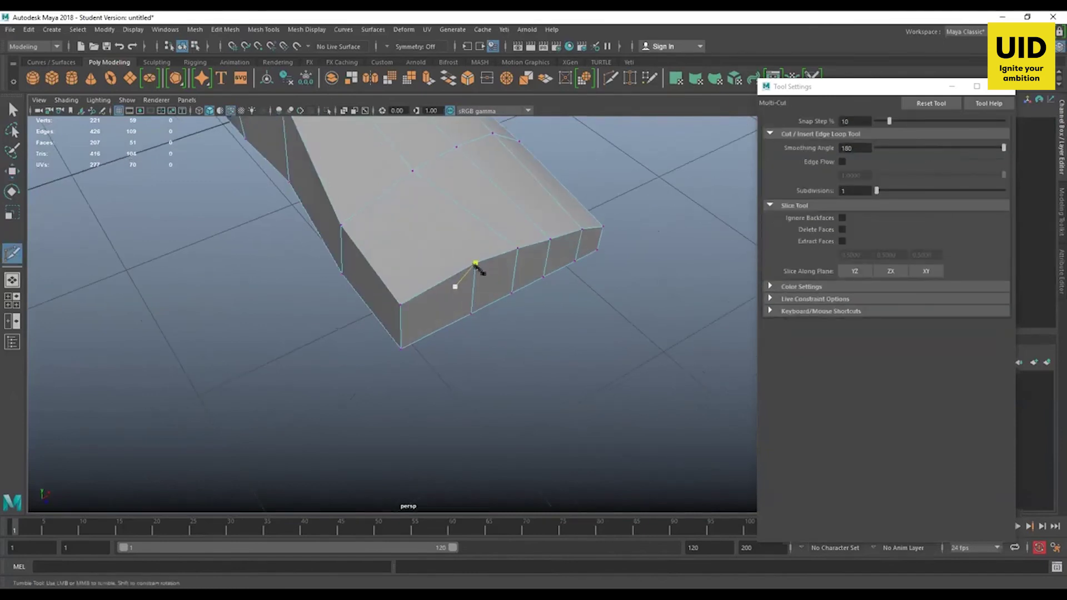
pyautogui.click(476, 263)
pyautogui.click(368, 261)
pyautogui.moveTo(375, 329)
pyautogui.keyDown('alt'); pyautogui.mouseDown()
pyautogui.moveTo(401, 304)
pyautogui.moveTo(376, 329)
pyautogui.mouseUp(); pyautogui.keyUp('alt')
pyautogui.click(382, 313)
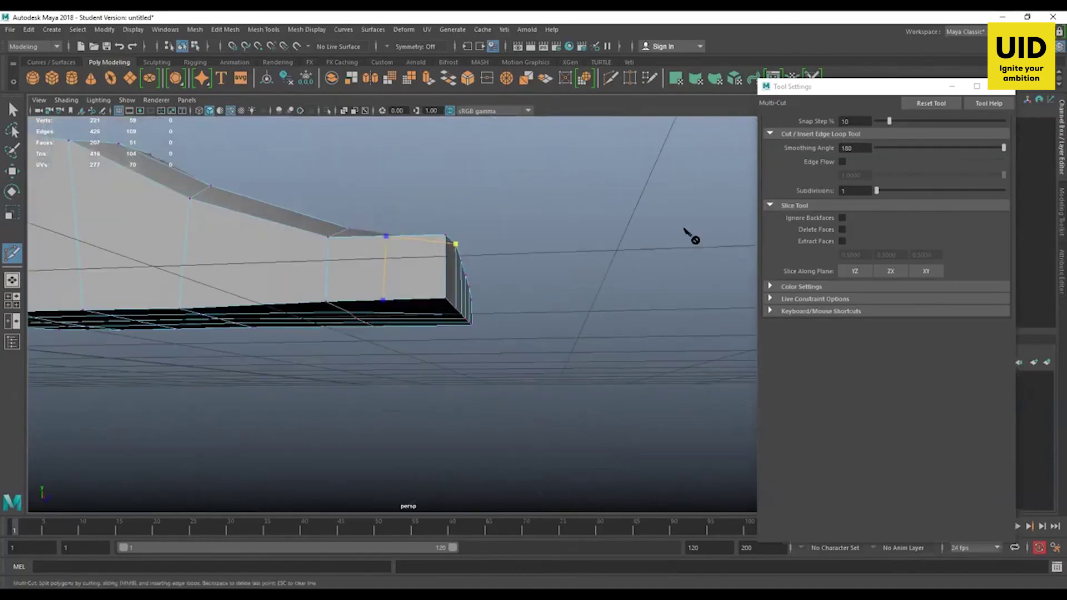
pyautogui.keyDown('alt'); pyautogui.moveTo(688, 233); pyautogui.dragTo(606, 189); pyautogui.keyUp('alt')
pyautogui.scroll(3, 464, 306)
pyautogui.scroll(1, 484, 340)
pyautogui.press('w')
# - Connect the lengthwise edges of the smaller toes with a crosswise edge row around their top, outer side and underside
pyautogui.keyDown('alt'); pyautogui.moveTo(562, 393); pyautogui.dragTo(463, 300); pyautogui.keyUp('alt')
pyautogui.keyDown('alt'); pyautogui.moveTo(477, 377); pyautogui.dragTo(513, 385); pyautogui.keyUp('alt')
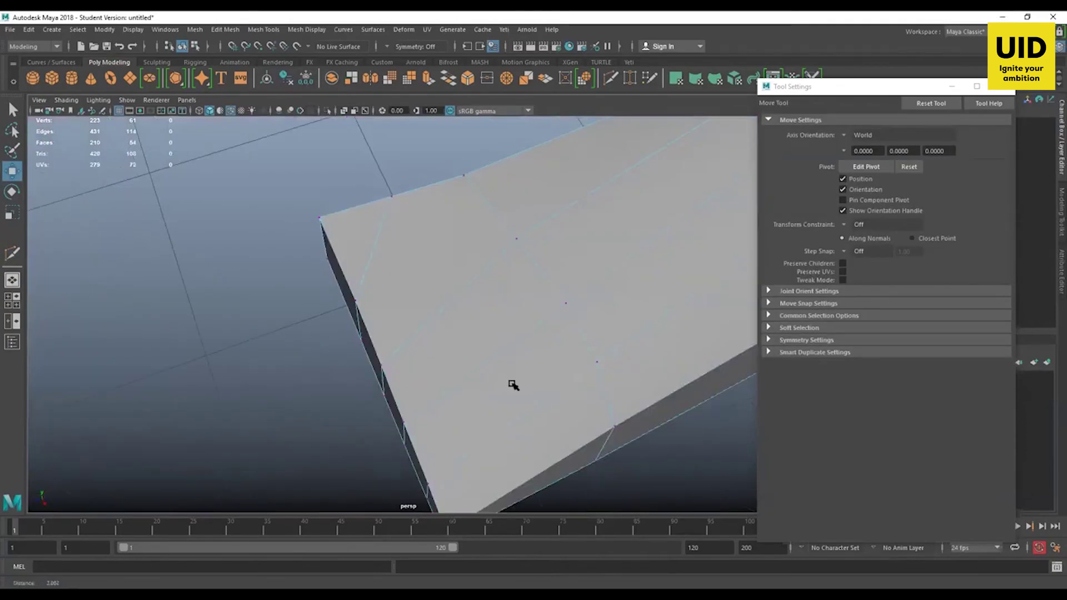
pyautogui.keyDown('alt'); pyautogui.moveTo(486, 347); pyautogui.dragTo(536, 361, button='right'); pyautogui.keyUp('alt')
pyautogui.click(501, 332)
pyautogui.keyDown('alt'); pyautogui.moveTo(536, 361); pyautogui.dragTo(612, 320); pyautogui.keyUp('alt')
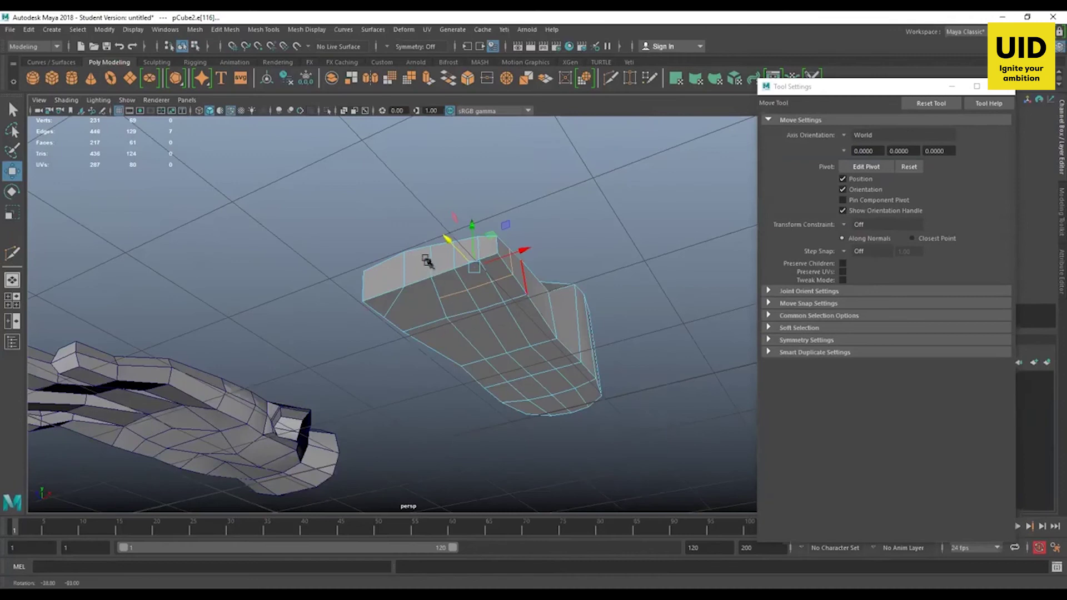
# - Multi-Cut edges joining the ends of the crosswise row to the big toe's diagonal cut on the top and underside
pyautogui.keyDown('alt'); pyautogui.moveTo(428, 288); pyautogui.dragTo(422, 265); pyautogui.keyUp('alt')
pyautogui.moveTo(421, 265)
pyautogui.keyDown('alt'); pyautogui.mouseDown(button='right')
pyautogui.moveTo(436, 313)
pyautogui.moveTo(425, 264)
pyautogui.mouseUp(button='right'); pyautogui.keyUp('alt')
pyautogui.keyDown('shift'); pyautogui.moveTo(427, 228); pyautogui.dragTo(430, 229, button='right'); pyautogui.keyUp('shift')
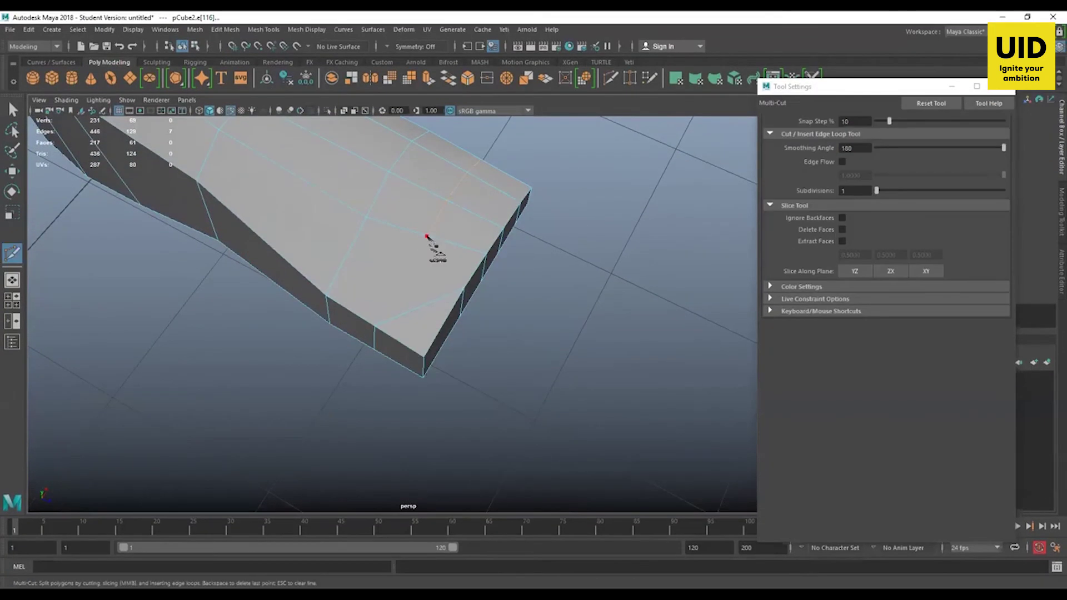
pyautogui.keyDown('alt'); pyautogui.moveTo(439, 342); pyautogui.dragTo(424, 286); pyautogui.keyUp('alt')
pyautogui.press('Return')
pyautogui.click(424, 305)
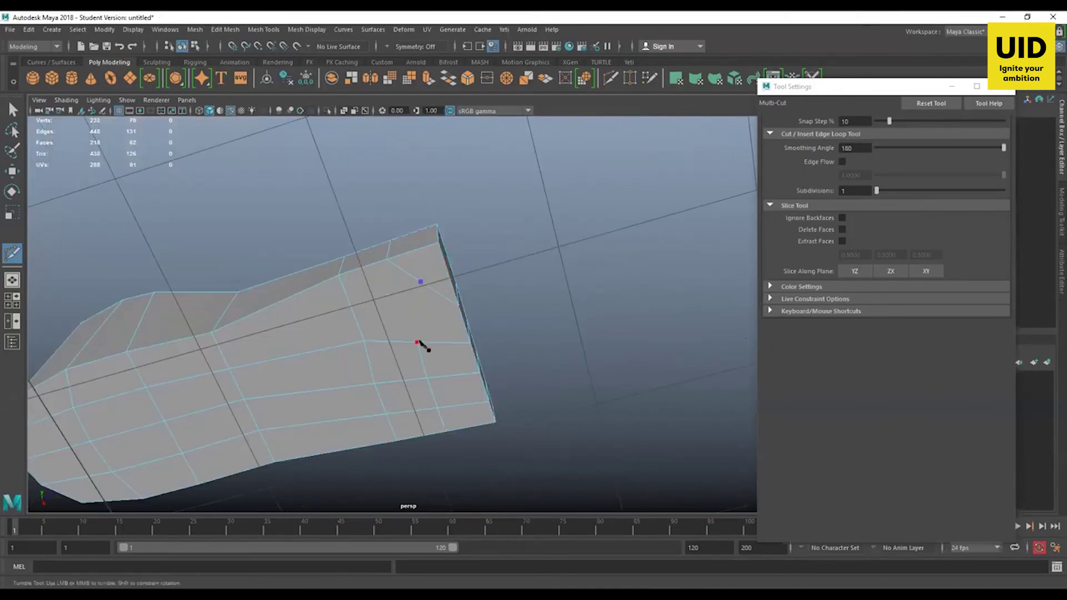
pyautogui.click(421, 345)
pyautogui.press('Return')
# - Move the underside vertex where the row meets the big toe's diagonal cut back toward the heel
pyautogui.keyDown('alt'); pyautogui.moveTo(437, 307); pyautogui.dragTo(421, 356); pyautogui.keyUp('alt')
pyautogui.press('w')
pyautogui.click(428, 282)
pyautogui.moveTo(473, 295); pyautogui.dragTo(455, 281)
pyautogui.moveTo(454, 279)
pyautogui.mouseDown(button='middle')
pyautogui.moveTo(436, 269)
pyautogui.moveTo(443, 278)
pyautogui.mouseUp(button='middle')
pyautogui.keyDown('alt'); pyautogui.moveTo(444, 278); pyautogui.dragTo(417, 293); pyautogui.keyUp('alt')
# - Undo the last vertex move and reposition the junction vertices behind the big toe farther back to straighten the crosswise row
pyautogui.keyDown('alt'); pyautogui.moveTo(417, 293); pyautogui.dragTo(434, 435, button='right'); pyautogui.keyUp('alt')
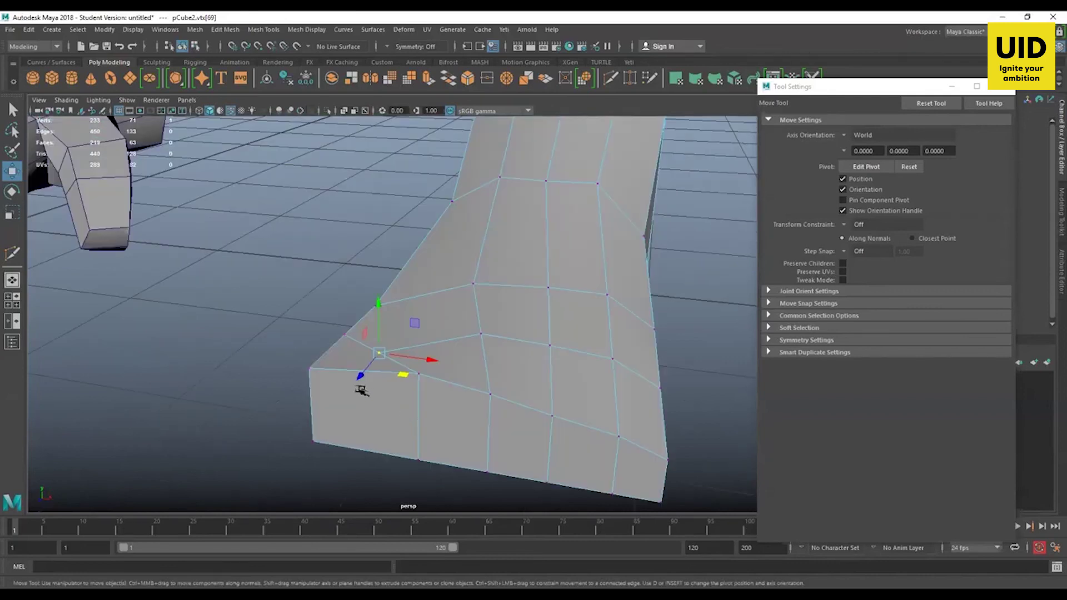
pyautogui.keyDown('alt'); pyautogui.moveTo(336, 379); pyautogui.dragTo(343, 370); pyautogui.keyUp('alt')
pyautogui.hotkey('ctrl', 'z')
pyautogui.moveTo(389, 321); pyautogui.dragTo(493, 384)
pyautogui.moveTo(467, 234); pyautogui.dragTo(589, 406)
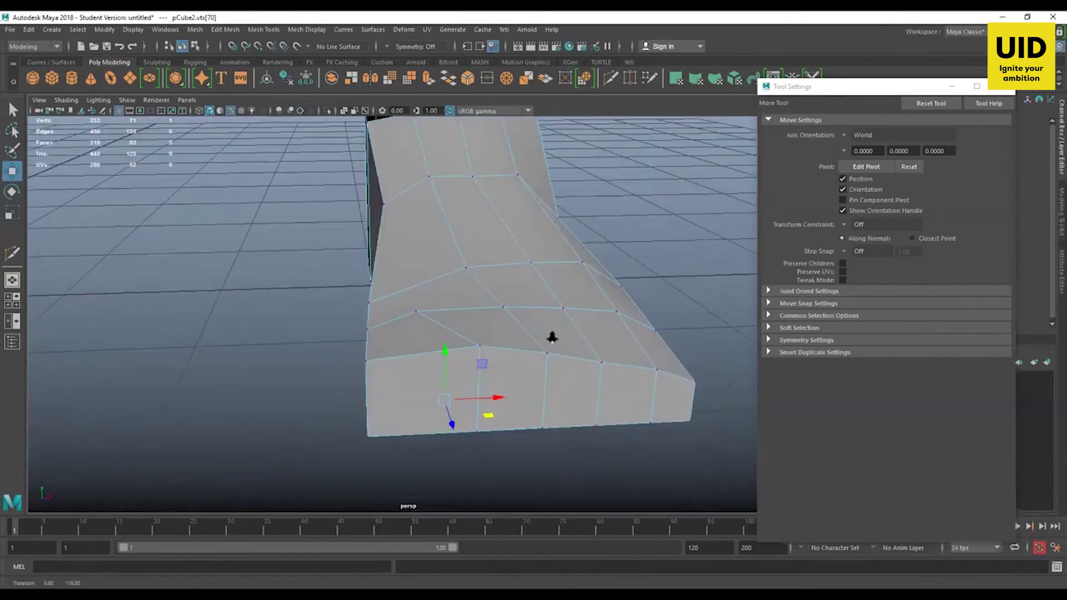
# - Select the five faces across the front of the toe end
pyautogui.keyDown('alt'); pyautogui.moveTo(558, 341); pyautogui.dragTo(532, 262); pyautogui.keyUp('alt')
pyautogui.moveTo(533, 263); pyautogui.dragTo(539, 283, button='right')
pyautogui.click(414, 318)
pyautogui.keyDown('shift'); pyautogui.click(478, 332); pyautogui.keyUp('shift')
pyautogui.keyDown('shift'); pyautogui.click(520, 342); pyautogui.keyUp('shift')
pyautogui.keyDown('shift'); pyautogui.click(574, 345); pyautogui.keyUp('shift')
pyautogui.keyDown('shift'); pyautogui.click(610, 352); pyautogui.keyUp('shift')
pyautogui.keyDown('alt'); pyautogui.moveTo(621, 384); pyautogui.dragTo(460, 351); pyautogui.keyUp('alt')
pyautogui.keyDown('alt'); pyautogui.moveTo(497, 303); pyautogui.dragTo(383, 286); pyautogui.keyUp('alt')
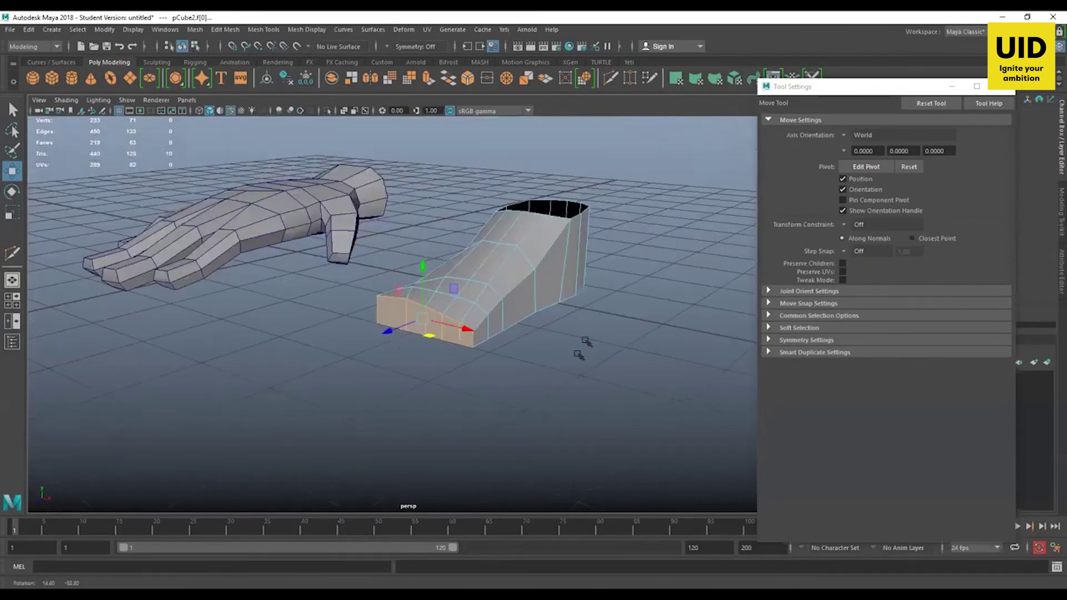
# - Insert a horizontal edge loop around the whole foot between the sole and the top
pyautogui.keyDown('alt'); pyautogui.moveTo(577, 356); pyautogui.dragTo(597, 311); pyautogui.keyUp('alt')
pyautogui.scroll(3, 597, 311)
pyautogui.keyDown('alt'); pyautogui.moveTo(494, 284); pyautogui.dragTo(461, 272); pyautogui.keyUp('alt')
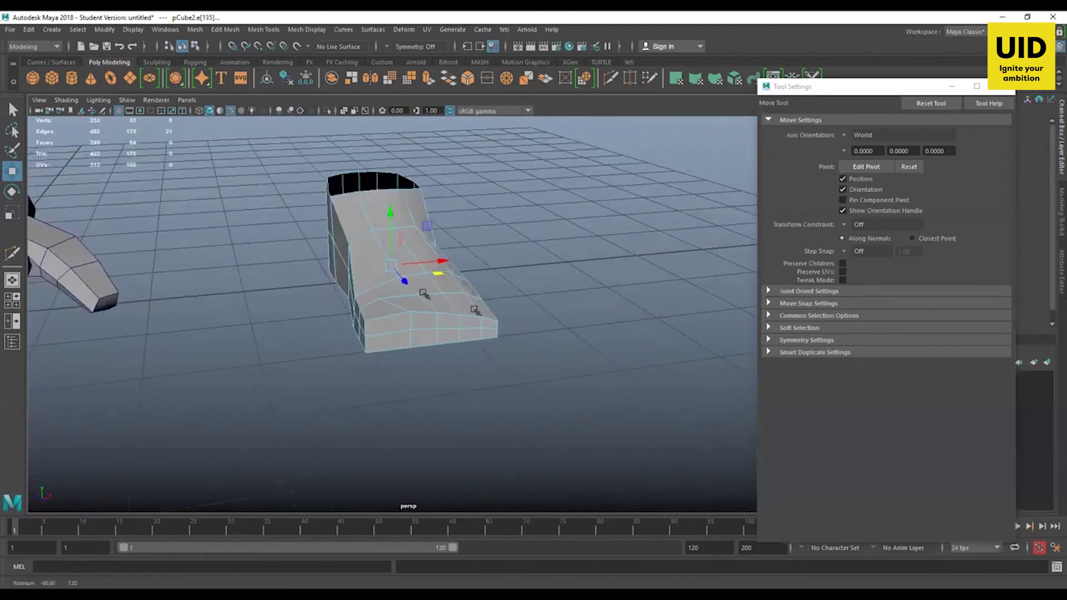
# - Move the upper side edges of the foot slightly inward on both sides to round its outline
pyautogui.scroll(2, 443, 317)
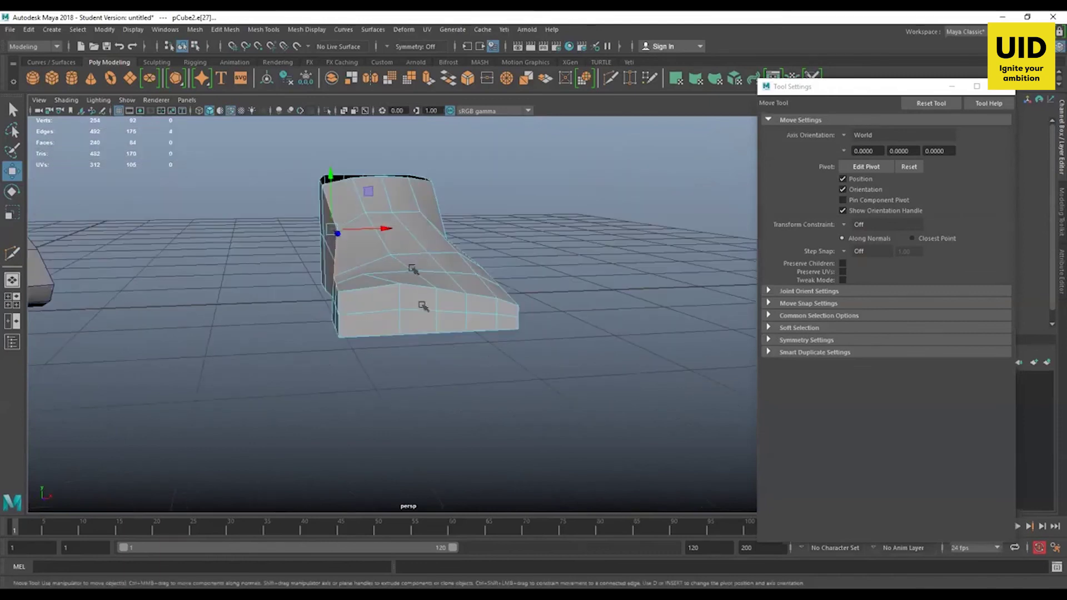
pyautogui.moveTo(389, 229)
pyautogui.mouseDown()
pyautogui.moveTo(378, 230)
pyautogui.moveTo(396, 231)
pyautogui.mouseUp()
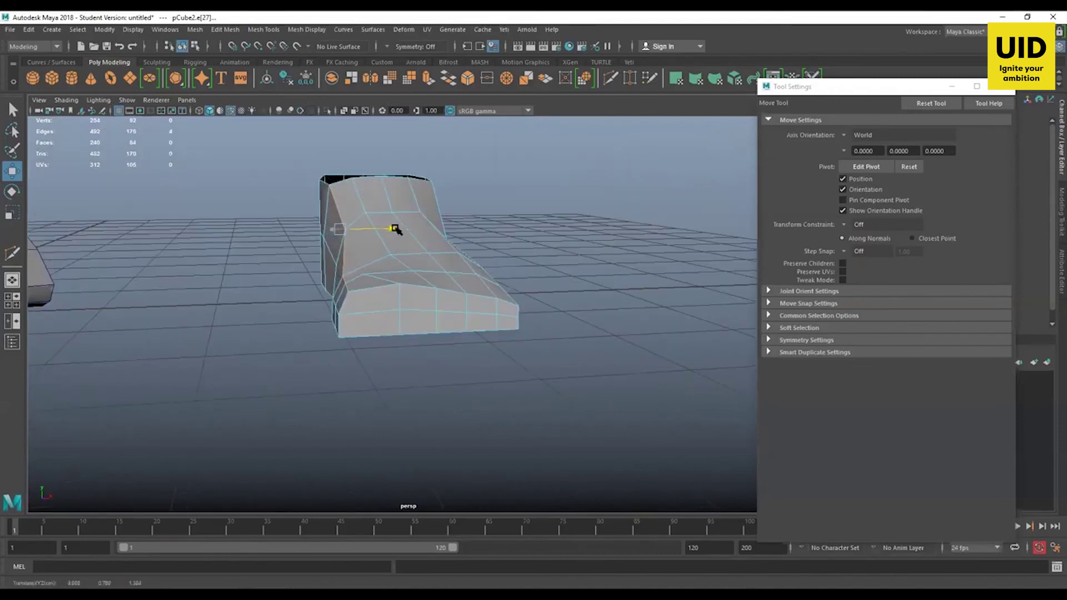
pyautogui.keyDown('alt'); pyautogui.moveTo(466, 276); pyautogui.dragTo(345, 189); pyautogui.keyUp('alt')
pyautogui.keyDown('alt'); pyautogui.moveTo(505, 312); pyautogui.dragTo(512, 281); pyautogui.keyUp('alt')
pyautogui.doubleClick(465, 276)
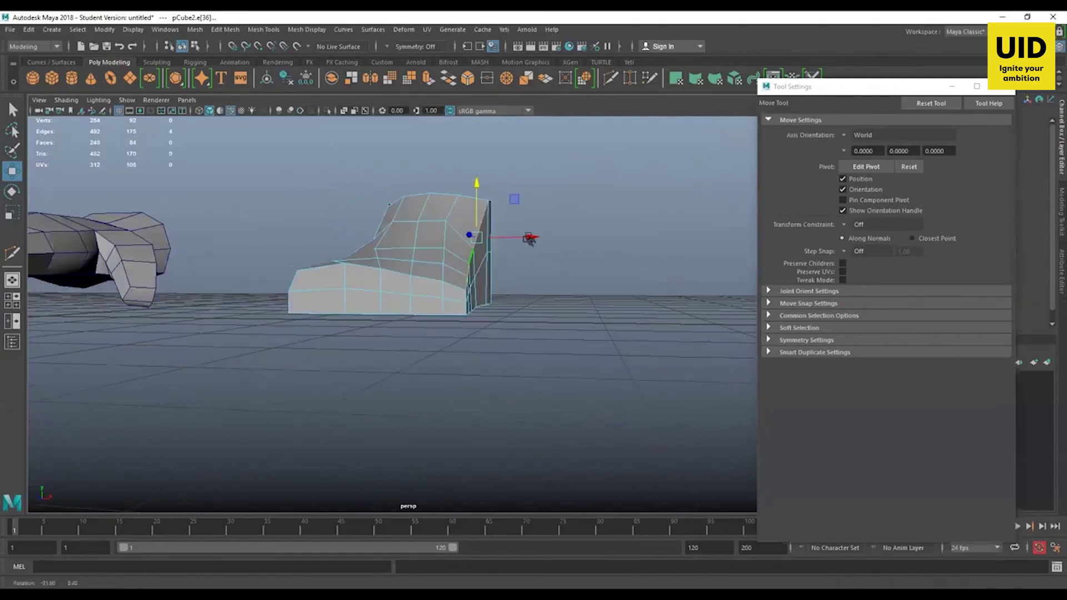
pyautogui.moveTo(527, 237); pyautogui.dragTo(523, 236)
# - Pull the lower side edges along the sole inward so the foot tapers toward the ground
pyautogui.keyDown('alt'); pyautogui.moveTo(540, 385); pyautogui.dragTo(547, 339); pyautogui.keyUp('alt')
pyautogui.click(494, 310)
pyautogui.moveTo(535, 312); pyautogui.dragTo(527, 312)
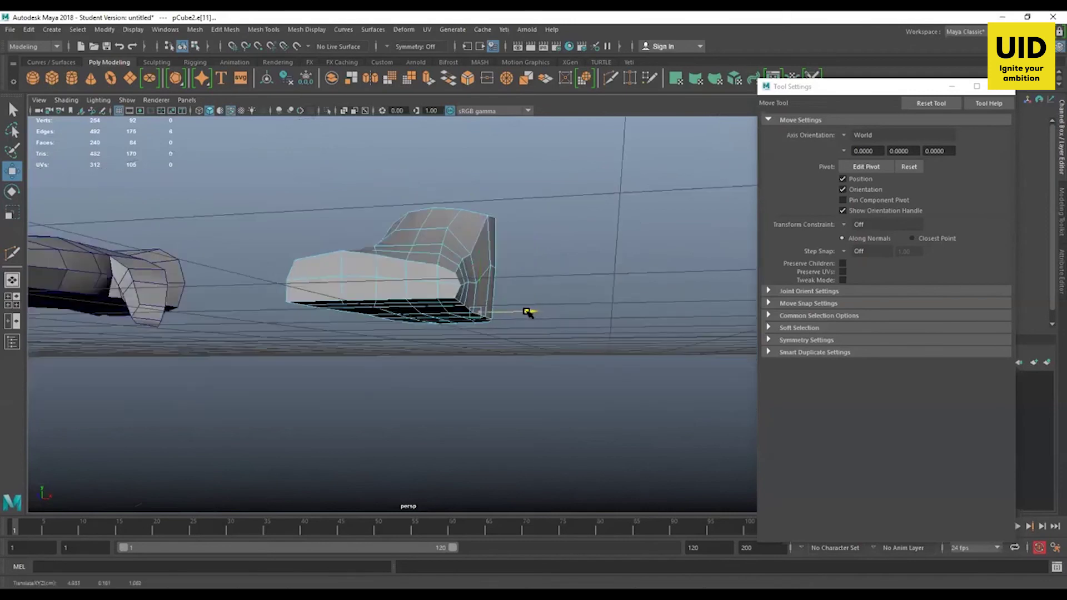
pyautogui.keyDown('alt'); pyautogui.moveTo(507, 354); pyautogui.dragTo(547, 329); pyautogui.keyUp('alt')
pyautogui.click(356, 284)
pyautogui.click(330, 314)
# - Extrude the border edges of the ankle opening upward into a short leg section and scale the new rim slightly inward
pyautogui.keyDown('alt'); pyautogui.moveTo(410, 376); pyautogui.dragTo(569, 396); pyautogui.keyUp('alt')
pyautogui.keyDown('alt'); pyautogui.moveTo(619, 445); pyautogui.dragTo(384, 413); pyautogui.keyUp('alt')
pyautogui.moveTo(448, 417)
pyautogui.keyDown('alt'); pyautogui.mouseDown()
pyautogui.moveTo(443, 428)
pyautogui.moveTo(427, 417)
pyautogui.moveTo(467, 409)
pyautogui.mouseUp(); pyautogui.keyUp('alt')
pyautogui.keyDown('alt'); pyautogui.moveTo(489, 370); pyautogui.dragTo(502, 318); pyautogui.keyUp('alt')
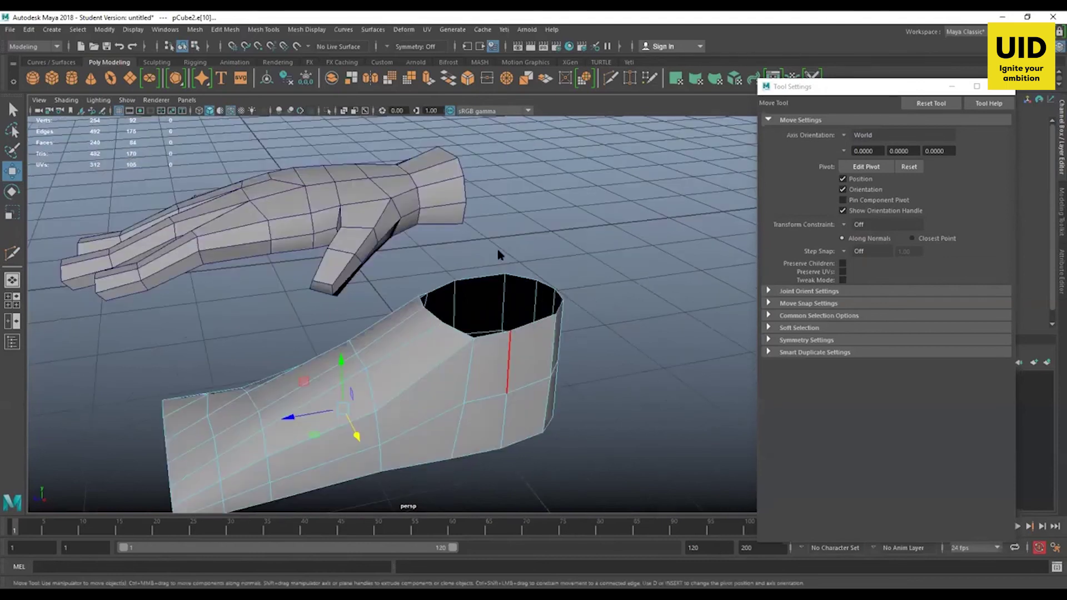
pyautogui.doubleClick(523, 328)
pyautogui.hotkey('ctrl', 'e')
pyautogui.press('w')
pyautogui.moveTo(493, 252); pyautogui.dragTo(495, 164)
pyautogui.press('r')
pyautogui.moveTo(496, 213); pyautogui.dragTo(480, 213)
pyautogui.press('w')
pyautogui.moveTo(499, 175)
pyautogui.mouseDown()
pyautogui.moveTo(498, 213)
pyautogui.moveTo(504, 178)
pyautogui.mouseUp()
# - Select the edge loop at the base of the leg section and scale it inward to narrow the ankle
pyautogui.keyDown('alt'); pyautogui.moveTo(508, 286); pyautogui.dragTo(520, 320); pyautogui.keyUp('alt')
pyautogui.moveTo(519, 280); pyautogui.dragTo(518, 252, button='right')
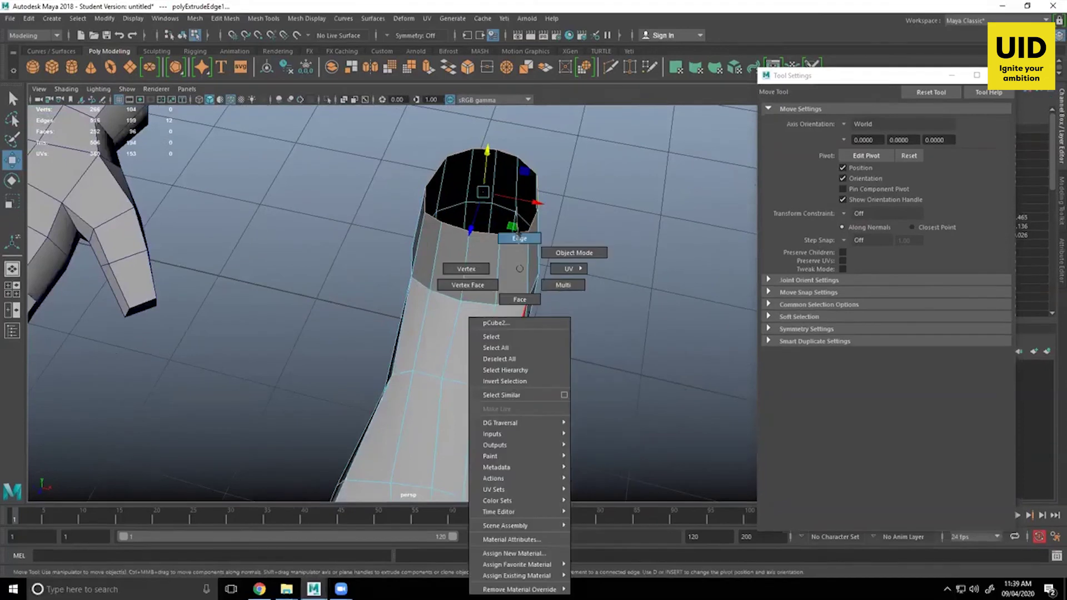
pyautogui.click(519, 301)
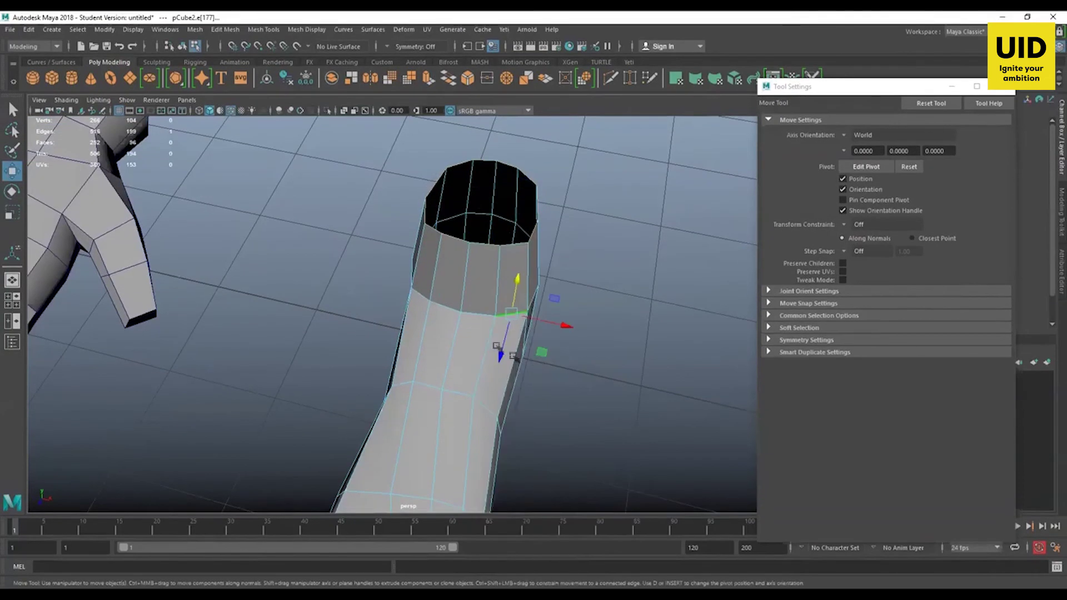
pyautogui.doubleClick(465, 316)
pyautogui.press('r')
pyautogui.moveTo(465, 304); pyautogui.dragTo(453, 302)
pyautogui.keyDown('alt'); pyautogui.moveTo(446, 356); pyautogui.dragTo(357, 354); pyautogui.keyUp('alt')
pyautogui.keyDown('shift'); pyautogui.click(420, 399); pyautogui.keyUp('shift')
pyautogui.keyDown('alt'); pyautogui.moveTo(467, 412); pyautogui.dragTo(594, 374); pyautogui.keyUp('alt')
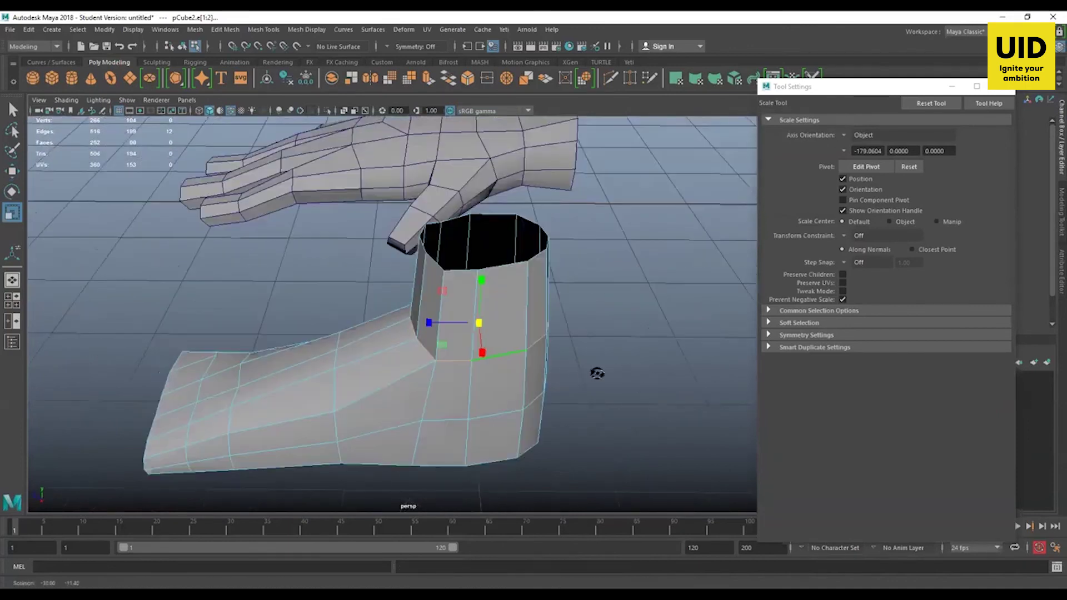
pyautogui.keyDown('alt'); pyautogui.moveTo(503, 333); pyautogui.dragTo(517, 371); pyautogui.keyUp('alt')
pyautogui.click(459, 254)
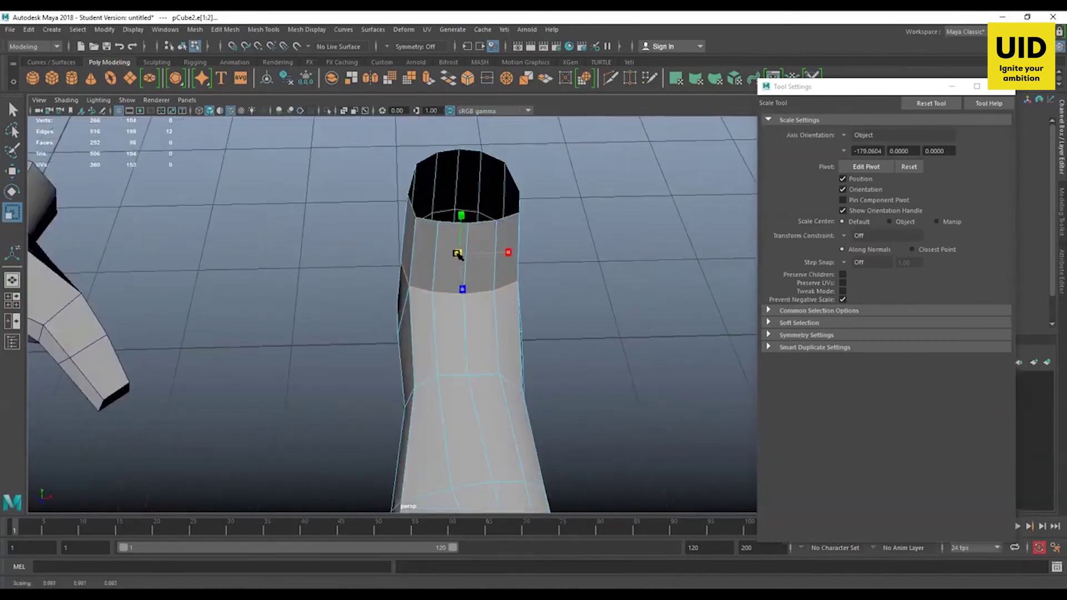
# - Reposition individual side vertices on the ankle loop to even out its contour
pyautogui.keyDown('alt'); pyautogui.moveTo(465, 305); pyautogui.dragTo(528, 307); pyautogui.keyUp('alt')
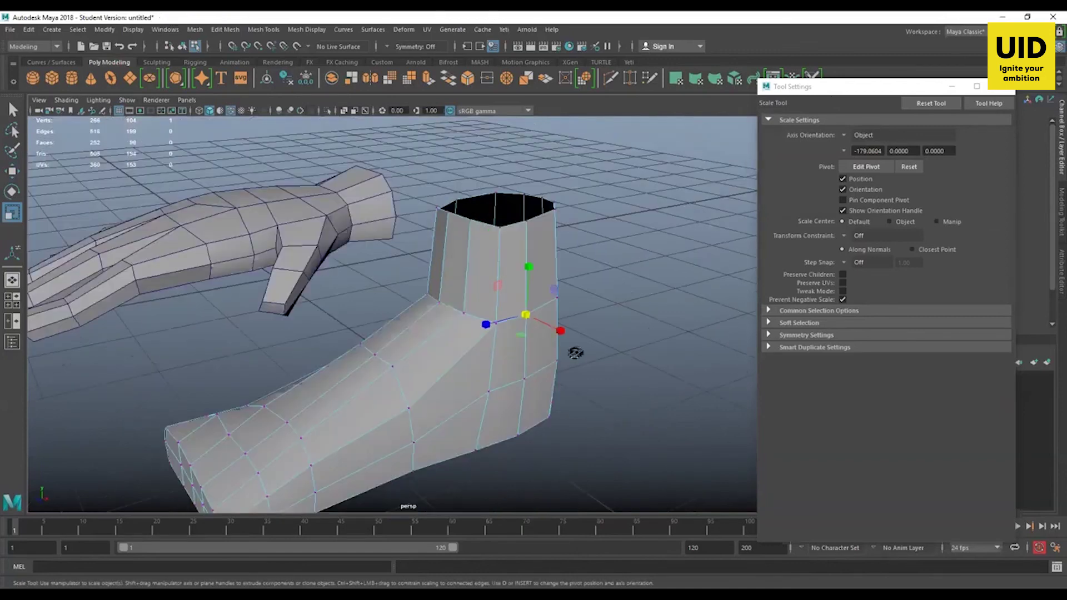
pyautogui.keyDown('alt'); pyautogui.moveTo(574, 352); pyautogui.dragTo(582, 351); pyautogui.keyUp('alt')
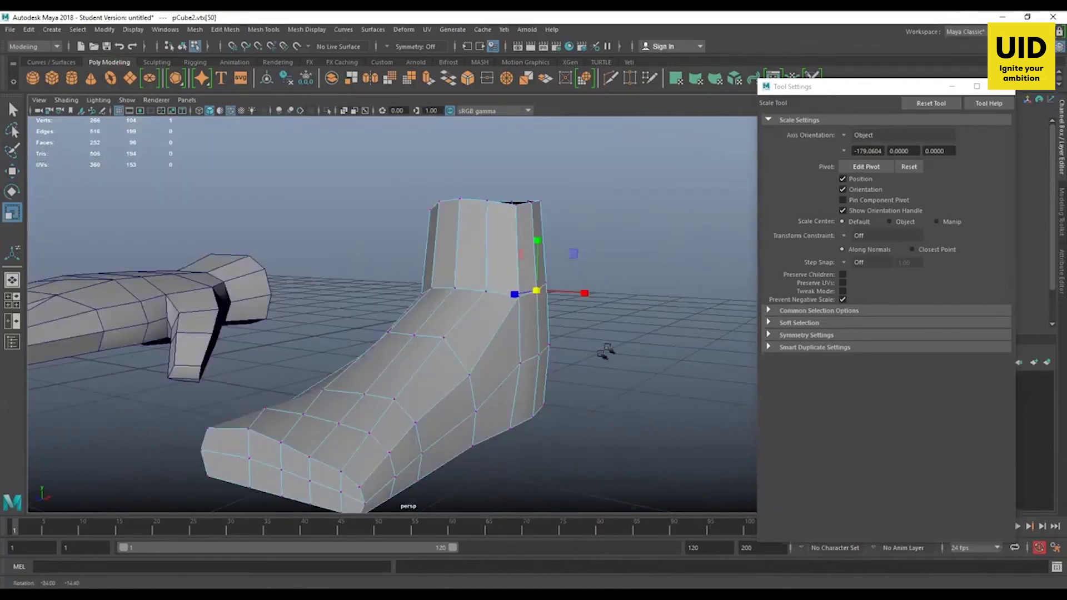
pyautogui.press('w')
pyautogui.keyDown('alt'); pyautogui.moveTo(501, 329); pyautogui.dragTo(423, 276); pyautogui.keyUp('alt')
pyautogui.click(377, 281)
pyautogui.keyDown('alt'); pyautogui.moveTo(493, 334); pyautogui.dragTo(439, 333); pyautogui.keyUp('alt')
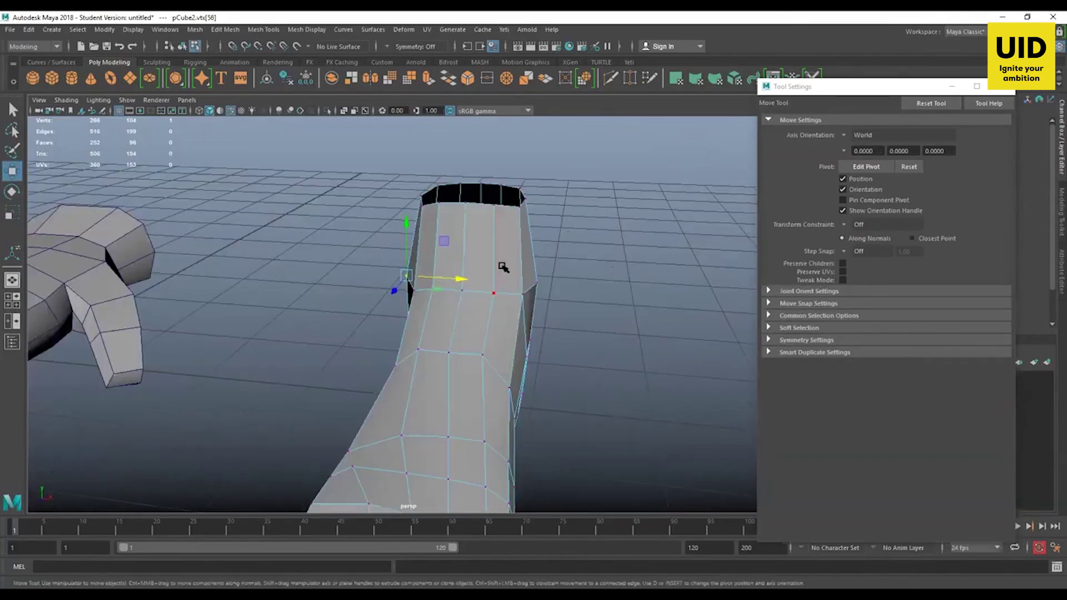
pyautogui.click(576, 330)
pyautogui.keyDown('alt'); pyautogui.moveTo(577, 330); pyautogui.dragTo(519, 452); pyautogui.keyUp('alt')
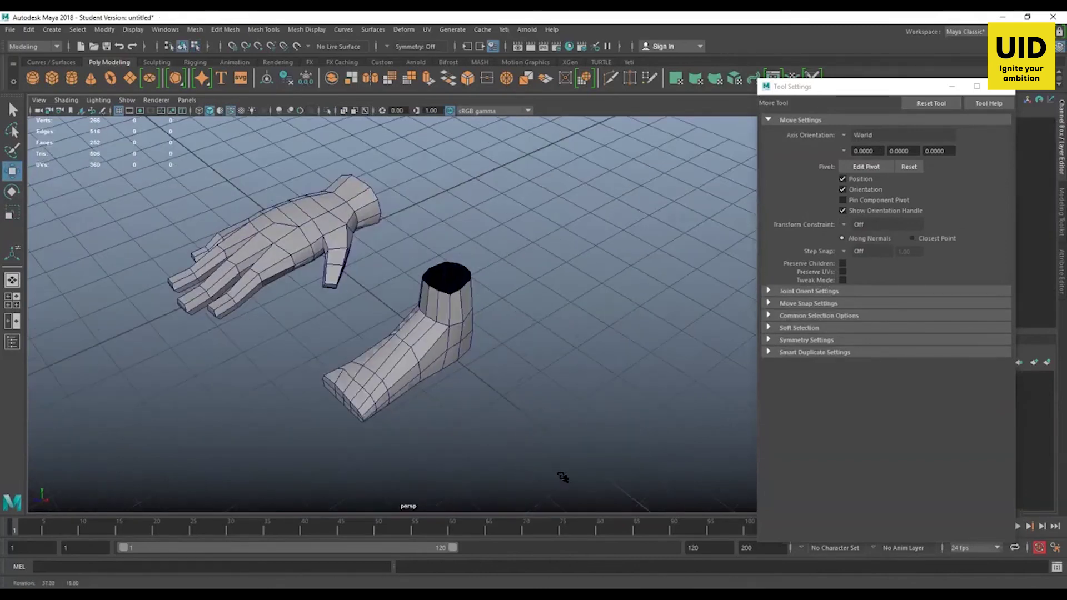
# - Adjust the side vertices along the instep and toe area to refine the foot's width from above
pyautogui.keyDown('alt'); pyautogui.moveTo(414, 347); pyautogui.dragTo(501, 384); pyautogui.keyUp('alt')
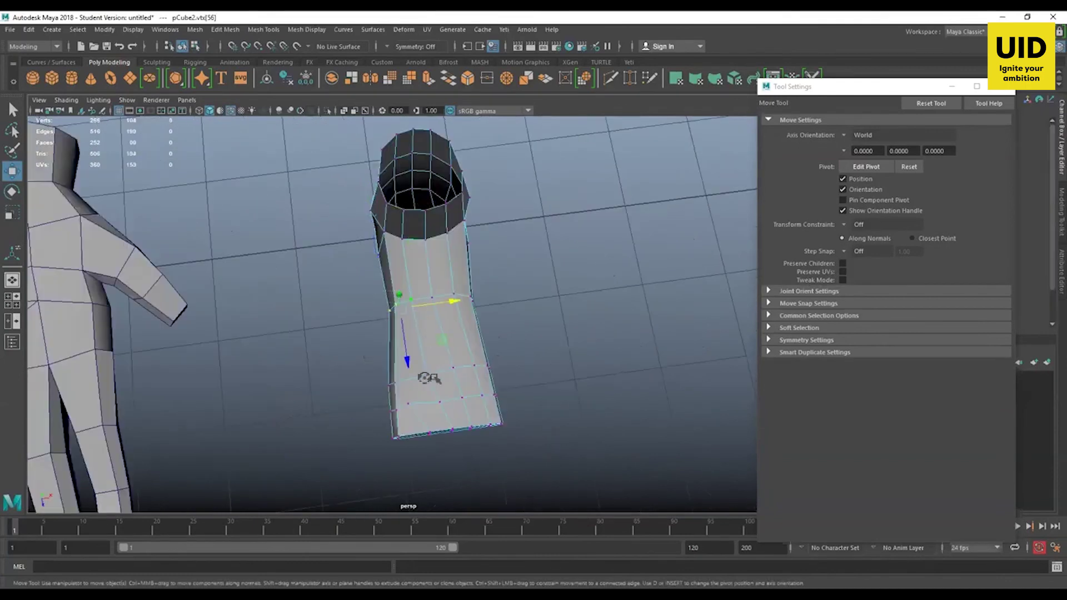
pyautogui.keyDown('alt'); pyautogui.moveTo(429, 376); pyautogui.dragTo(402, 374); pyautogui.keyUp('alt')
pyautogui.moveTo(459, 311); pyautogui.dragTo(453, 311)
pyautogui.click(478, 307)
pyautogui.scroll(1, 384, 389)
pyautogui.moveTo(354, 374); pyautogui.dragTo(380, 436)
pyautogui.moveTo(519, 371)
pyautogui.mouseDown()
pyautogui.moveTo(488, 435)
pyautogui.moveTo(525, 408)
pyautogui.mouseUp()
pyautogui.keyDown('alt'); pyautogui.moveTo(510, 371); pyautogui.dragTo(512, 377, button='middle'); pyautogui.keyUp('alt')
# - Select the vertices of the foot's front half and move them back toward the heel to shorten the foot
pyautogui.moveTo(526, 357); pyautogui.dragTo(325, 506)
pyautogui.moveTo(433, 487); pyautogui.dragTo(435, 461)
pyautogui.click(605, 391)
pyautogui.keyDown('alt'); pyautogui.moveTo(606, 391); pyautogui.dragTo(486, 288); pyautogui.keyUp('alt')
pyautogui.moveTo(486, 288); pyautogui.dragTo(292, 459)
pyautogui.keyDown('alt'); pyautogui.moveTo(417, 465); pyautogui.dragTo(459, 441); pyautogui.keyUp('alt')
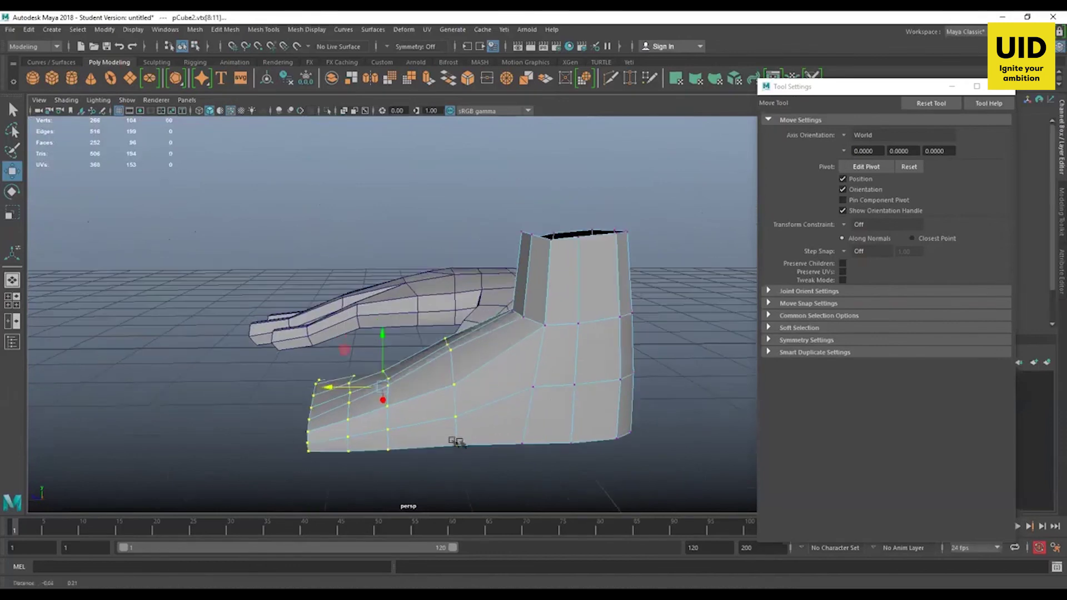
pyautogui.keyDown('alt'); pyautogui.moveTo(555, 433); pyautogui.dragTo(565, 464); pyautogui.keyUp('alt')
pyautogui.click(622, 456)
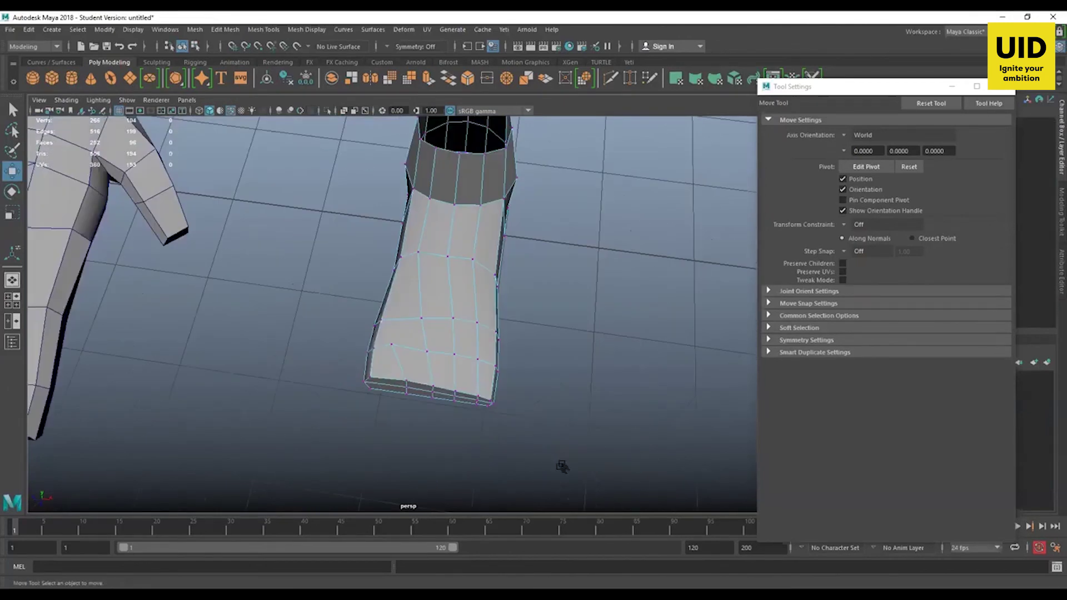
# - Extrude the two stacked faces at the big toe position forward out of the toe end
pyautogui.keyDown('alt'); pyautogui.moveTo(445, 305); pyautogui.dragTo(452, 274, button='middle'); pyautogui.keyUp('alt')
pyautogui.keyDown('alt'); pyautogui.moveTo(452, 274); pyautogui.dragTo(495, 409, button='right'); pyautogui.keyUp('alt')
pyautogui.keyDown('alt'); pyautogui.moveTo(495, 410); pyautogui.dragTo(471, 432); pyautogui.keyUp('alt')
pyautogui.click(432, 428)
pyautogui.keyDown('shift'); pyautogui.click(432, 428); pyautogui.keyUp('shift')
pyautogui.hotkey('ctrl', 'e')
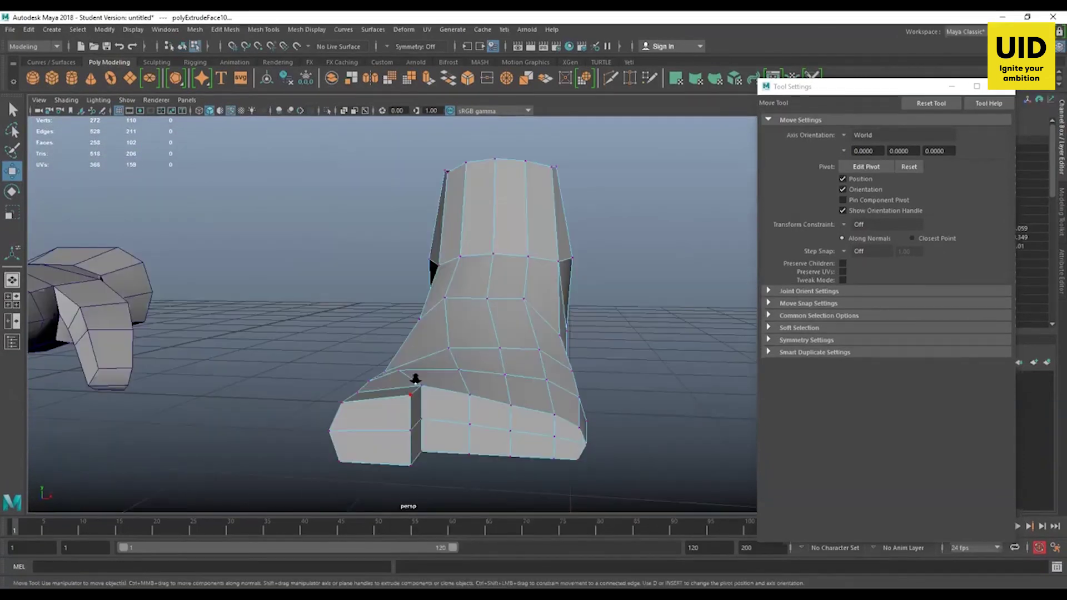
# - Adjust the corner and side vertices of the extruded big toe block to shape its front
pyautogui.click(411, 394)
pyautogui.moveTo(404, 345); pyautogui.dragTo(405, 342)
pyautogui.keyDown('alt'); pyautogui.moveTo(415, 411); pyautogui.dragTo(452, 463); pyautogui.keyUp('alt')
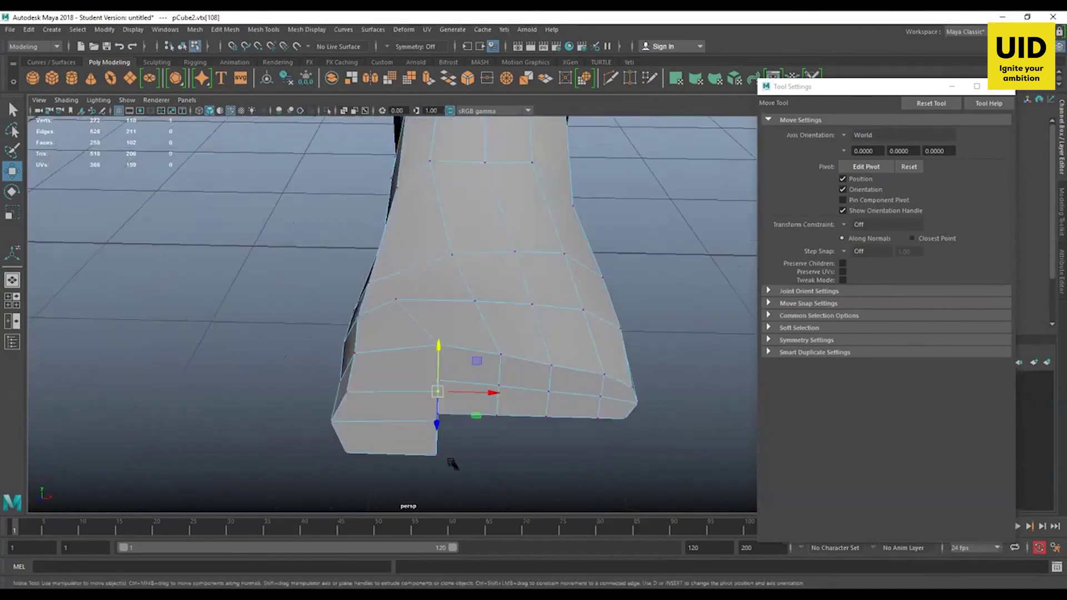
pyautogui.scroll(2, 466, 465)
pyautogui.keyDown('alt'); pyautogui.moveTo(477, 424); pyautogui.dragTo(474, 398, button='middle'); pyautogui.keyUp('alt')
pyautogui.click(439, 421)
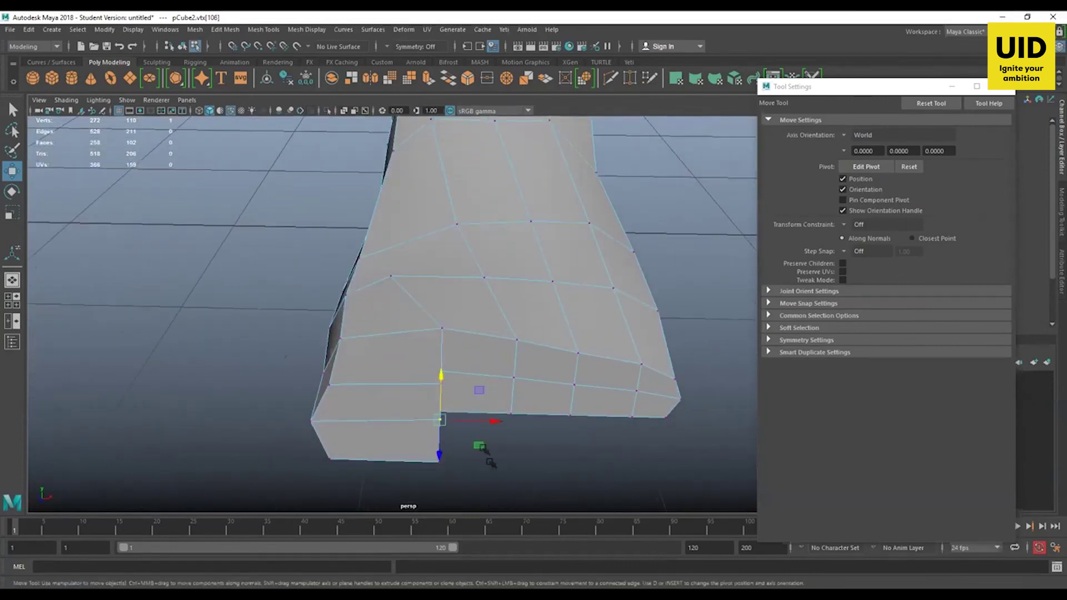
pyautogui.keyDown('alt'); pyautogui.moveTo(488, 424); pyautogui.dragTo(343, 394); pyautogui.keyUp('alt')
pyautogui.click(343, 393)
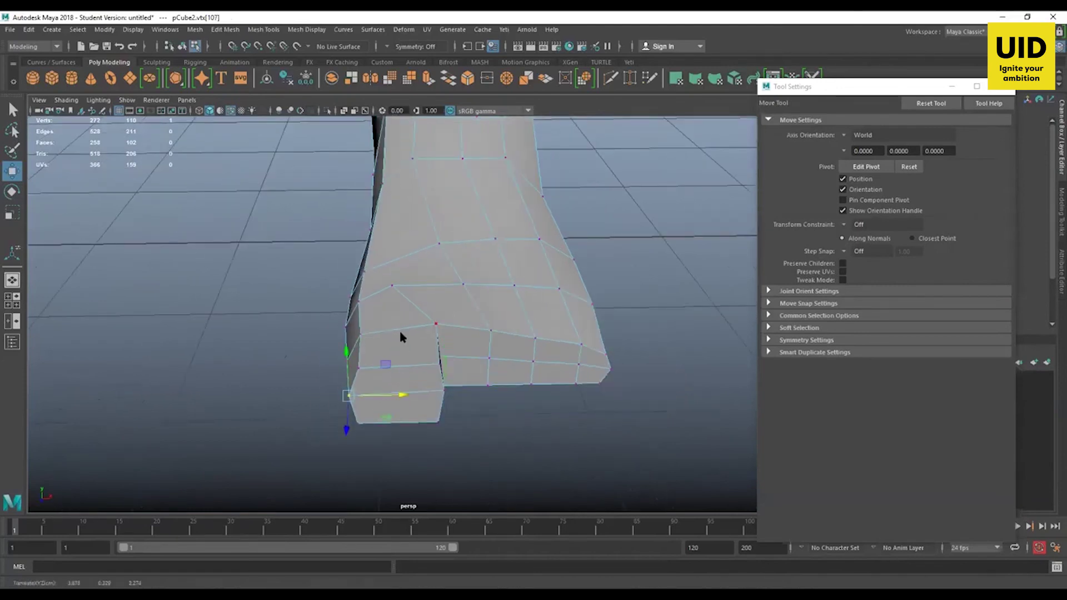
# - Select the two end faces of the big toe, raise them slightly and extrude them farther forward in segments
pyautogui.moveTo(401, 280); pyautogui.dragTo(407, 359, button='right')
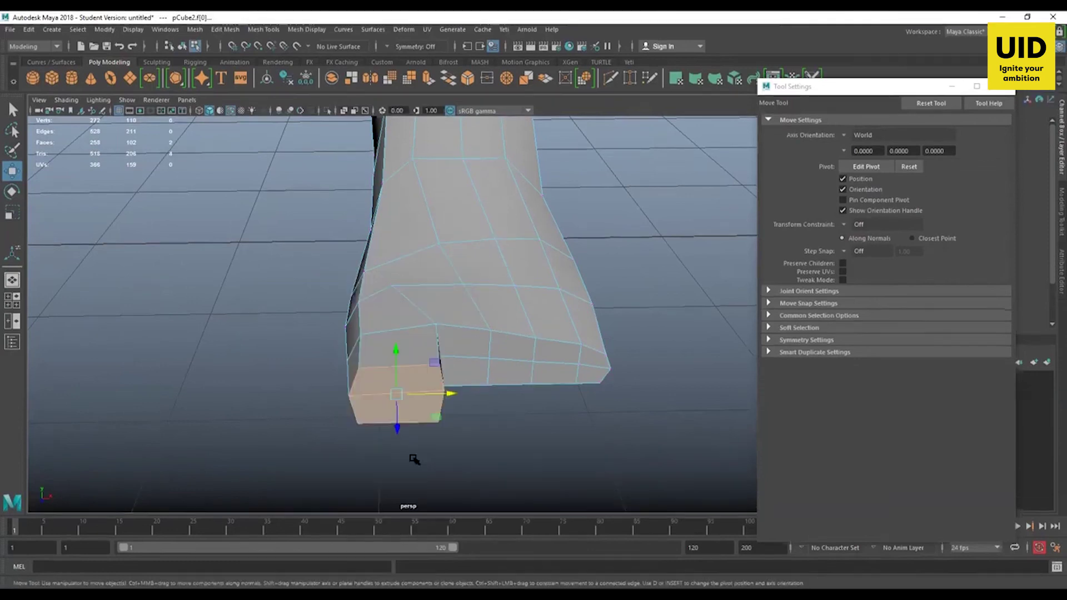
pyautogui.keyDown('alt'); pyautogui.moveTo(462, 454); pyautogui.dragTo(470, 406); pyautogui.keyUp('alt')
pyautogui.keyDown('alt'); pyautogui.moveTo(493, 451); pyautogui.dragTo(535, 432); pyautogui.keyUp('alt')
pyautogui.moveTo(500, 321); pyautogui.dragTo(502, 311)
pyautogui.hotkey('ctrl', 'e')
pyautogui.press('w')
pyautogui.moveTo(543, 365); pyautogui.dragTo(586, 362)
pyautogui.moveTo(576, 309); pyautogui.dragTo(574, 319)
# - Raise the edges at the big toe's middle joint to give the toe a slight bend
pyautogui.moveTo(623, 371); pyautogui.dragTo(538, 460)
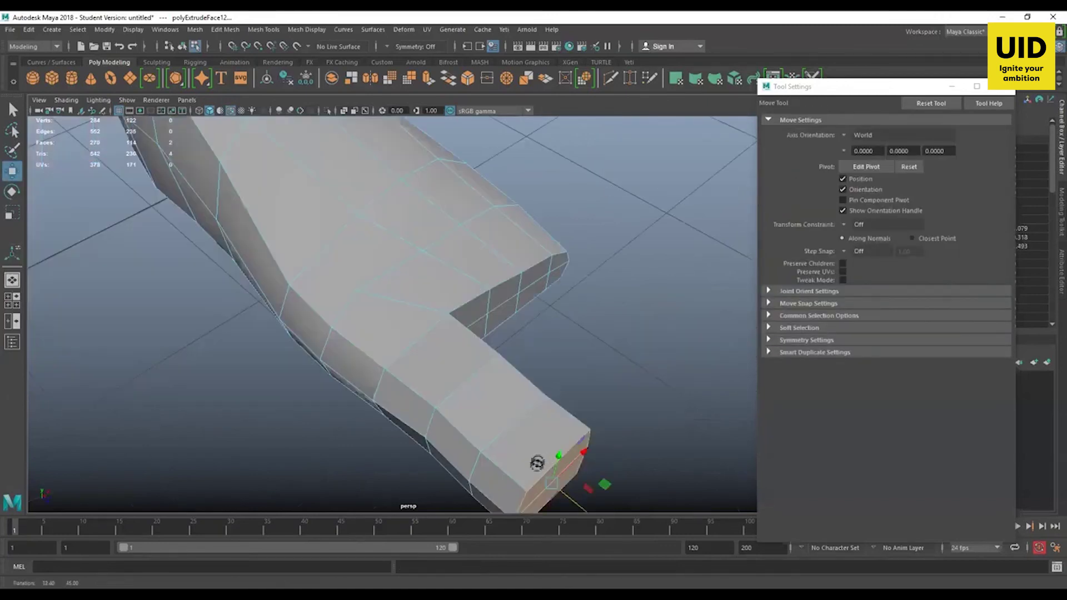
pyautogui.keyDown('alt'); pyautogui.moveTo(615, 299); pyautogui.dragTo(369, 282); pyautogui.keyUp('alt')
pyautogui.press('r')
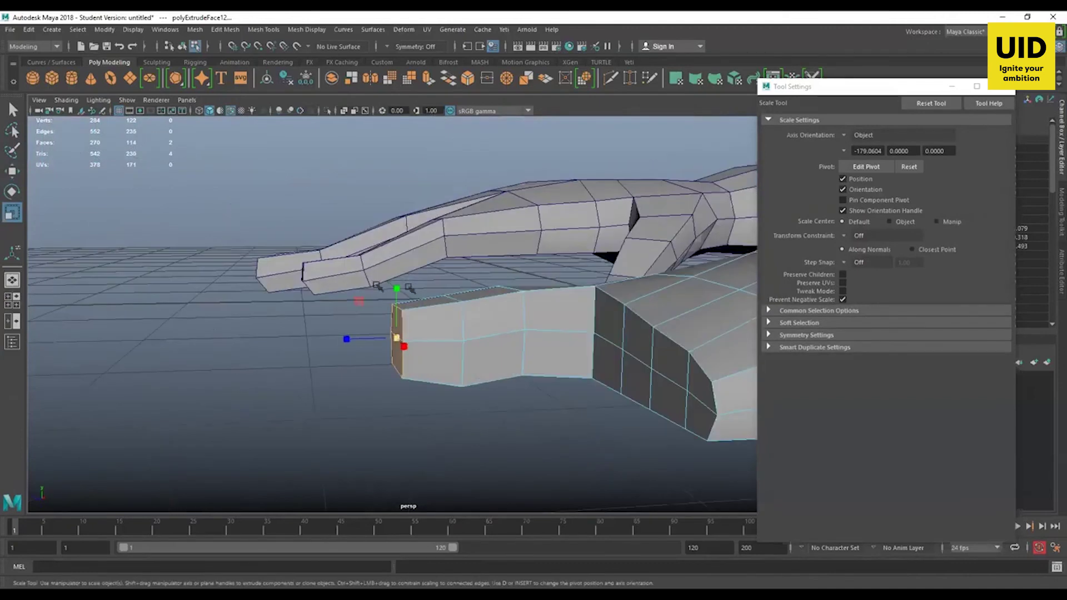
pyautogui.keyDown('alt'); pyautogui.moveTo(469, 302); pyautogui.dragTo(443, 313); pyautogui.keyUp('alt')
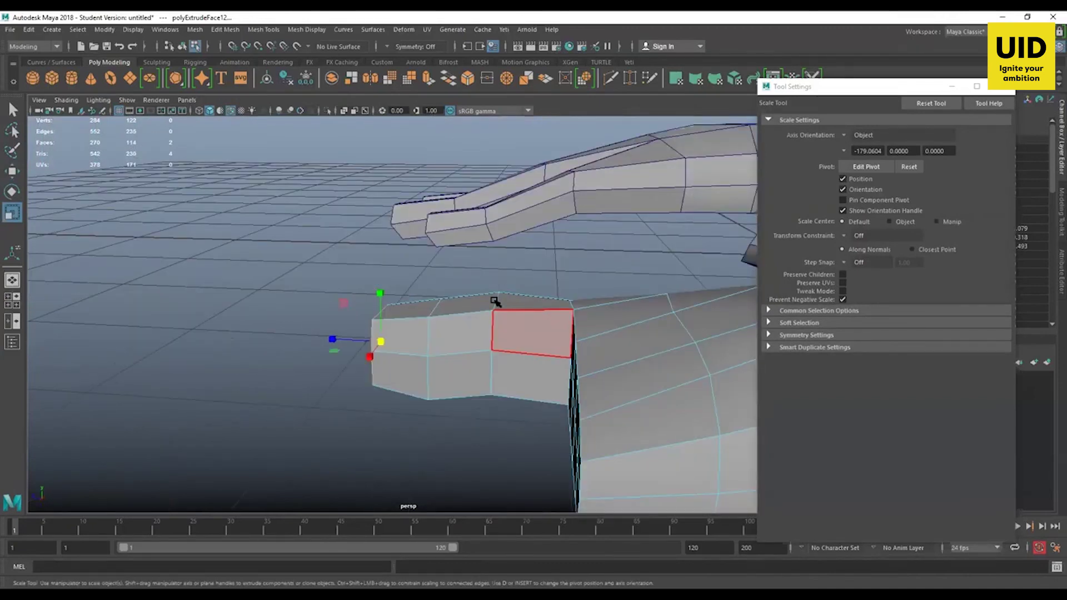
pyautogui.press('w')
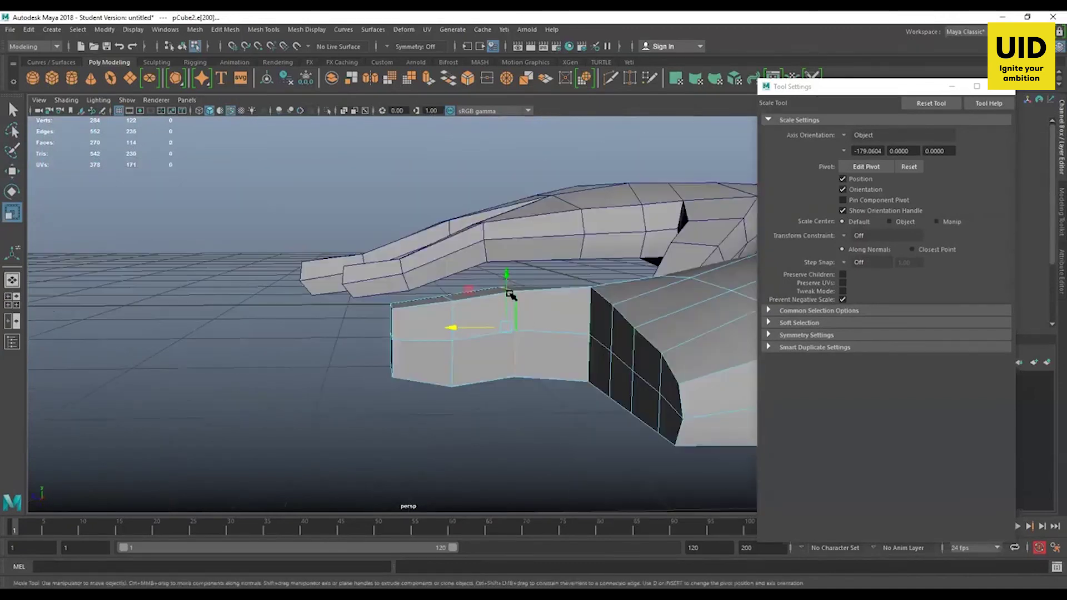
pyautogui.moveTo(508, 292); pyautogui.dragTo(507, 276)
pyautogui.keyDown('alt'); pyautogui.moveTo(542, 332); pyautogui.dragTo(524, 302); pyautogui.keyUp('alt')
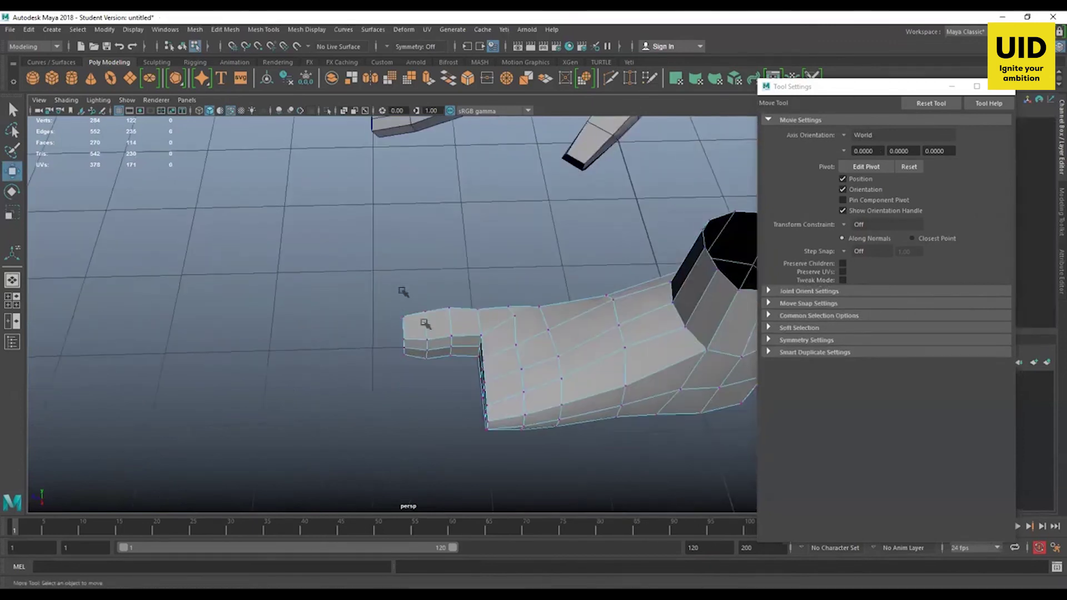
# - Select the front vertices of the big toe and adjust their position along the foot's length
pyautogui.moveTo(394, 278); pyautogui.dragTo(451, 362)
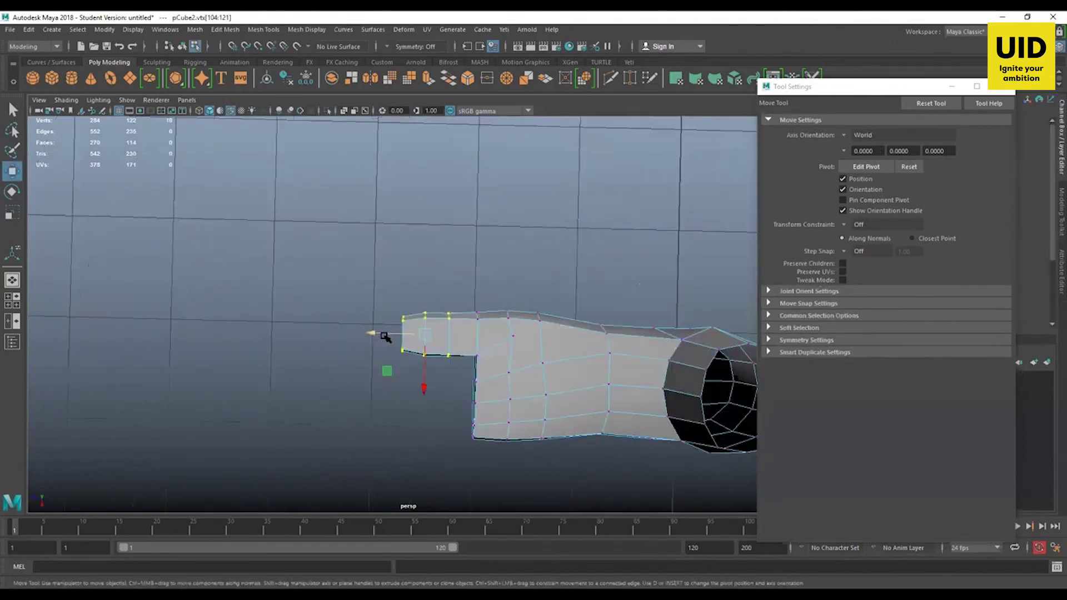
pyautogui.keyDown('alt'); pyautogui.moveTo(384, 337); pyautogui.dragTo(452, 351); pyautogui.keyUp('alt')
pyautogui.moveTo(451, 350)
pyautogui.keyDown('alt'); pyautogui.mouseDown()
pyautogui.moveTo(440, 346)
pyautogui.moveTo(451, 344)
pyautogui.mouseUp(); pyautogui.keyUp('alt')
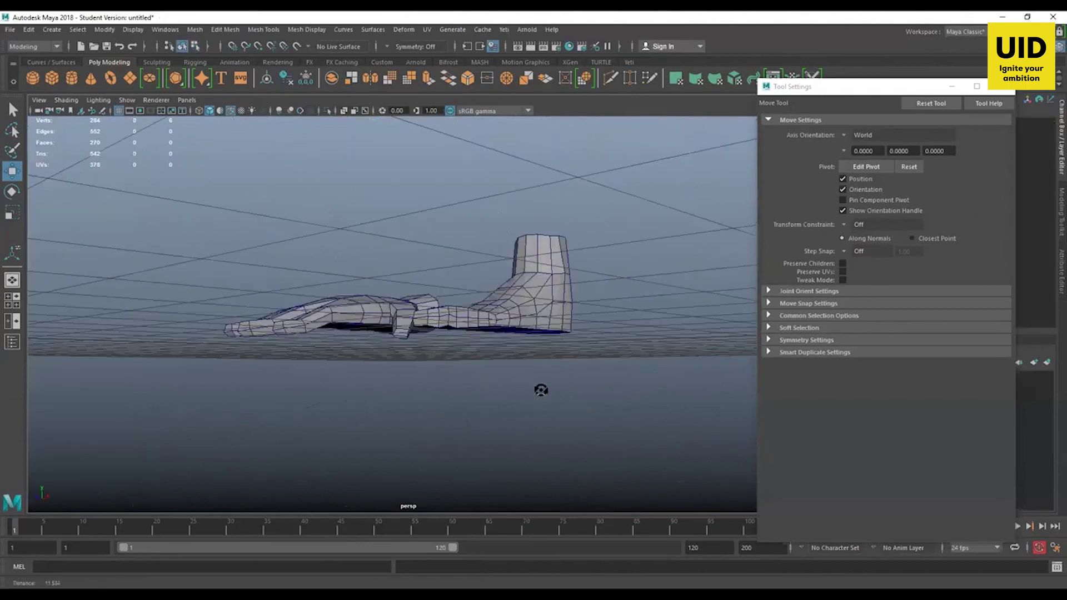
# - Examine the foot and its new big toe from several angles beside the hand, checking the faces left for the other toes
pyautogui.keyDown('alt'); pyautogui.moveTo(540, 389); pyautogui.dragTo(393, 328); pyautogui.keyUp('alt')
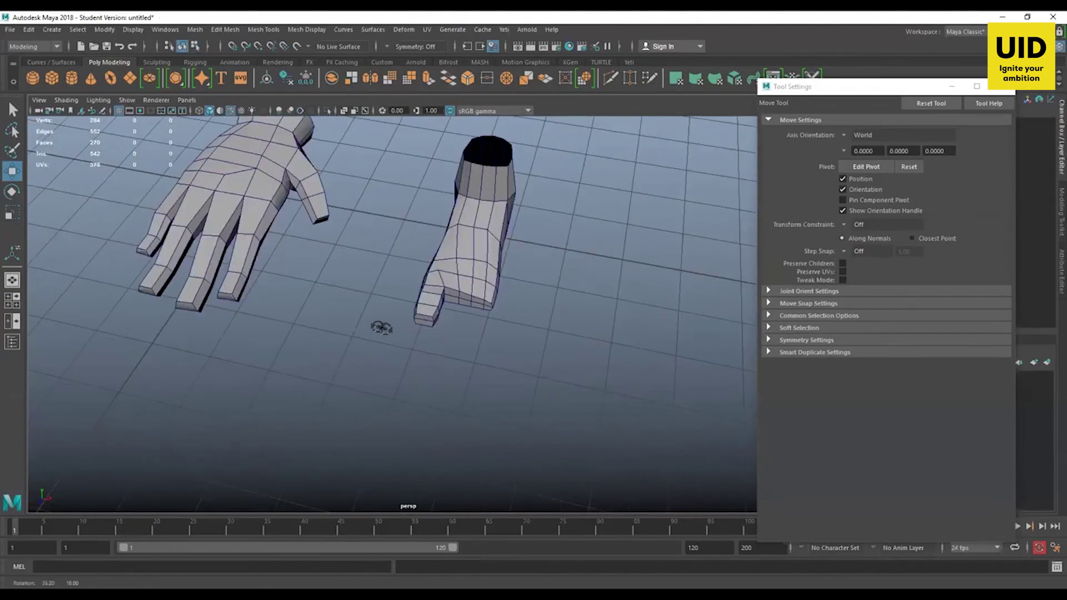
pyautogui.scroll(3, 372, 367)
pyautogui.keyDown('alt'); pyautogui.moveTo(372, 368); pyautogui.dragTo(398, 351); pyautogui.keyUp('alt')
pyautogui.keyDown('alt'); pyautogui.moveTo(434, 360); pyautogui.dragTo(455, 352, button='right'); pyautogui.keyUp('alt')
pyautogui.keyDown('alt'); pyautogui.moveTo(456, 353); pyautogui.dragTo(516, 387); pyautogui.keyUp('alt')
pyautogui.click(415, 322)
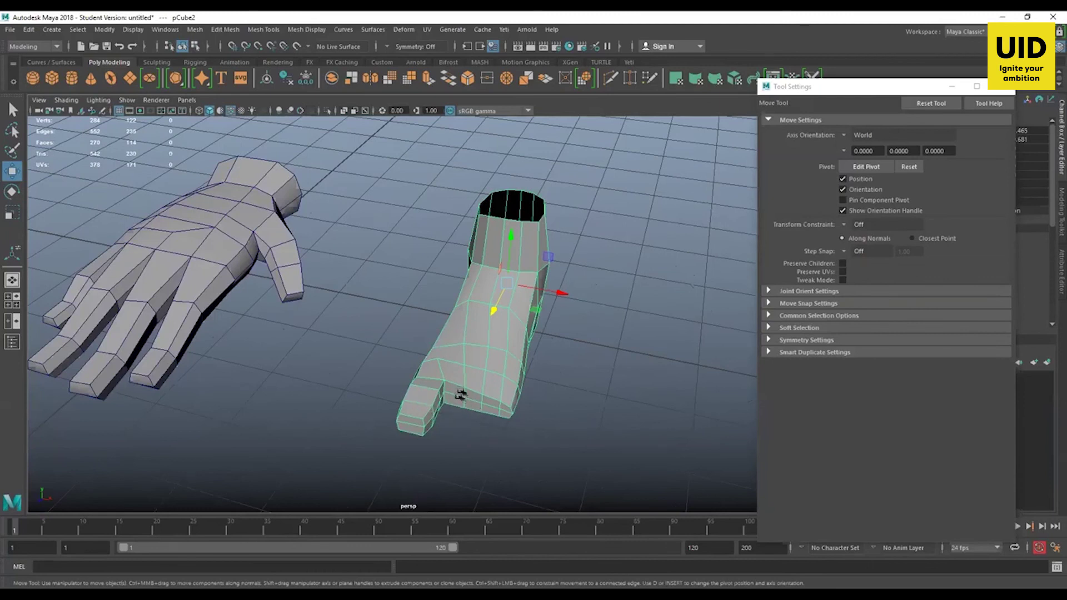
pyautogui.keyDown('alt'); pyautogui.moveTo(450, 429); pyautogui.dragTo(435, 414); pyautogui.keyUp('alt')
pyautogui.keyDown('alt'); pyautogui.moveTo(477, 438); pyautogui.dragTo(490, 351, button='middle'); pyautogui.keyUp('alt')
pyautogui.keyDown('alt'); pyautogui.moveTo(489, 351); pyautogui.dragTo(506, 429, button='right'); pyautogui.keyUp('alt')
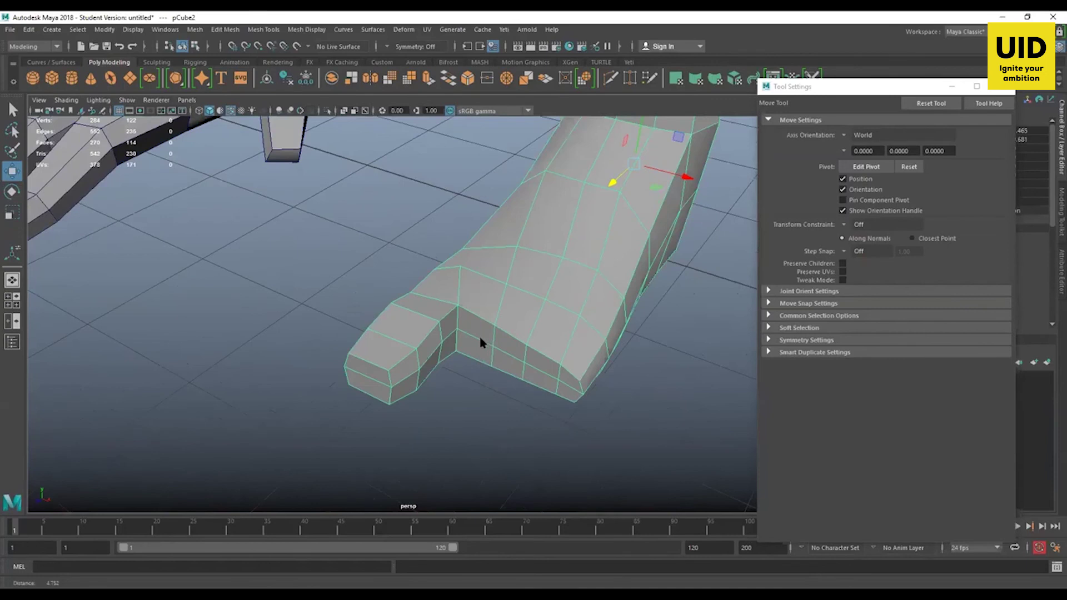
pyautogui.hotkey('ctrl', 'a')
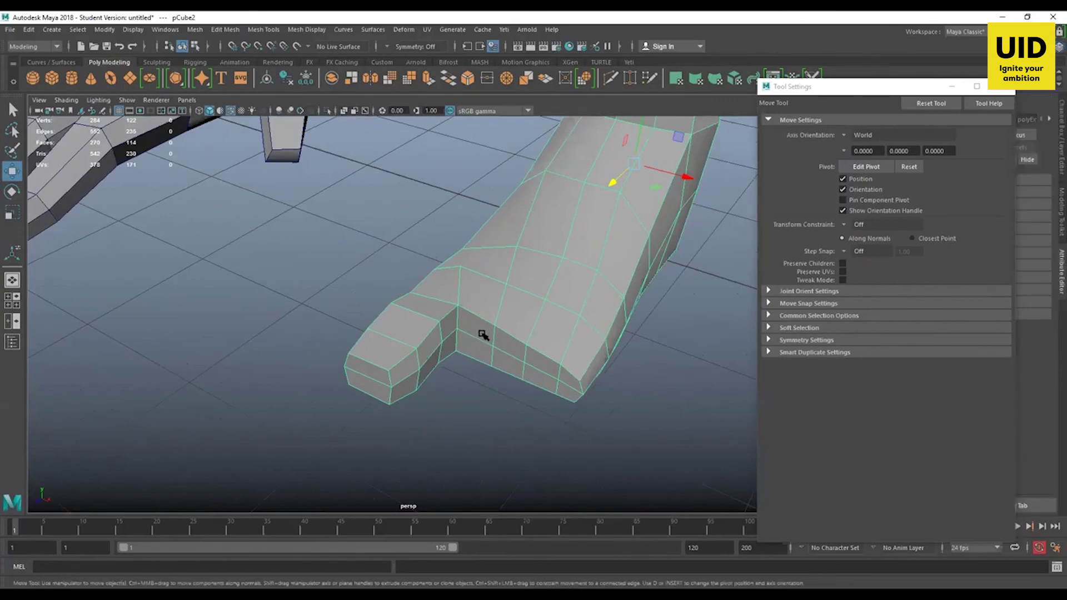
pyautogui.click(482, 337)
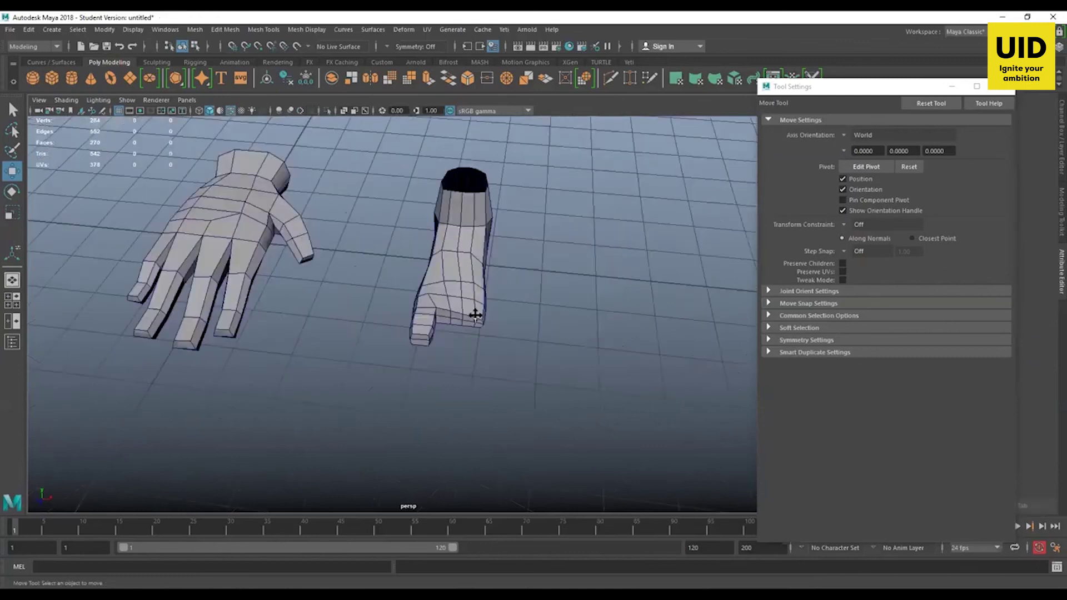
pyautogui.keyDown('alt'); pyautogui.moveTo(475, 315); pyautogui.dragTo(494, 335, button='middle'); pyautogui.keyUp('alt')
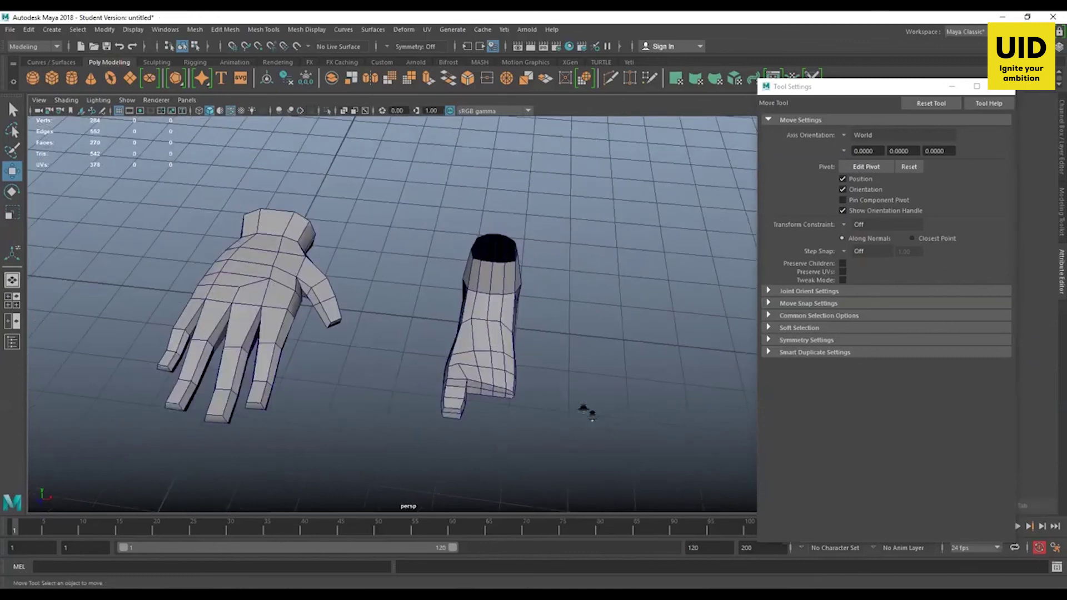
pyautogui.scroll(3, 533, 295)
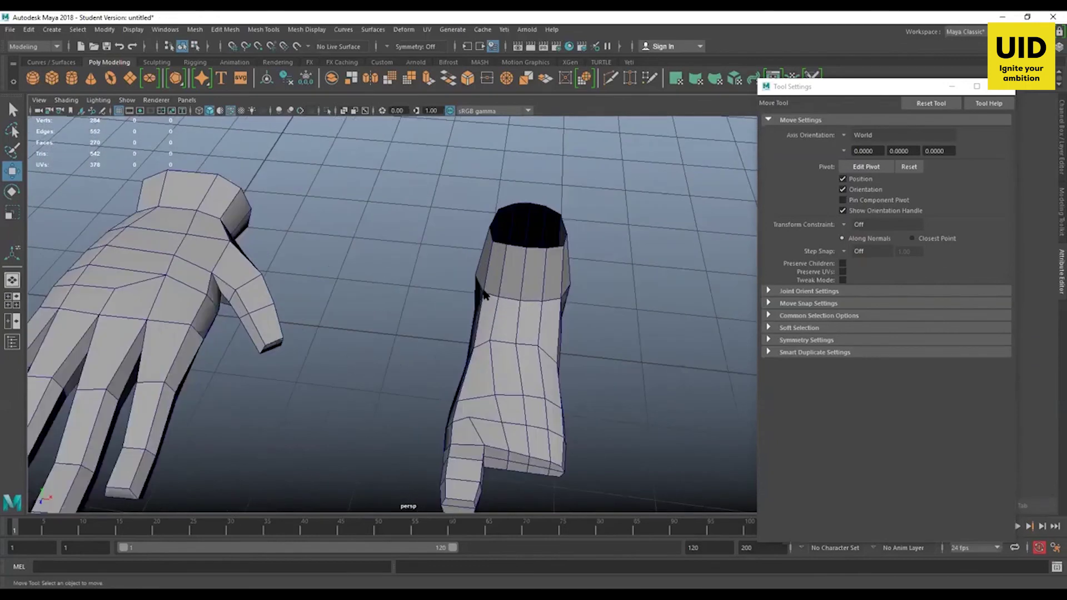
# - Select two neighbouring edges across the foot's upper instep, just below the ankle, and shift them sideways along X
pyautogui.rightClick(505, 250)
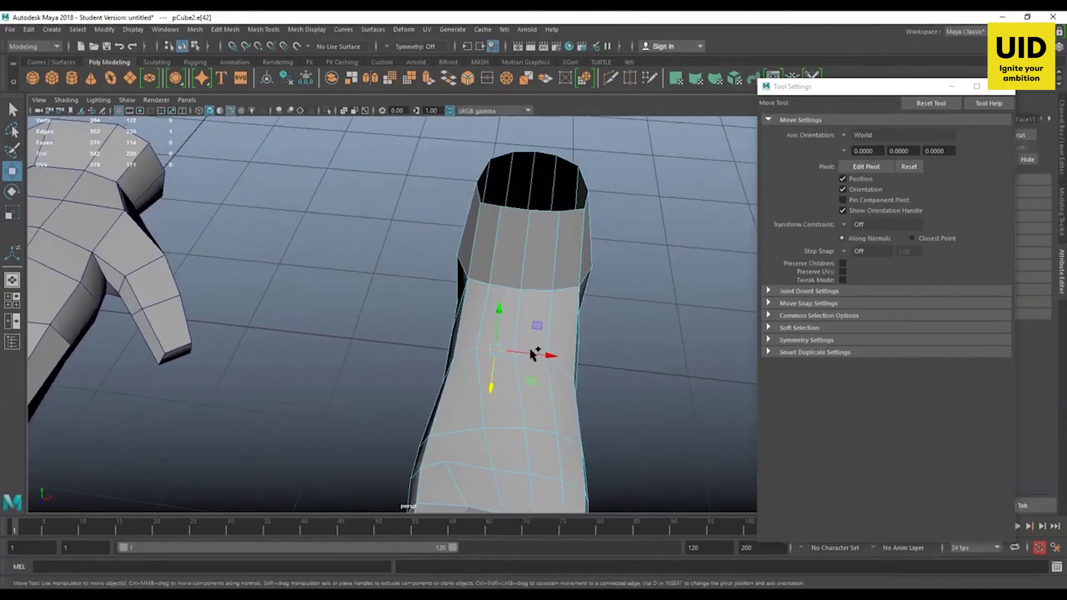
pyautogui.press('q')
pyautogui.keyDown('shift'); pyautogui.click(531, 353); pyautogui.keyUp('shift')
pyautogui.press('w')
pyautogui.moveTo(564, 356); pyautogui.dragTo(566, 357)
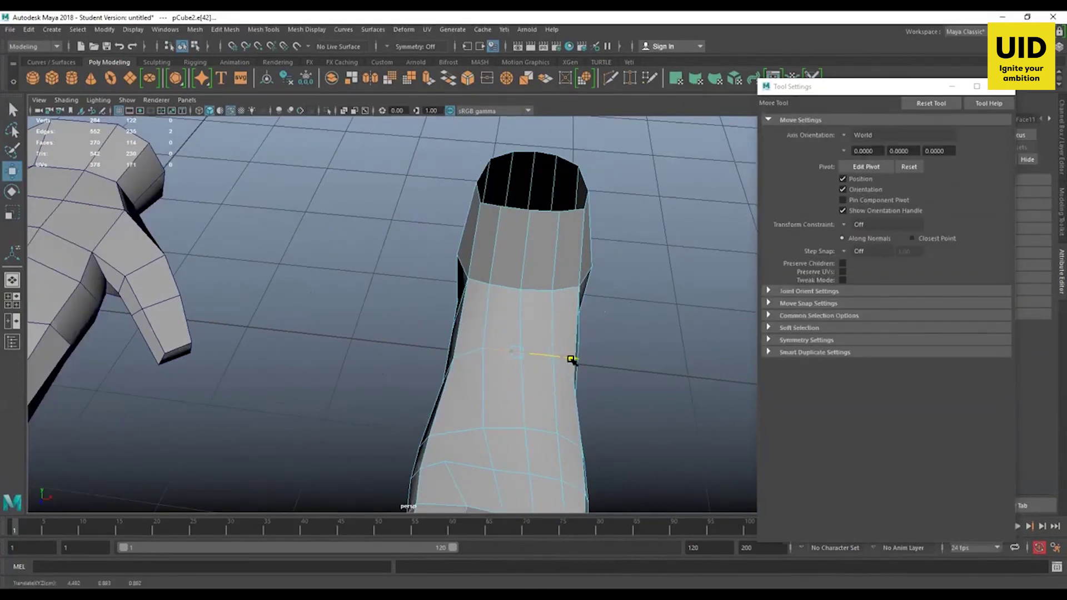
# - Examine the foot from several angles beside the hand, comparing their shapes and proportions
pyautogui.keyDown('alt'); pyautogui.moveTo(541, 392); pyautogui.dragTo(620, 400); pyautogui.keyUp('alt')
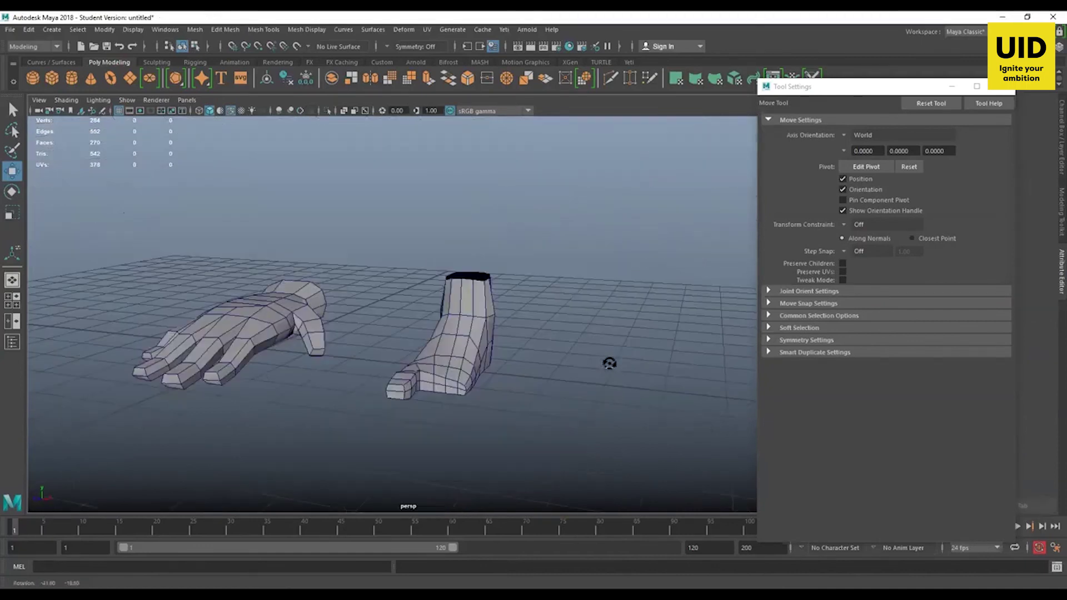
pyautogui.keyDown('alt'); pyautogui.moveTo(569, 350); pyautogui.dragTo(393, 351); pyautogui.keyUp('alt')
pyautogui.keyDown('alt'); pyautogui.moveTo(394, 350); pyautogui.dragTo(457, 445, button='right'); pyautogui.keyUp('alt')
pyautogui.keyDown('alt'); pyautogui.moveTo(457, 444); pyautogui.dragTo(572, 393); pyautogui.keyUp('alt')
pyautogui.scroll(1, 462, 383)
pyautogui.keyDown('alt'); pyautogui.moveTo(646, 424); pyautogui.dragTo(666, 452); pyautogui.keyUp('alt')
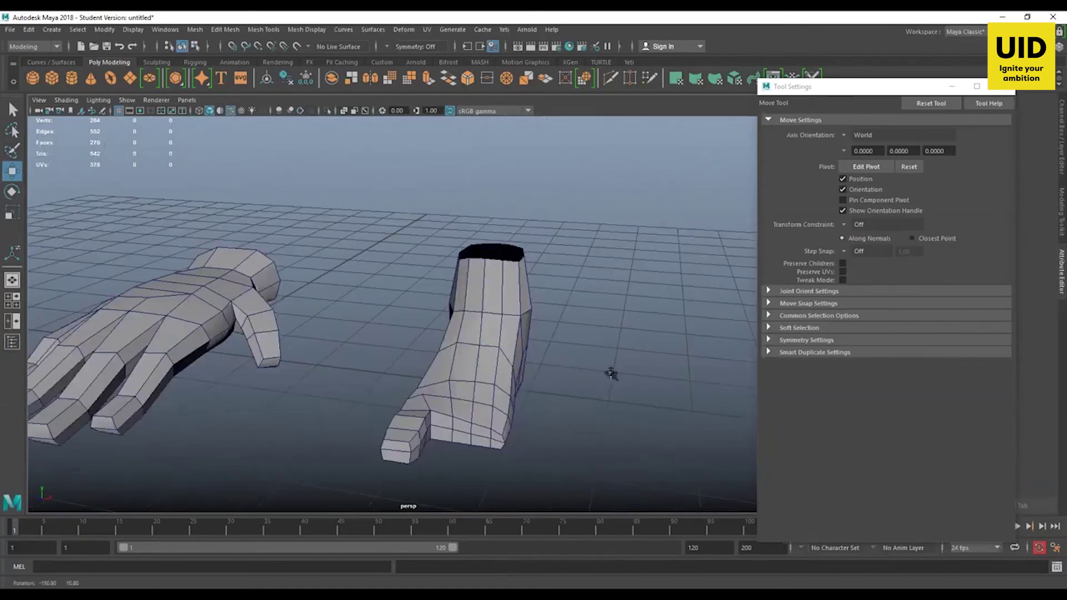
pyautogui.keyDown('alt'); pyautogui.moveTo(609, 372); pyautogui.dragTo(617, 441); pyautogui.keyUp('alt')
pyautogui.keyDown('alt'); pyautogui.moveTo(538, 393); pyautogui.dragTo(481, 317); pyautogui.keyUp('alt')
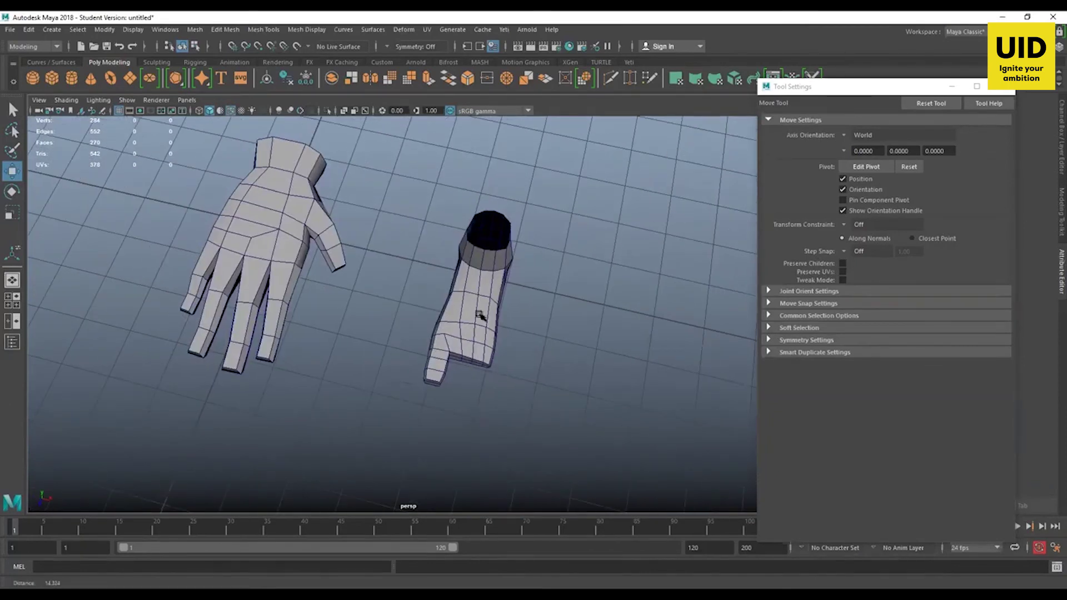
# - Select the whole foot object and scale it up uniformly to about 1.8 times its size
pyautogui.scroll(-1, 533, 320)
pyautogui.click(487, 302)
pyautogui.press('r')
pyautogui.moveTo(476, 263); pyautogui.dragTo(596, 356)
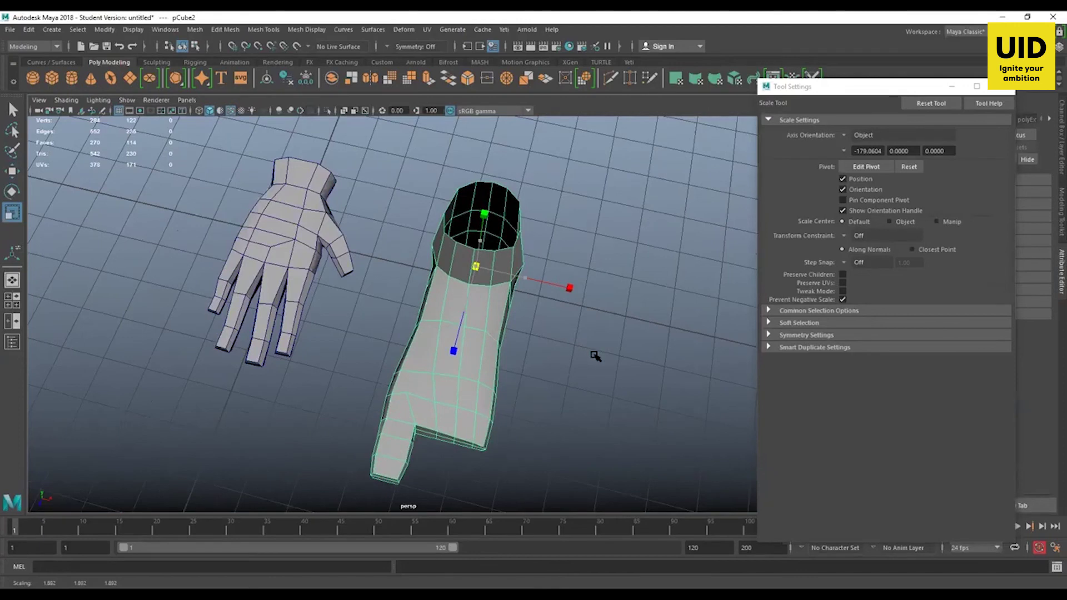
pyautogui.moveTo(595, 356); pyautogui.dragTo(600, 358)
# - Move the enlarged foot along X slightly closer to the hand and deselect it
pyautogui.keyDown('alt'); pyautogui.moveTo(600, 357); pyautogui.dragTo(489, 325, button='right'); pyautogui.keyUp('alt')
pyautogui.press('w')
pyautogui.moveTo(507, 295); pyautogui.dragTo(471, 287)
pyautogui.click(566, 315)
pyautogui.keyDown('alt'); pyautogui.moveTo(565, 315); pyautogui.dragTo(497, 296); pyautogui.keyUp('alt')
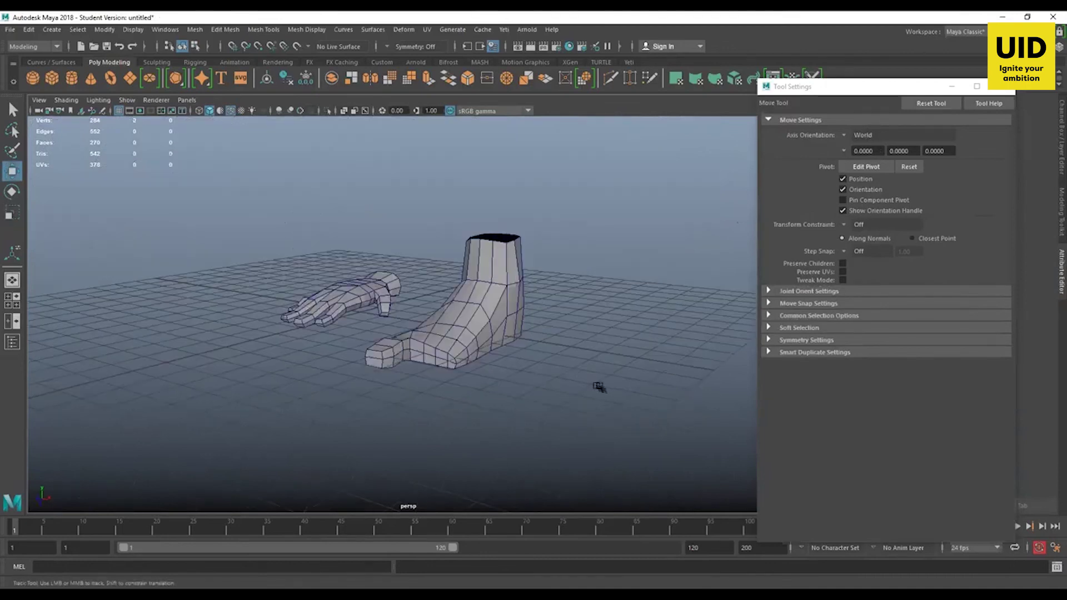
pyautogui.scroll(3, 582, 373)
pyautogui.keyDown('alt'); pyautogui.moveTo(589, 343); pyautogui.dragTo(591, 324, button='middle'); pyautogui.keyUp('alt')
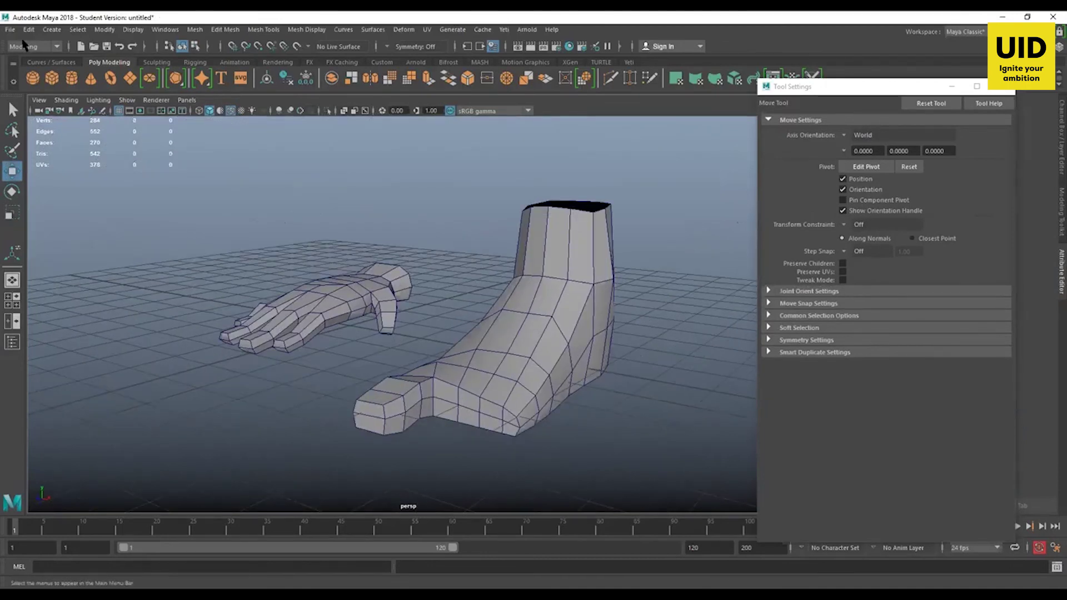
# - Save the scene as a Maya Binary file named "09 Apr" in the Desktop folder
pyautogui.hotkey('ctrl', 'shift', 's')
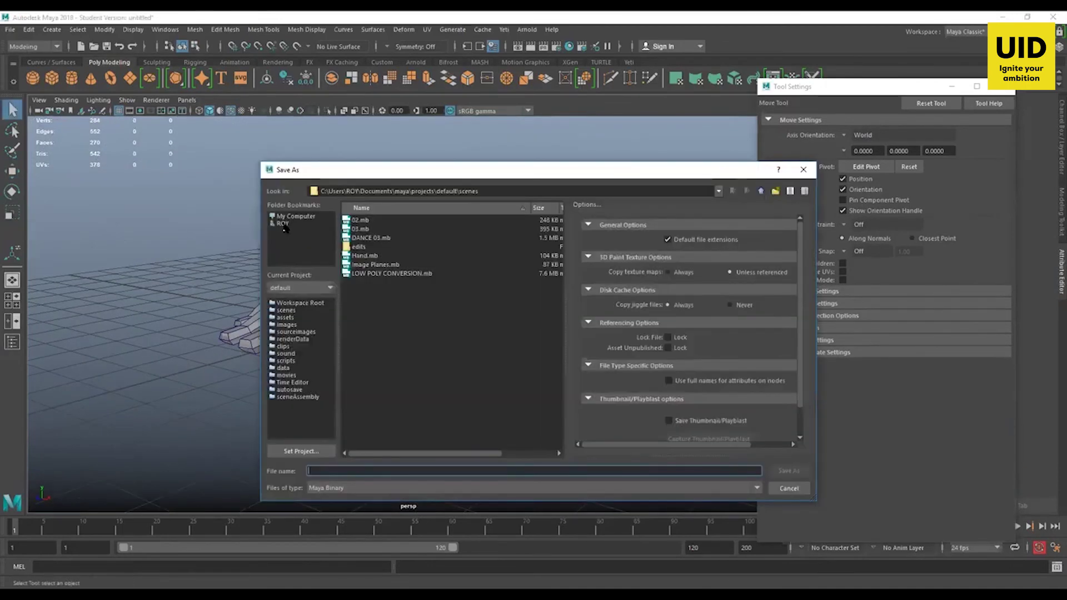
pyautogui.click(283, 224)
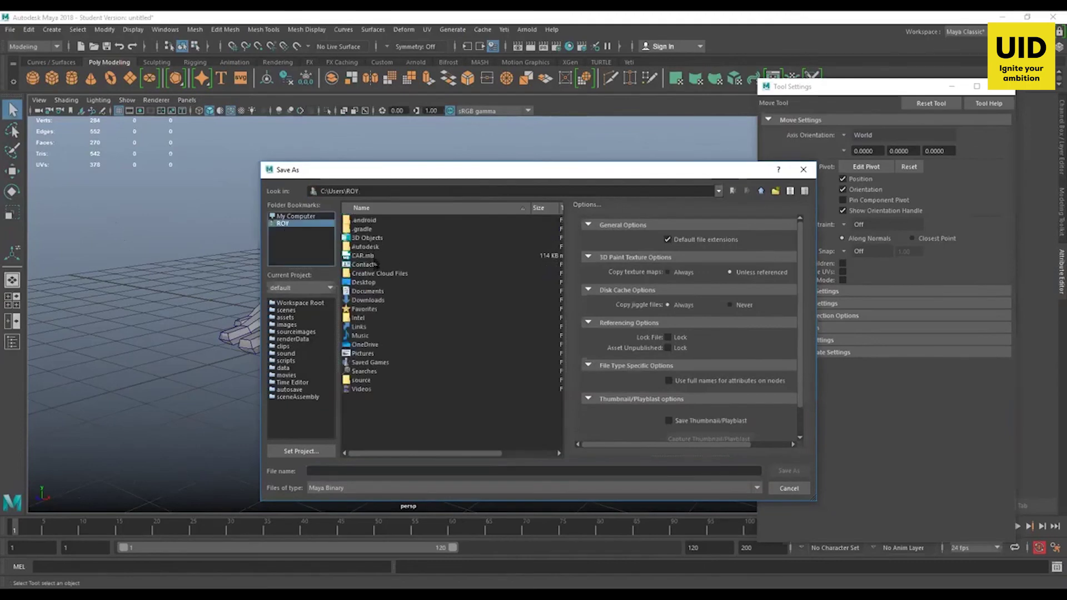
pyautogui.doubleClick(364, 282)
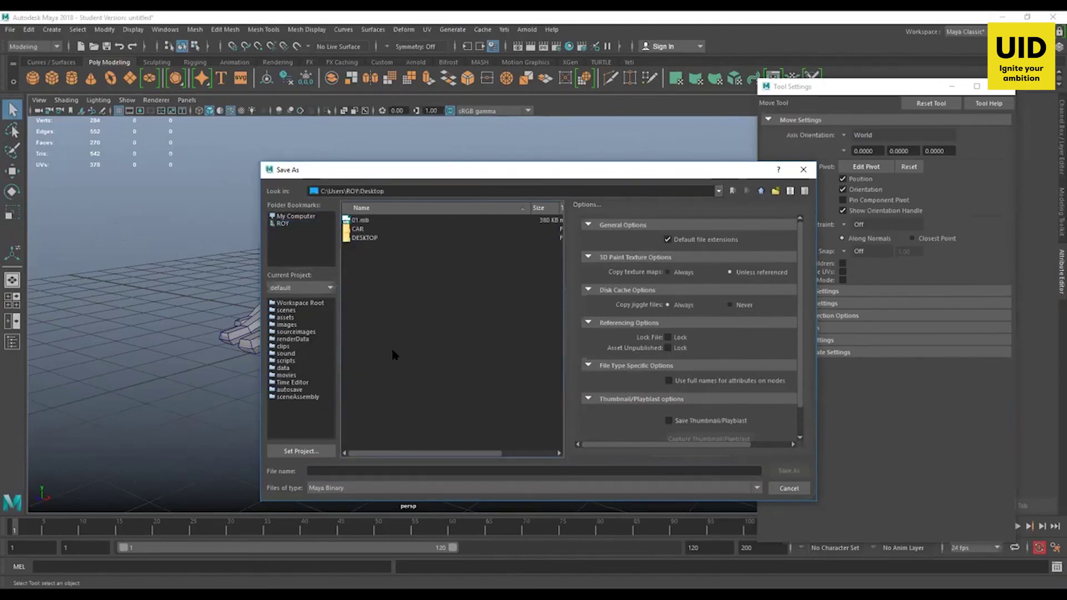
pyautogui.click(353, 470)
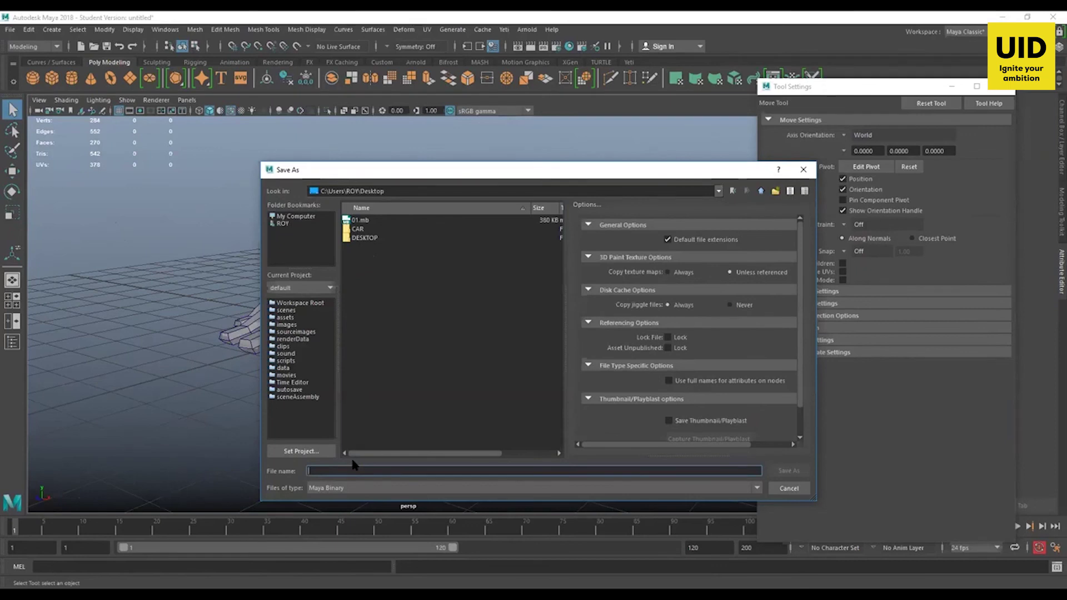
pyautogui.write('02')
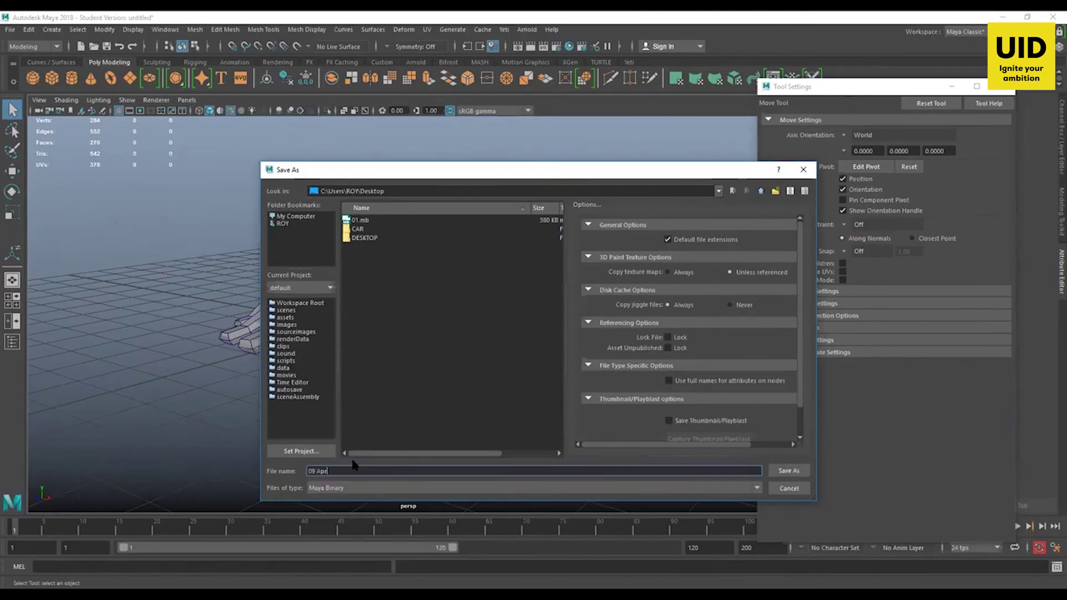
pyautogui.write(' Apr')
pyautogui.press('Return')
pyautogui.click(506, 315)
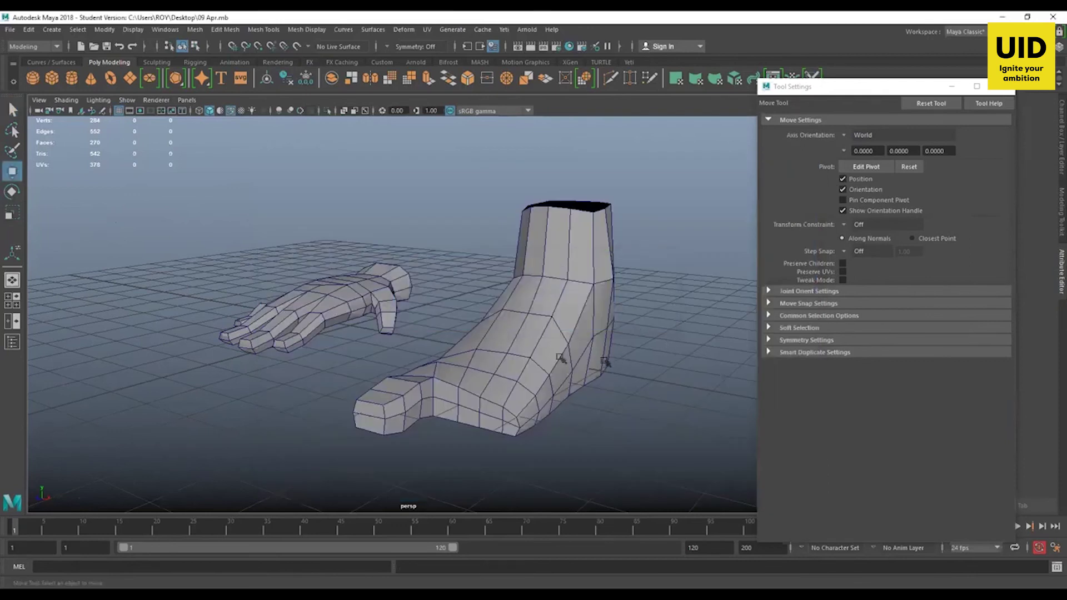
pyautogui.keyDown('alt'); pyautogui.moveTo(613, 408); pyautogui.dragTo(558, 344); pyautogui.keyUp('alt')
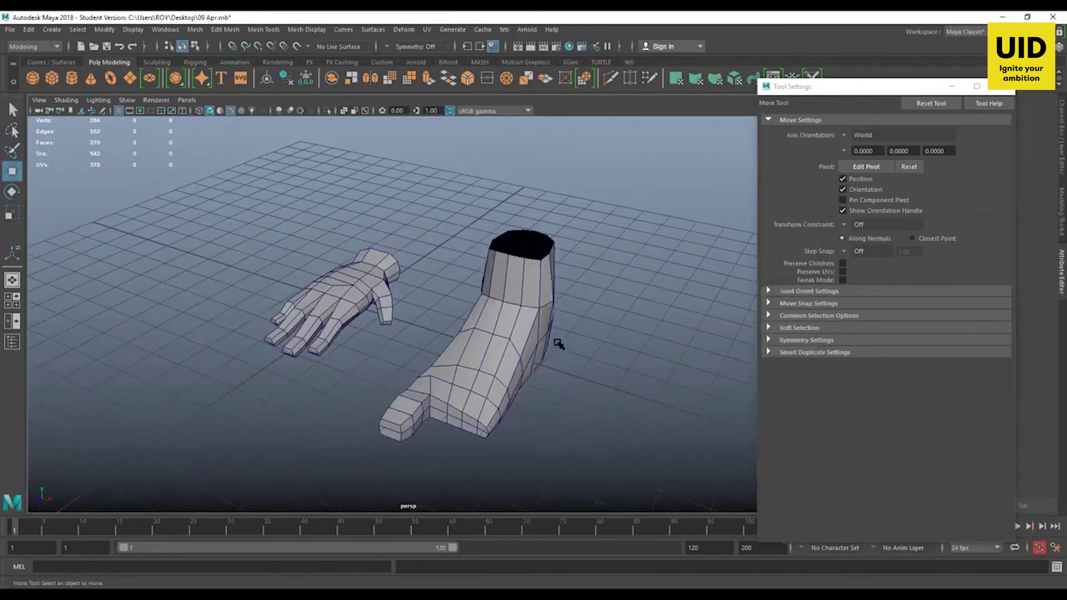